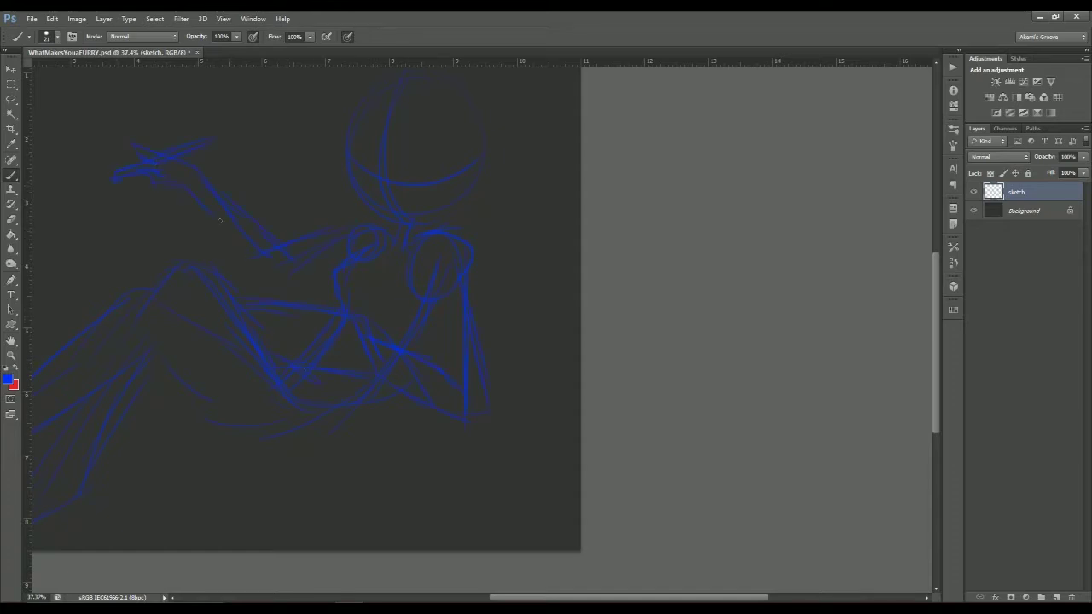
- Scale down the rough blue figure sketch and reposition it within the canvas
{"action": "key", "text": "ctrl+minus"}
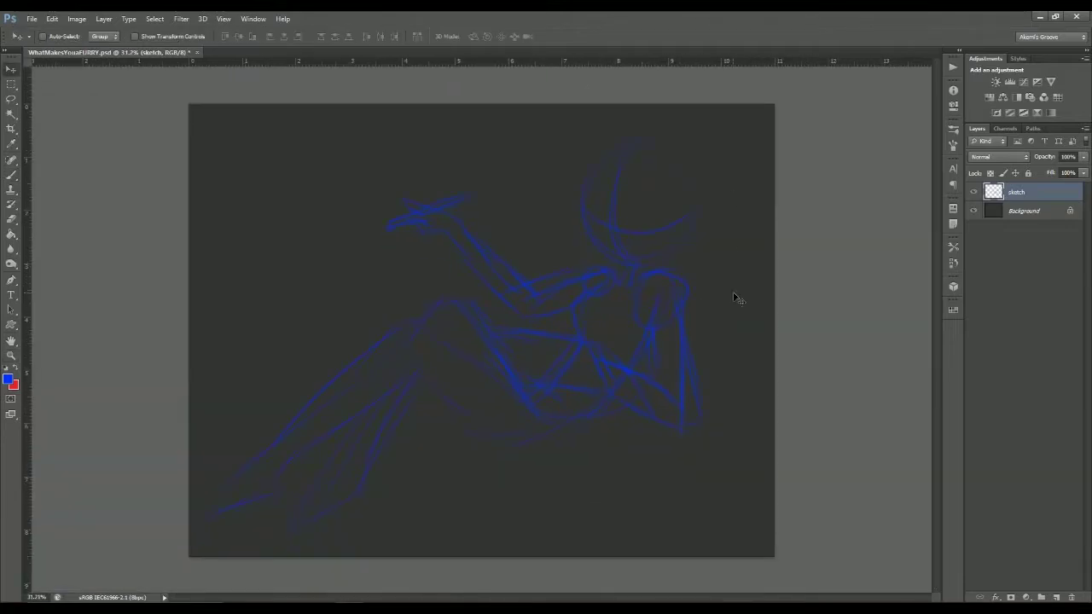
{"action": "key", "text": "ctrl+minus"}
{"action": "key", "text": "ctrl+t"}
{"action": "mouse_move", "coordinate": [729, 245]}
{"action": "left_mouse_down"}
{"action": "mouse_move", "coordinate": [682, 244]}
{"action": "mouse_move", "coordinate": [683, 163]}
{"action": "left_mouse_up"}
{"action": "key", "text": "Return"}
- Draw the two large eye outlines on the character's head in blue with the Brush tool
{"action": "key", "text": "z"}
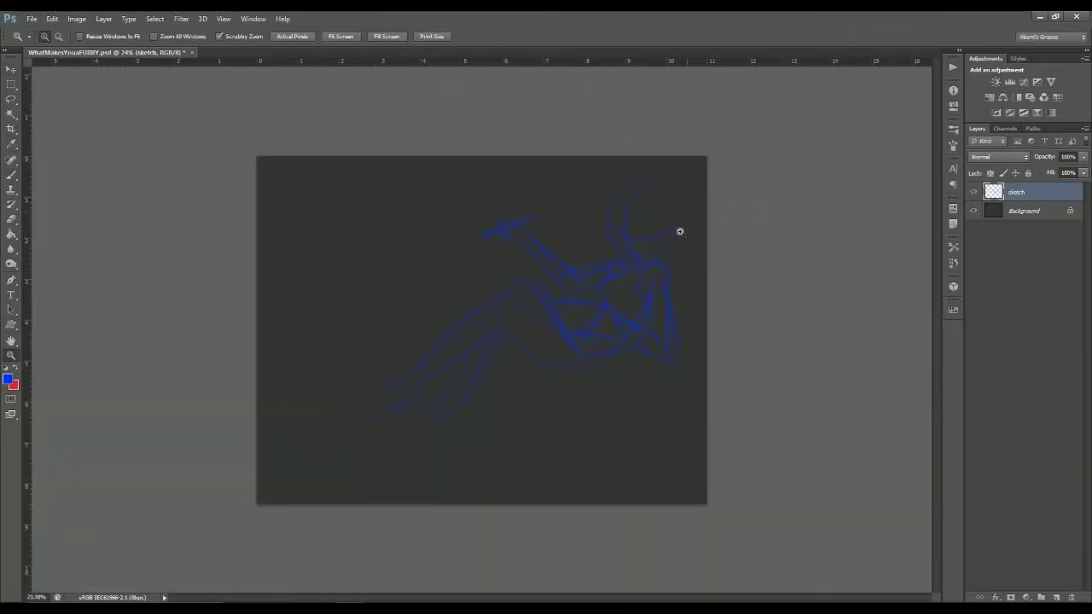
{"action": "left_click", "coordinate": [463, 286]}
{"action": "key", "text": "b"}
{"action": "mouse_move", "coordinate": [362, 273]}
{"action": "left_mouse_down"}
{"action": "mouse_move", "coordinate": [392, 330]}
{"action": "mouse_move", "coordinate": [355, 262]}
{"action": "mouse_move", "coordinate": [434, 349]}
{"action": "mouse_move", "coordinate": [394, 197]}
{"action": "mouse_move", "coordinate": [472, 350]}
{"action": "mouse_move", "coordinate": [538, 363]}
{"action": "mouse_move", "coordinate": [476, 314]}
{"action": "mouse_move", "coordinate": [516, 212]}
{"action": "mouse_move", "coordinate": [597, 261]}
{"action": "left_mouse_up"}
{"action": "scroll", "coordinate": [310, 298], "scroll_direction": "right", "scroll_amount": 1}
{"action": "scroll", "coordinate": [341, 307], "scroll_direction": "up", "scroll_amount": 1}
{"action": "scroll", "coordinate": [356, 320], "scroll_direction": "right", "scroll_amount": 3}
- Draw the irises, eye highlights and long eyelashes in red inside and around the blue eye outlines
{"action": "key", "text": "x"}
{"action": "mouse_move", "coordinate": [335, 208]}
{"action": "left_mouse_down"}
{"action": "mouse_move", "coordinate": [303, 181]}
{"action": "mouse_move", "coordinate": [288, 251]}
{"action": "mouse_move", "coordinate": [495, 216]}
{"action": "mouse_move", "coordinate": [502, 253]}
{"action": "left_mouse_up"}
{"action": "scroll", "coordinate": [502, 253], "scroll_direction": "down", "scroll_amount": 1}
{"action": "scroll", "coordinate": [503, 253], "scroll_direction": "right", "scroll_amount": 1}
{"action": "left_click_drag", "start_coordinate": [584, 243], "coordinate": [503, 269]}
{"action": "left_click_drag", "start_coordinate": [281, 223], "coordinate": [316, 286]}
{"action": "mouse_move", "coordinate": [419, 227]}
{"action": "left_mouse_down"}
{"action": "mouse_move", "coordinate": [453, 219]}
{"action": "mouse_move", "coordinate": [404, 285]}
{"action": "left_mouse_up"}
{"action": "left_click_drag", "start_coordinate": [290, 208], "coordinate": [311, 273]}
{"action": "left_click", "coordinate": [435, 243]}
{"action": "left_click", "coordinate": [313, 223]}
- Sketch the smiling mouth and the pointed jawline in red below the eyes
{"action": "scroll", "coordinate": [312, 196], "scroll_direction": "down", "scroll_amount": 1}
{"action": "scroll", "coordinate": [312, 196], "scroll_direction": "right", "scroll_amount": 1}
{"action": "mouse_move", "coordinate": [292, 314]}
{"action": "left_mouse_down"}
{"action": "mouse_move", "coordinate": [303, 370]}
{"action": "mouse_move", "coordinate": [337, 366]}
{"action": "mouse_move", "coordinate": [335, 388]}
{"action": "mouse_move", "coordinate": [297, 362]}
{"action": "mouse_move", "coordinate": [310, 353]}
{"action": "mouse_move", "coordinate": [318, 376]}
{"action": "mouse_move", "coordinate": [390, 359]}
{"action": "mouse_move", "coordinate": [307, 384]}
{"action": "left_mouse_up"}
{"action": "mouse_move", "coordinate": [224, 273]}
{"action": "left_mouse_down"}
{"action": "mouse_move", "coordinate": [235, 337]}
{"action": "mouse_move", "coordinate": [324, 414]}
{"action": "left_mouse_up"}
{"action": "left_click_drag", "start_coordinate": [494, 346], "coordinate": [356, 413]}
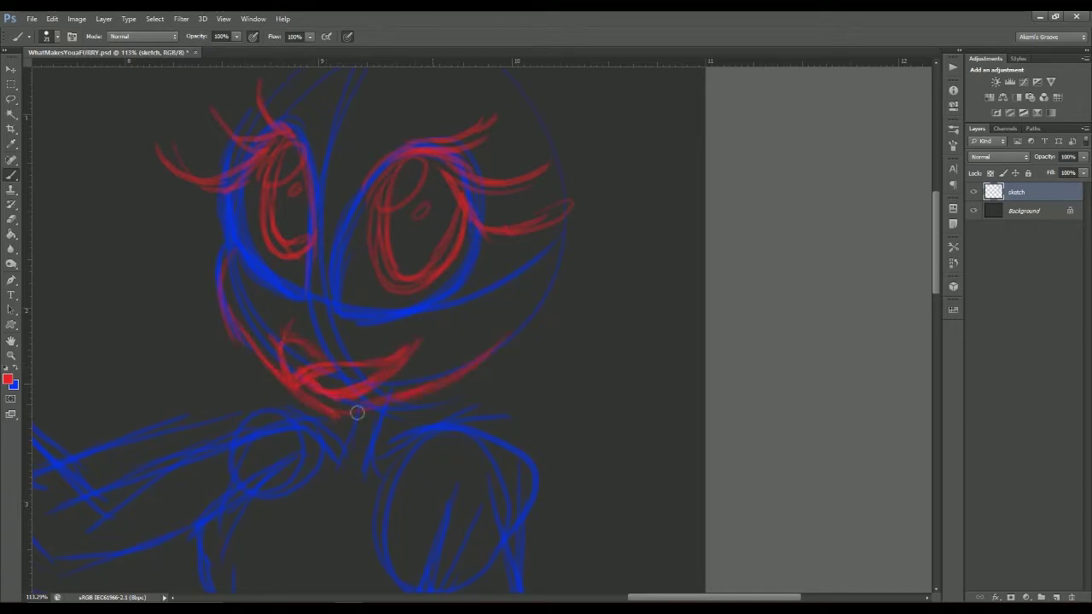
- Sketch two pointed ears in blue on both sides of the head
{"action": "scroll", "coordinate": [356, 413], "scroll_direction": "up", "scroll_amount": 3}
{"action": "key", "text": "x"}
{"action": "mouse_move", "coordinate": [309, 271]}
{"action": "left_mouse_down"}
{"action": "mouse_move", "coordinate": [190, 157]}
{"action": "mouse_move", "coordinate": [198, 264]}
{"action": "left_mouse_up"}
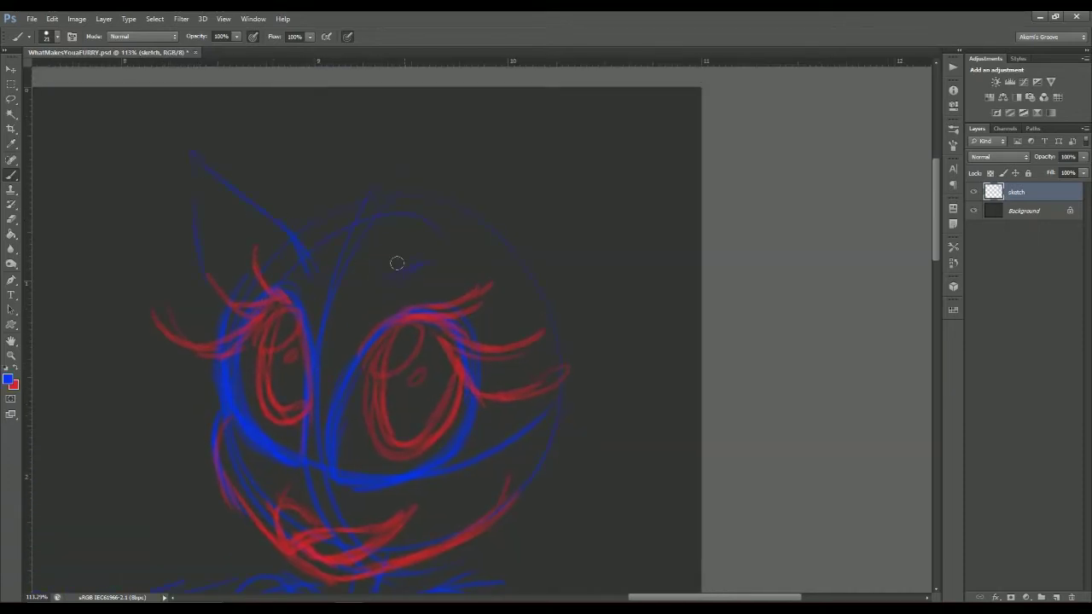
{"action": "scroll", "coordinate": [396, 263], "scroll_direction": "right", "scroll_amount": 3}
{"action": "left_click_drag", "start_coordinate": [290, 294], "coordinate": [546, 201]}
{"action": "left_click_drag", "start_coordinate": [524, 209], "coordinate": [482, 320]}
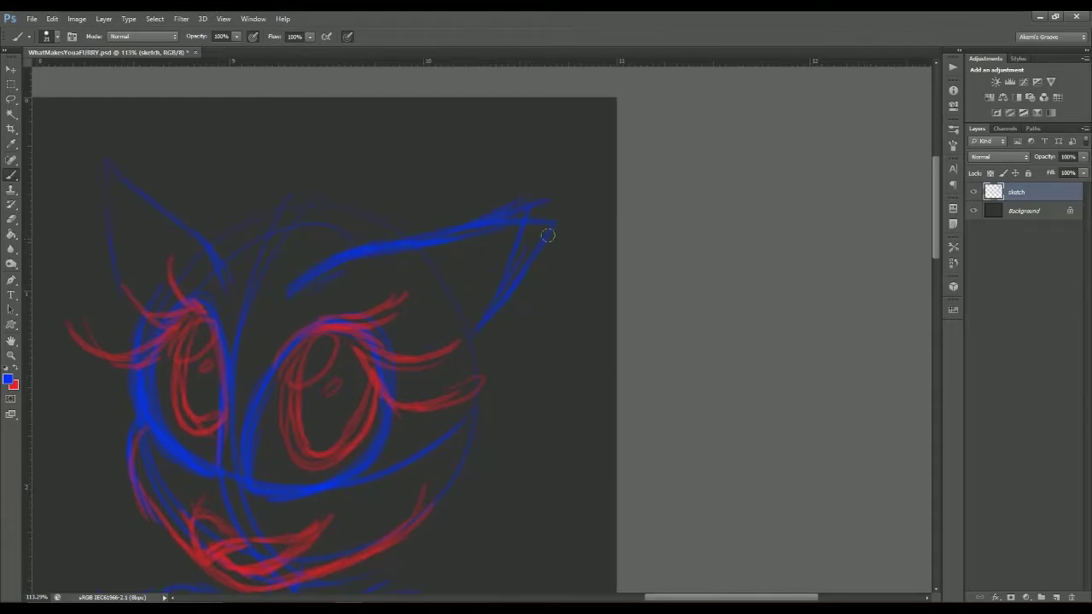
{"action": "mouse_move", "coordinate": [287, 304]}
{"action": "left_mouse_down"}
{"action": "mouse_move", "coordinate": [429, 224]}
{"action": "mouse_move", "coordinate": [545, 205]}
{"action": "left_mouse_up"}
- Fade the rough head sketch with the Eraser so it serves as a faint guide
{"action": "key", "text": "x"}
{"action": "key", "text": "e"}
{"action": "scroll", "coordinate": [247, 324], "scroll_direction": "down", "scroll_amount": 2}
{"action": "scroll", "coordinate": [246, 324], "scroll_direction": "left", "scroll_amount": 3}
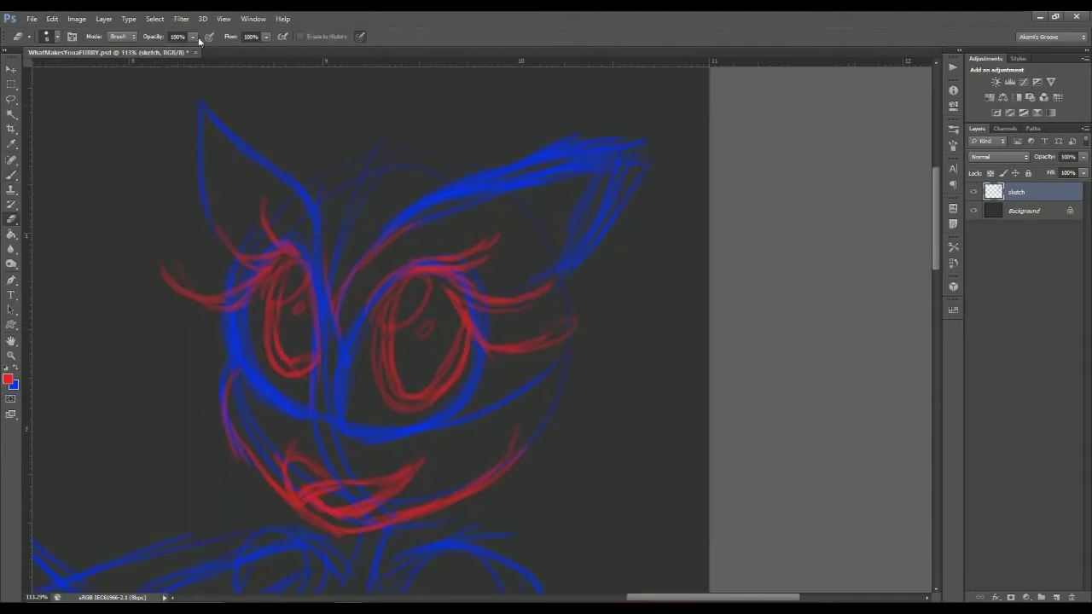
{"action": "mouse_move", "coordinate": [281, 243]}
{"action": "left_mouse_down"}
{"action": "mouse_move", "coordinate": [292, 402]}
{"action": "mouse_move", "coordinate": [341, 299]}
{"action": "left_mouse_up"}
- Retrace both ears with a thinner blue brush, adding jagged fur notches along their edges
{"action": "key", "text": "x"}
{"action": "key", "text": "b"}
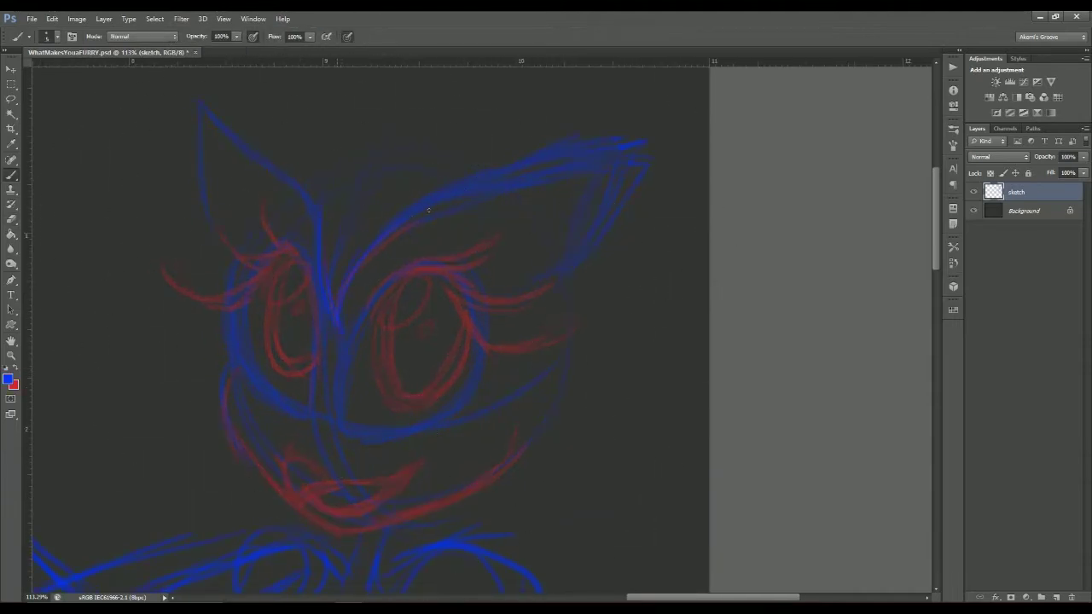
{"action": "scroll", "coordinate": [495, 159], "scroll_direction": "right", "scroll_amount": 2}
{"action": "scroll", "coordinate": [494, 158], "scroll_direction": "up", "scroll_amount": 1}
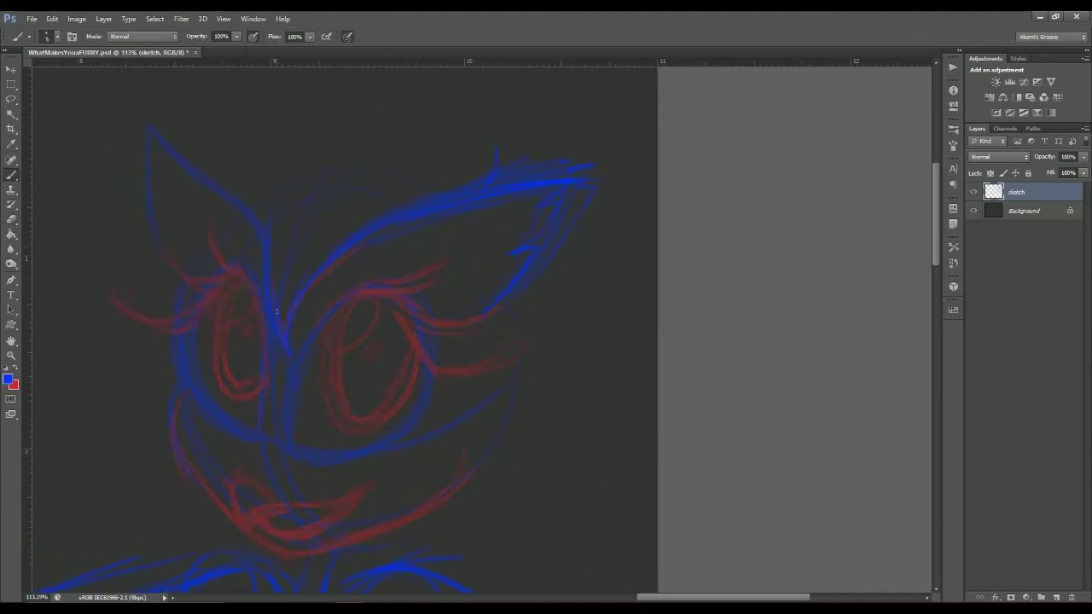
{"action": "scroll", "coordinate": [363, 239], "scroll_direction": "down", "scroll_amount": 2}
{"action": "scroll", "coordinate": [362, 240], "scroll_direction": "left", "scroll_amount": 1}
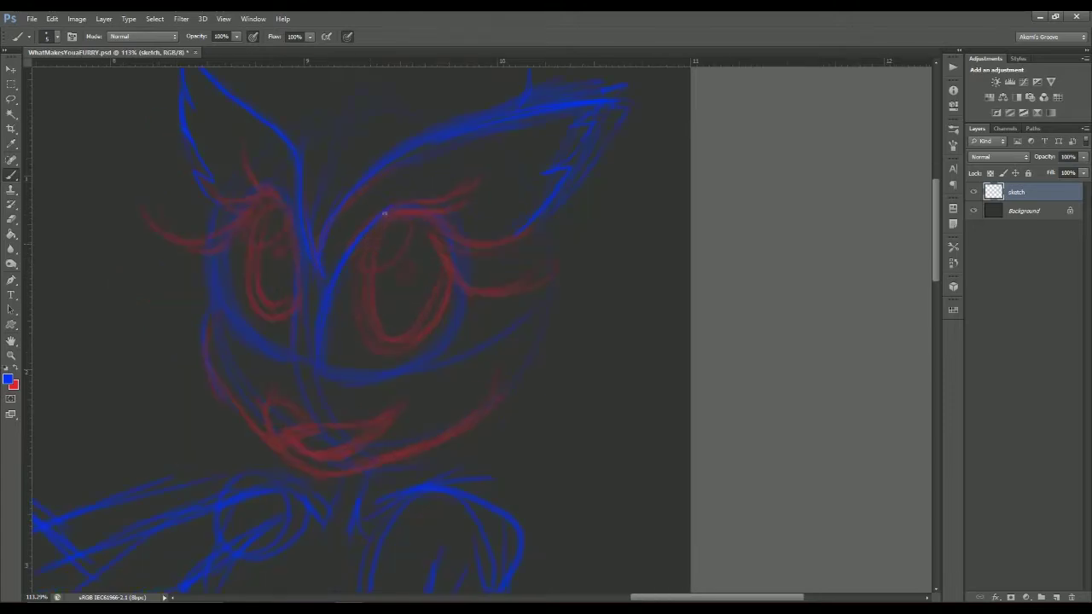
- Retrace the eye outlines and the cheek and jaw contour with clean blue lines
{"action": "scroll", "coordinate": [255, 227], "scroll_direction": "down", "scroll_amount": 3}
{"action": "scroll", "coordinate": [256, 227], "scroll_direction": "left", "scroll_amount": 1}
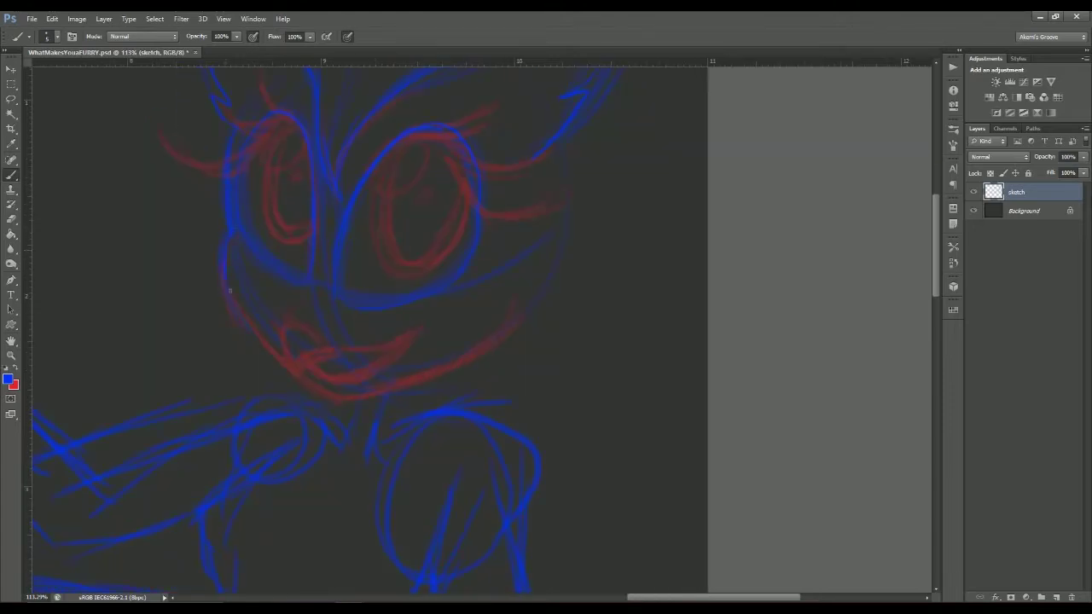
{"action": "scroll", "coordinate": [447, 194], "scroll_direction": "right", "scroll_amount": 2}
{"action": "scroll", "coordinate": [447, 195], "scroll_direction": "up", "scroll_amount": 1}
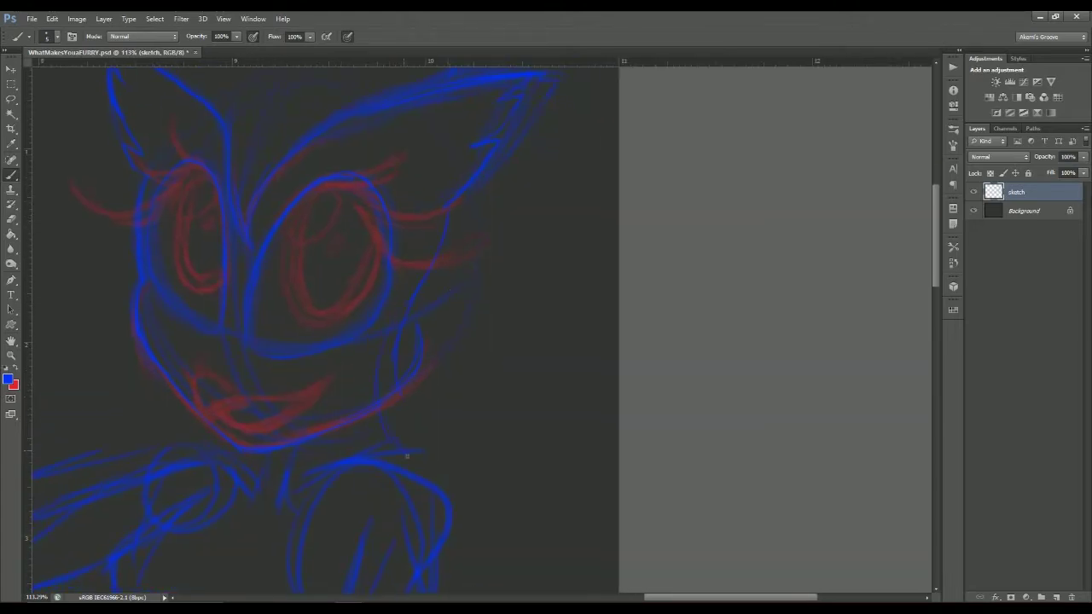
- Draw the hair in blue, with strands beside the face and a rounded outline over the top of the head
{"action": "scroll", "coordinate": [457, 357], "scroll_direction": "up", "scroll_amount": 3}
{"action": "scroll", "coordinate": [458, 357], "scroll_direction": "left", "scroll_amount": 3}
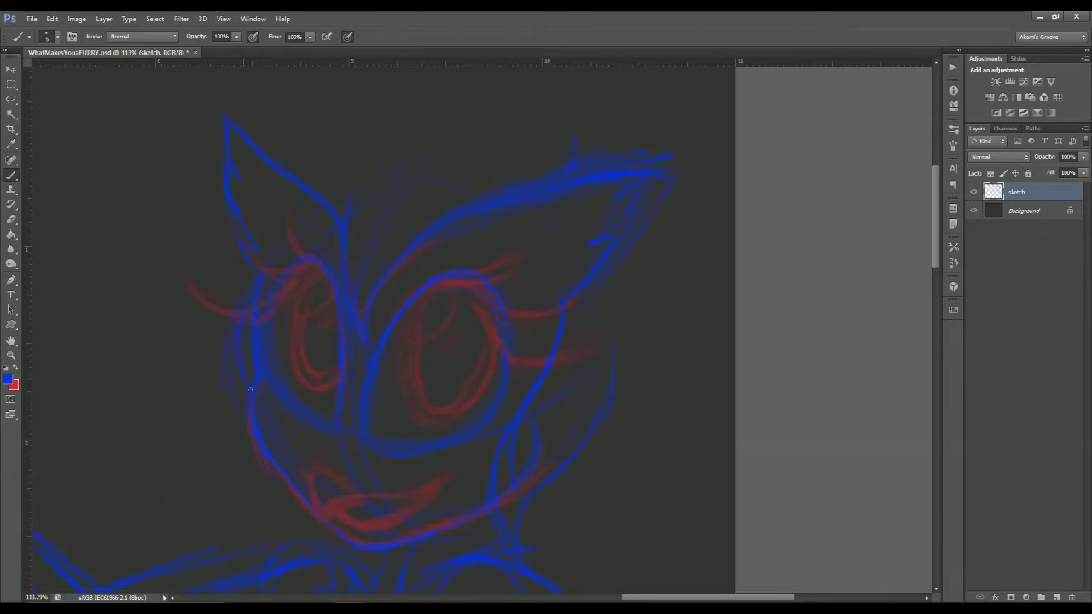
{"action": "scroll", "coordinate": [378, 192], "scroll_direction": "down", "scroll_amount": 6}
{"action": "key", "text": "z"}
{"action": "scroll", "coordinate": [606, 298], "scroll_direction": "up", "scroll_amount": 3}
{"action": "key", "text": "b"}
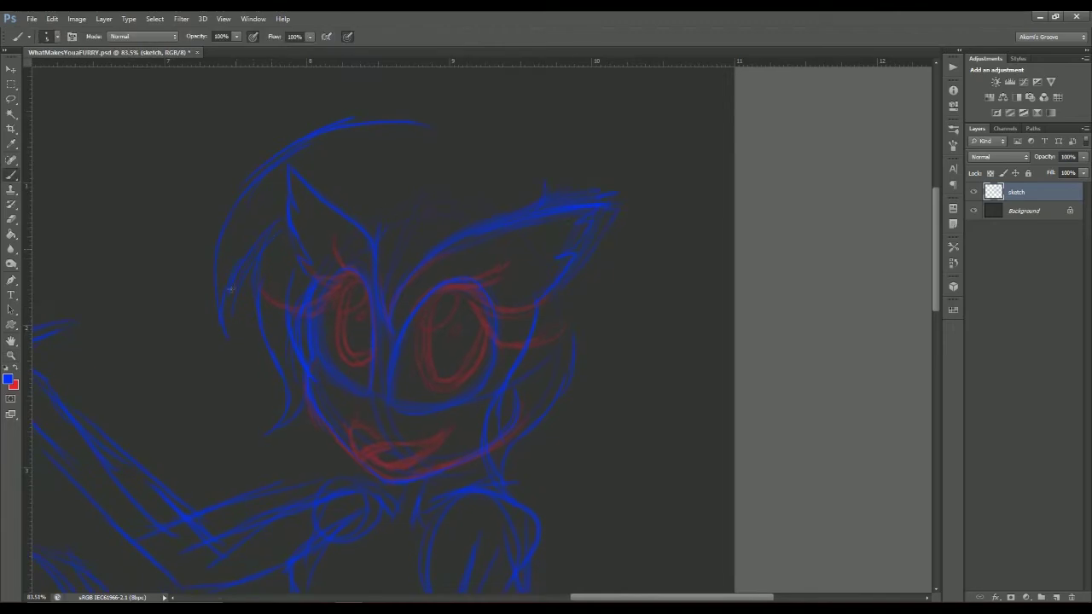
{"action": "scroll", "coordinate": [556, 160], "scroll_direction": "up", "scroll_amount": 2}
{"action": "left_click_drag", "start_coordinate": [284, 418], "coordinate": [143, 456]}
{"action": "scroll", "coordinate": [144, 456], "scroll_direction": "right", "scroll_amount": 2}
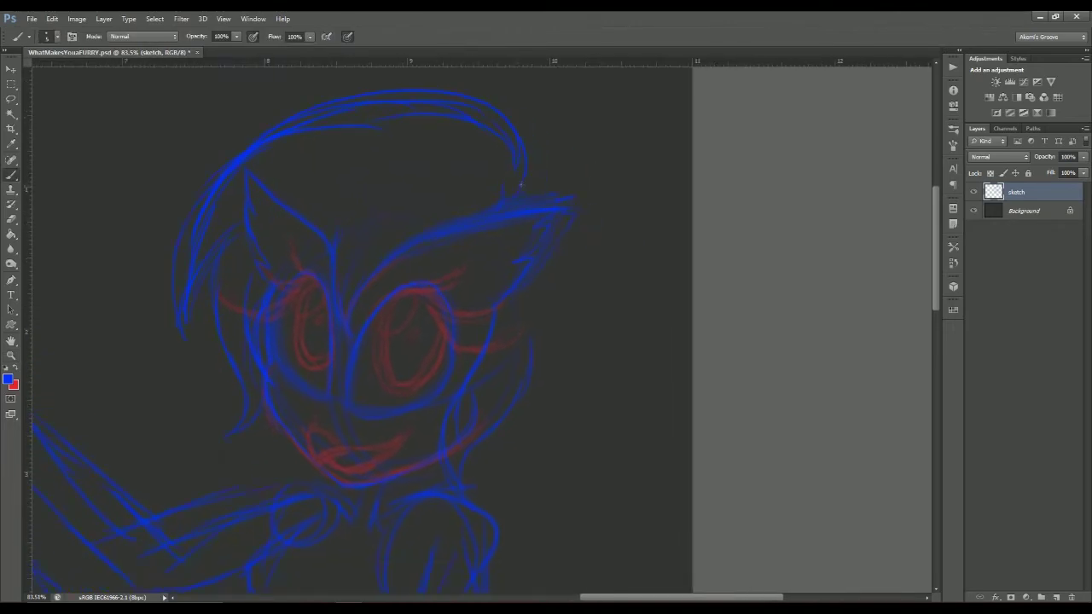
- Draw the hair's curled ends beside the face and the long wavy lock falling from the larger ear
{"action": "scroll", "coordinate": [185, 301], "scroll_direction": "down", "scroll_amount": 5}
{"action": "scroll", "coordinate": [185, 301], "scroll_direction": "left", "scroll_amount": 3}
{"action": "scroll", "coordinate": [221, 350], "scroll_direction": "right", "scroll_amount": 3}
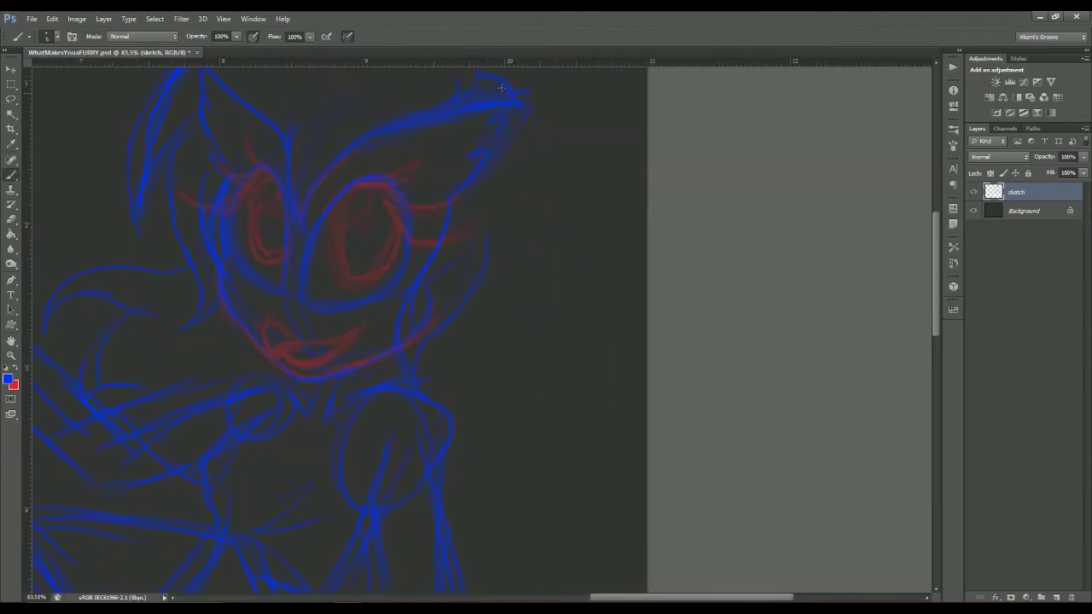
{"action": "scroll", "coordinate": [532, 190], "scroll_direction": "right", "scroll_amount": 2}
{"action": "left_click_drag", "start_coordinate": [485, 298], "coordinate": [533, 445]}
{"action": "scroll", "coordinate": [533, 445], "scroll_direction": "down", "scroll_amount": 3}
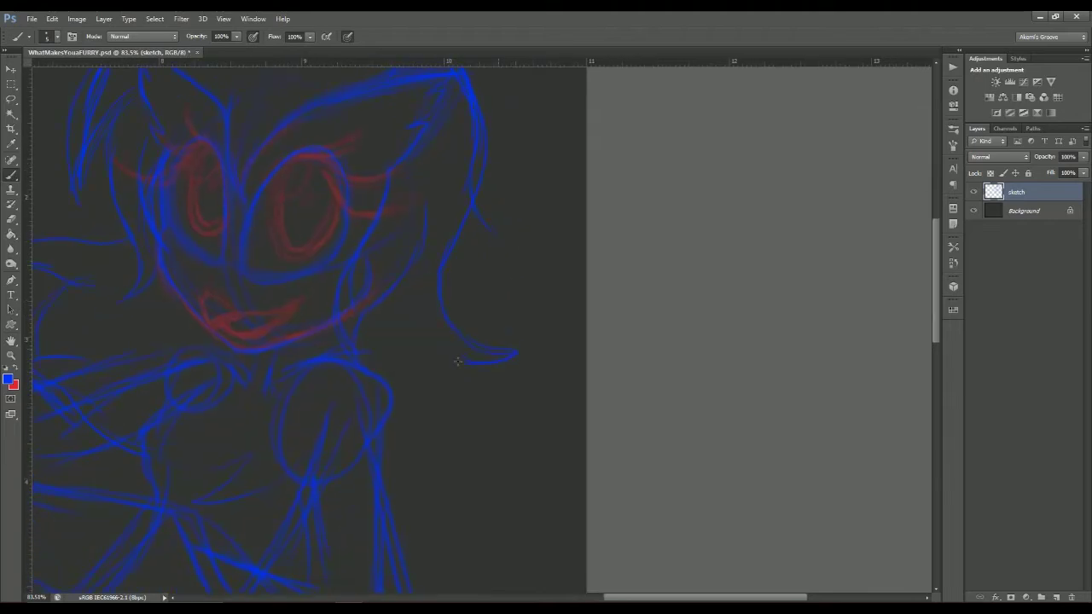
{"action": "scroll", "coordinate": [457, 361], "scroll_direction": "left", "scroll_amount": 1}
{"action": "scroll", "coordinate": [457, 362], "scroll_direction": "down", "scroll_amount": 5}
{"action": "scroll", "coordinate": [457, 362], "scroll_direction": "left", "scroll_amount": 4}
- Fade the rough torso and limb lines with the Eraser
{"action": "key", "text": "e"}
{"action": "left_click_drag", "start_coordinate": [366, 426], "coordinate": [410, 470]}
{"action": "scroll", "coordinate": [410, 470], "scroll_direction": "right", "scroll_amount": 2}
- Retrace the mouth in blue and redraw the neck, shoulder and chest lines over the faded sketch
{"action": "key", "text": "b"}
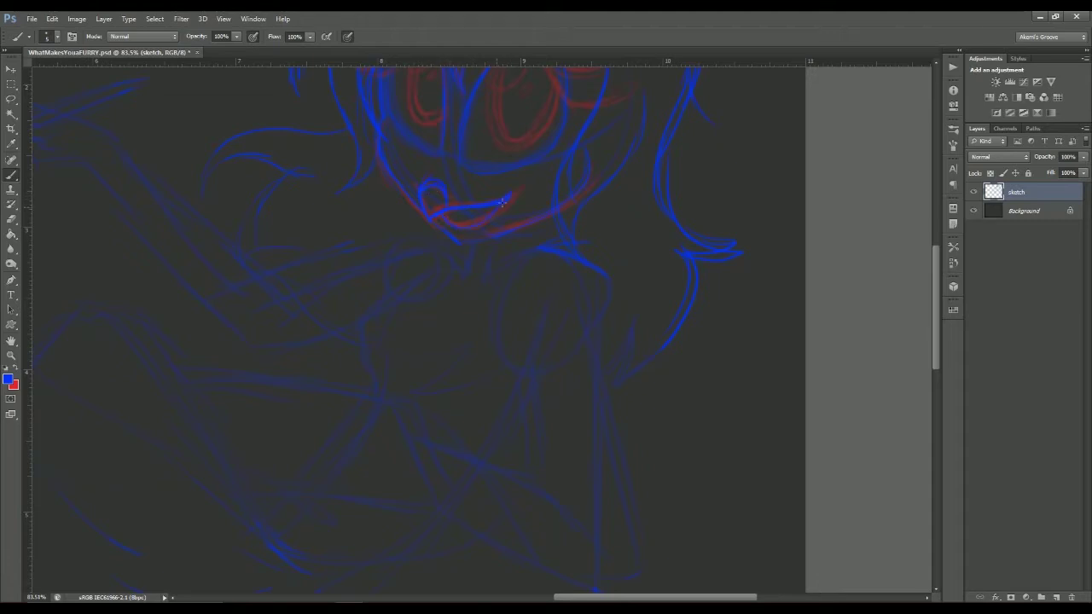
{"action": "scroll", "coordinate": [465, 237], "scroll_direction": "down", "scroll_amount": 1}
{"action": "scroll", "coordinate": [439, 247], "scroll_direction": "down", "scroll_amount": 3}
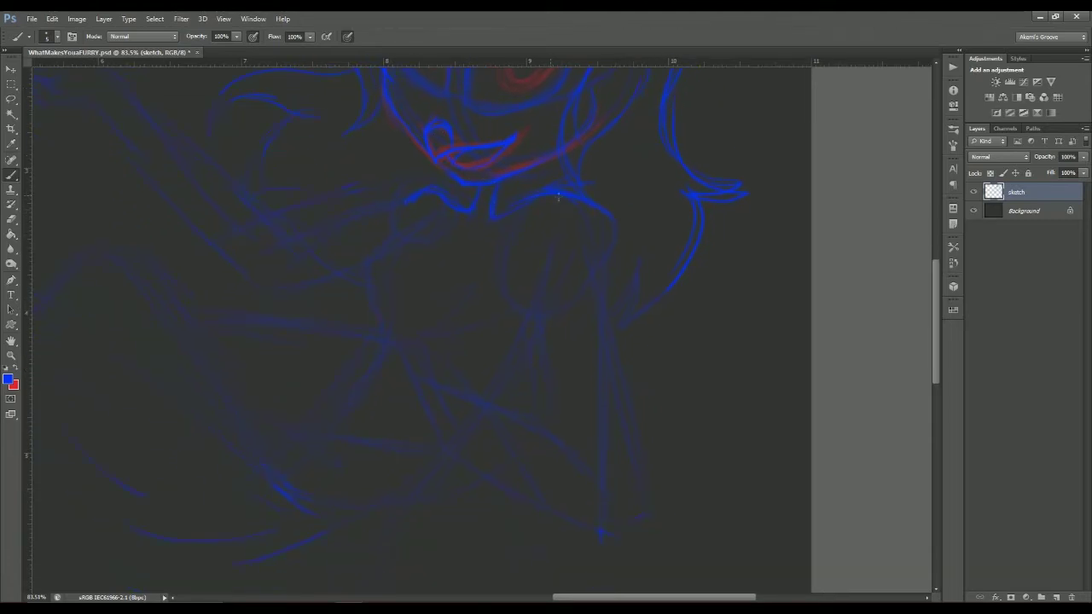
{"action": "scroll", "coordinate": [483, 161], "scroll_direction": "down", "scroll_amount": 1}
{"action": "scroll", "coordinate": [482, 161], "scroll_direction": "right", "scroll_amount": 1}
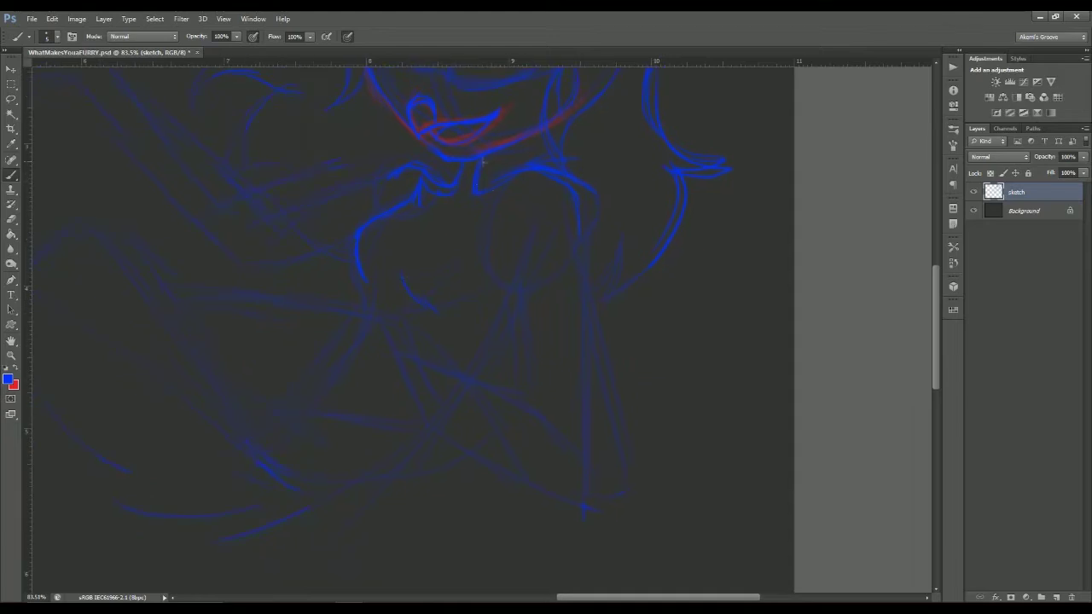
- Retrace the round shoulder joint and the angular waist outline of the torso in blue
{"action": "scroll", "coordinate": [495, 229], "scroll_direction": "down", "scroll_amount": 3}
{"action": "scroll", "coordinate": [495, 229], "scroll_direction": "left", "scroll_amount": 1}
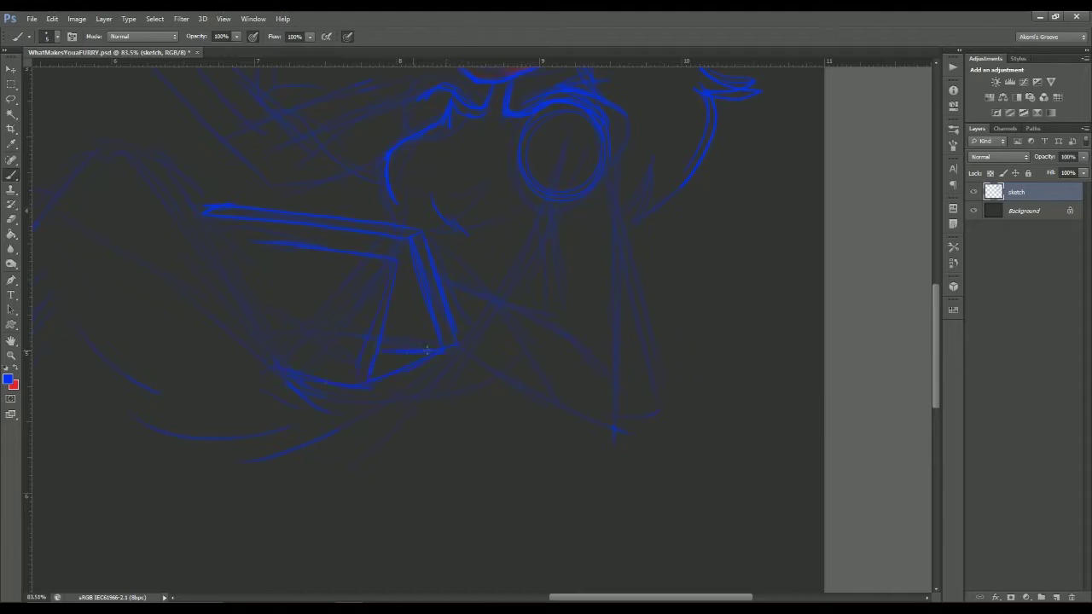
{"action": "scroll", "coordinate": [415, 267], "scroll_direction": "down", "scroll_amount": 1}
{"action": "scroll", "coordinate": [415, 267], "scroll_direction": "right", "scroll_amount": 2}
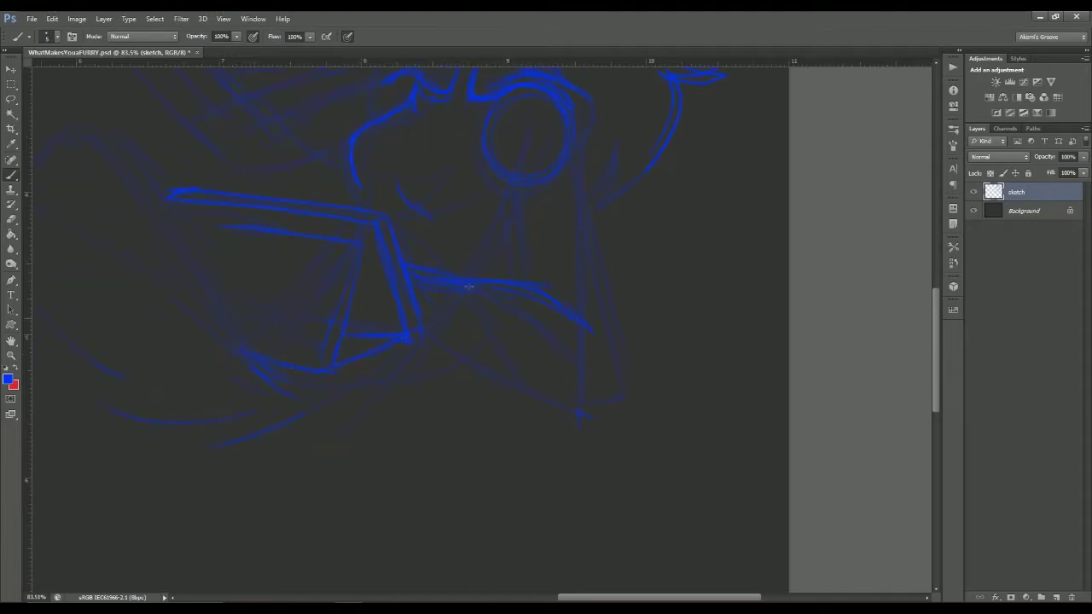
- Outline the bent supporting arm in blue and erase the surplus lines around the forearm
{"action": "scroll", "coordinate": [585, 325], "scroll_direction": "up", "scroll_amount": 1}
{"action": "scroll", "coordinate": [529, 317], "scroll_direction": "right", "scroll_amount": 3}
{"action": "scroll", "coordinate": [539, 351], "scroll_direction": "right", "scroll_amount": 5}
{"action": "key", "text": "e"}
{"action": "right_click", "coordinate": [475, 288]}
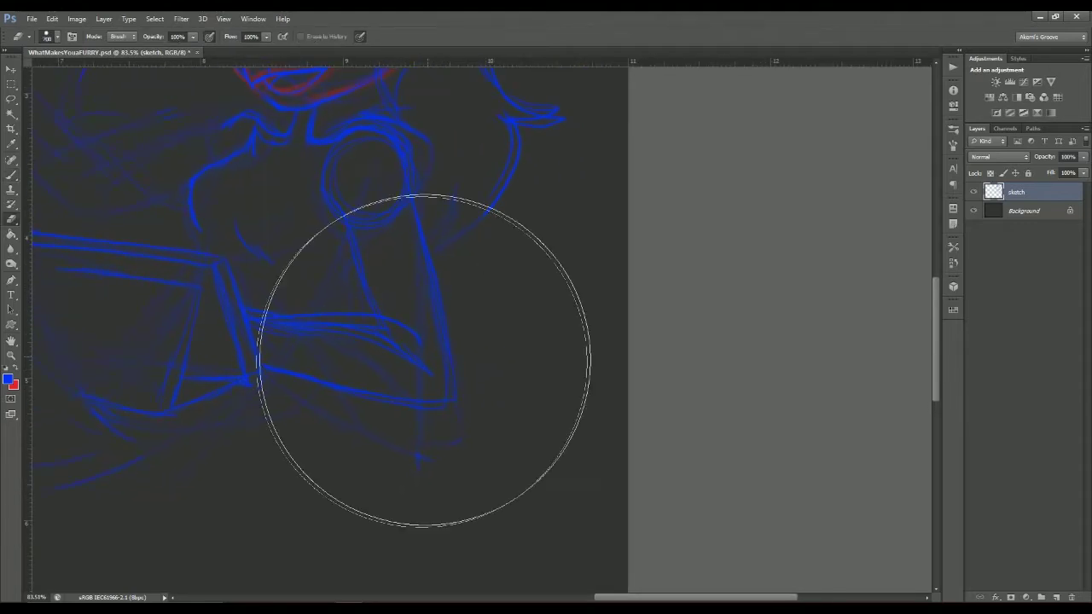
{"action": "key", "text": "Escape"}
{"action": "key", "text": "b"}
{"action": "scroll", "coordinate": [385, 329], "scroll_direction": "up", "scroll_amount": 1}
{"action": "scroll", "coordinate": [397, 249], "scroll_direction": "left", "scroll_amount": 3}
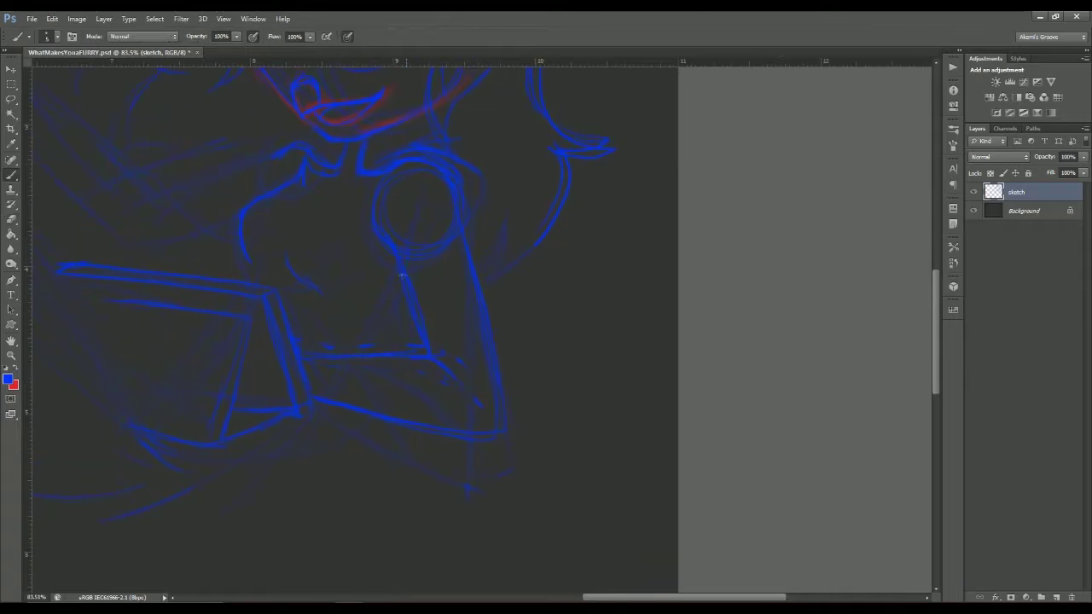
- Draw the curved hip contour and the upper line of the front thigh in blue
{"action": "scroll", "coordinate": [251, 268], "scroll_direction": "down", "scroll_amount": 3}
{"action": "scroll", "coordinate": [478, 264], "scroll_direction": "left", "scroll_amount": 3}
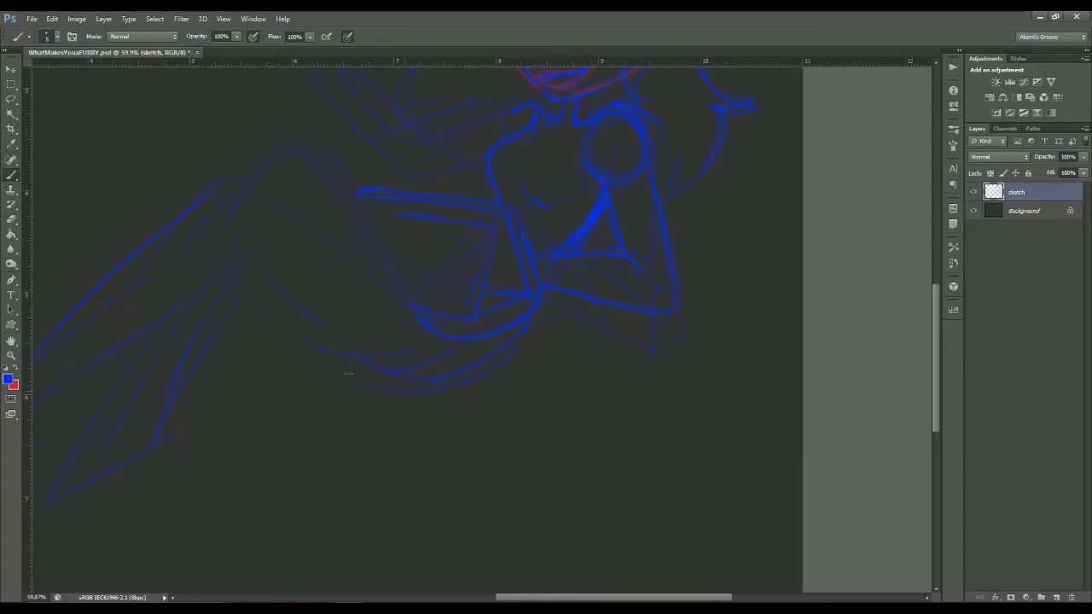
{"action": "scroll", "coordinate": [420, 390], "scroll_direction": "down", "scroll_amount": 2}
{"action": "scroll", "coordinate": [420, 390], "scroll_direction": "left", "scroll_amount": 6}
{"action": "right_click", "coordinate": [650, 255]}
{"action": "key", "text": "Return"}
{"action": "scroll", "coordinate": [617, 242], "scroll_direction": "right", "scroll_amount": 2}
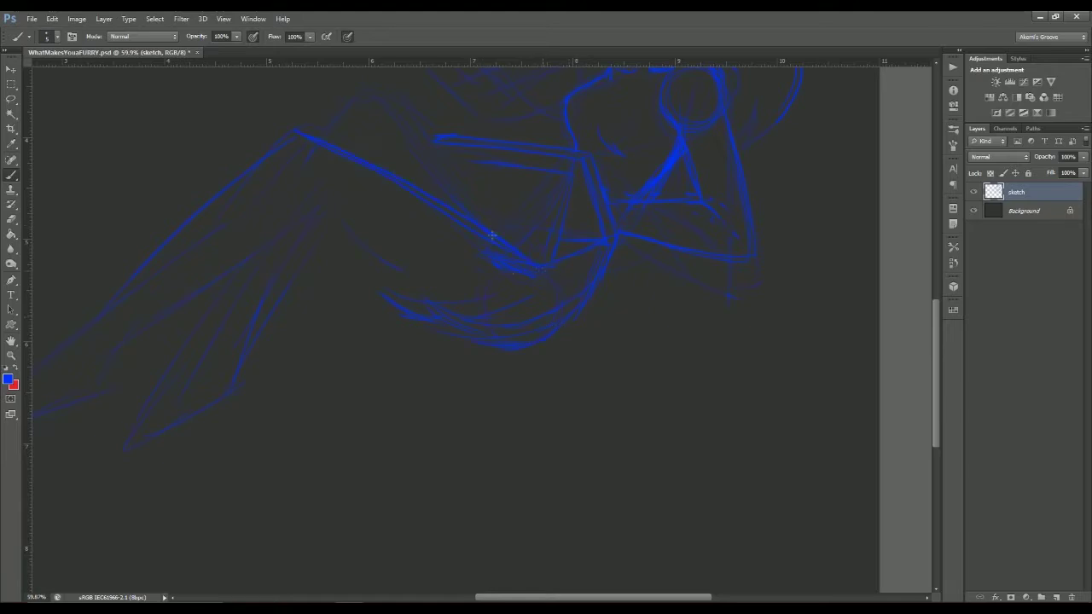
- Outline the front leg's shin, calf and pointed foot, plus the underside of the thigh
{"action": "scroll", "coordinate": [492, 235], "scroll_direction": "down", "scroll_amount": 1}
{"action": "scroll", "coordinate": [452, 170], "scroll_direction": "left", "scroll_amount": 7}
{"action": "scroll", "coordinate": [397, 205], "scroll_direction": "left", "scroll_amount": 6}
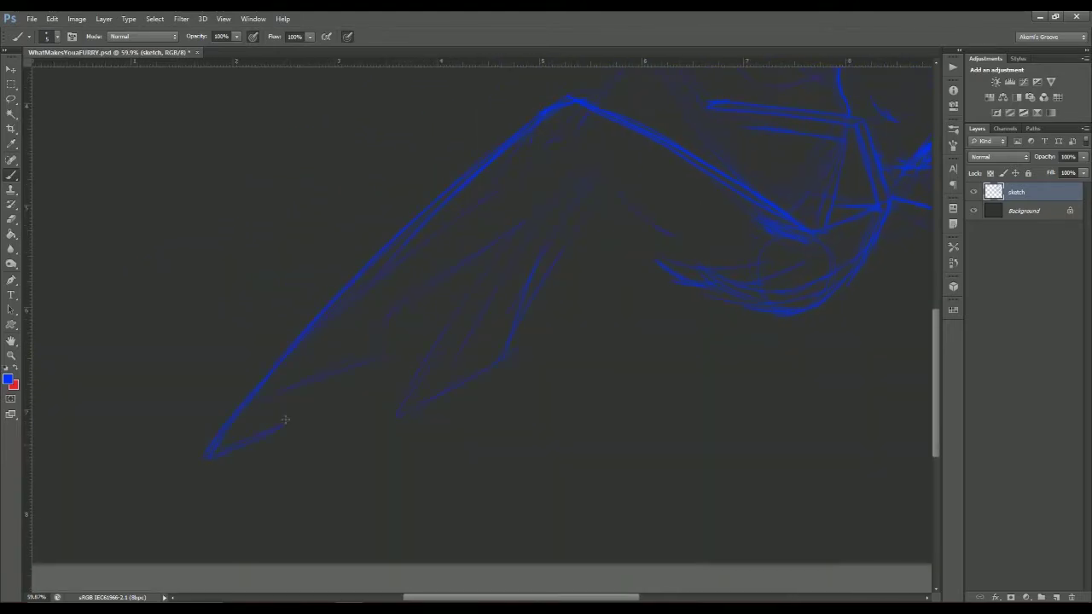
{"action": "scroll", "coordinate": [682, 206], "scroll_direction": "right", "scroll_amount": 11}
{"action": "scroll", "coordinate": [629, 285], "scroll_direction": "up", "scroll_amount": 2}
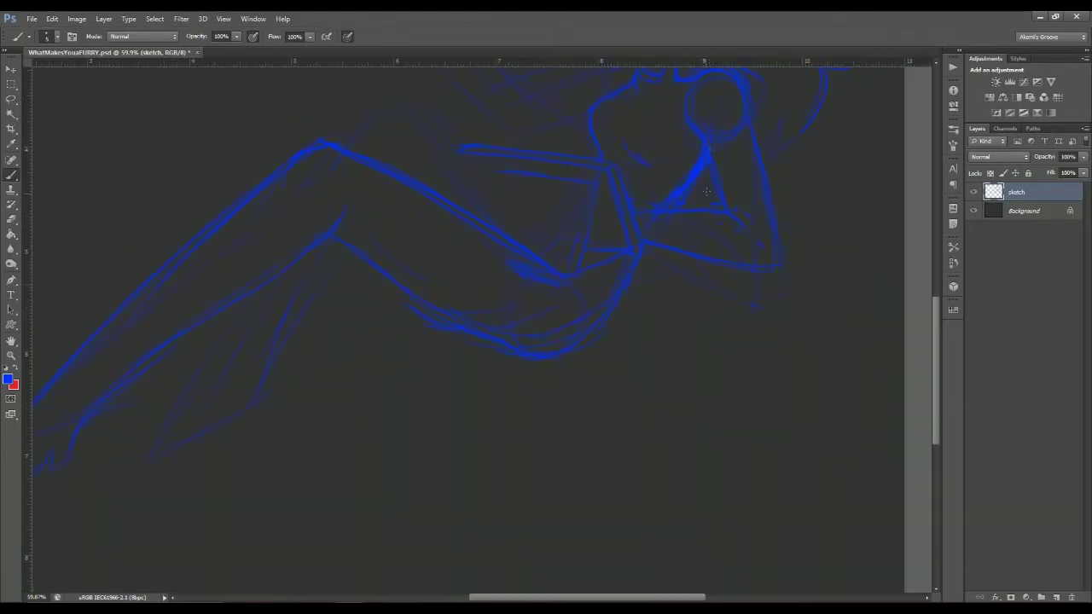
- Erase the messy overlapping hip lines and redraw the hip as one smooth blue curve into the thigh
{"action": "key", "text": "e"}
{"action": "key", "text": "b"}
{"action": "scroll", "coordinate": [529, 255], "scroll_direction": "down", "scroll_amount": 2}
{"action": "scroll", "coordinate": [462, 195], "scroll_direction": "left", "scroll_amount": 5}
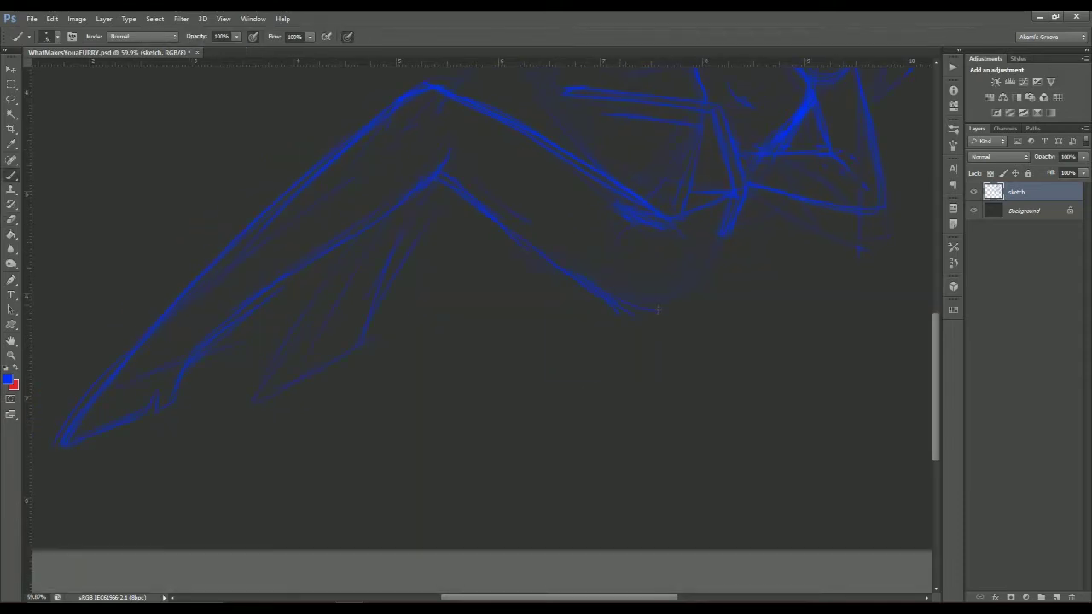
{"action": "scroll", "coordinate": [649, 344], "scroll_direction": "down", "scroll_amount": 5}
{"action": "scroll", "coordinate": [298, 282], "scroll_direction": "up", "scroll_amount": 5}
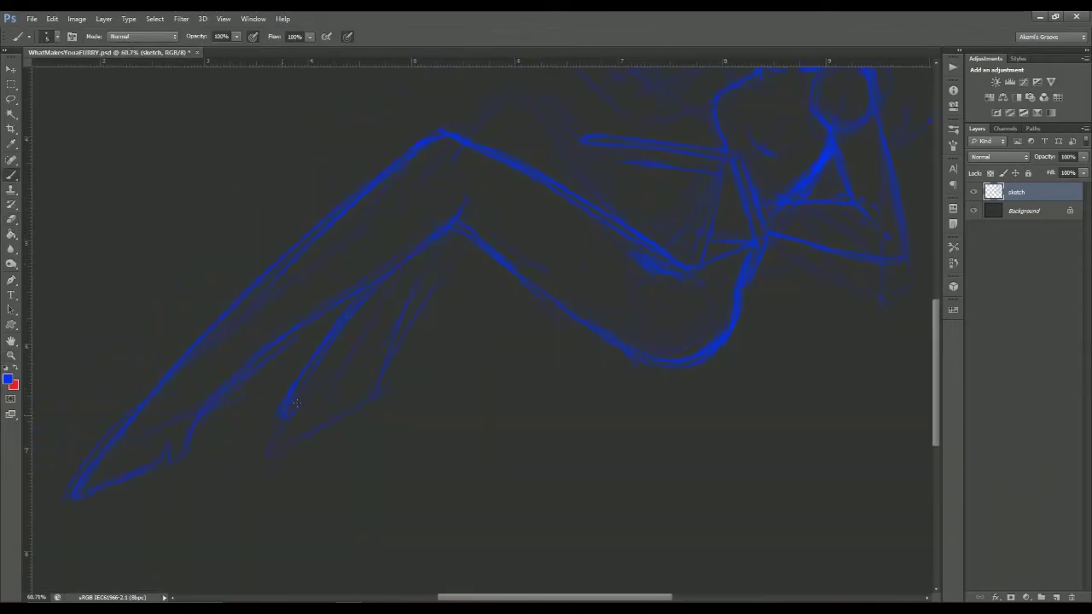
- Outline the rear leg in blue, including its lower leg, pointed foot and raised knee
{"action": "scroll", "coordinate": [420, 301], "scroll_direction": "up", "scroll_amount": 4}
{"action": "scroll", "coordinate": [426, 239], "scroll_direction": "right", "scroll_amount": 5}
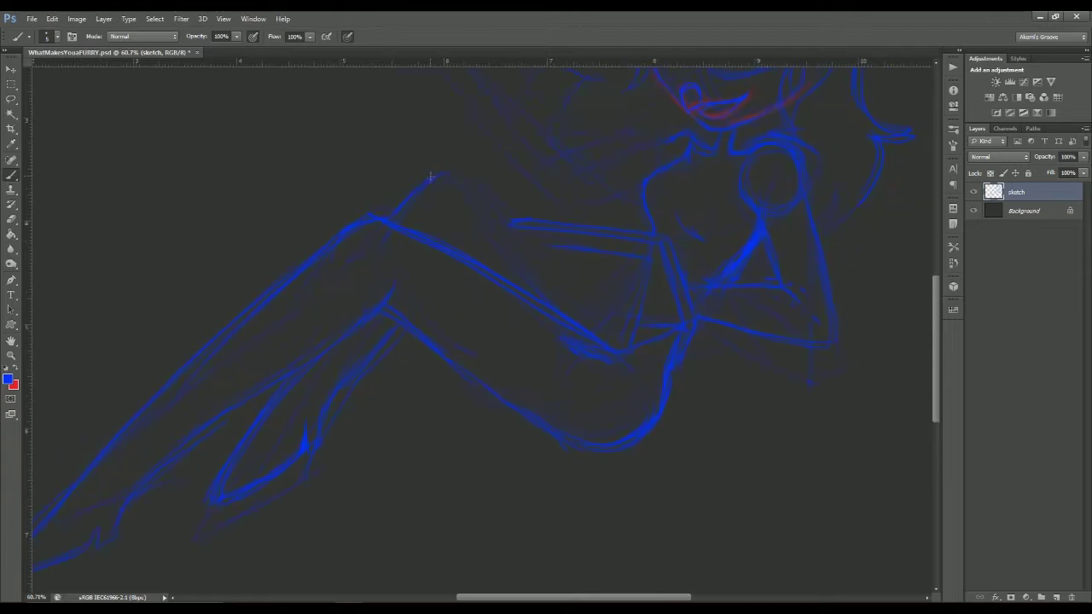
{"action": "scroll", "coordinate": [488, 254], "scroll_direction": "up", "scroll_amount": 4}
{"action": "scroll", "coordinate": [591, 207], "scroll_direction": "right", "scroll_amount": 3}
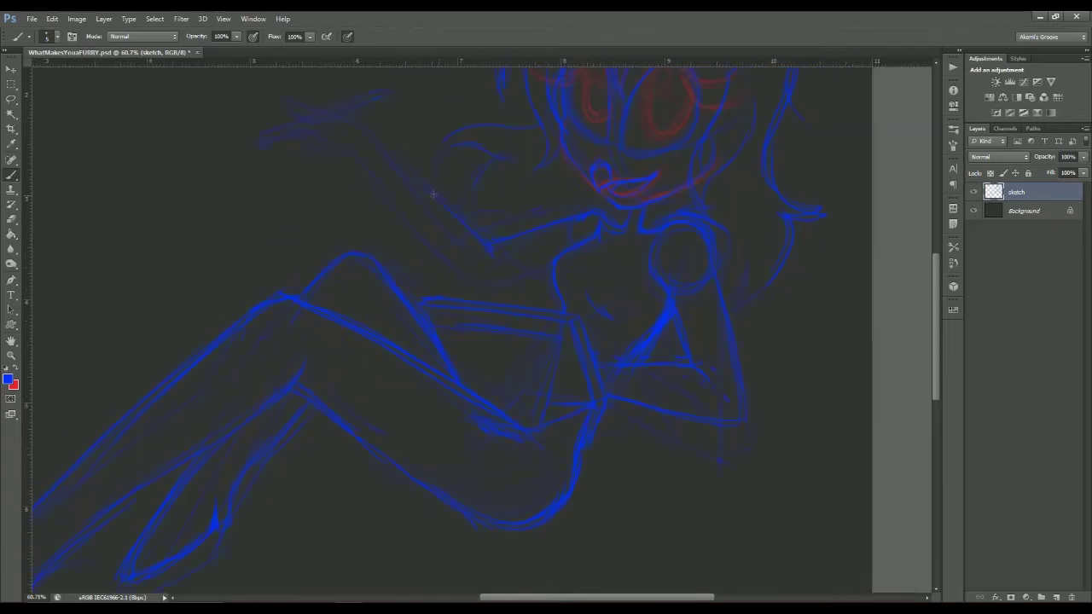
- Retrace the raised arm in blue and draw its hand holding a pen
{"action": "scroll", "coordinate": [527, 275], "scroll_direction": "up", "scroll_amount": 2}
{"action": "scroll", "coordinate": [373, 221], "scroll_direction": "right", "scroll_amount": 6}
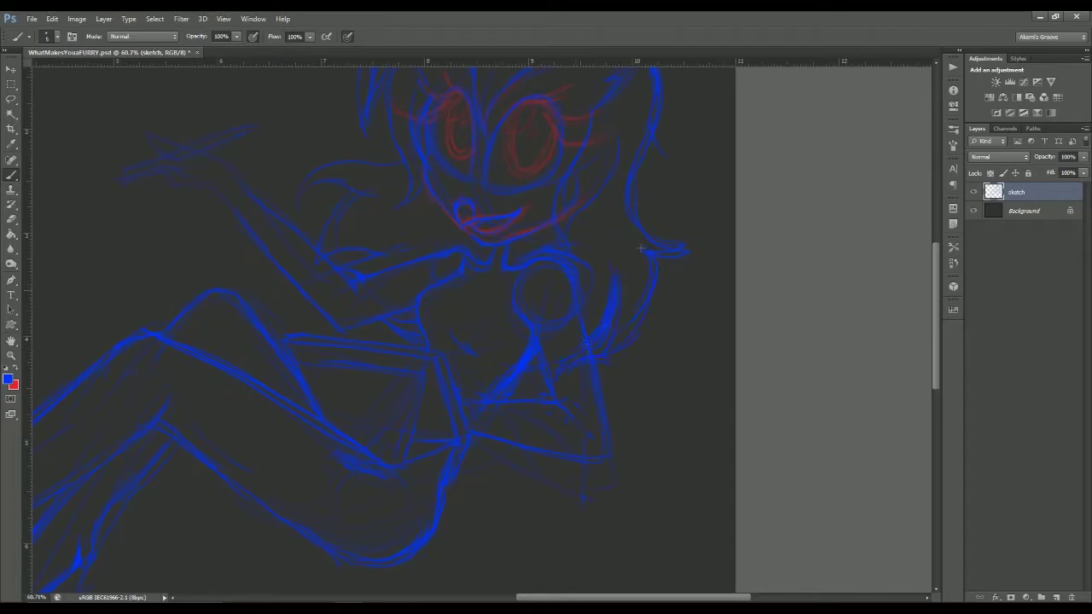
{"action": "scroll", "coordinate": [335, 223], "scroll_direction": "up", "scroll_amount": 2}
{"action": "scroll", "coordinate": [335, 223], "scroll_direction": "left", "scroll_amount": 4}
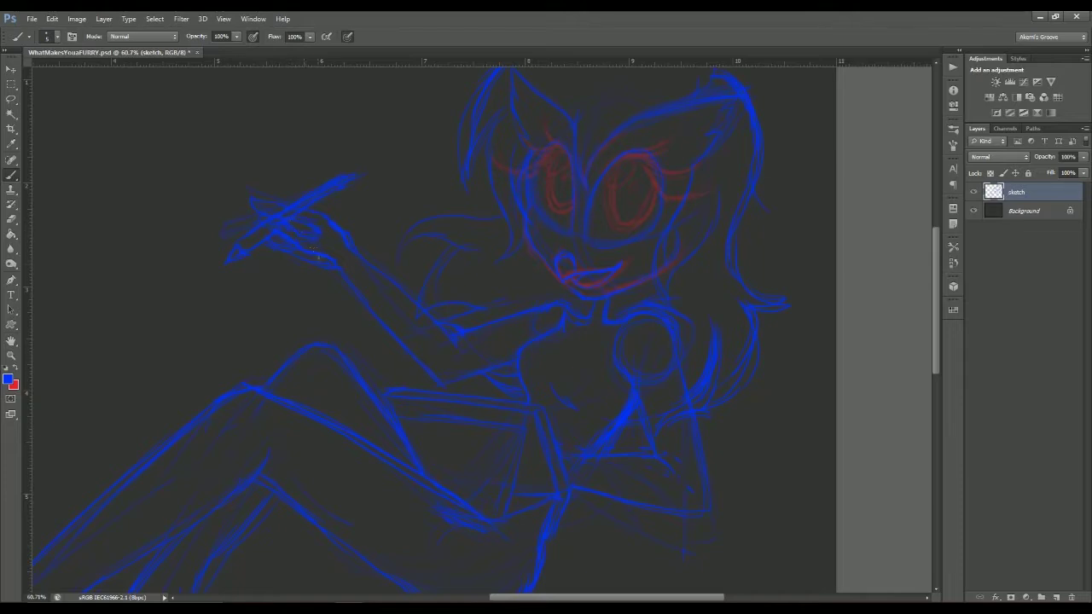
{"action": "left_click_drag", "start_coordinate": [569, 307], "coordinate": [492, 230]}
{"action": "scroll", "coordinate": [483, 385], "scroll_direction": "down", "scroll_amount": 3}
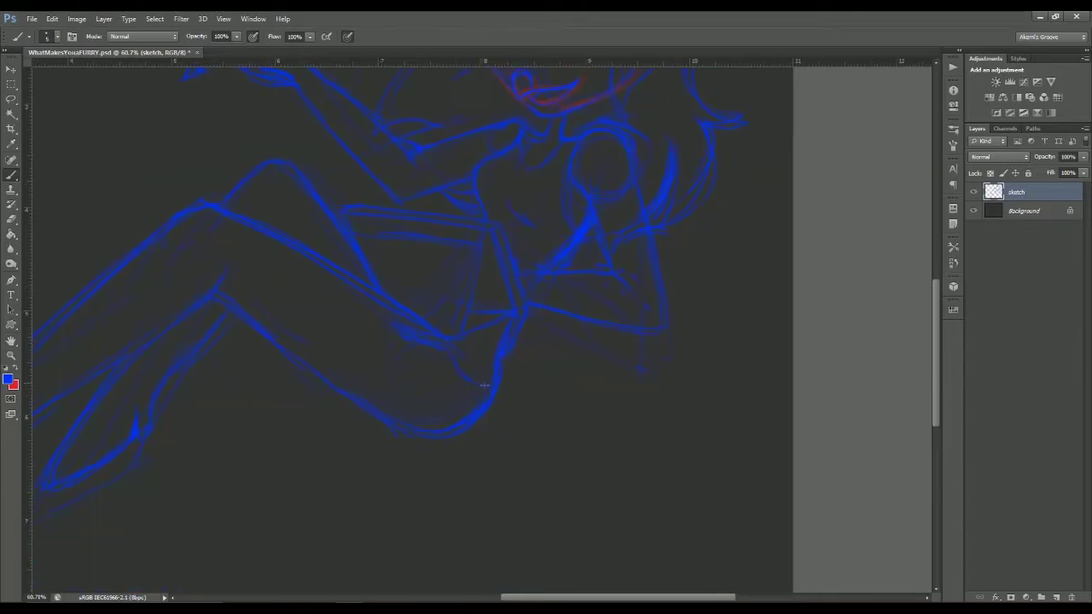
- Sketch a large crescent shape below the hips in blue and a sweeping wing arc behind the figure in red
{"action": "mouse_move", "coordinate": [645, 202]}
{"action": "left_mouse_down"}
{"action": "mouse_move", "coordinate": [565, 388]}
{"action": "mouse_move", "coordinate": [483, 311]}
{"action": "mouse_move", "coordinate": [597, 311]}
{"action": "left_mouse_up"}
{"action": "key", "text": "x"}
{"action": "left_click_drag", "start_coordinate": [134, 242], "coordinate": [543, 293]}
- Scale down the whole sketch and reposition it so the figure and wing fit better on the canvas
{"action": "key", "text": "z"}
{"action": "mouse_move", "coordinate": [742, 242]}
{"action": "left_mouse_down"}
{"action": "mouse_move", "coordinate": [772, 256]}
{"action": "mouse_move", "coordinate": [641, 404]}
{"action": "left_mouse_up"}
{"action": "key", "text": "ctrl+t"}
{"action": "mouse_move", "coordinate": [663, 273]}
{"action": "left_mouse_down"}
{"action": "mouse_move", "coordinate": [621, 114]}
{"action": "mouse_move", "coordinate": [662, 248]}
{"action": "left_mouse_up"}
{"action": "key", "text": "Return"}
{"action": "key", "text": "b"}
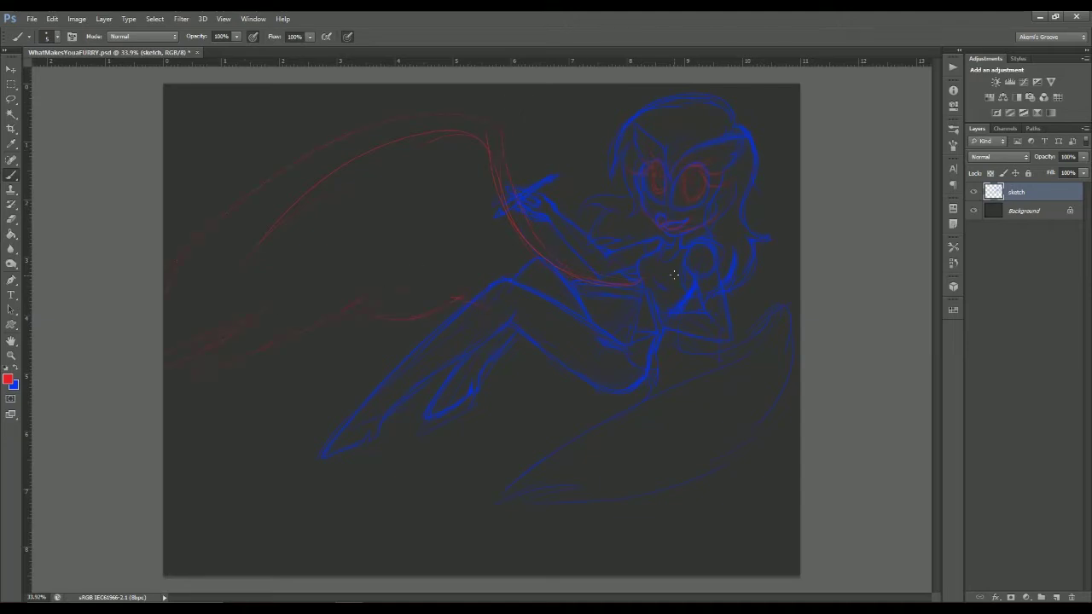
- Outline the wing in red with its long upper edge, pointed tip and jagged lower feather edge
{"action": "mouse_move", "coordinate": [477, 126]}
{"action": "left_mouse_down"}
{"action": "mouse_move", "coordinate": [175, 358]}
{"action": "mouse_move", "coordinate": [324, 282]}
{"action": "left_mouse_up"}
{"action": "left_click_drag", "start_coordinate": [281, 324], "coordinate": [451, 298]}
{"action": "key", "text": "e"}
{"action": "key", "text": "b"}
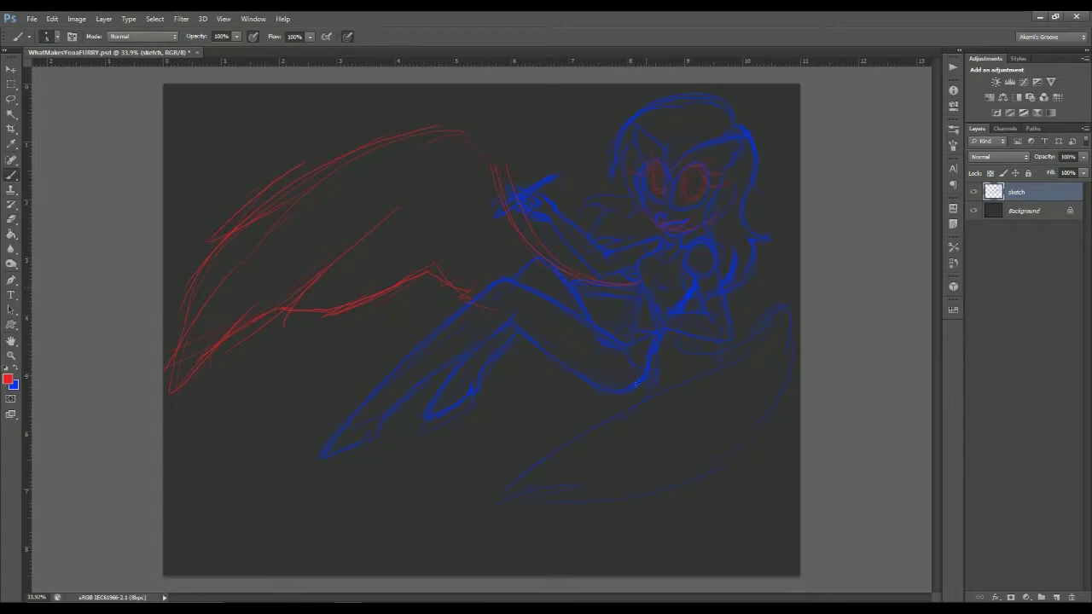
- Sketch a large curling tail beneath the legs in blue and retrace the wing's outline in the same colour
{"action": "key", "text": "x"}
{"action": "scroll", "coordinate": [732, 314], "scroll_direction": "up", "scroll_amount": 2}
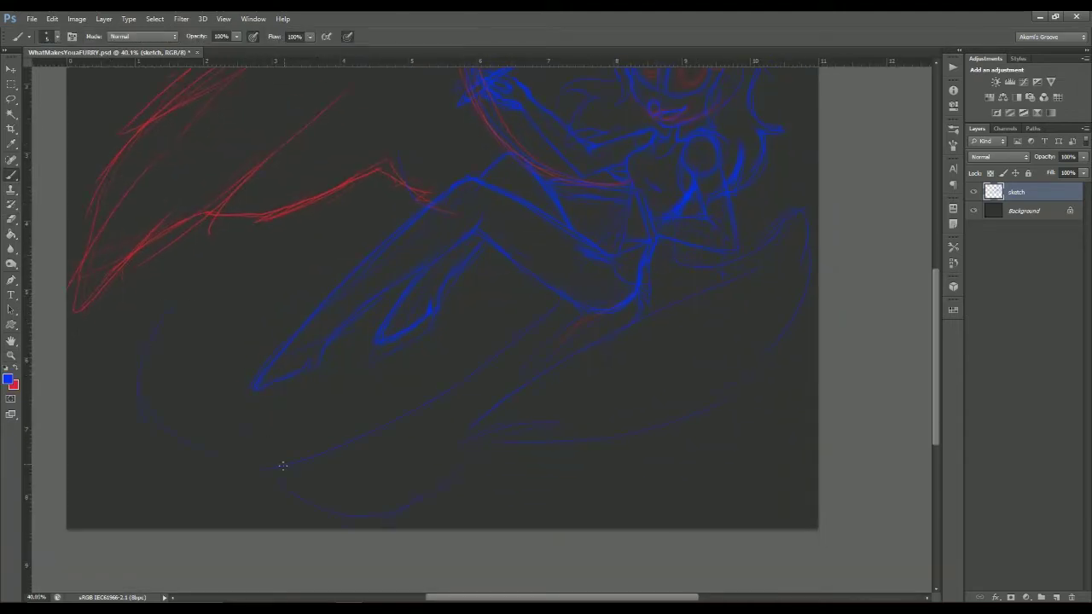
{"action": "left_click_drag", "start_coordinate": [522, 391], "coordinate": [625, 493]}
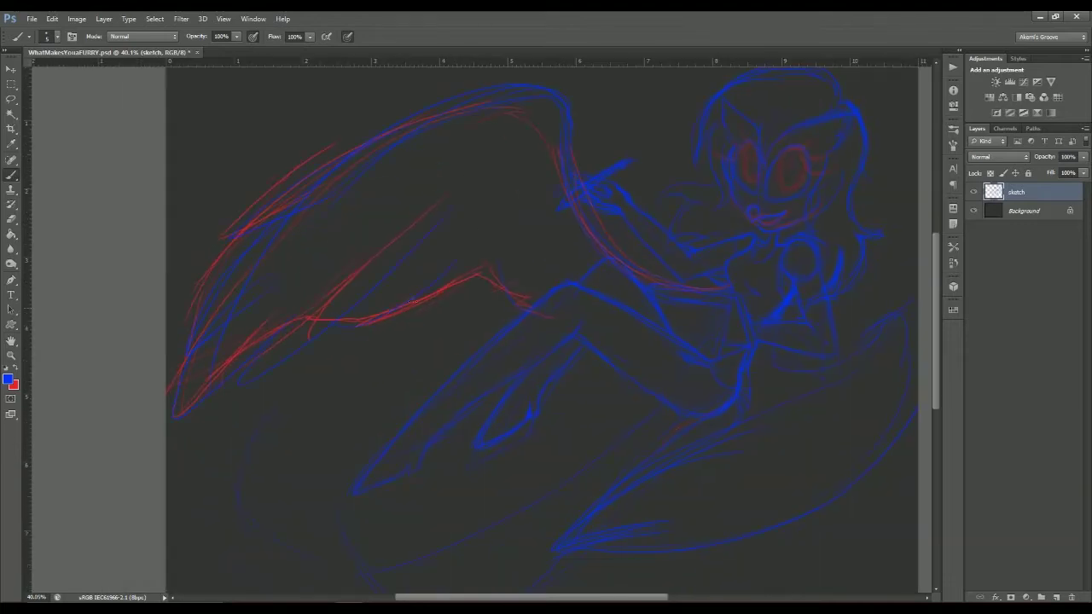
{"action": "left_click_drag", "start_coordinate": [429, 245], "coordinate": [365, 135]}
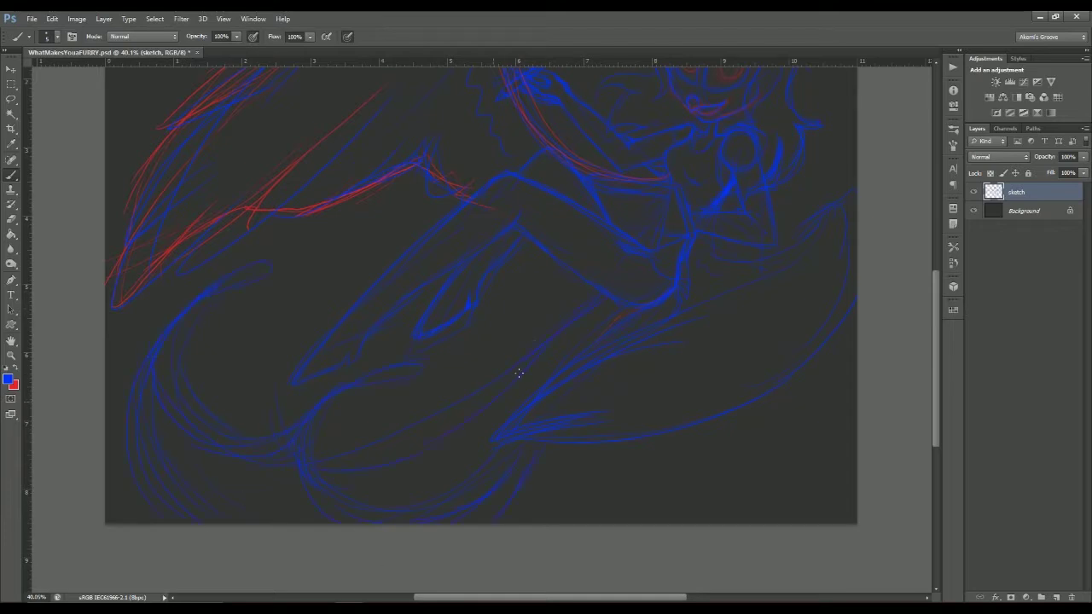
- Scale the sketch down slightly so the tail fits the canvas, and add more blue strokes along the tail's curls
{"action": "key", "text": "ctrl+0"}
{"action": "key", "text": "ctrl+t"}
{"action": "key", "text": "Return"}
{"action": "scroll", "coordinate": [555, 514], "scroll_direction": "up", "scroll_amount": 3}
{"action": "scroll", "coordinate": [555, 514], "scroll_direction": "down", "scroll_amount": 4}
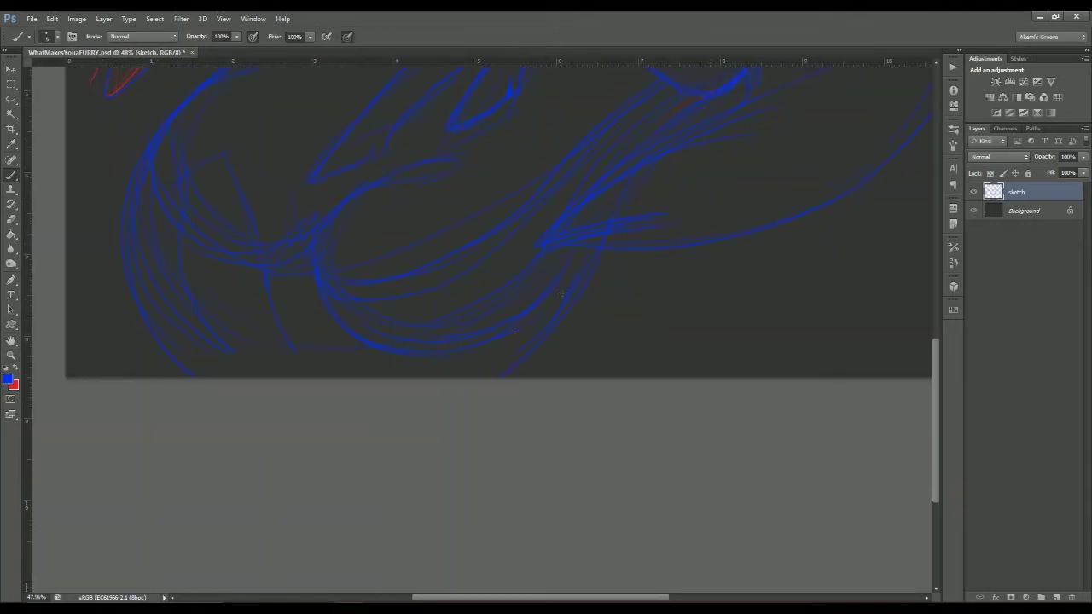
{"action": "left_click_drag", "start_coordinate": [184, 194], "coordinate": [398, 475]}
- Add a new layer named "line" above the sketch layer
{"action": "scroll", "coordinate": [397, 475], "scroll_direction": "up", "scroll_amount": 1}
{"action": "key", "text": "ctrl+shift+n"}
{"action": "type", "text": "line"}
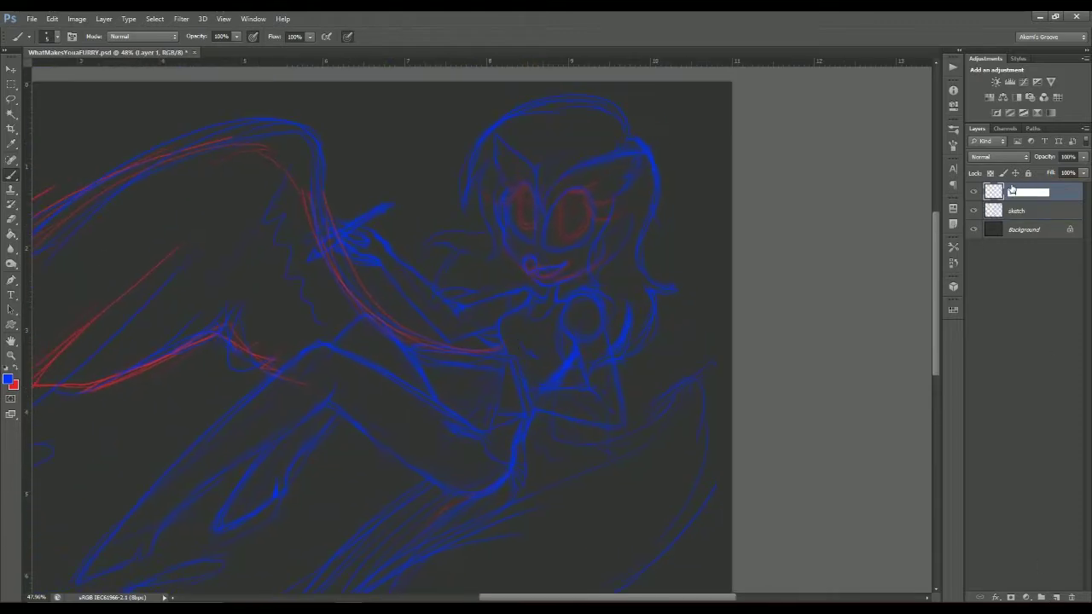
{"action": "key", "text": "Return"}
- Set the foreground colour to black and lower the sketch layer's opacity to 48%
{"action": "left_click_drag", "start_coordinate": [575, 220], "coordinate": [648, 220]}
{"action": "left_click", "coordinate": [8, 379]}
{"action": "left_click", "coordinate": [648, 408]}
{"action": "left_click", "coordinate": [839, 253]}
{"action": "left_click", "coordinate": [1015, 211]}
{"action": "left_click", "coordinate": [1083, 157]}
{"action": "left_click_drag", "start_coordinate": [1066, 171], "coordinate": [1054, 174]}
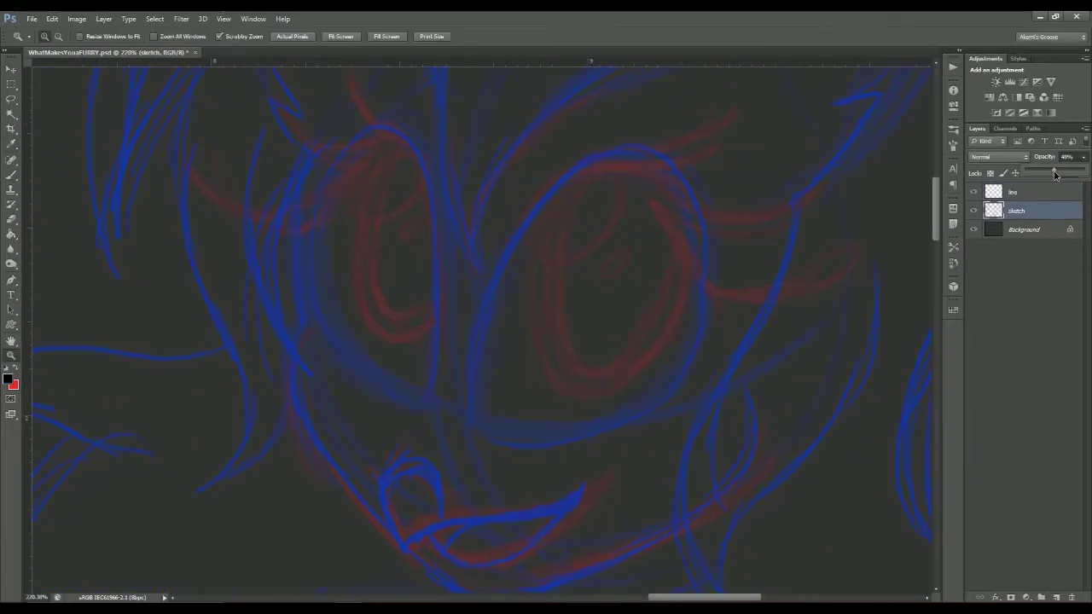
- Ink the left eye's outline in black on the line layer
{"action": "left_click", "coordinate": [1015, 191]}
{"action": "scroll", "coordinate": [448, 392], "scroll_direction": "up", "scroll_amount": 2}
{"action": "key", "text": "b"}
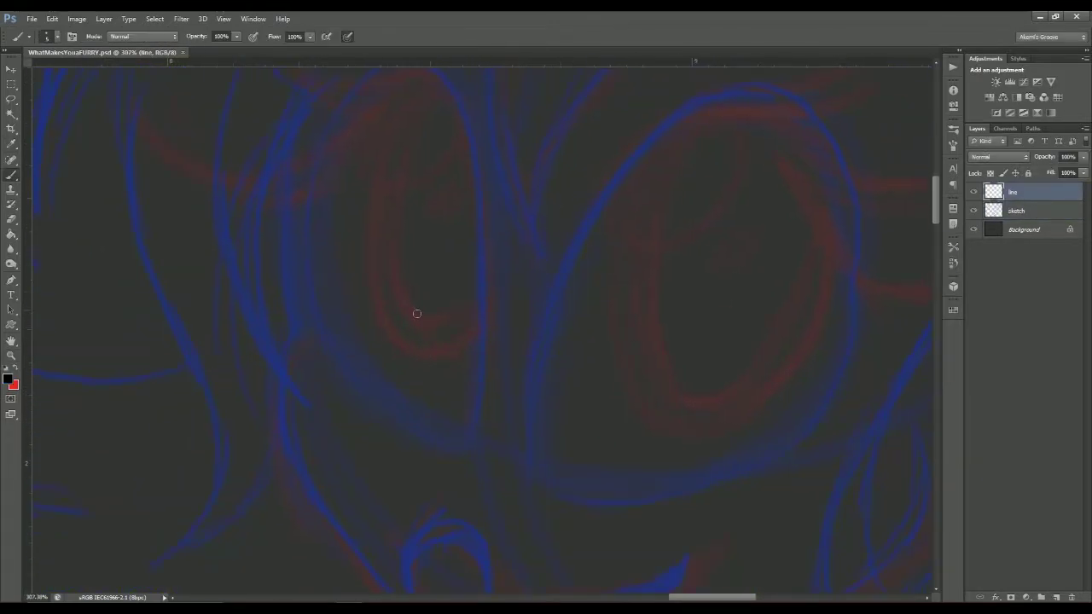
{"action": "mouse_move", "coordinate": [392, 113]}
{"action": "left_mouse_down"}
{"action": "mouse_move", "coordinate": [331, 207]}
{"action": "mouse_move", "coordinate": [477, 520]}
{"action": "mouse_move", "coordinate": [502, 302]}
{"action": "mouse_move", "coordinate": [409, 128]}
{"action": "left_mouse_up"}
{"action": "key", "text": "F5"}
{"action": "key", "text": "F5"}
{"action": "scroll", "coordinate": [395, 524], "scroll_direction": "right", "scroll_amount": 5}
- Ink the right eye's pointed oval outline in black, following the faded sketch
{"action": "mouse_move", "coordinate": [339, 537]}
{"action": "left_mouse_down"}
{"action": "mouse_move", "coordinate": [339, 500]}
{"action": "mouse_move", "coordinate": [496, 153]}
{"action": "mouse_move", "coordinate": [602, 207]}
{"action": "left_mouse_up"}
{"action": "scroll", "coordinate": [273, 468], "scroll_direction": "down", "scroll_amount": 1}
{"action": "mouse_move", "coordinate": [273, 475]}
{"action": "left_mouse_down"}
{"action": "mouse_move", "coordinate": [209, 478]}
{"action": "mouse_move", "coordinate": [546, 366]}
{"action": "left_mouse_up"}
{"action": "scroll", "coordinate": [680, 332], "scroll_direction": "down", "scroll_amount": 3}
{"action": "scroll", "coordinate": [674, 336], "scroll_direction": "up", "scroll_amount": 3}
{"action": "key", "text": "ctrl+z"}
{"action": "mouse_move", "coordinate": [224, 499]}
{"action": "left_mouse_down"}
{"action": "mouse_move", "coordinate": [571, 181]}
{"action": "mouse_move", "coordinate": [498, 198]}
{"action": "left_mouse_up"}
{"action": "mouse_move", "coordinate": [375, 115]}
{"action": "left_mouse_down"}
{"action": "mouse_move", "coordinate": [515, 242]}
{"action": "mouse_move", "coordinate": [516, 409]}
{"action": "left_mouse_up"}
{"action": "left_click_drag", "start_coordinate": [515, 410], "coordinate": [490, 410]}
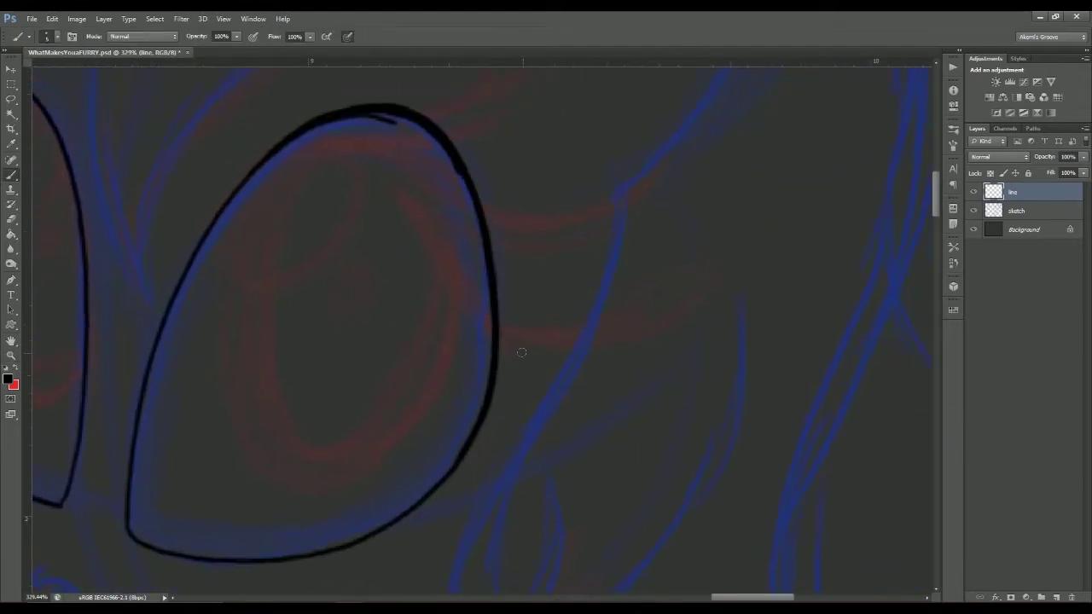
- Erase the stray overlapping line at the top of the right eye's outline
{"action": "key", "text": "e"}
{"action": "right_click", "coordinate": [404, 271]}
{"action": "key", "text": "Escape"}
{"action": "mouse_move", "coordinate": [251, 293]}
{"action": "left_mouse_down"}
{"action": "mouse_move", "coordinate": [265, 273]}
{"action": "mouse_move", "coordinate": [401, 272]}
{"action": "left_mouse_up"}
{"action": "key", "text": "b"}
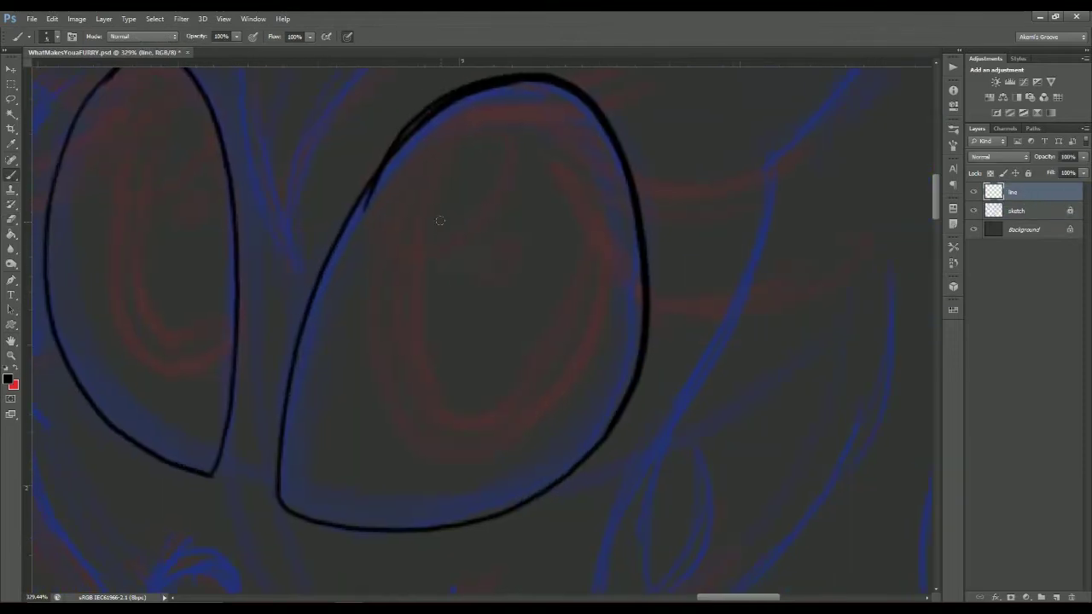
- Thicken the upper and inner edges of both eye outlines and trim the rough spots with the eraser
{"action": "mouse_move", "coordinate": [281, 468]}
{"action": "left_mouse_down"}
{"action": "mouse_move", "coordinate": [416, 119]}
{"action": "mouse_move", "coordinate": [441, 168]}
{"action": "mouse_move", "coordinate": [271, 414]}
{"action": "mouse_move", "coordinate": [300, 360]}
{"action": "left_mouse_up"}
{"action": "left_click_drag", "start_coordinate": [312, 319], "coordinate": [285, 512]}
{"action": "left_click_drag", "start_coordinate": [223, 497], "coordinate": [248, 247]}
{"action": "left_click_drag", "start_coordinate": [263, 219], "coordinate": [358, 335]}
{"action": "mouse_move", "coordinate": [341, 406]}
{"action": "left_mouse_down"}
{"action": "mouse_move", "coordinate": [312, 231]}
{"action": "mouse_move", "coordinate": [244, 191]}
{"action": "mouse_move", "coordinate": [390, 165]}
{"action": "mouse_move", "coordinate": [310, 310]}
{"action": "mouse_move", "coordinate": [307, 394]}
{"action": "left_mouse_up"}
{"action": "left_click_drag", "start_coordinate": [536, 287], "coordinate": [455, 224]}
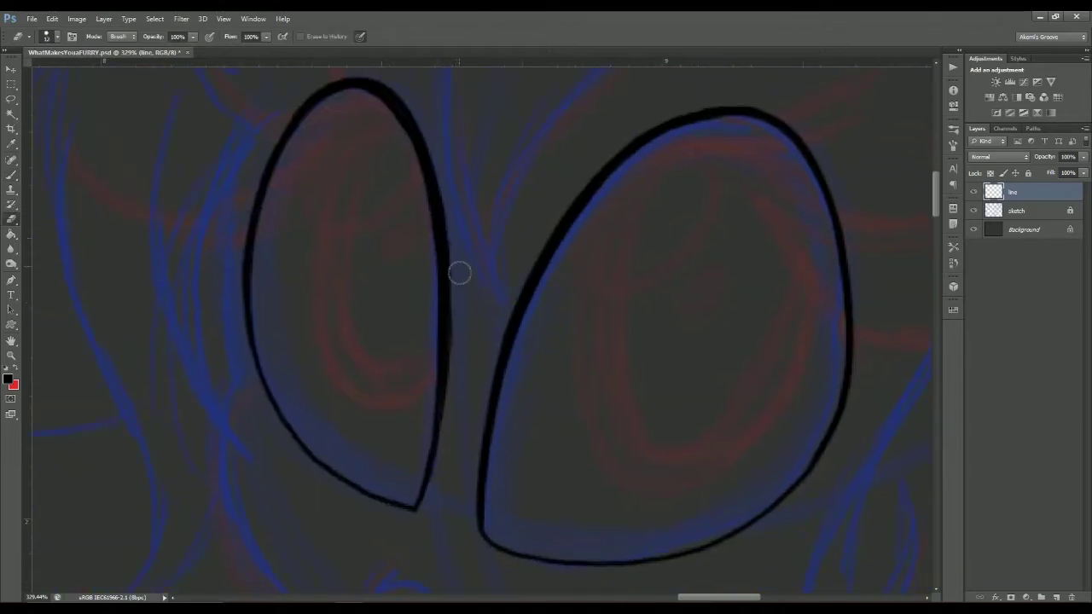
{"action": "left_click_drag", "start_coordinate": [432, 283], "coordinate": [458, 346]}
- Ink the oval iris outlines inside both eyes
{"action": "mouse_move", "coordinate": [381, 162]}
{"action": "left_mouse_down"}
{"action": "mouse_move", "coordinate": [341, 196]}
{"action": "mouse_move", "coordinate": [427, 477]}
{"action": "left_mouse_up"}
{"action": "key", "text": "z"}
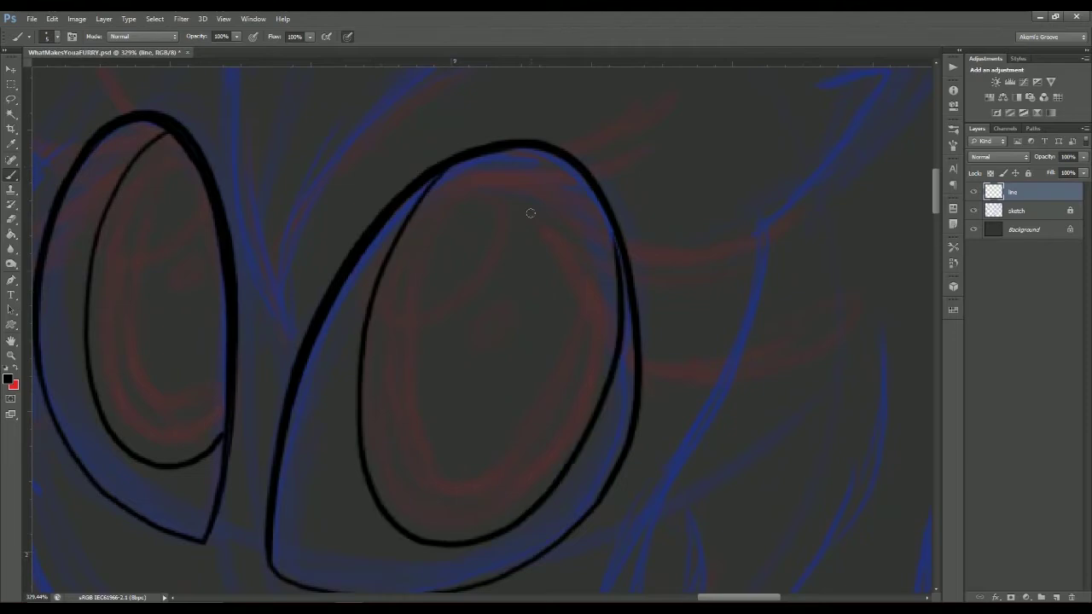
{"action": "left_click_drag", "start_coordinate": [597, 240], "coordinate": [572, 241]}
{"action": "key", "text": "b"}
{"action": "left_click_drag", "start_coordinate": [465, 183], "coordinate": [486, 246]}
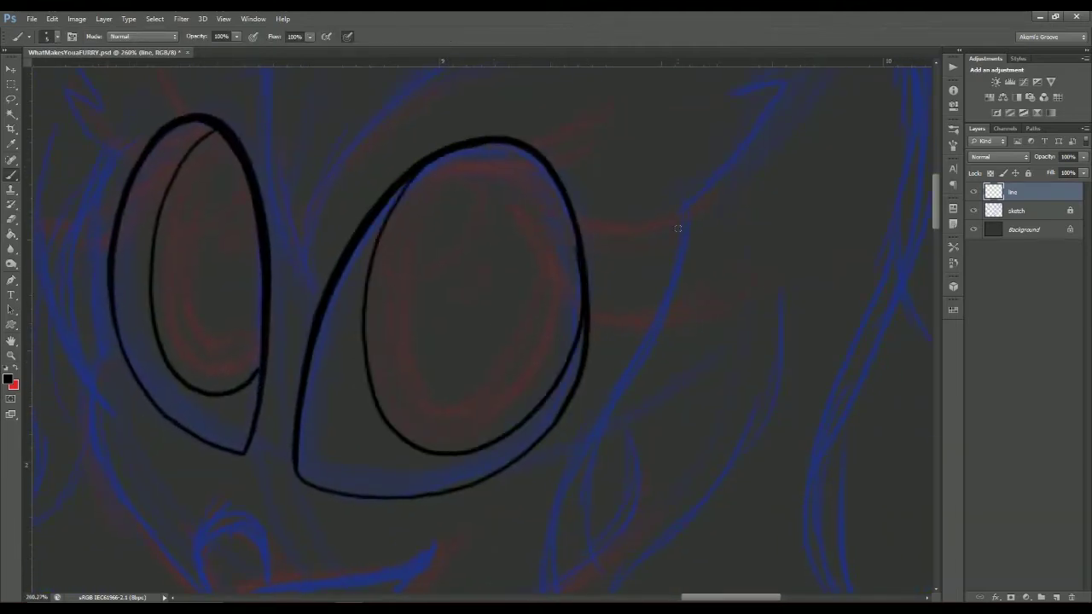
{"action": "scroll", "coordinate": [355, 219], "scroll_direction": "up", "scroll_amount": 3}
- Draw a large oval highlight and a small one inside the left eye's iris with thin lines
{"action": "scroll", "coordinate": [355, 218], "scroll_direction": "down", "scroll_amount": 3}
{"action": "key", "text": "z"}
{"action": "left_click_drag", "start_coordinate": [628, 219], "coordinate": [316, 273]}
{"action": "key", "text": "b"}
{"action": "mouse_move", "coordinate": [349, 194]}
{"action": "left_mouse_down"}
{"action": "mouse_move", "coordinate": [462, 168]}
{"action": "mouse_move", "coordinate": [533, 298]}
{"action": "mouse_move", "coordinate": [628, 230]}
{"action": "mouse_move", "coordinate": [692, 294]}
{"action": "left_mouse_up"}
{"action": "left_click_drag", "start_coordinate": [292, 162], "coordinate": [311, 213]}
{"action": "left_click_drag", "start_coordinate": [297, 250], "coordinate": [289, 263]}
{"action": "left_click_drag", "start_coordinate": [288, 263], "coordinate": [182, 234]}
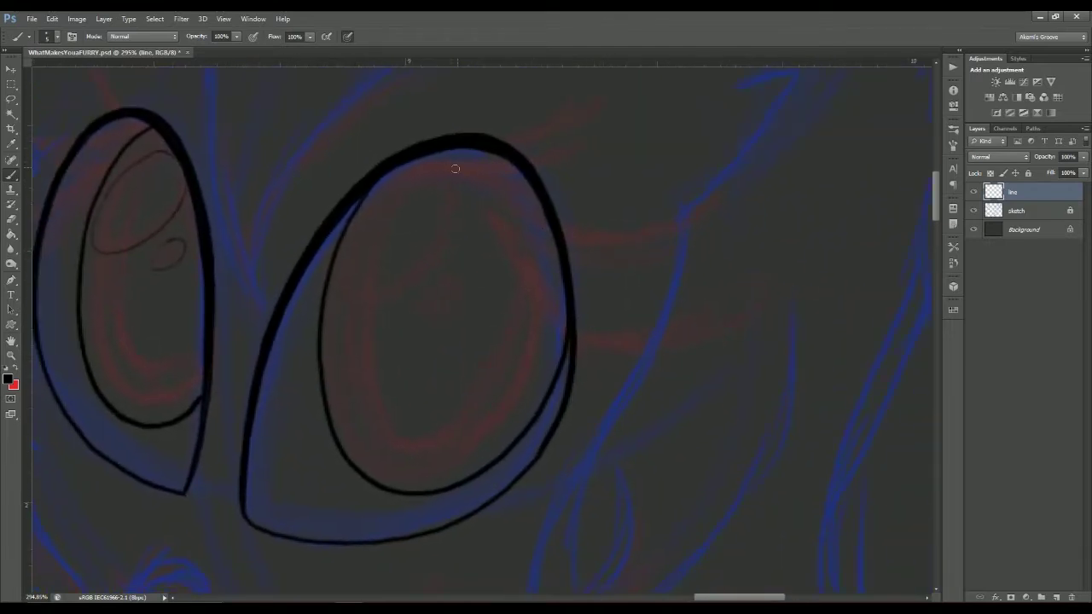
- Draw the right eye's large and small highlights and add the inner pupil curves in both eyes
{"action": "mouse_move", "coordinate": [454, 171]}
{"action": "left_mouse_down"}
{"action": "mouse_move", "coordinate": [382, 134]}
{"action": "mouse_move", "coordinate": [442, 170]}
{"action": "mouse_move", "coordinate": [396, 123]}
{"action": "left_mouse_up"}
{"action": "key", "text": "e"}
{"action": "key", "text": "b"}
{"action": "mouse_move", "coordinate": [411, 243]}
{"action": "left_mouse_down"}
{"action": "mouse_move", "coordinate": [460, 216]}
{"action": "mouse_move", "coordinate": [415, 210]}
{"action": "mouse_move", "coordinate": [536, 302]}
{"action": "left_mouse_up"}
{"action": "left_click_drag", "start_coordinate": [193, 216], "coordinate": [275, 322]}
{"action": "mouse_move", "coordinate": [406, 298]}
{"action": "left_mouse_down"}
{"action": "mouse_move", "coordinate": [277, 258]}
{"action": "mouse_move", "coordinate": [469, 237]}
{"action": "mouse_move", "coordinate": [459, 166]}
{"action": "left_mouse_up"}
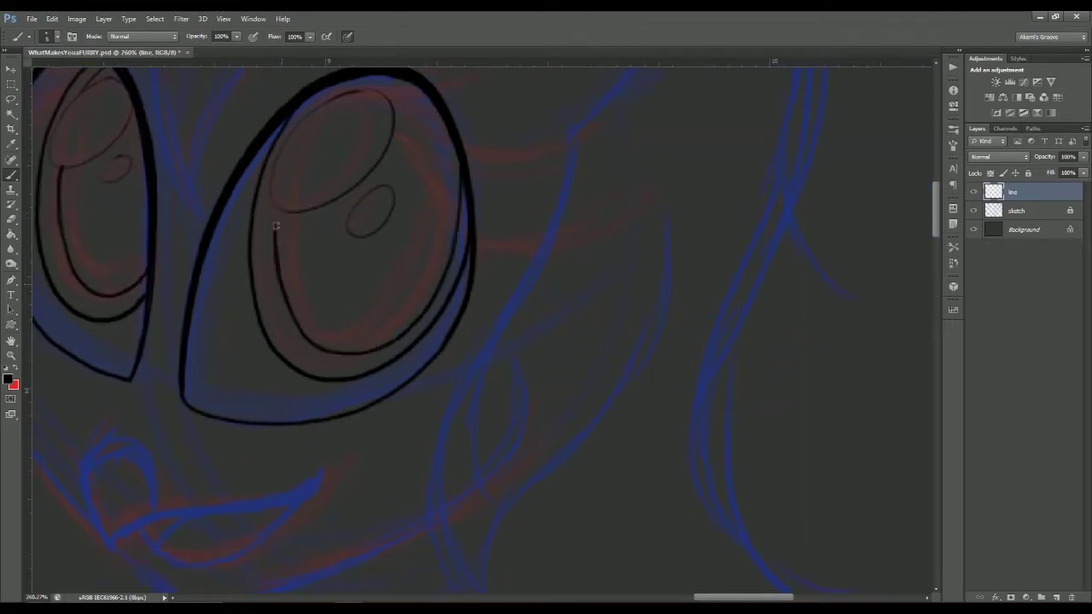
- Extend the right eye's pupil outline up to the lid and erase the part crossing the large highlight
{"action": "key", "text": "z"}
{"action": "mouse_move", "coordinate": [324, 93]}
{"action": "left_mouse_down"}
{"action": "mouse_move", "coordinate": [451, 244]}
{"action": "mouse_move", "coordinate": [519, 292]}
{"action": "mouse_move", "coordinate": [530, 279]}
{"action": "left_mouse_up"}
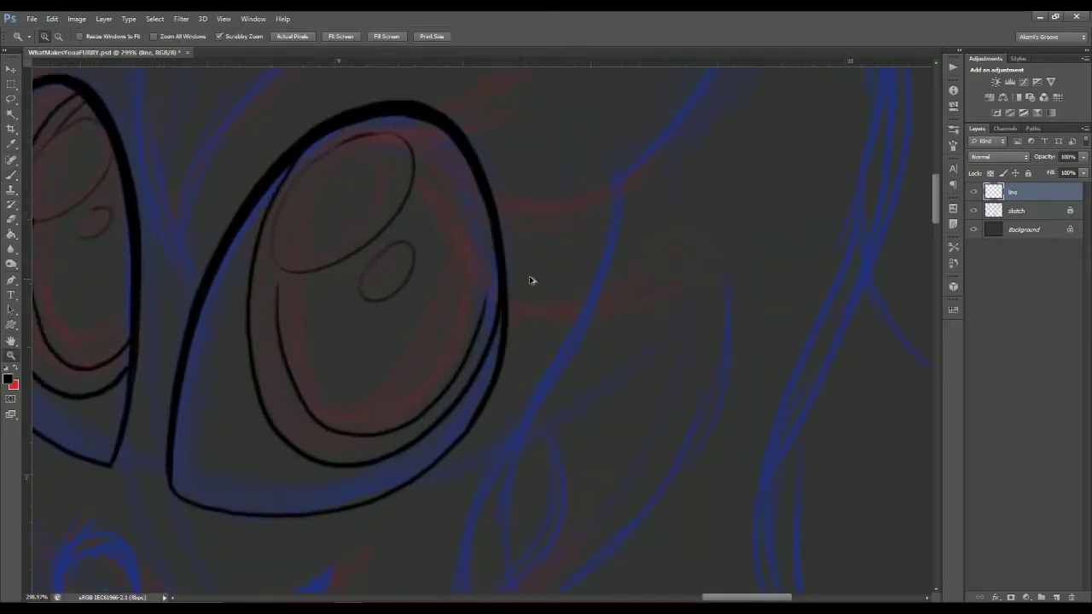
{"action": "key", "text": "e"}
{"action": "mouse_move", "coordinate": [288, 290]}
{"action": "left_mouse_down"}
{"action": "mouse_move", "coordinate": [311, 414]}
{"action": "mouse_move", "coordinate": [421, 412]}
{"action": "mouse_move", "coordinate": [408, 385]}
{"action": "left_mouse_up"}
{"action": "key", "text": "b"}
{"action": "mouse_move", "coordinate": [361, 415]}
{"action": "left_mouse_down"}
{"action": "mouse_move", "coordinate": [258, 115]}
{"action": "mouse_move", "coordinate": [310, 404]}
{"action": "left_mouse_up"}
{"action": "key", "text": "ctrl+z"}
{"action": "scroll", "coordinate": [346, 413], "scroll_direction": "down", "scroll_amount": 5}
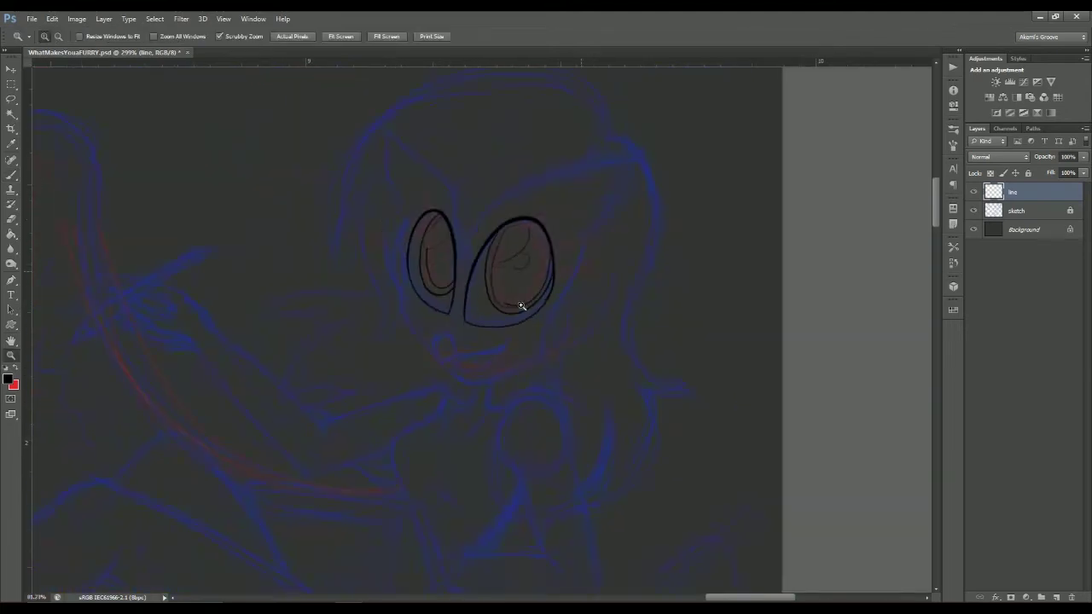
{"action": "scroll", "coordinate": [529, 295], "scroll_direction": "up", "scroll_amount": 5}
{"action": "left_click_drag", "start_coordinate": [282, 183], "coordinate": [280, 332]}
{"action": "left_click_drag", "start_coordinate": [311, 119], "coordinate": [286, 338]}
{"action": "key", "text": "e"}
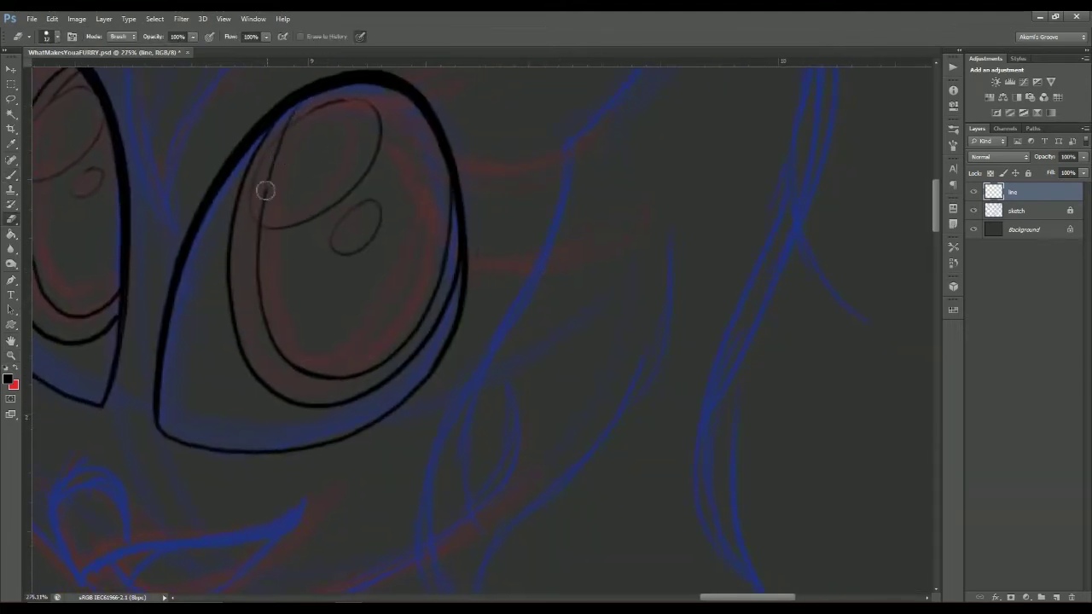
{"action": "key", "text": "b"}
- Build up thicker line weight along the upper lids and outer edges of both eyes
{"action": "scroll", "coordinate": [485, 213], "scroll_direction": "up", "scroll_amount": 2}
{"action": "scroll", "coordinate": [575, 139], "scroll_direction": "left", "scroll_amount": 3}
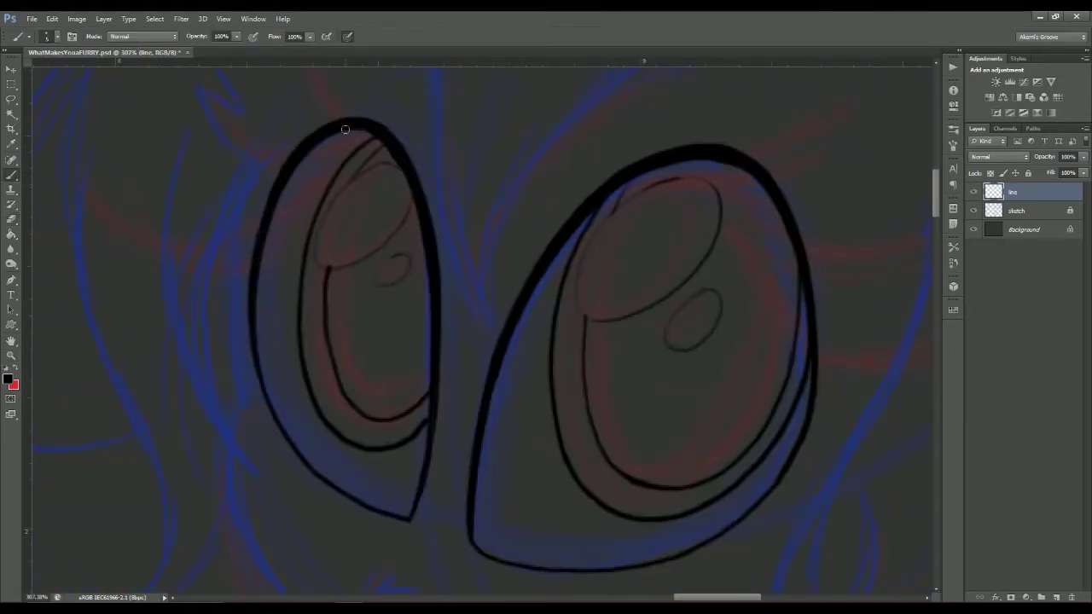
{"action": "scroll", "coordinate": [334, 127], "scroll_direction": "right", "scroll_amount": 4}
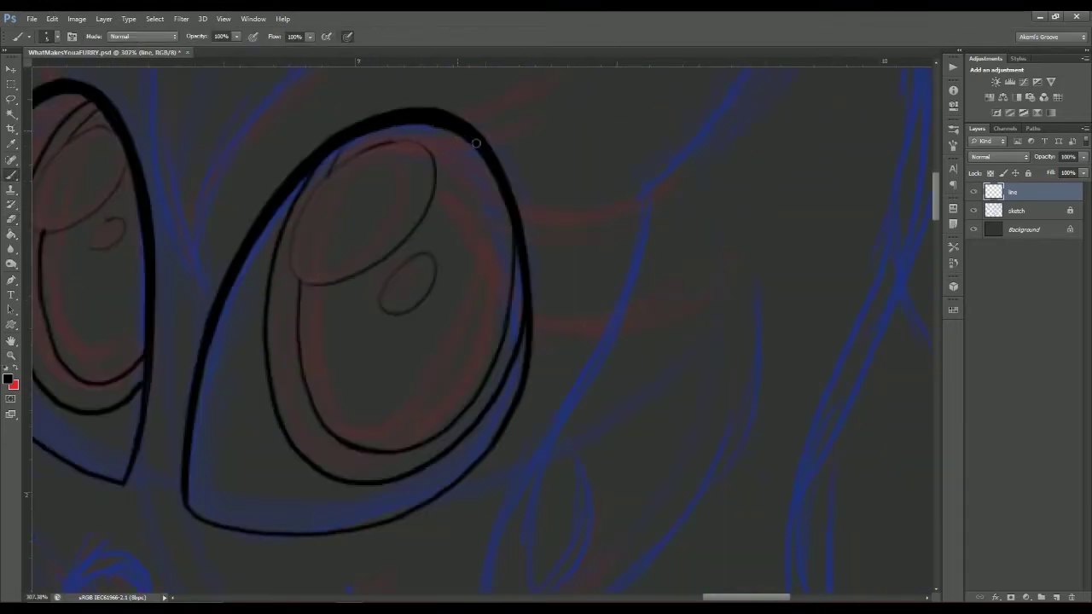
{"action": "scroll", "coordinate": [467, 209], "scroll_direction": "right", "scroll_amount": 1}
{"action": "scroll", "coordinate": [506, 356], "scroll_direction": "down", "scroll_amount": 1}
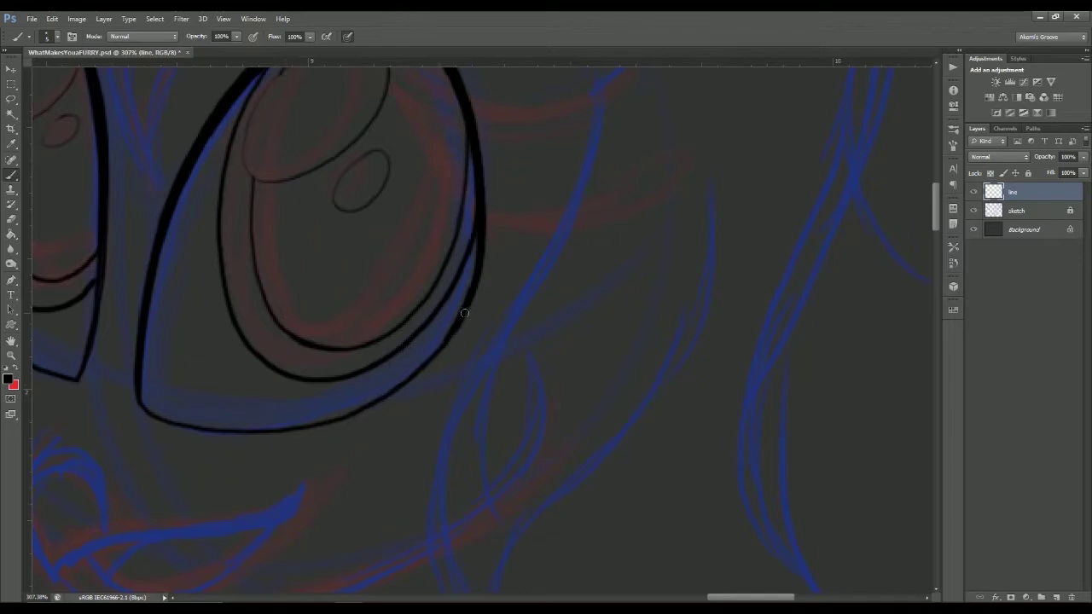
{"action": "scroll", "coordinate": [433, 377], "scroll_direction": "left", "scroll_amount": 4}
- Ink three curved, tapering eyelash outlines on the left eye
{"action": "scroll", "coordinate": [433, 378], "scroll_direction": "up", "scroll_amount": 2}
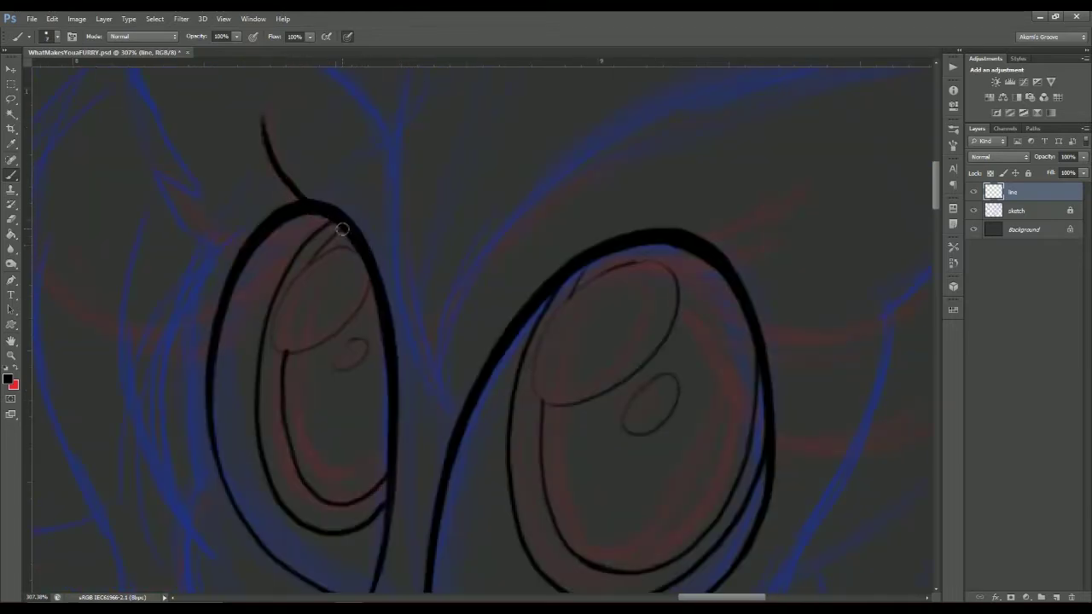
{"action": "scroll", "coordinate": [305, 221], "scroll_direction": "left", "scroll_amount": 2}
{"action": "left_click_drag", "start_coordinate": [384, 254], "coordinate": [280, 205]}
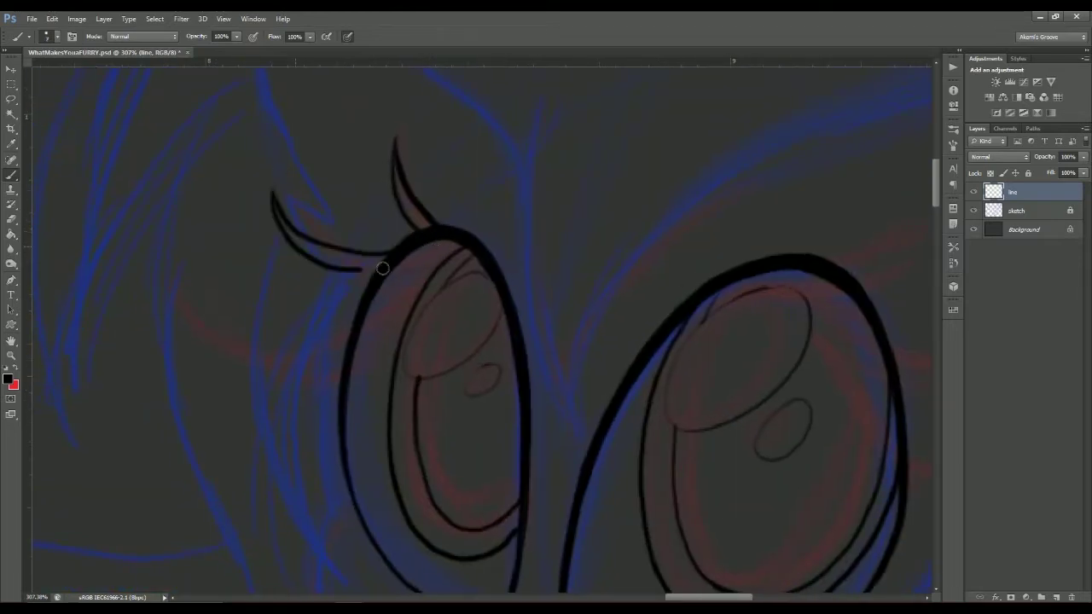
{"action": "scroll", "coordinate": [500, 224], "scroll_direction": "down", "scroll_amount": 1}
{"action": "left_click_drag", "start_coordinate": [384, 209], "coordinate": [286, 168]}
{"action": "scroll", "coordinate": [491, 227], "scroll_direction": "down", "scroll_amount": 2}
{"action": "scroll", "coordinate": [491, 227], "scroll_direction": "left", "scroll_amount": 1}
{"action": "left_click_drag", "start_coordinate": [209, 187], "coordinate": [375, 265]}
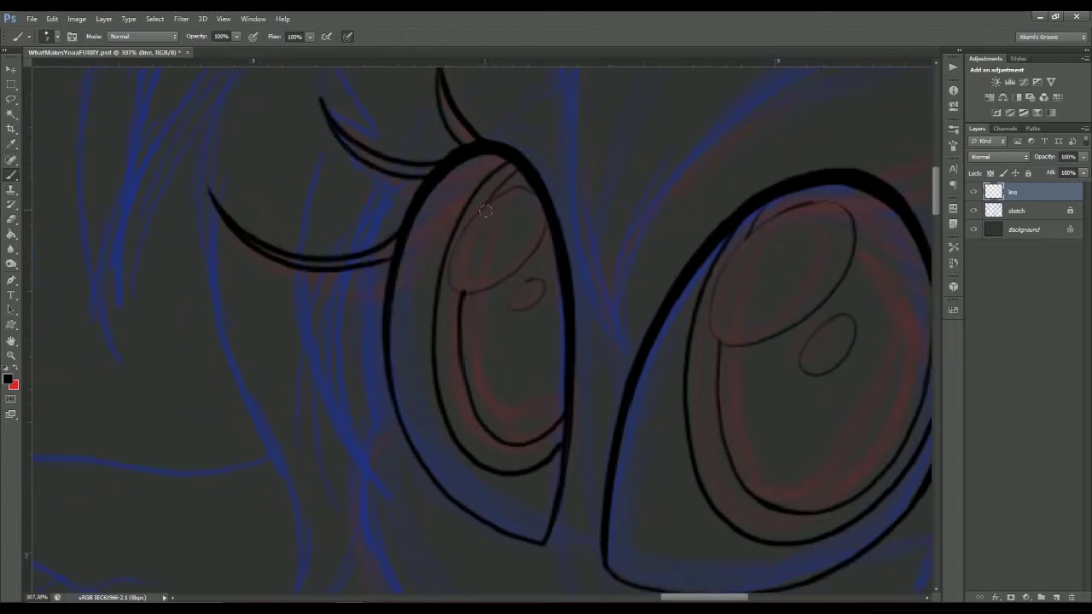
- Ink the upper and middle eyelash outlines sweeping outward from the right eye
{"action": "scroll", "coordinate": [394, 258], "scroll_direction": "right", "scroll_amount": 4}
{"action": "left_click_drag", "start_coordinate": [482, 230], "coordinate": [614, 168]}
{"action": "scroll", "coordinate": [597, 179], "scroll_direction": "right", "scroll_amount": 1}
{"action": "left_click_drag", "start_coordinate": [415, 217], "coordinate": [515, 135]}
{"action": "scroll", "coordinate": [511, 145], "scroll_direction": "right", "scroll_amount": 1}
{"action": "left_click_drag", "start_coordinate": [378, 246], "coordinate": [589, 221]}
{"action": "left_click_drag", "start_coordinate": [379, 261], "coordinate": [448, 273]}
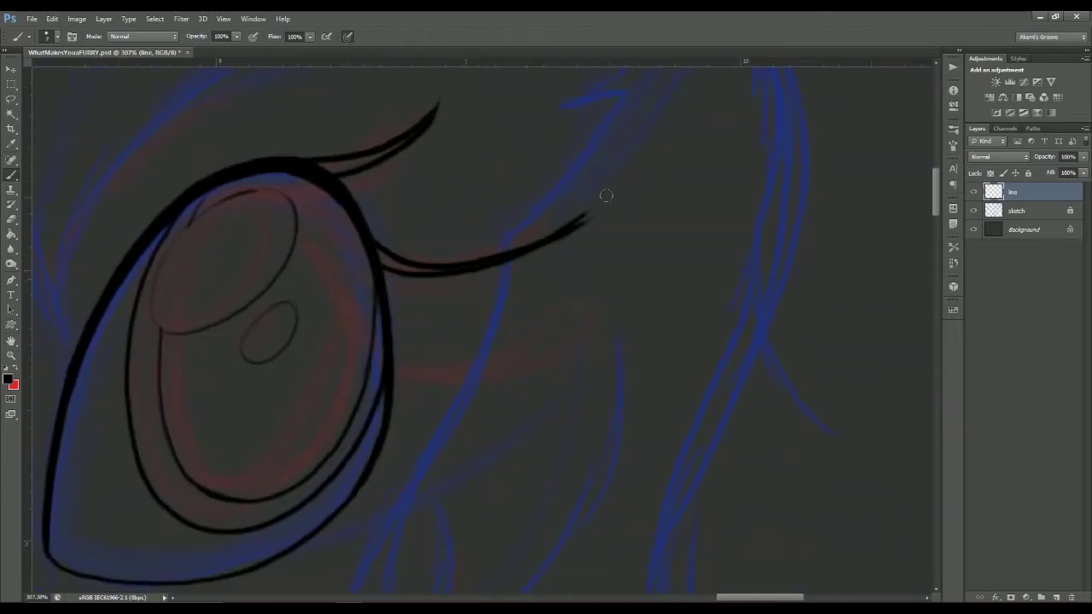
- Ink the long lowest eyelash outline on the right eye
{"action": "scroll", "coordinate": [460, 271], "scroll_direction": "down", "scroll_amount": 3}
{"action": "scroll", "coordinate": [461, 271], "scroll_direction": "right", "scroll_amount": 1}
{"action": "left_click_drag", "start_coordinate": [346, 235], "coordinate": [601, 264]}
{"action": "key", "text": "ctrl+z"}
{"action": "left_click_drag", "start_coordinate": [359, 320], "coordinate": [585, 307]}
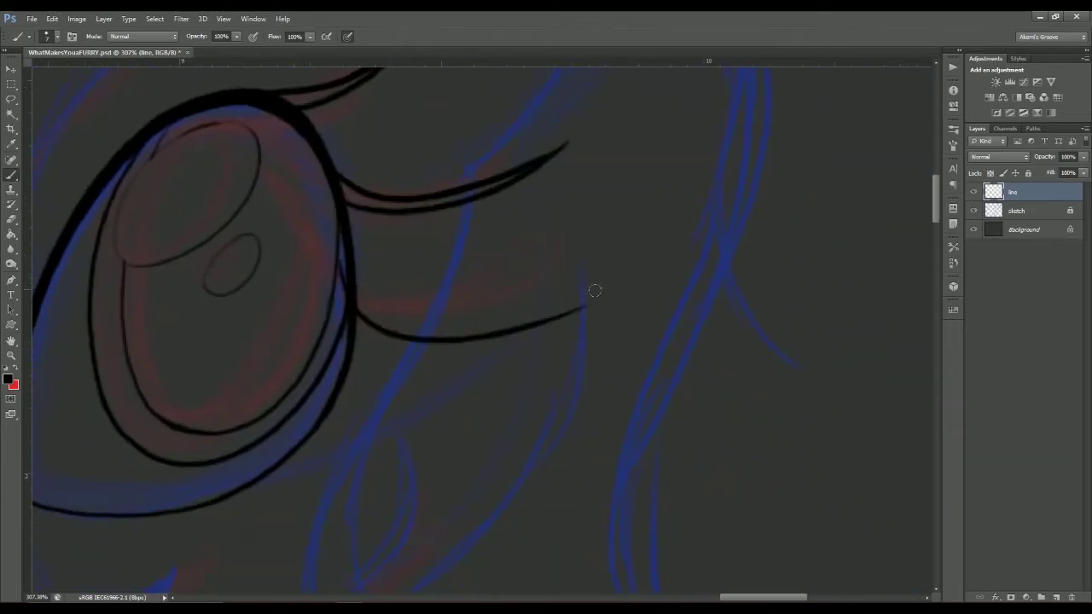
{"action": "scroll", "coordinate": [594, 291], "scroll_direction": "down", "scroll_amount": 3}
{"action": "scroll", "coordinate": [526, 349], "scroll_direction": "up", "scroll_amount": 3}
{"action": "left_click_drag", "start_coordinate": [628, 271], "coordinate": [265, 312]}
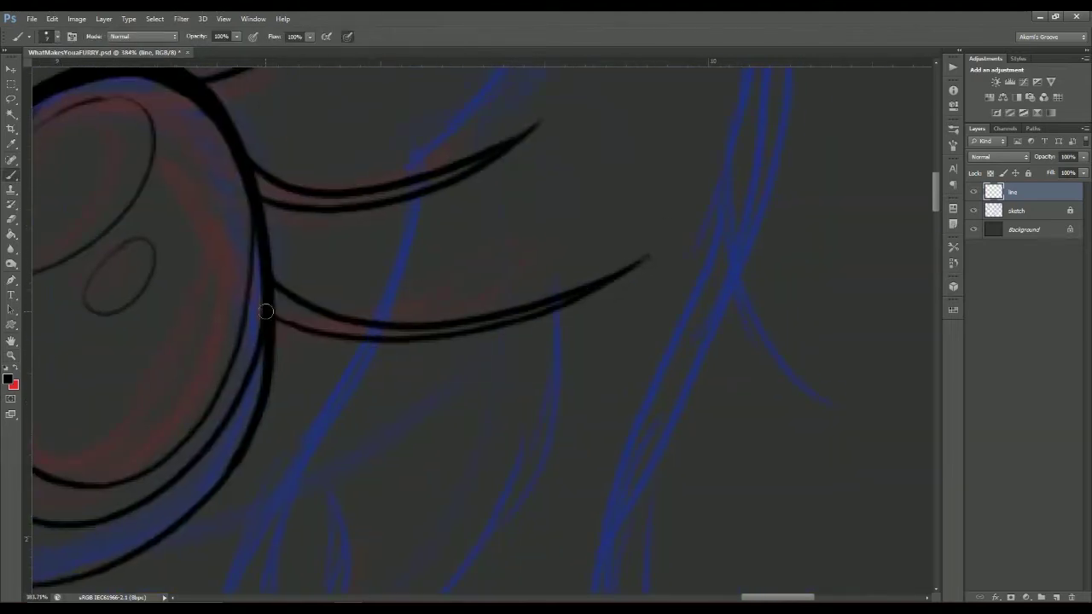
- Fill the eyelashes of both eyes solid black
{"action": "scroll", "coordinate": [624, 287], "scroll_direction": "up", "scroll_amount": 1}
{"action": "scroll", "coordinate": [623, 287], "scroll_direction": "left", "scroll_amount": 2}
{"action": "left_click_drag", "start_coordinate": [404, 287], "coordinate": [621, 239]}
{"action": "scroll", "coordinate": [507, 240], "scroll_direction": "up", "scroll_amount": 1}
{"action": "scroll", "coordinate": [507, 240], "scroll_direction": "left", "scroll_amount": 2}
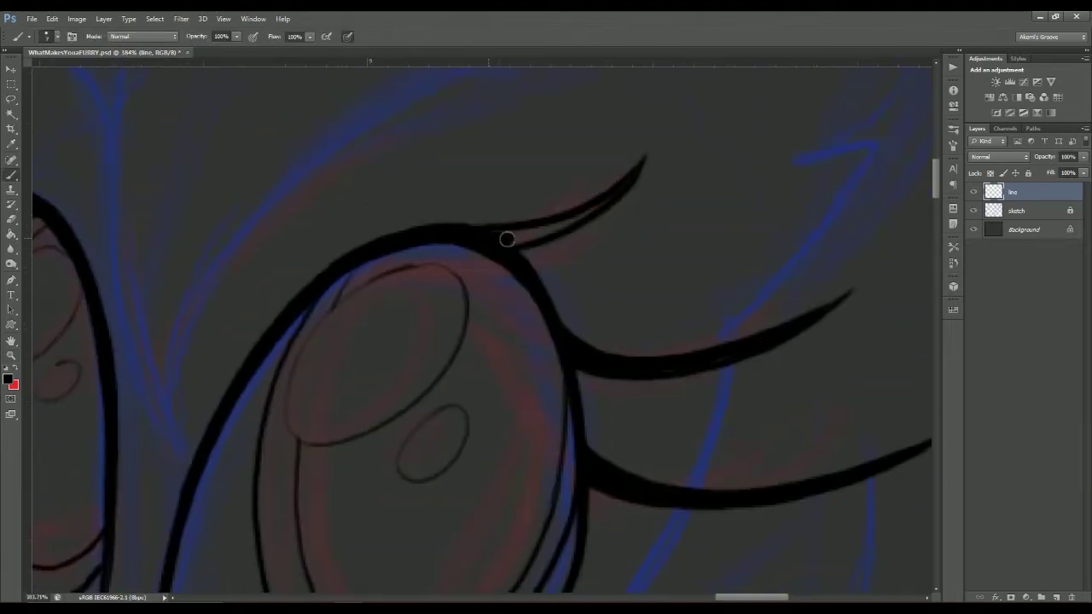
{"action": "scroll", "coordinate": [308, 254], "scroll_direction": "up", "scroll_amount": 1}
{"action": "scroll", "coordinate": [309, 254], "scroll_direction": "left", "scroll_amount": 2}
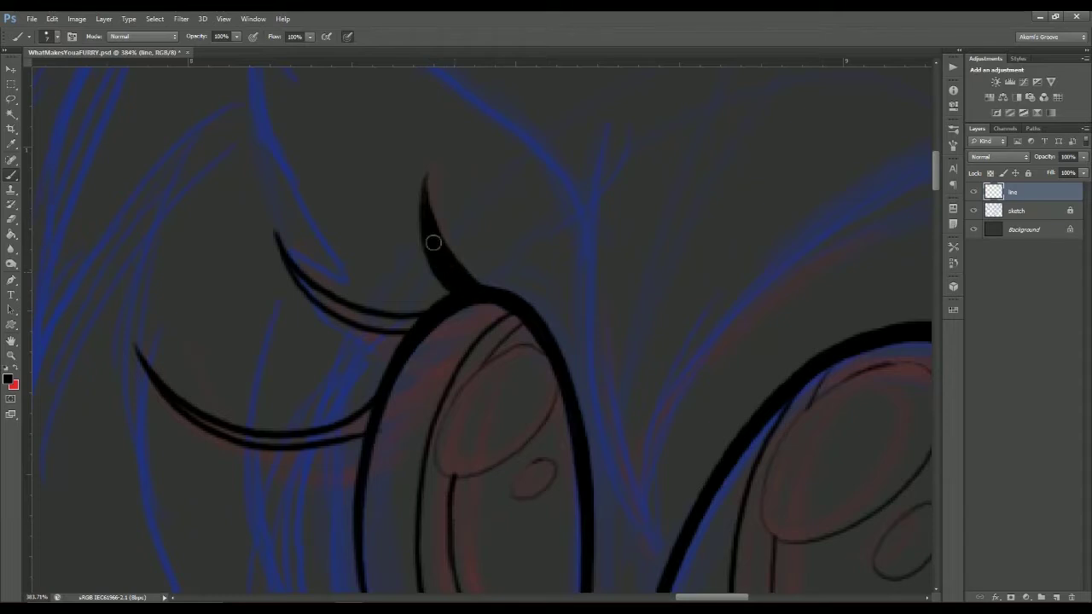
{"action": "scroll", "coordinate": [431, 320], "scroll_direction": "down", "scroll_amount": 1}
{"action": "scroll", "coordinate": [431, 320], "scroll_direction": "left", "scroll_amount": 2}
{"action": "left_click_drag", "start_coordinate": [387, 289], "coordinate": [540, 308]}
- Thicken the right eye's lower outer outline and smooth its edges with the eraser
{"action": "mouse_move", "coordinate": [602, 324]}
{"action": "left_mouse_down"}
{"action": "mouse_move", "coordinate": [763, 273]}
{"action": "mouse_move", "coordinate": [399, 144]}
{"action": "left_mouse_up"}
{"action": "left_click_drag", "start_coordinate": [467, 361], "coordinate": [322, 449]}
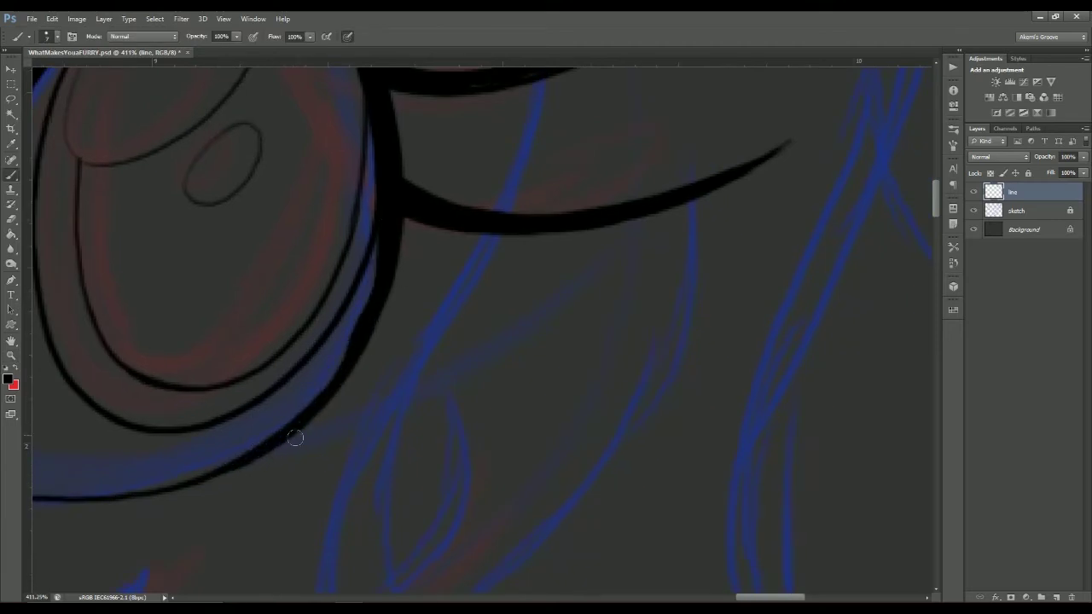
{"action": "key", "text": "e"}
{"action": "left_click_drag", "start_coordinate": [370, 279], "coordinate": [517, 176]}
{"action": "left_click_drag", "start_coordinate": [358, 397], "coordinate": [588, 374]}
{"action": "key", "text": "b"}
- Select the left eye with its lashes and nudge it down slightly to line up with the other eye
{"action": "scroll", "coordinate": [585, 309], "scroll_direction": "down", "scroll_amount": 2}
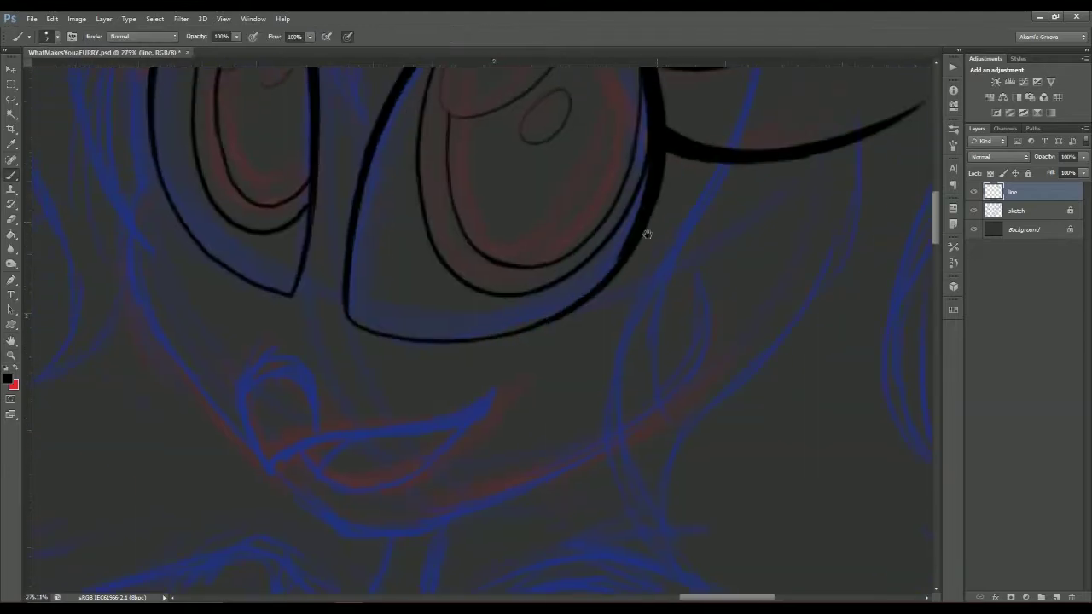
{"action": "scroll", "coordinate": [546, 312], "scroll_direction": "up", "scroll_amount": 3}
{"action": "key", "text": "z"}
{"action": "mouse_move", "coordinate": [331, 300]}
{"action": "left_mouse_down"}
{"action": "mouse_move", "coordinate": [802, 234]}
{"action": "mouse_move", "coordinate": [581, 237]}
{"action": "left_mouse_up"}
{"action": "key", "text": "l"}
{"action": "key", "text": "ctrl+t"}
{"action": "key", "text": "Escape"}
{"action": "key", "text": "ctrl+d"}
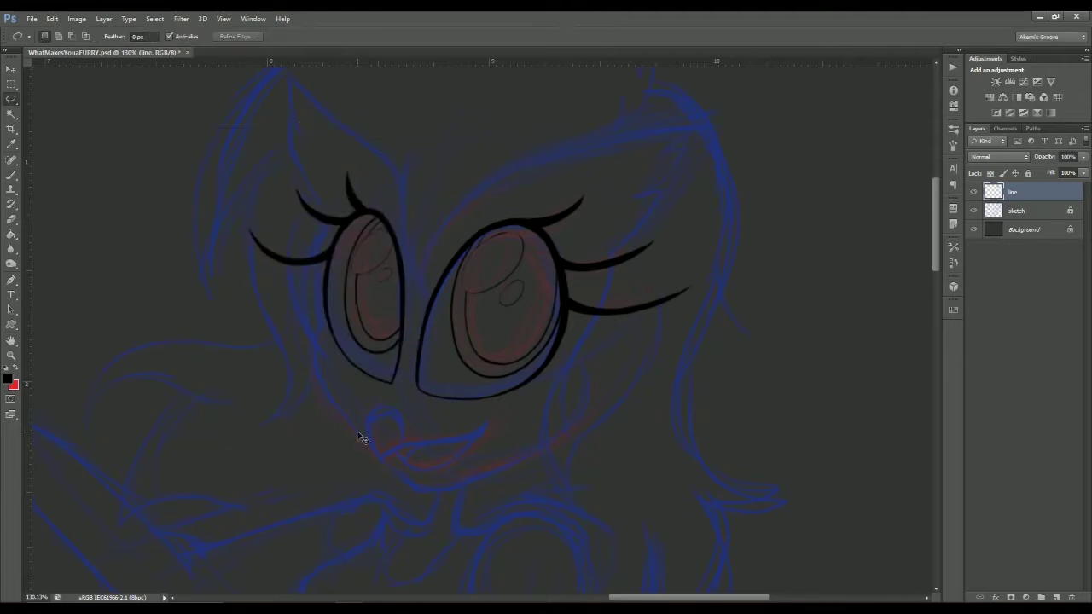
- Ink the rounded nose and the open smiling mouth in black over the sketch
{"action": "scroll", "coordinate": [360, 437], "scroll_direction": "up", "scroll_amount": 3}
{"action": "key", "text": "b"}
{"action": "left_click_drag", "start_coordinate": [248, 282], "coordinate": [266, 388]}
{"action": "key", "text": "ctrl+z"}
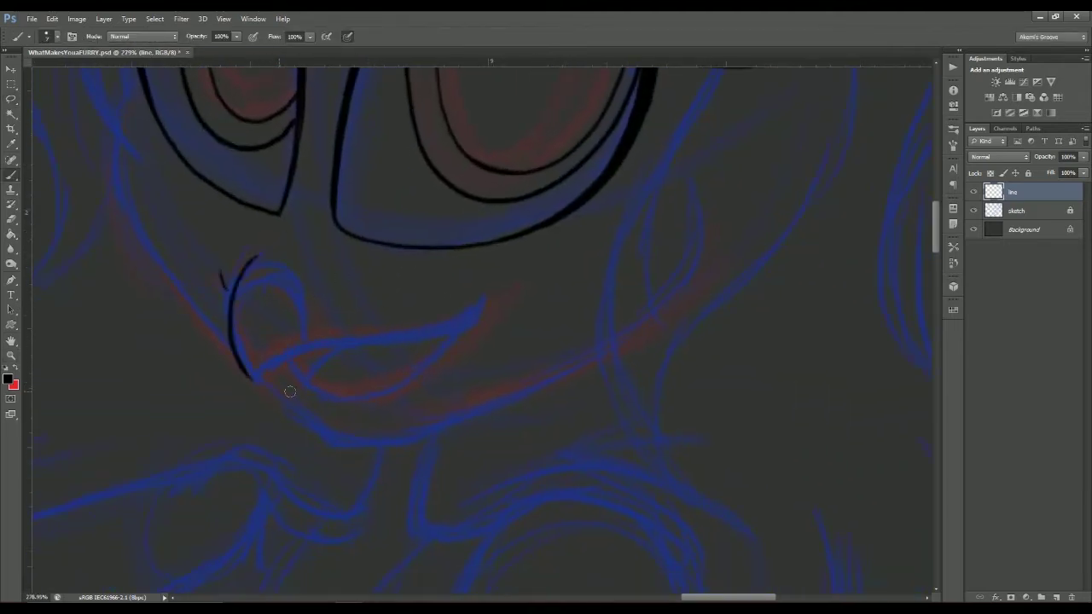
{"action": "key", "text": "ctrl+z"}
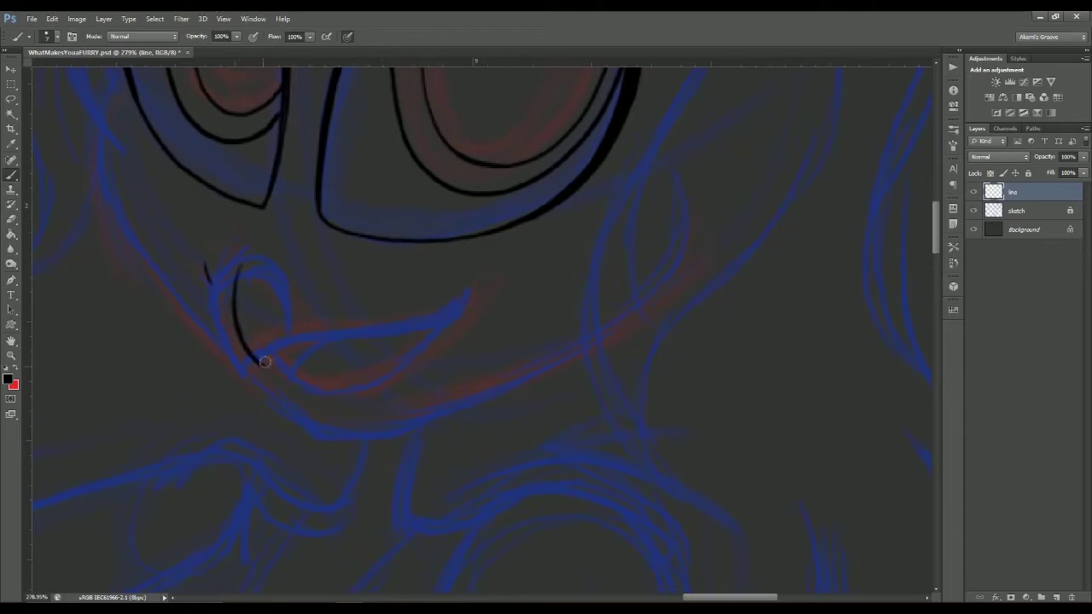
{"action": "left_click_drag", "start_coordinate": [449, 311], "coordinate": [440, 303]}
{"action": "left_click_drag", "start_coordinate": [252, 351], "coordinate": [457, 292]}
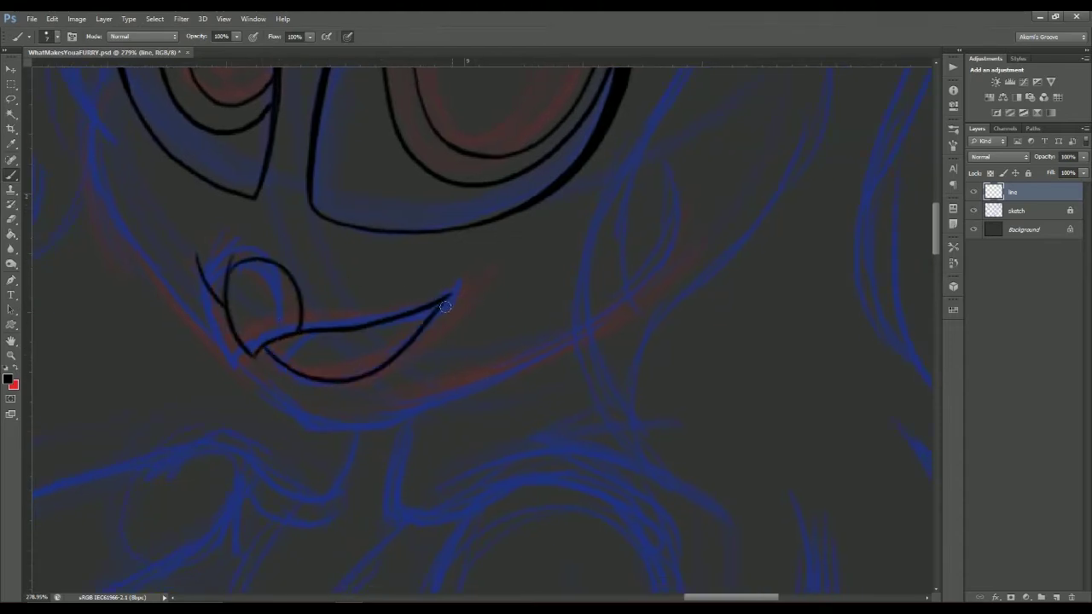
- Refine the nose and smile by adding the tongue line, thickening the nose outline and trimming it with the eraser
{"action": "key", "text": "z"}
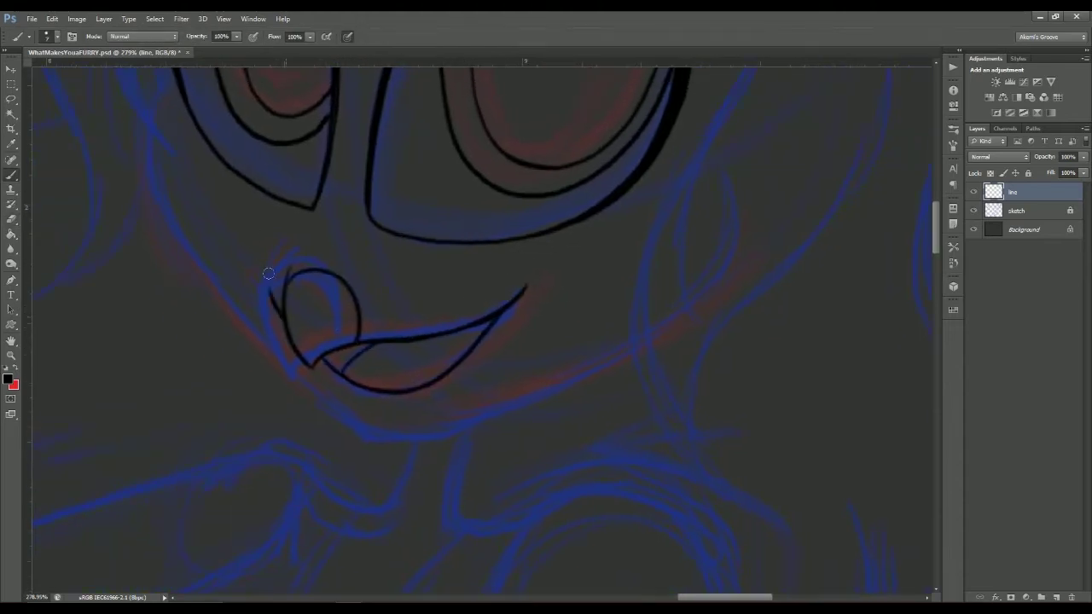
{"action": "scroll", "coordinate": [454, 407], "scroll_direction": "down", "scroll_amount": 3}
{"action": "scroll", "coordinate": [454, 407], "scroll_direction": "up", "scroll_amount": 3}
{"action": "key", "text": "b"}
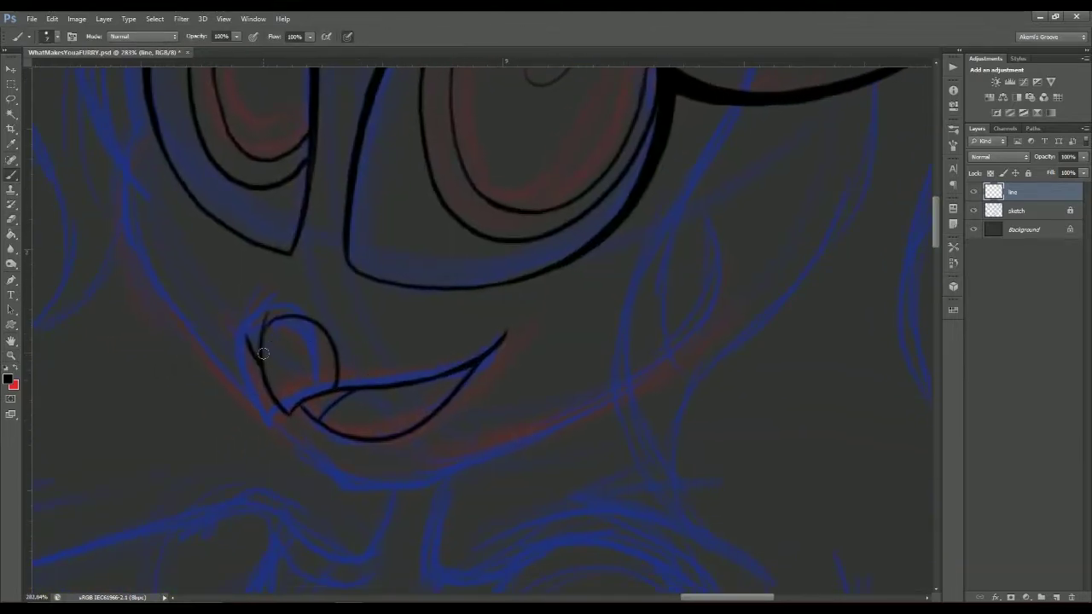
{"action": "scroll", "coordinate": [544, 351], "scroll_direction": "up", "scroll_amount": 1}
{"action": "key", "text": "e"}
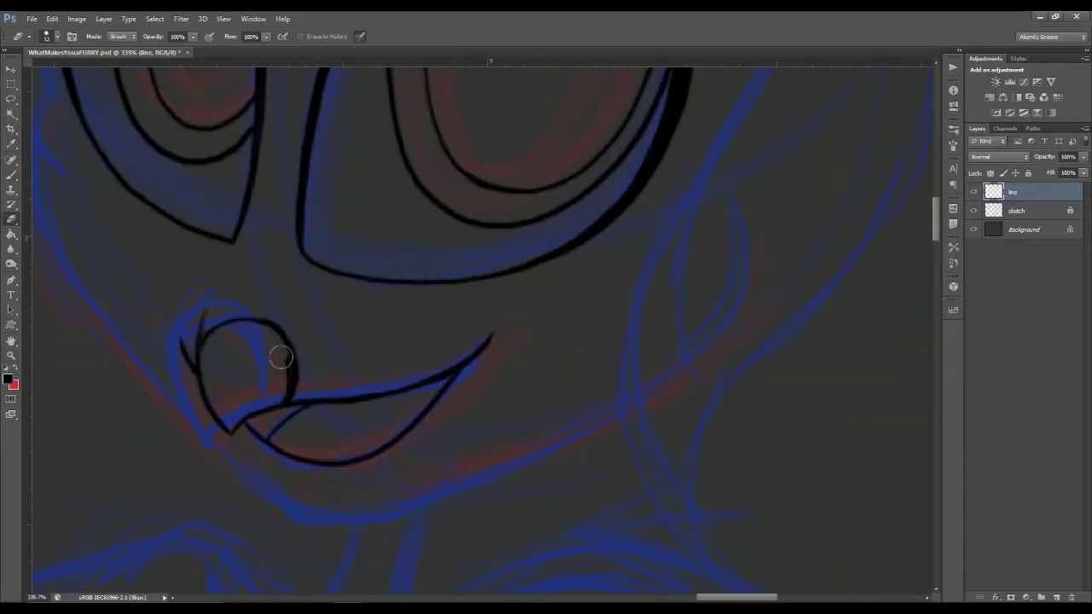
{"action": "left_click_drag", "start_coordinate": [324, 382], "coordinate": [402, 358]}
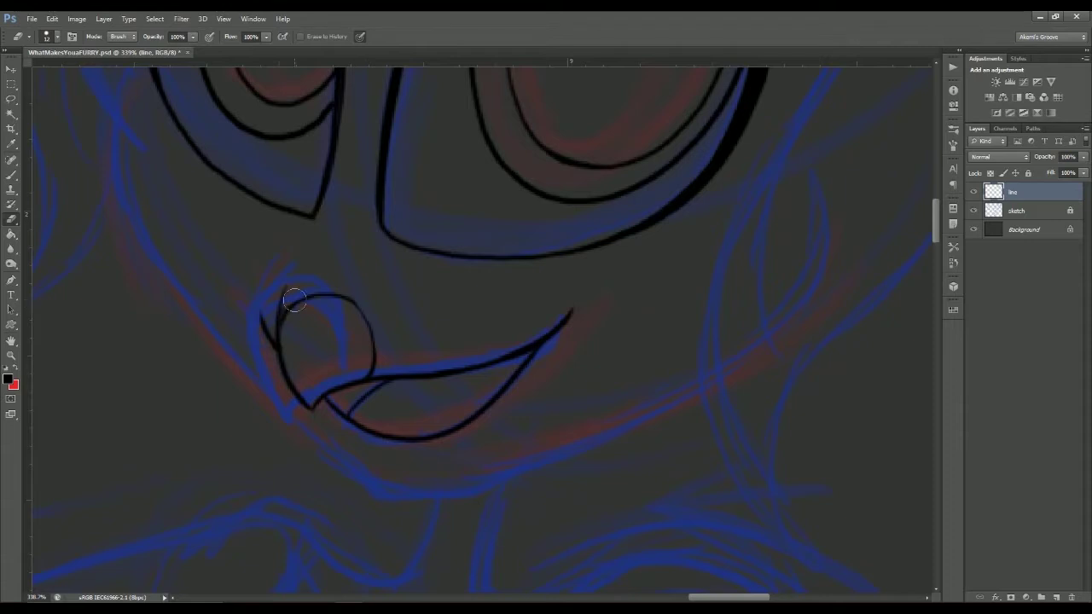
{"action": "key", "text": "b"}
{"action": "left_click_drag", "start_coordinate": [294, 300], "coordinate": [355, 291]}
- Ink arched, tapering eyebrows in black above both eyes
{"action": "key", "text": "z"}
{"action": "mouse_move", "coordinate": [476, 338]}
{"action": "left_mouse_down"}
{"action": "mouse_move", "coordinate": [458, 364]}
{"action": "mouse_move", "coordinate": [511, 364]}
{"action": "left_mouse_up"}
{"action": "key", "text": "b"}
{"action": "mouse_move", "coordinate": [458, 251]}
{"action": "left_mouse_down"}
{"action": "mouse_move", "coordinate": [324, 370]}
{"action": "mouse_move", "coordinate": [465, 286]}
{"action": "left_mouse_up"}
{"action": "left_click_drag", "start_coordinate": [465, 285], "coordinate": [533, 247]}
{"action": "left_click_drag", "start_coordinate": [610, 246], "coordinate": [629, 232]}
{"action": "mouse_move", "coordinate": [349, 296]}
{"action": "left_mouse_down"}
{"action": "mouse_move", "coordinate": [360, 322]}
{"action": "mouse_move", "coordinate": [275, 201]}
{"action": "left_mouse_up"}
{"action": "scroll", "coordinate": [366, 325], "scroll_direction": "down", "scroll_amount": 1}
{"action": "scroll", "coordinate": [416, 270], "scroll_direction": "right", "scroll_amount": 2}
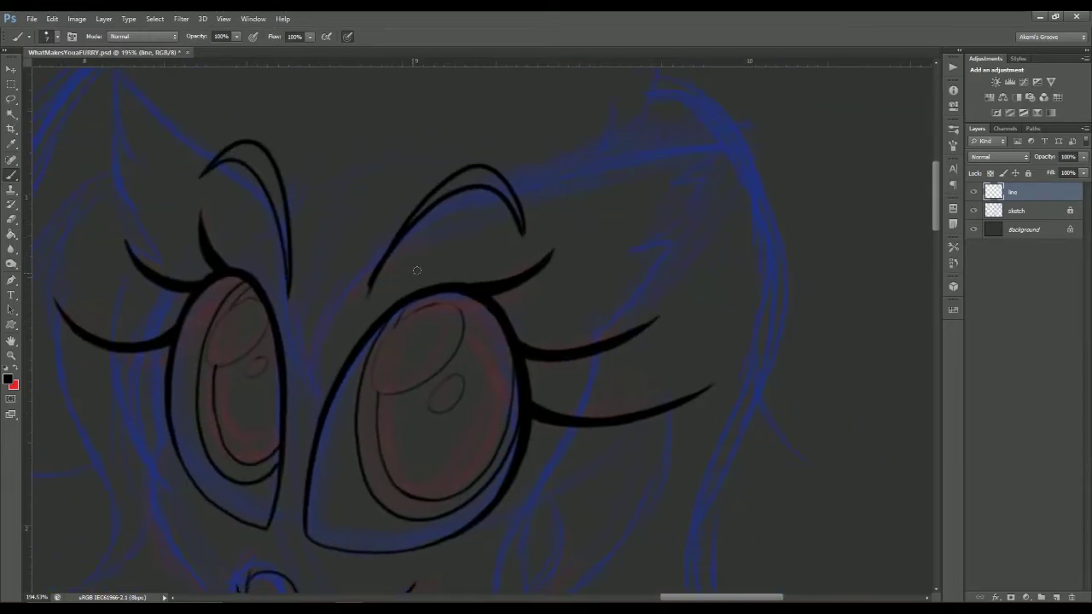
- Lasso the right eyebrow and raise it slightly above the eye with Free Transform
{"action": "key", "text": "z"}
{"action": "scroll", "coordinate": [662, 246], "scroll_direction": "down", "scroll_amount": 3}
{"action": "scroll", "coordinate": [489, 216], "scroll_direction": "up", "scroll_amount": 3}
{"action": "key", "text": "l"}
{"action": "left_click_drag", "start_coordinate": [324, 324], "coordinate": [482, 254]}
{"action": "key", "text": "ctrl+t"}
{"action": "left_click_drag", "start_coordinate": [451, 219], "coordinate": [506, 110]}
{"action": "key", "text": "Return"}
- Lasso the left eyebrow, reshape and reposition it with Free Transform to suit the right one, and deselect it
{"action": "key", "text": "z"}
{"action": "scroll", "coordinate": [620, 259], "scroll_direction": "down", "scroll_amount": 3}
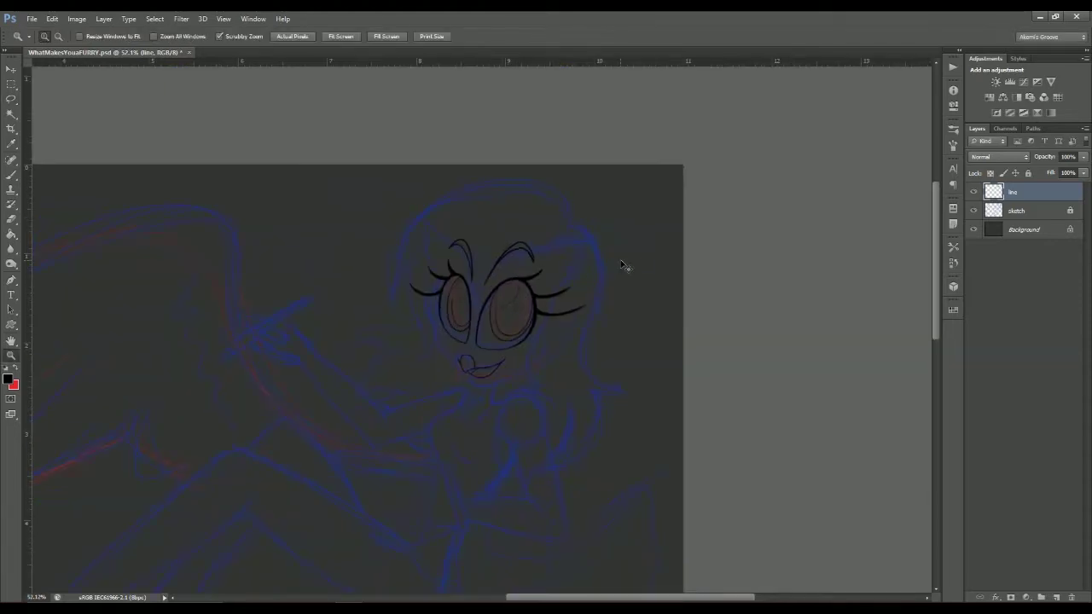
{"action": "scroll", "coordinate": [524, 252], "scroll_direction": "up", "scroll_amount": 3}
{"action": "key", "text": "l"}
{"action": "left_click_drag", "start_coordinate": [408, 364], "coordinate": [400, 360]}
{"action": "key", "text": "ctrl+t"}
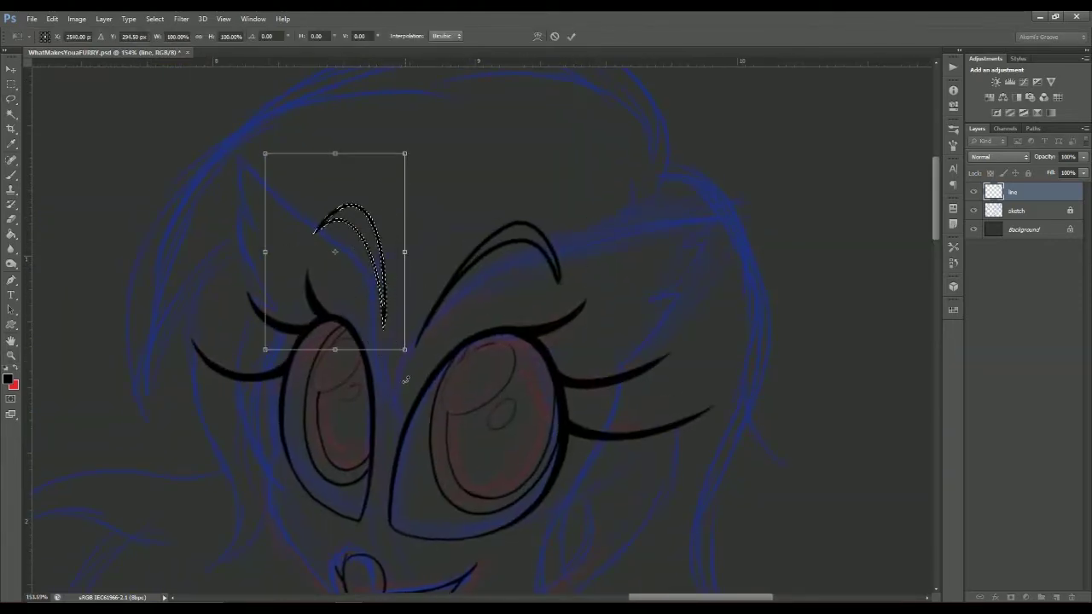
{"action": "left_click_drag", "start_coordinate": [431, 153], "coordinate": [424, 137]}
{"action": "mouse_move", "coordinate": [245, 160]}
{"action": "left_mouse_down"}
{"action": "mouse_move", "coordinate": [268, 160]}
{"action": "mouse_move", "coordinate": [278, 175]}
{"action": "mouse_move", "coordinate": [255, 163]}
{"action": "left_mouse_up"}
{"action": "left_click_drag", "start_coordinate": [372, 271], "coordinate": [376, 274]}
{"action": "left_click_drag", "start_coordinate": [410, 353], "coordinate": [407, 366]}
{"action": "left_click_drag", "start_coordinate": [261, 151], "coordinate": [402, 135]}
{"action": "key", "text": "Return"}
{"action": "key", "text": "ctrl+d"}
- Ink the V-shaped forehead line and the pointed, jagged-edged shape sweeping out above the right eye, cleaning up with the eraser
{"action": "mouse_move", "coordinate": [614, 266]}
{"action": "left_mouse_down"}
{"action": "mouse_move", "coordinate": [578, 280]}
{"action": "mouse_move", "coordinate": [607, 318]}
{"action": "mouse_move", "coordinate": [551, 334]}
{"action": "left_mouse_up"}
{"action": "key", "text": "z"}
{"action": "key", "text": "b"}
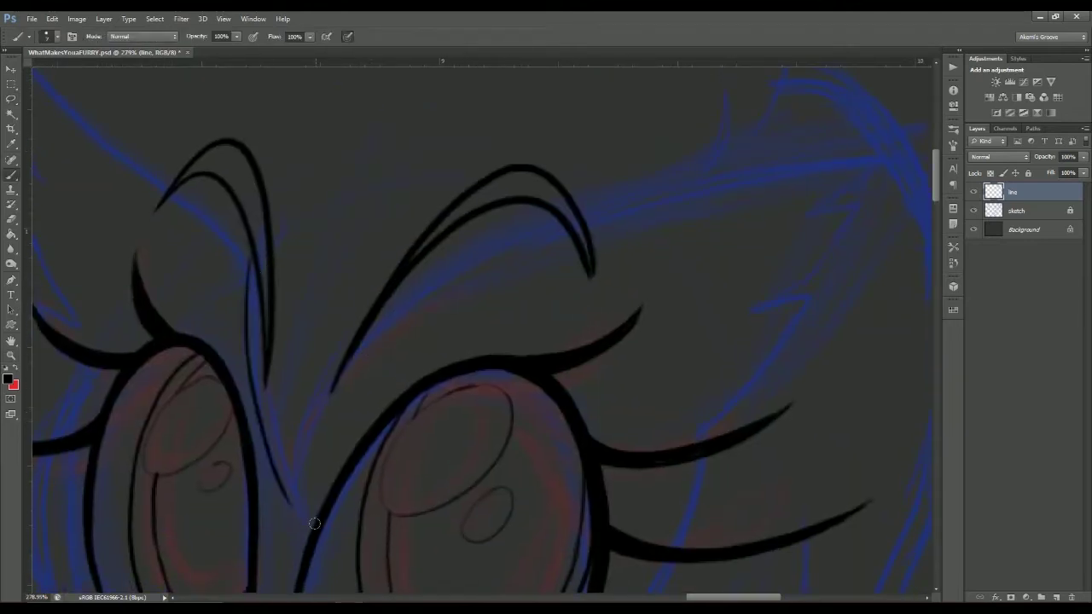
{"action": "left_click_drag", "start_coordinate": [285, 495], "coordinate": [201, 520]}
{"action": "left_click_drag", "start_coordinate": [224, 464], "coordinate": [328, 298]}
{"action": "left_click_drag", "start_coordinate": [403, 312], "coordinate": [365, 304]}
{"action": "left_click_drag", "start_coordinate": [492, 250], "coordinate": [555, 227]}
{"action": "mouse_move", "coordinate": [247, 358]}
{"action": "left_mouse_down"}
{"action": "mouse_move", "coordinate": [805, 139]}
{"action": "mouse_move", "coordinate": [718, 160]}
{"action": "left_mouse_up"}
{"action": "mouse_move", "coordinate": [578, 209]}
{"action": "left_mouse_down"}
{"action": "mouse_move", "coordinate": [640, 195]}
{"action": "mouse_move", "coordinate": [645, 152]}
{"action": "mouse_move", "coordinate": [540, 154]}
{"action": "mouse_move", "coordinate": [401, 260]}
{"action": "left_mouse_up"}
{"action": "key", "text": "e"}
{"action": "mouse_move", "coordinate": [481, 226]}
{"action": "left_mouse_down"}
{"action": "mouse_move", "coordinate": [481, 192]}
{"action": "mouse_move", "coordinate": [311, 350]}
{"action": "left_mouse_up"}
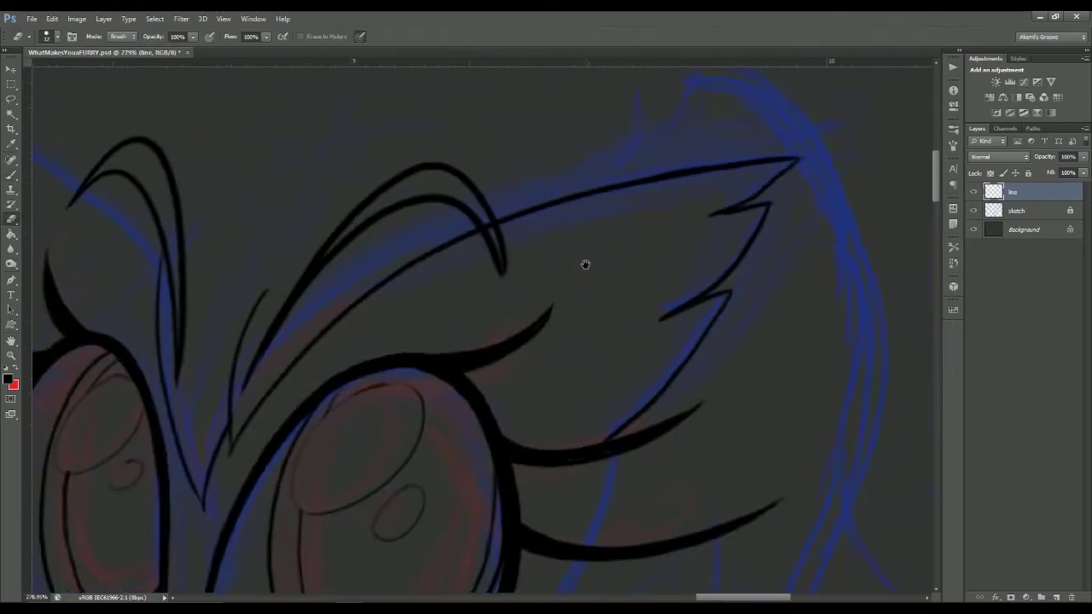
- Ink the matching jagged shape above the left eye and the hair strands beside that eye
{"action": "key", "text": "b"}
{"action": "mouse_move", "coordinate": [482, 260]}
{"action": "left_mouse_down"}
{"action": "mouse_move", "coordinate": [440, 356]}
{"action": "mouse_move", "coordinate": [463, 305]}
{"action": "mouse_move", "coordinate": [500, 370]}
{"action": "mouse_move", "coordinate": [267, 169]}
{"action": "left_mouse_up"}
{"action": "mouse_move", "coordinate": [267, 215]}
{"action": "left_mouse_down"}
{"action": "mouse_move", "coordinate": [361, 224]}
{"action": "mouse_move", "coordinate": [453, 487]}
{"action": "mouse_move", "coordinate": [571, 165]}
{"action": "mouse_move", "coordinate": [355, 89]}
{"action": "left_mouse_up"}
{"action": "scroll", "coordinate": [355, 89], "scroll_direction": "down", "scroll_amount": 8}
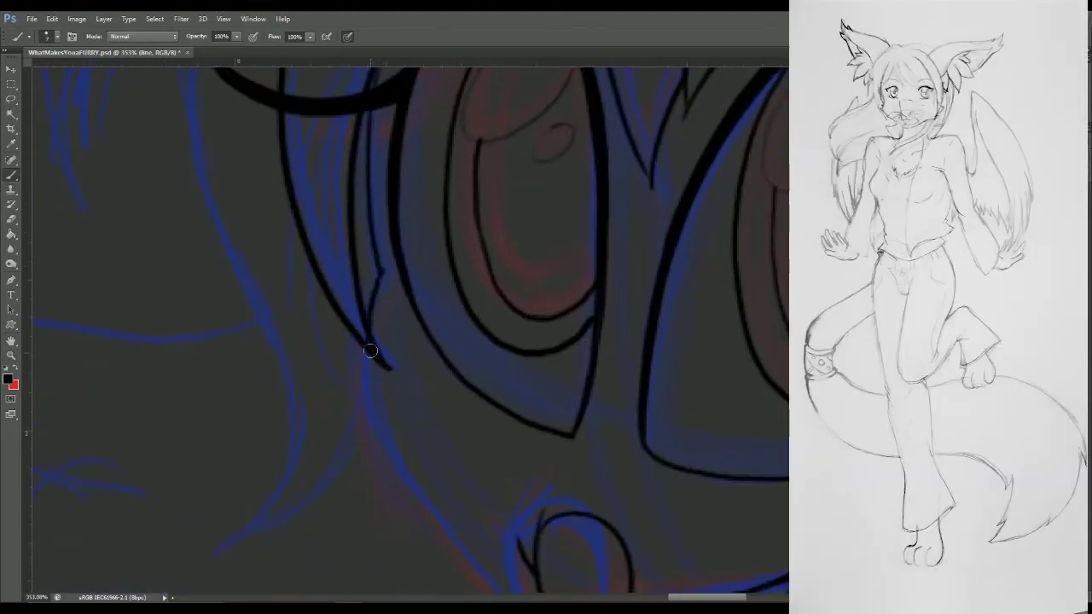
- Ink the face contour from the left cheek along the jaw and chin to the right hair lock
{"action": "key", "text": "z"}
{"action": "left_click_drag", "start_coordinate": [594, 290], "coordinate": [185, 162]}
{"action": "key", "text": "b"}
{"action": "left_click_drag", "start_coordinate": [120, 207], "coordinate": [287, 463]}
{"action": "scroll", "coordinate": [287, 463], "scroll_direction": "down", "scroll_amount": 2}
{"action": "left_click_drag", "start_coordinate": [86, 162], "coordinate": [324, 504]}
{"action": "key", "text": "ctrl+z"}
{"action": "left_click_drag", "start_coordinate": [72, 128], "coordinate": [282, 461]}
{"action": "scroll", "coordinate": [282, 461], "scroll_direction": "down", "scroll_amount": 2}
{"action": "mouse_move", "coordinate": [59, 86]}
{"action": "left_mouse_down"}
{"action": "mouse_move", "coordinate": [292, 382]}
{"action": "mouse_move", "coordinate": [590, 297]}
{"action": "mouse_move", "coordinate": [540, 358]}
{"action": "mouse_move", "coordinate": [255, 378]}
{"action": "mouse_move", "coordinate": [361, 352]}
{"action": "mouse_move", "coordinate": [341, 304]}
{"action": "left_mouse_up"}
- Ink the outer edge of the long hair lock framing the right side of the face, redoing the first stroke
{"action": "key", "text": "z"}
{"action": "key", "text": "b"}
{"action": "key", "text": "z"}
{"action": "left_click", "coordinate": [341, 312]}
{"action": "left_click", "coordinate": [377, 250], "text": "alt"}
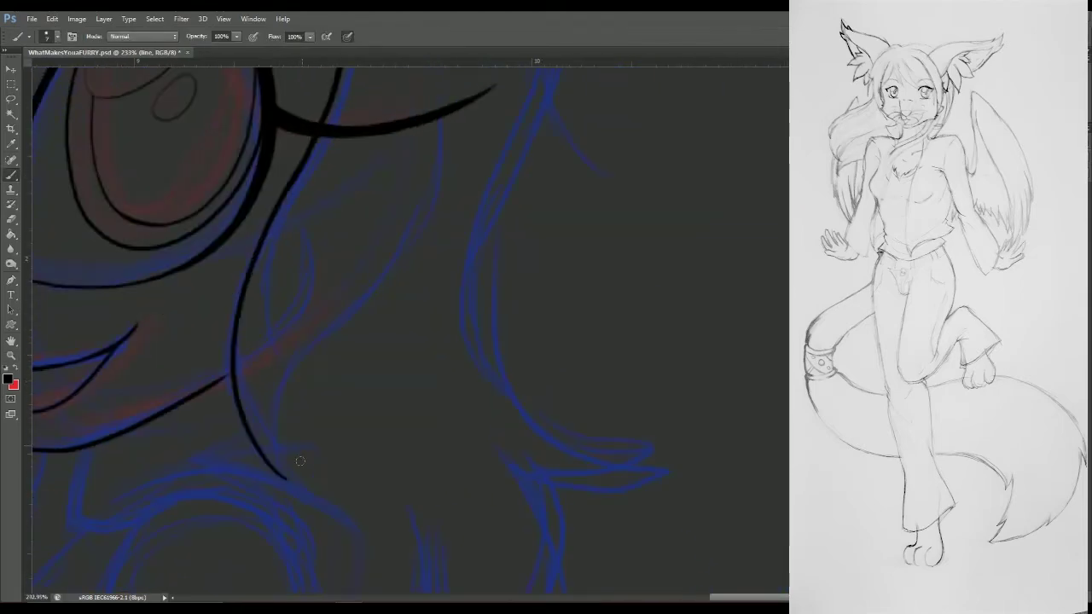
{"action": "key", "text": "b"}
{"action": "left_click_drag", "start_coordinate": [334, 435], "coordinate": [444, 174]}
{"action": "key", "text": "ctrl+z"}
{"action": "key", "text": "z"}
{"action": "left_click", "coordinate": [421, 343]}
{"action": "key", "text": "b"}
{"action": "mouse_move", "coordinate": [256, 535]}
{"action": "left_mouse_down"}
{"action": "mouse_move", "coordinate": [394, 104]}
{"action": "mouse_move", "coordinate": [546, 287]}
{"action": "mouse_move", "coordinate": [332, 300]}
{"action": "left_mouse_up"}
- Ink the left hair contour and the rounded crown of the hair, cleaning up overlaps with the eraser
{"action": "key", "text": "h"}
{"action": "left_click_drag", "start_coordinate": [220, 347], "coordinate": [271, 540]}
{"action": "mouse_move", "coordinate": [338, 221]}
{"action": "left_mouse_down"}
{"action": "mouse_move", "coordinate": [398, 281]}
{"action": "mouse_move", "coordinate": [211, 430]}
{"action": "left_mouse_up"}
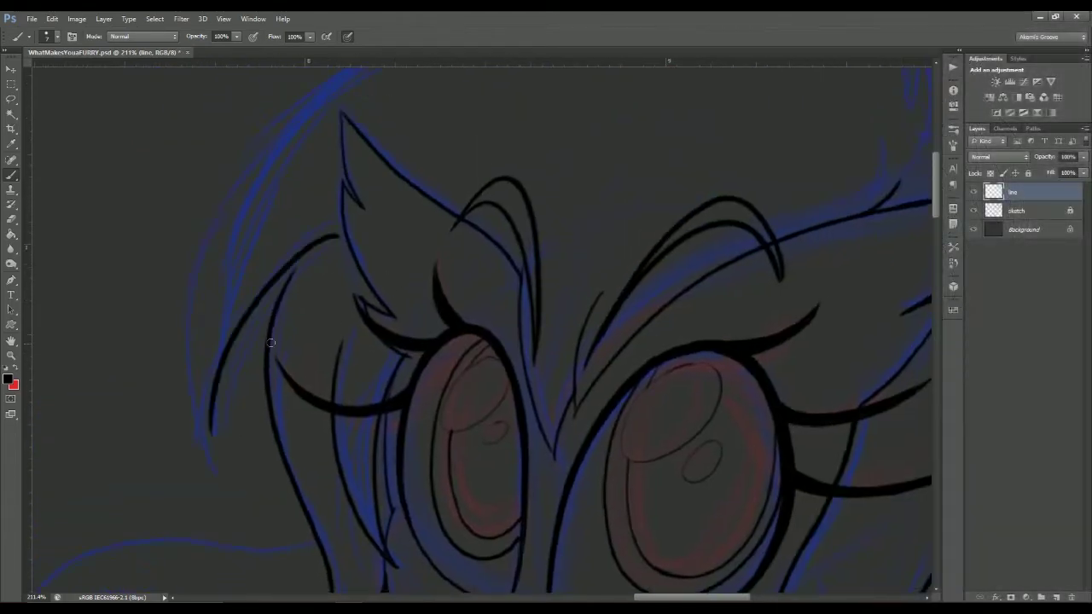
{"action": "left_click_drag", "start_coordinate": [594, 86], "coordinate": [577, 182]}
{"action": "left_click_drag", "start_coordinate": [870, 214], "coordinate": [607, 295]}
{"action": "mouse_move", "coordinate": [34, 315]}
{"action": "left_mouse_down"}
{"action": "mouse_move", "coordinate": [589, 269]}
{"action": "mouse_move", "coordinate": [152, 242]}
{"action": "left_mouse_up"}
{"action": "key", "text": "e"}
{"action": "left_click_drag", "start_coordinate": [884, 434], "coordinate": [477, 292]}
{"action": "key", "text": "b"}
{"action": "left_click_drag", "start_coordinate": [614, 261], "coordinate": [543, 261]}
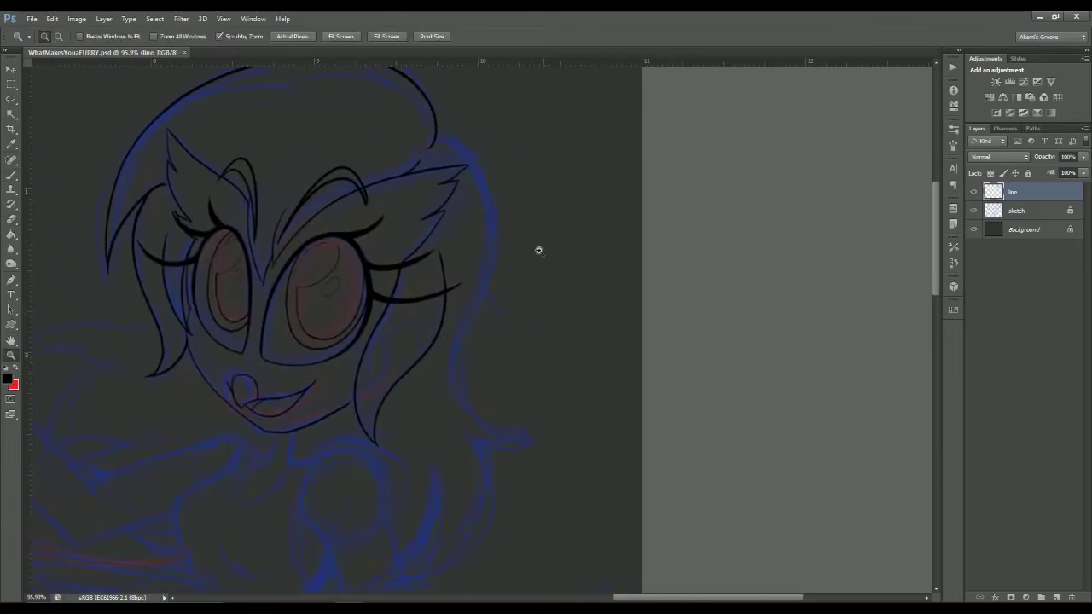
- Ink the outer right hair contour and the neck with its pointed chest tuft below the chin
{"action": "left_click_drag", "start_coordinate": [435, 132], "coordinate": [532, 283]}
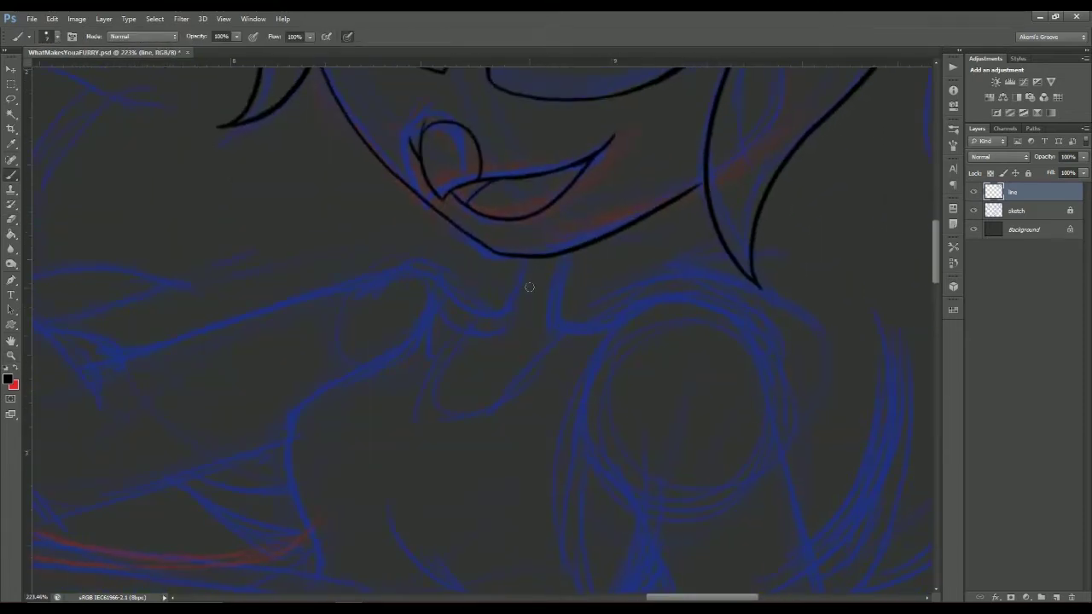
{"action": "left_click_drag", "start_coordinate": [484, 316], "coordinate": [407, 277]}
{"action": "left_click_drag", "start_coordinate": [507, 206], "coordinate": [521, 175]}
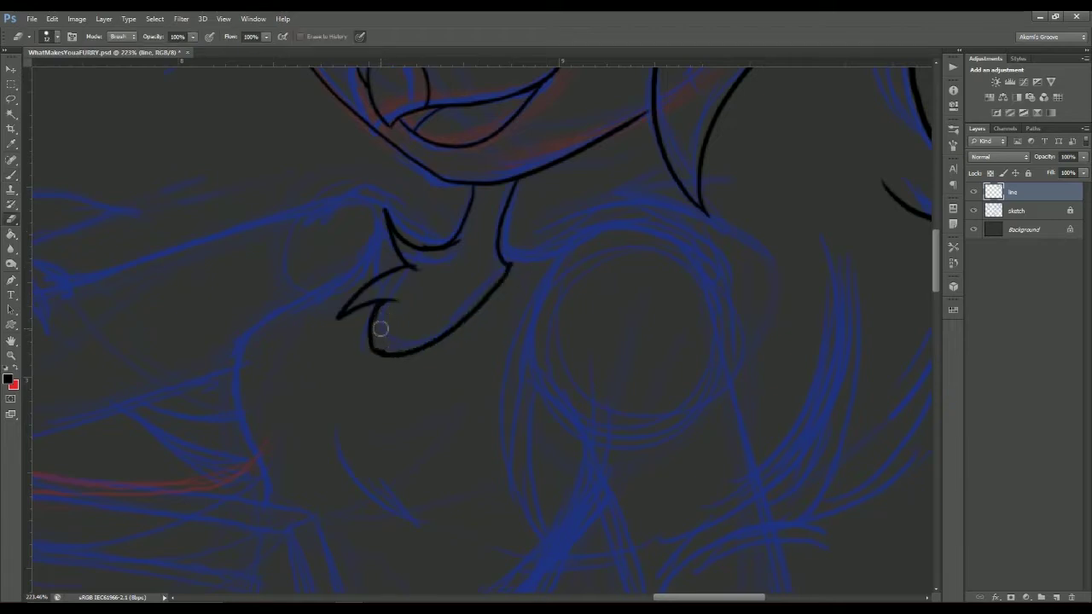
{"action": "scroll", "coordinate": [379, 316], "scroll_direction": "down", "scroll_amount": 5}
- Ink the chest creases and the torso's left contour, along with the wavy hair tips behind it
{"action": "left_click_drag", "start_coordinate": [350, 340], "coordinate": [412, 420]}
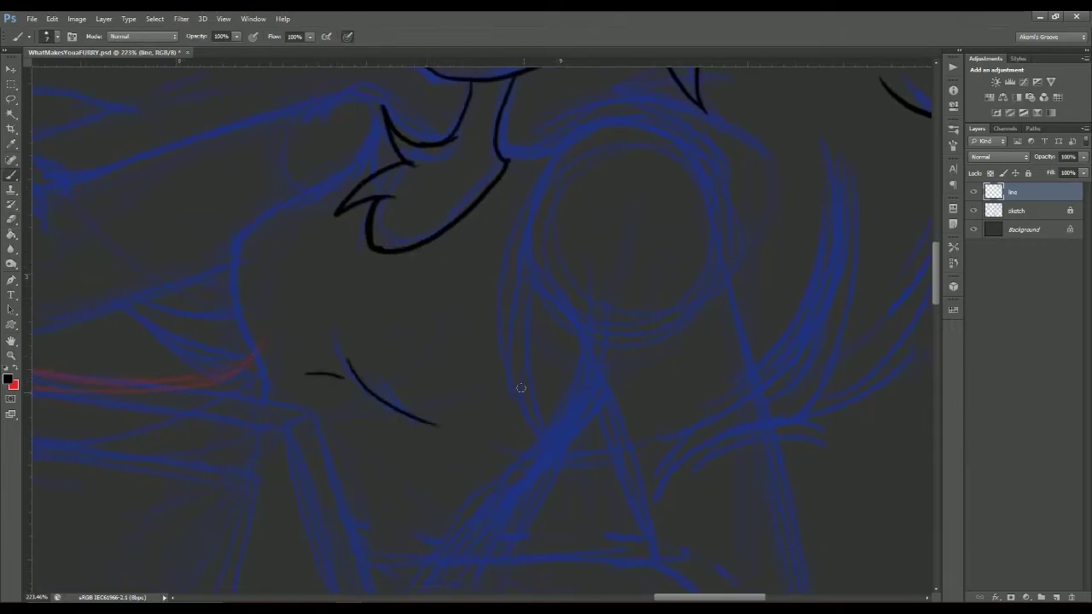
{"action": "left_click_drag", "start_coordinate": [521, 388], "coordinate": [569, 438]}
{"action": "left_click_drag", "start_coordinate": [352, 155], "coordinate": [421, 155]}
{"action": "left_click_drag", "start_coordinate": [420, 155], "coordinate": [457, 152]}
{"action": "mouse_move", "coordinate": [419, 381]}
{"action": "left_mouse_down"}
{"action": "mouse_move", "coordinate": [244, 159]}
{"action": "mouse_move", "coordinate": [475, 304]}
{"action": "mouse_move", "coordinate": [507, 243]}
{"action": "mouse_move", "coordinate": [201, 226]}
{"action": "mouse_move", "coordinate": [251, 297]}
{"action": "mouse_move", "coordinate": [282, 398]}
{"action": "mouse_move", "coordinate": [590, 336]}
{"action": "mouse_move", "coordinate": [214, 276]}
{"action": "mouse_move", "coordinate": [436, 409]}
{"action": "left_mouse_up"}
{"action": "left_click_drag", "start_coordinate": [332, 433], "coordinate": [311, 389]}
{"action": "mouse_move", "coordinate": [491, 423]}
{"action": "left_mouse_down"}
{"action": "mouse_move", "coordinate": [546, 302]}
{"action": "mouse_move", "coordinate": [487, 224]}
{"action": "mouse_move", "coordinate": [312, 149]}
{"action": "left_mouse_up"}
- Ink the bent right arm from shoulder to elbow and forearm, with the torso line behind it
{"action": "left_click_drag", "start_coordinate": [415, 220], "coordinate": [454, 510]}
{"action": "mouse_move", "coordinate": [486, 391]}
{"action": "left_mouse_down"}
{"action": "mouse_move", "coordinate": [538, 319]}
{"action": "mouse_move", "coordinate": [574, 293]}
{"action": "left_mouse_up"}
{"action": "left_click_drag", "start_coordinate": [360, 86], "coordinate": [438, 293]}
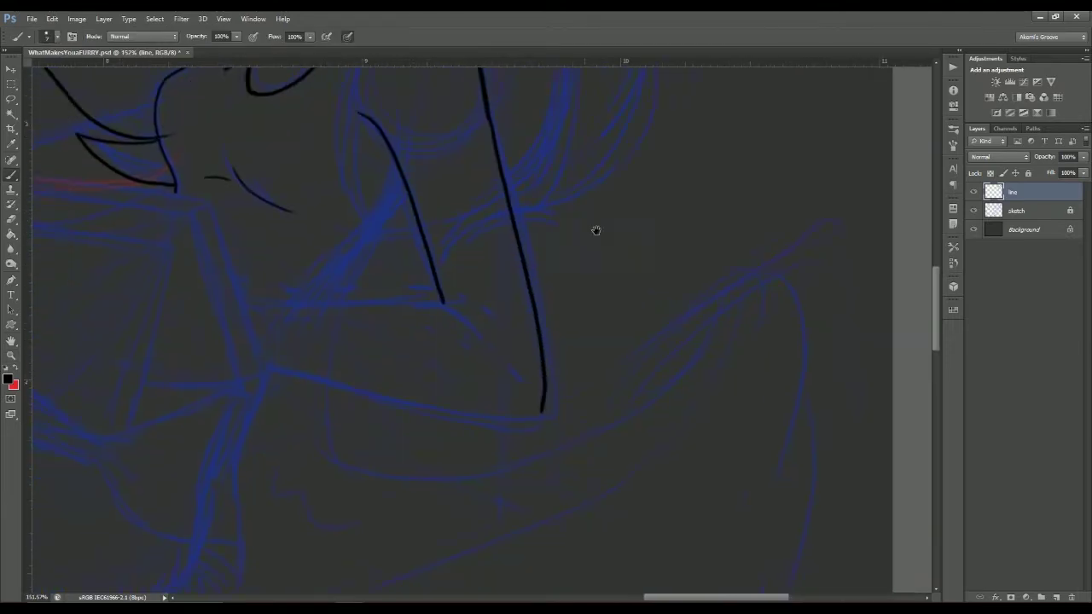
{"action": "left_click_drag", "start_coordinate": [595, 229], "coordinate": [665, 180]}
{"action": "left_click_drag", "start_coordinate": [316, 244], "coordinate": [564, 291]}
{"action": "mouse_move", "coordinate": [474, 135]}
{"action": "left_mouse_down"}
{"action": "mouse_move", "coordinate": [493, 225]}
{"action": "mouse_move", "coordinate": [451, 382]}
{"action": "mouse_move", "coordinate": [373, 236]}
{"action": "left_mouse_up"}
{"action": "left_click_drag", "start_coordinate": [609, 82], "coordinate": [756, 191]}
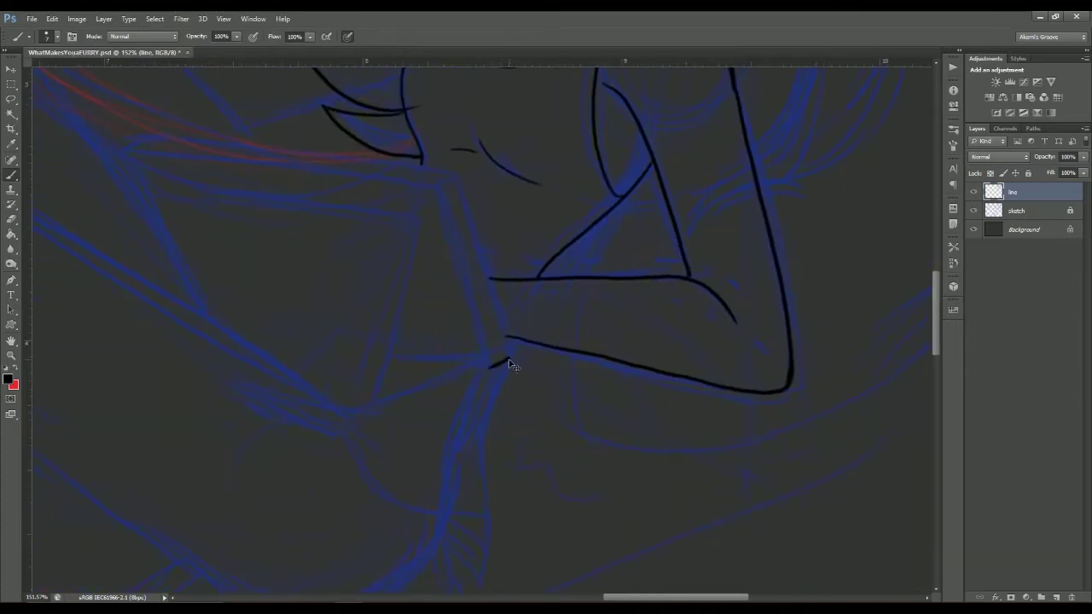
- Ink the tablet on the lap with thin straight lines for its frame, inner panel and lower edges
{"action": "left_click_drag", "start_coordinate": [437, 184], "coordinate": [489, 365]}
{"action": "left_click_drag", "start_coordinate": [489, 365], "coordinate": [645, 393]}
{"action": "left_click_drag", "start_coordinate": [607, 204], "coordinate": [309, 165]}
{"action": "scroll", "coordinate": [538, 365], "scroll_direction": "down", "scroll_amount": 1}
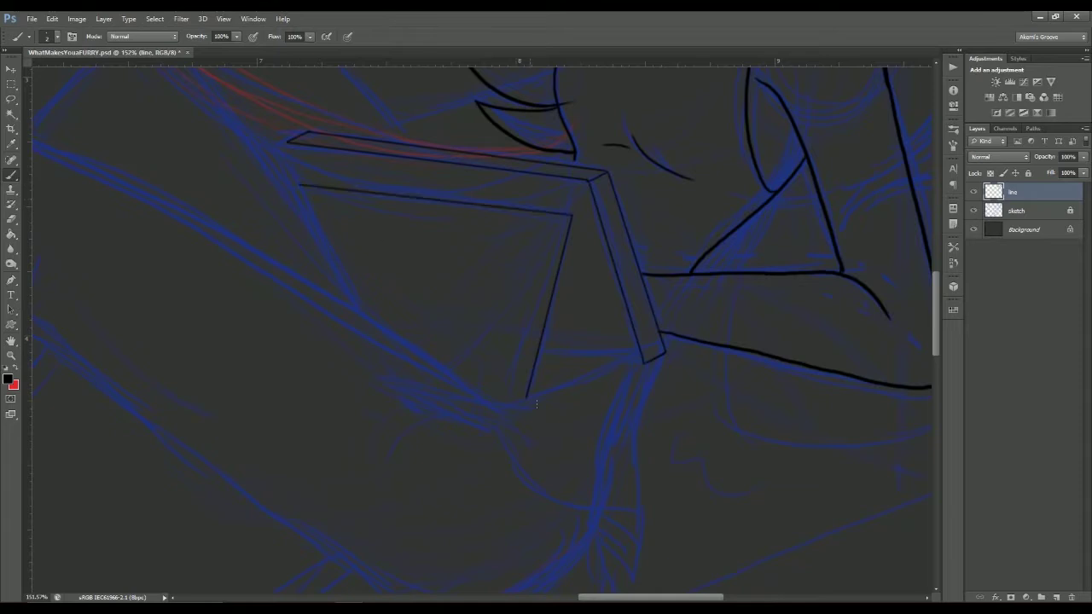
{"action": "left_click_drag", "start_coordinate": [631, 352], "coordinate": [537, 342]}
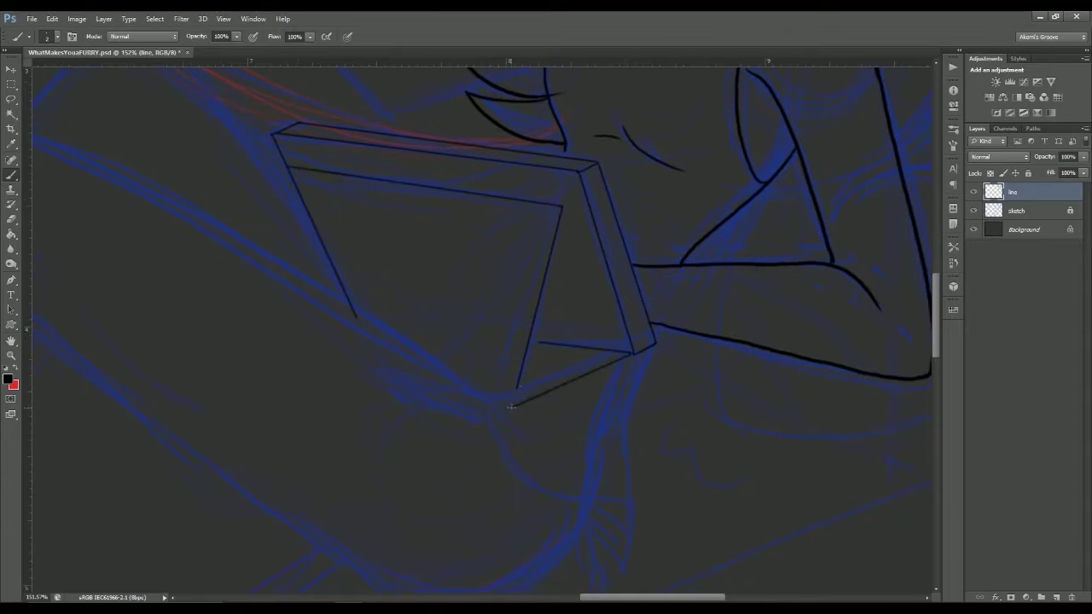
{"action": "scroll", "coordinate": [488, 393], "scroll_direction": "down", "scroll_amount": 2}
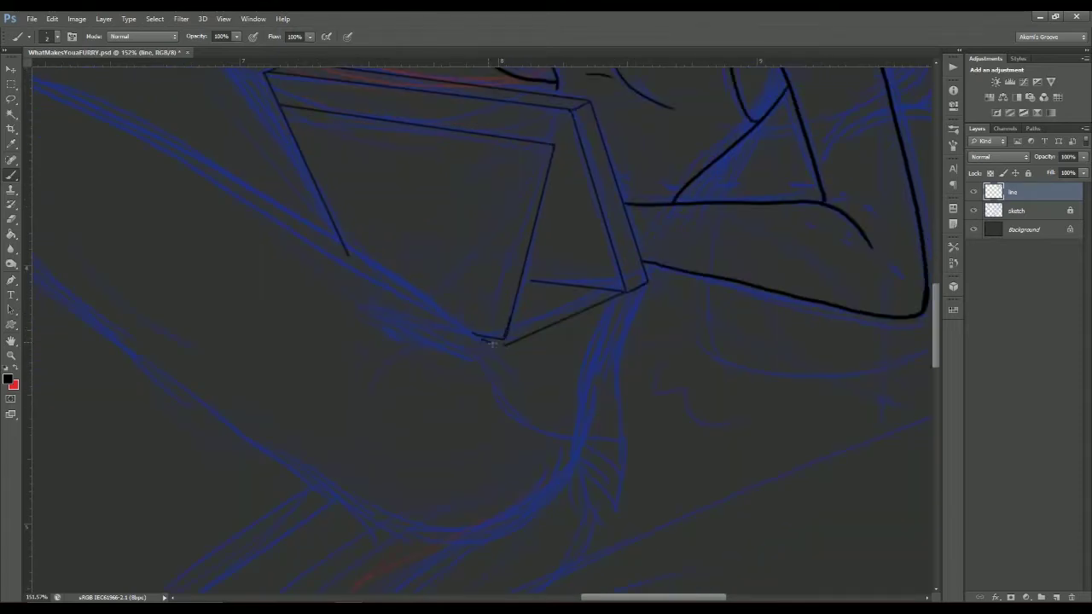
- Add parallel lines that give thickness to the tablet's inner panel and lower edge
{"action": "scroll", "coordinate": [487, 319], "scroll_direction": "up", "scroll_amount": 6}
{"action": "left_click_drag", "start_coordinate": [379, 325], "coordinate": [694, 177]}
{"action": "scroll", "coordinate": [349, 468], "scroll_direction": "down", "scroll_amount": 2}
{"action": "scroll", "coordinate": [415, 288], "scroll_direction": "up", "scroll_amount": 1}
{"action": "left_click_drag", "start_coordinate": [257, 520], "coordinate": [351, 120]}
{"action": "scroll", "coordinate": [342, 157], "scroll_direction": "down", "scroll_amount": 1}
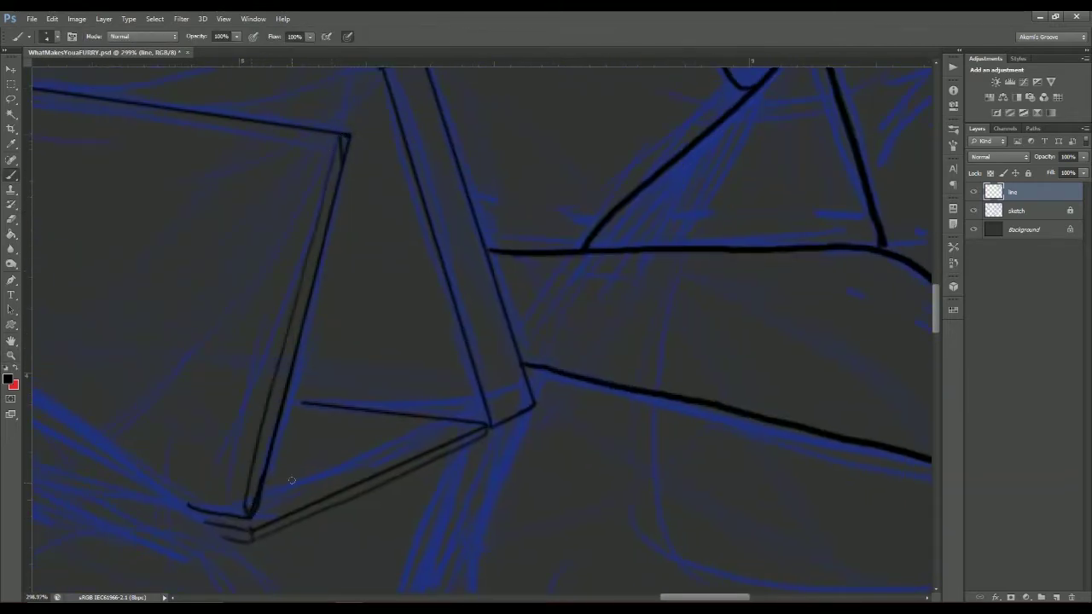
{"action": "scroll", "coordinate": [346, 318], "scroll_direction": "down", "scroll_amount": 3}
{"action": "scroll", "coordinate": [455, 324], "scroll_direction": "up", "scroll_amount": 5}
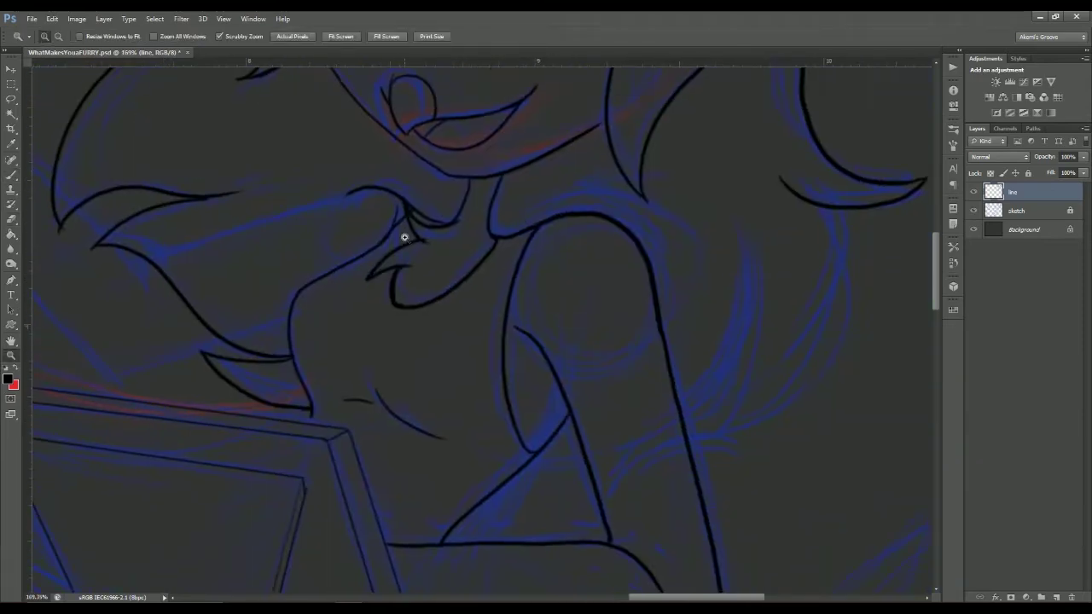
{"action": "scroll", "coordinate": [580, 294], "scroll_direction": "down", "scroll_amount": 2}
{"action": "scroll", "coordinate": [360, 383], "scroll_direction": "up", "scroll_amount": 2}
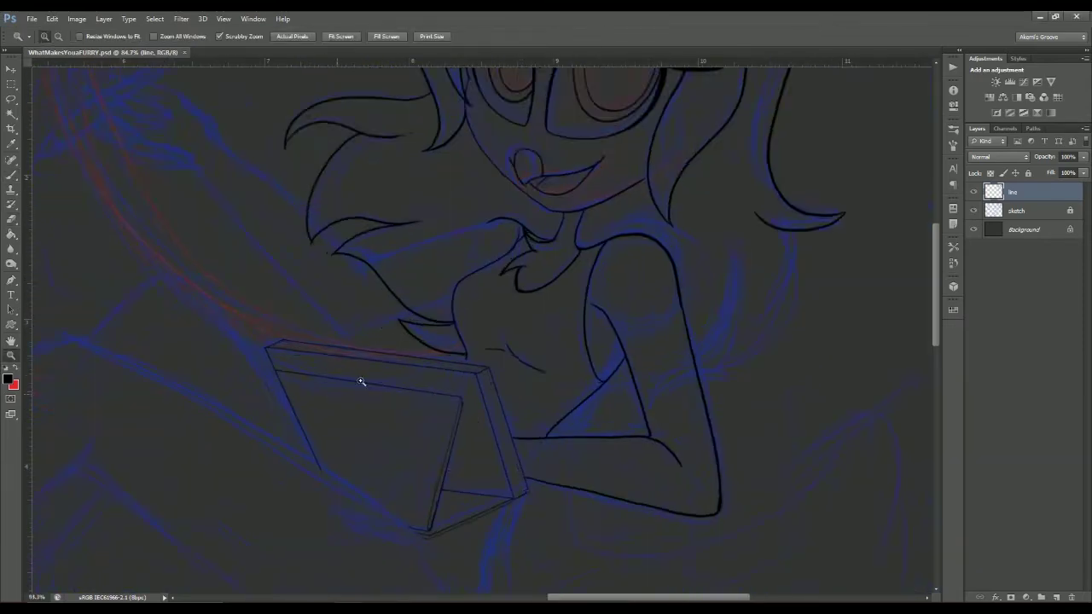
- Redraw the tablet's left side with a new slanted edge and clean up the frame's upper right corner
{"action": "key", "text": "b"}
{"action": "left_click_drag", "start_coordinate": [255, 146], "coordinate": [158, 142]}
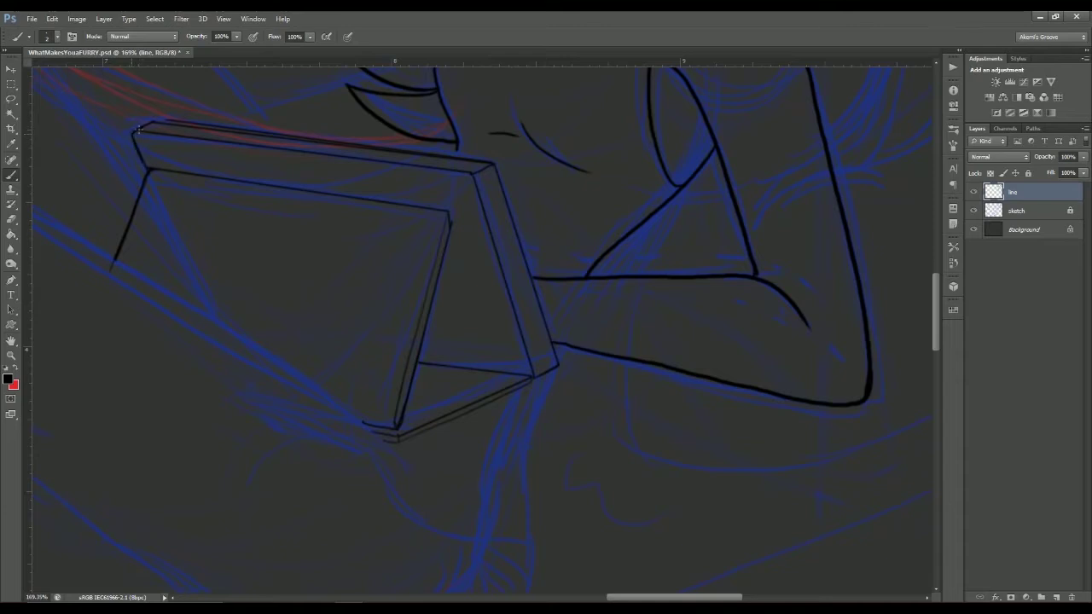
{"action": "key", "text": "e"}
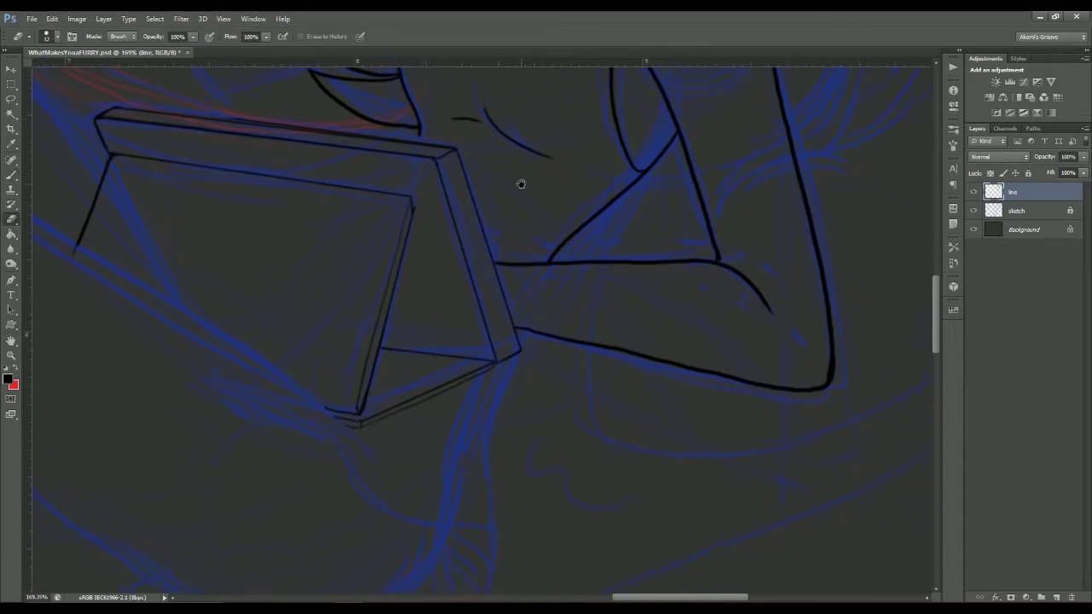
{"action": "key", "text": "b"}
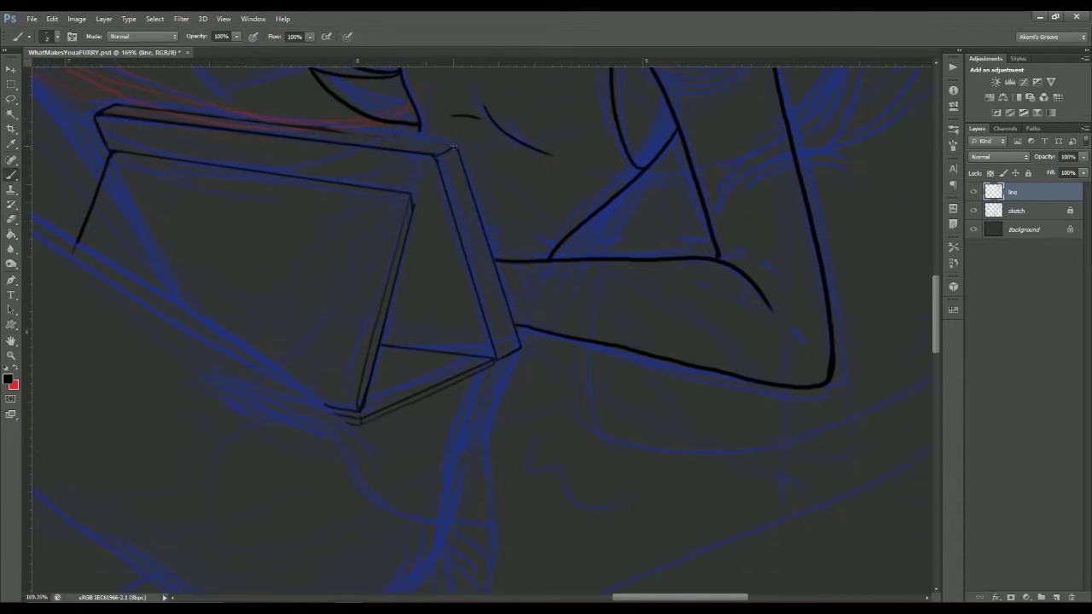
{"action": "scroll", "coordinate": [441, 176], "scroll_direction": "right", "scroll_amount": 2}
{"action": "scroll", "coordinate": [500, 214], "scroll_direction": "up", "scroll_amount": 5}
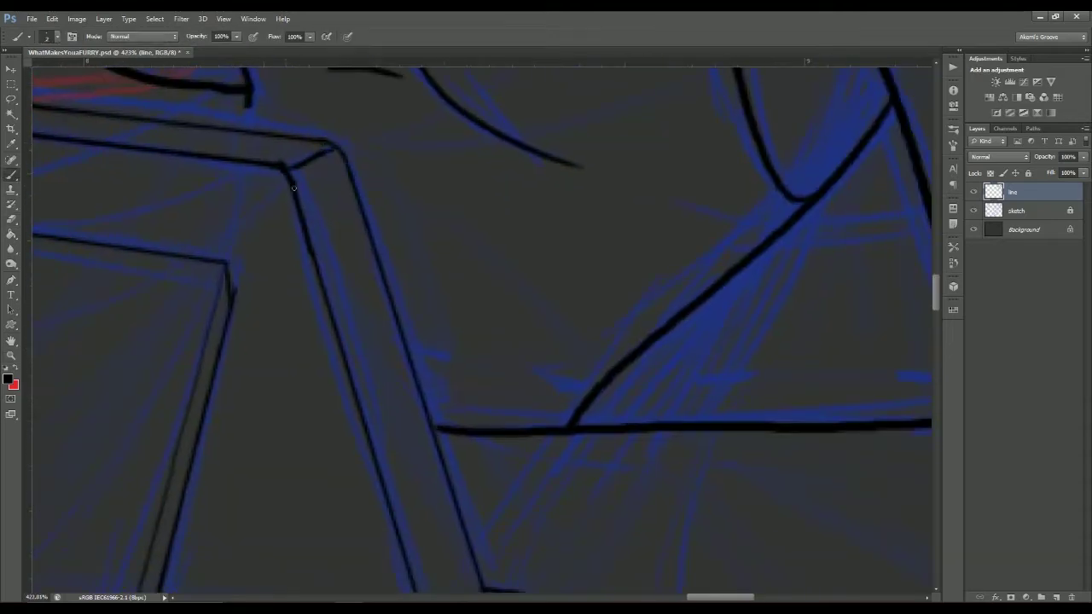
{"action": "scroll", "coordinate": [290, 171], "scroll_direction": "down", "scroll_amount": 2}
{"action": "scroll", "coordinate": [282, 110], "scroll_direction": "right", "scroll_amount": 1}
{"action": "scroll", "coordinate": [468, 209], "scroll_direction": "down", "scroll_amount": 6}
{"action": "scroll", "coordinate": [478, 344], "scroll_direction": "up", "scroll_amount": 5}
{"action": "scroll", "coordinate": [460, 233], "scroll_direction": "down", "scroll_amount": 5}
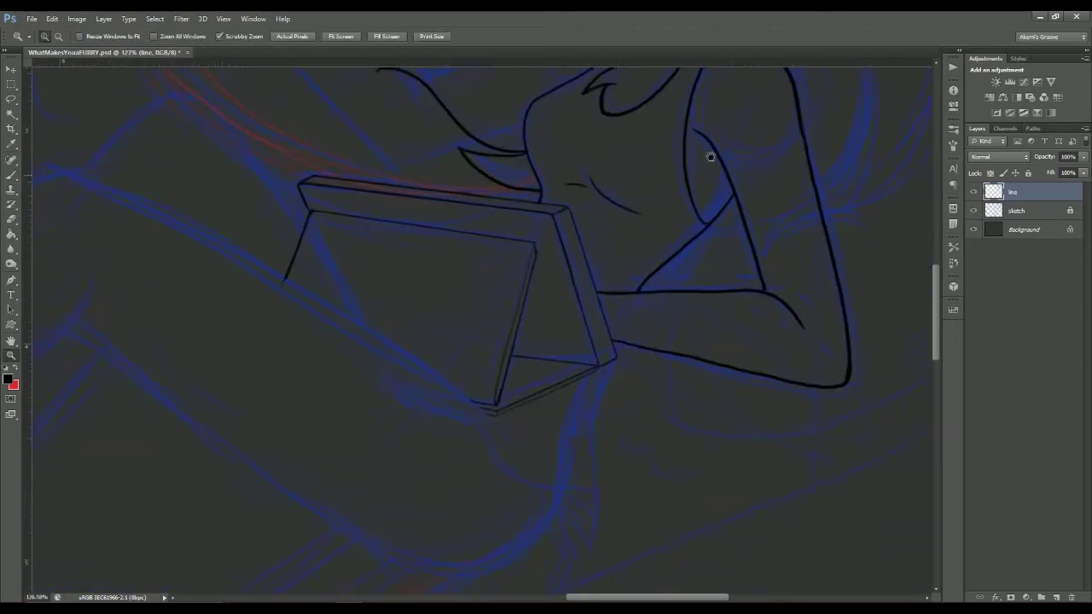
- Ink the pointed garment flap at the hip below the tablet and tidy its tip with the eraser
{"action": "scroll", "coordinate": [369, 258], "scroll_direction": "up", "scroll_amount": 3}
{"action": "scroll", "coordinate": [365, 261], "scroll_direction": "down", "scroll_amount": 1}
{"action": "scroll", "coordinate": [365, 262], "scroll_direction": "right", "scroll_amount": 1}
{"action": "left_click_drag", "start_coordinate": [330, 195], "coordinate": [439, 316]}
{"action": "scroll", "coordinate": [425, 188], "scroll_direction": "up", "scroll_amount": 2}
{"action": "scroll", "coordinate": [425, 187], "scroll_direction": "right", "scroll_amount": 1}
{"action": "scroll", "coordinate": [450, 285], "scroll_direction": "up", "scroll_amount": 3}
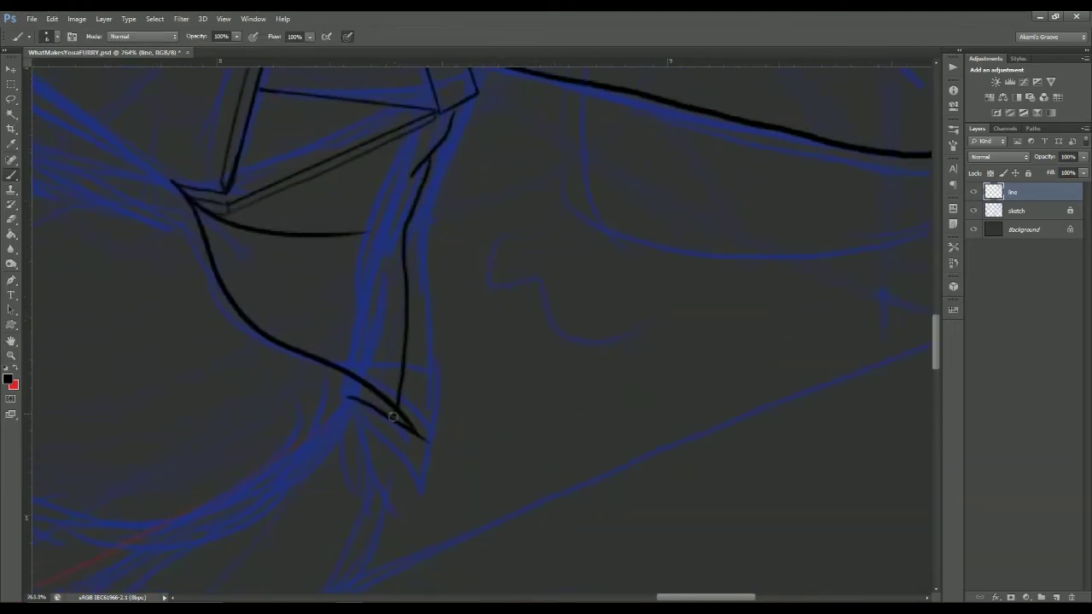
{"action": "key", "text": "e"}
{"action": "scroll", "coordinate": [375, 384], "scroll_direction": "down", "scroll_amount": 1}
{"action": "scroll", "coordinate": [375, 384], "scroll_direction": "right", "scroll_amount": 1}
{"action": "key", "text": "b"}
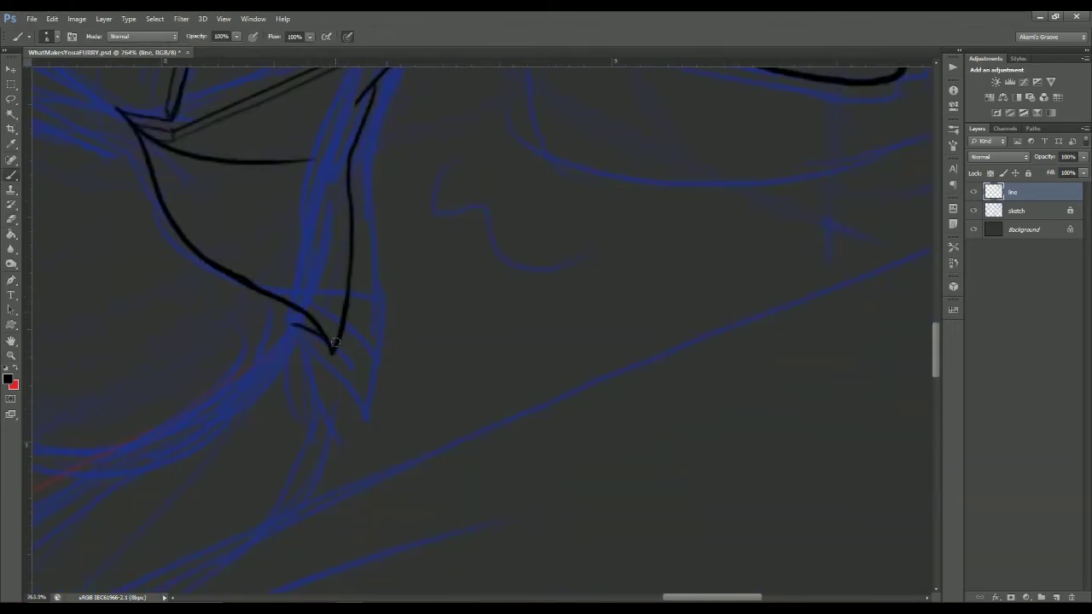
- Ink the upper contour of the raised thigh from the tablet to the bent knee
{"action": "scroll", "coordinate": [323, 318], "scroll_direction": "down", "scroll_amount": 5}
{"action": "scroll", "coordinate": [417, 414], "scroll_direction": "up", "scroll_amount": 3}
{"action": "key", "text": "r"}
{"action": "left_click_drag", "start_coordinate": [597, 255], "coordinate": [583, 141]}
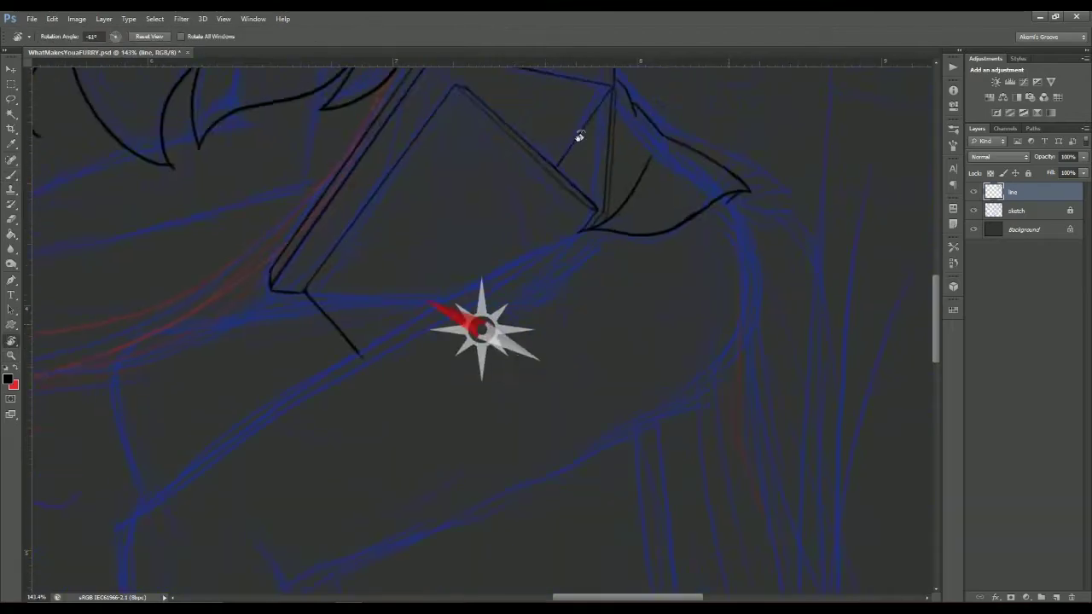
{"action": "key", "text": "b"}
{"action": "scroll", "coordinate": [545, 307], "scroll_direction": "down", "scroll_amount": 3}
{"action": "left_click_drag", "start_coordinate": [730, 134], "coordinate": [236, 427]}
{"action": "scroll", "coordinate": [236, 426], "scroll_direction": "down", "scroll_amount": 3}
{"action": "mouse_move", "coordinate": [303, 235]}
{"action": "left_mouse_down"}
{"action": "mouse_move", "coordinate": [309, 359]}
{"action": "mouse_move", "coordinate": [477, 322]}
{"action": "mouse_move", "coordinate": [449, 339]}
{"action": "left_mouse_up"}
{"action": "key", "text": "r"}
{"action": "key", "text": "z"}
{"action": "scroll", "coordinate": [449, 338], "scroll_direction": "down", "scroll_amount": 3}
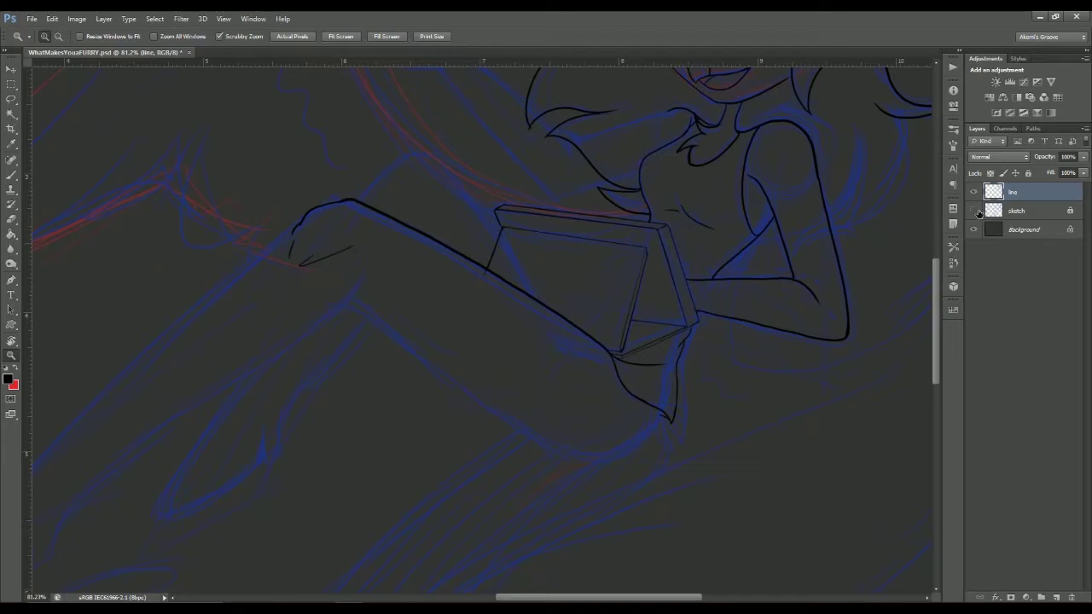
- Ink the front contour of the near leg's shin from the bent knee down toward the foot
{"action": "scroll", "coordinate": [743, 272], "scroll_direction": "down", "scroll_amount": 2}
{"action": "scroll", "coordinate": [673, 141], "scroll_direction": "up", "scroll_amount": 4}
{"action": "key", "text": "b"}
{"action": "scroll", "coordinate": [292, 414], "scroll_direction": "up", "scroll_amount": 1}
{"action": "left_click_drag", "start_coordinate": [588, 71], "coordinate": [402, 254]}
{"action": "scroll", "coordinate": [402, 253], "scroll_direction": "down", "scroll_amount": 3}
{"action": "scroll", "coordinate": [401, 254], "scroll_direction": "left", "scroll_amount": 2}
{"action": "left_click_drag", "start_coordinate": [478, 153], "coordinate": [223, 436]}
- Ink the crease behind the near knee and the thigh's underside, joining it to the garment flap at the hip
{"action": "scroll", "coordinate": [373, 381], "scroll_direction": "right", "scroll_amount": 1}
{"action": "left_click_drag", "start_coordinate": [320, 381], "coordinate": [336, 341]}
{"action": "scroll", "coordinate": [363, 321], "scroll_direction": "right", "scroll_amount": 1}
{"action": "scroll", "coordinate": [363, 322], "scroll_direction": "right", "scroll_amount": 2}
{"action": "scroll", "coordinate": [364, 322], "scroll_direction": "up", "scroll_amount": 1}
{"action": "scroll", "coordinate": [541, 140], "scroll_direction": "right", "scroll_amount": 3}
{"action": "left_click_drag", "start_coordinate": [484, 330], "coordinate": [503, 294]}
{"action": "scroll", "coordinate": [721, 366], "scroll_direction": "down", "scroll_amount": 3}
{"action": "scroll", "coordinate": [446, 312], "scroll_direction": "up", "scroll_amount": 5}
{"action": "key", "text": "e"}
{"action": "scroll", "coordinate": [542, 288], "scroll_direction": "down", "scroll_amount": 1}
{"action": "key", "text": "b"}
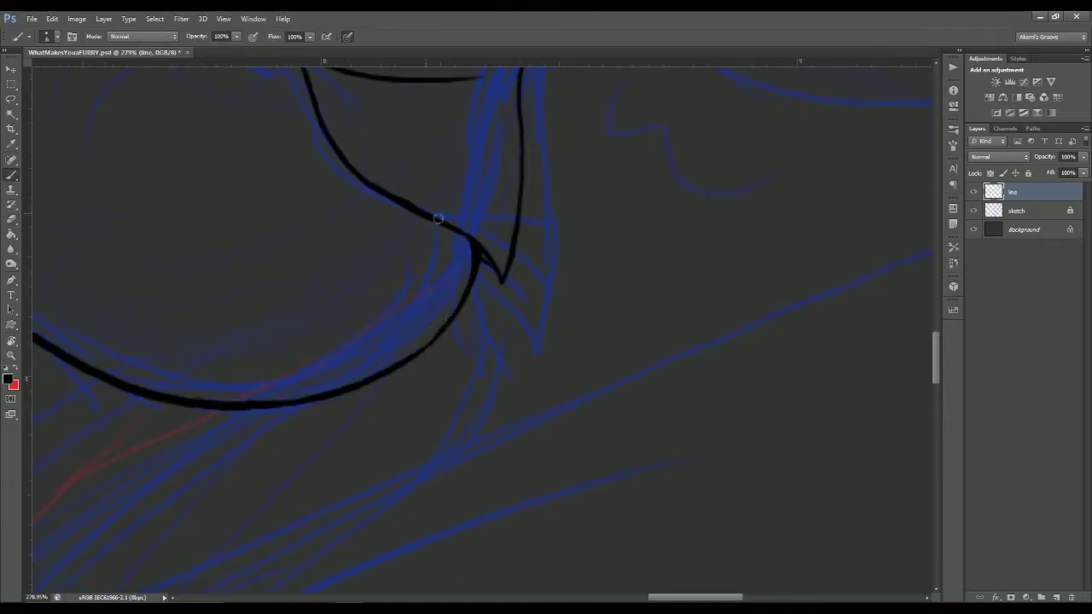
{"action": "left_click_drag", "start_coordinate": [599, 234], "coordinate": [423, 148]}
- Ink the near leg's calf and its pointed foot with a notch at the heel
{"action": "key", "text": "z"}
{"action": "key", "text": "ctrl+0"}
{"action": "left_click", "coordinate": [367, 380]}
{"action": "mouse_move", "coordinate": [367, 380]}
{"action": "left_mouse_down"}
{"action": "mouse_move", "coordinate": [458, 224]}
{"action": "mouse_move", "coordinate": [523, 309]}
{"action": "mouse_move", "coordinate": [758, 111]}
{"action": "left_mouse_up"}
{"action": "key", "text": "b"}
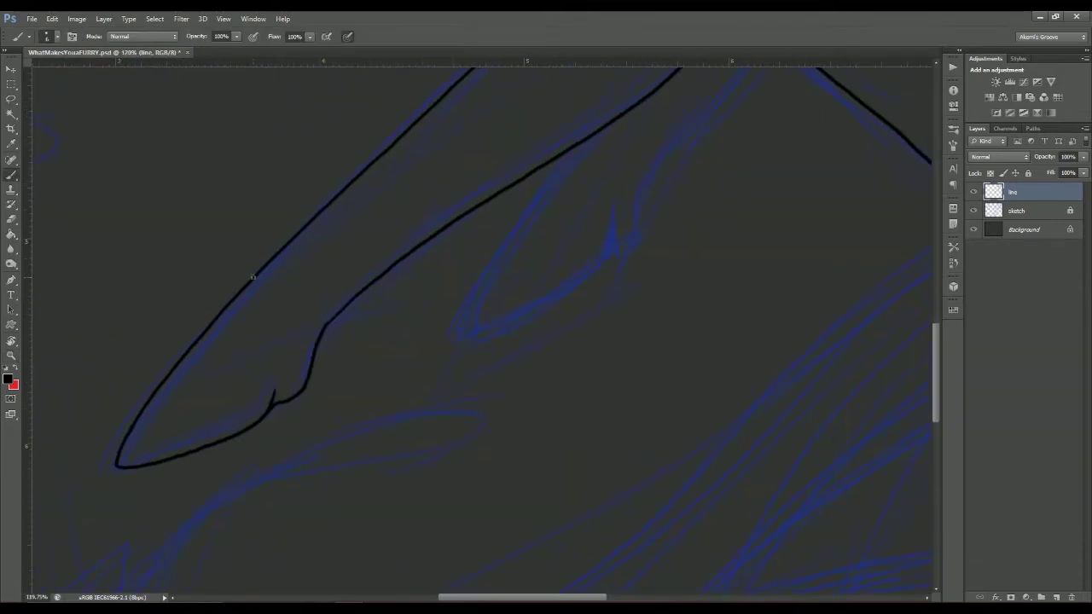
{"action": "left_click_drag", "start_coordinate": [329, 318], "coordinate": [154, 372]}
- Ink the far leg's lower leg and its bent knee behind the near thigh, with small crease marks
{"action": "mouse_move", "coordinate": [377, 215]}
{"action": "left_mouse_down"}
{"action": "mouse_move", "coordinate": [433, 301]}
{"action": "mouse_move", "coordinate": [404, 339]}
{"action": "left_mouse_up"}
{"action": "left_click_drag", "start_coordinate": [347, 251], "coordinate": [400, 257]}
{"action": "mouse_move", "coordinate": [531, 244]}
{"action": "left_mouse_down"}
{"action": "mouse_move", "coordinate": [304, 231]}
{"action": "mouse_move", "coordinate": [377, 232]}
{"action": "mouse_move", "coordinate": [334, 328]}
{"action": "mouse_move", "coordinate": [424, 214]}
{"action": "left_mouse_up"}
{"action": "key", "text": "b"}
{"action": "mouse_move", "coordinate": [379, 152]}
{"action": "left_mouse_down"}
{"action": "mouse_move", "coordinate": [444, 94]}
{"action": "mouse_move", "coordinate": [326, 224]}
{"action": "mouse_move", "coordinate": [275, 151]}
{"action": "left_mouse_up"}
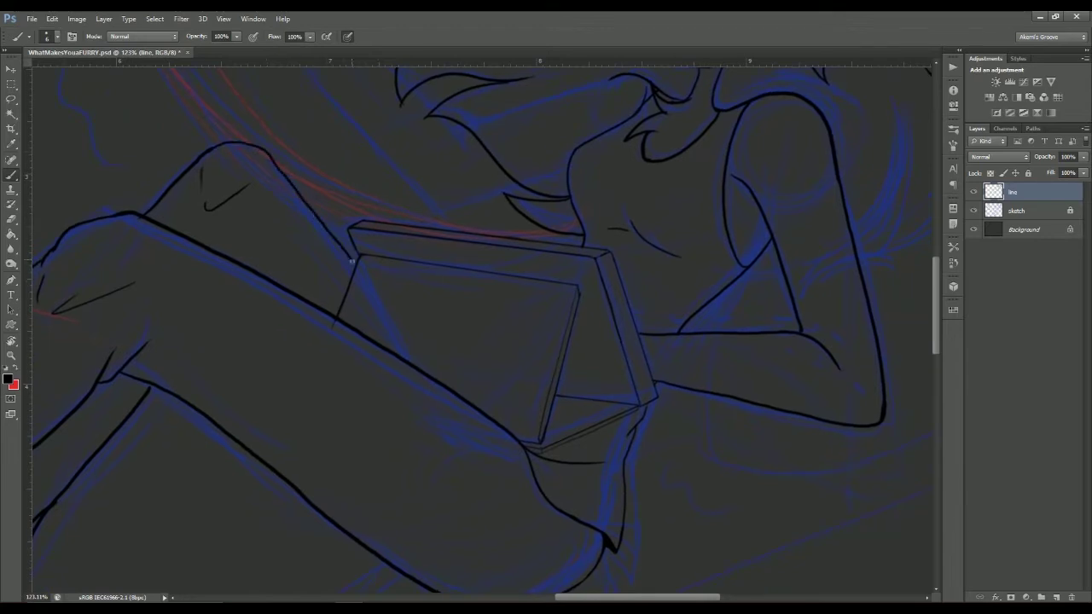
- Erase the far thigh's line beside the tablet and redraw it from the knee to the tablet's corner
{"action": "key", "text": "e"}
{"action": "left_click_drag", "start_coordinate": [514, 325], "coordinate": [531, 361]}
{"action": "key", "text": "b"}
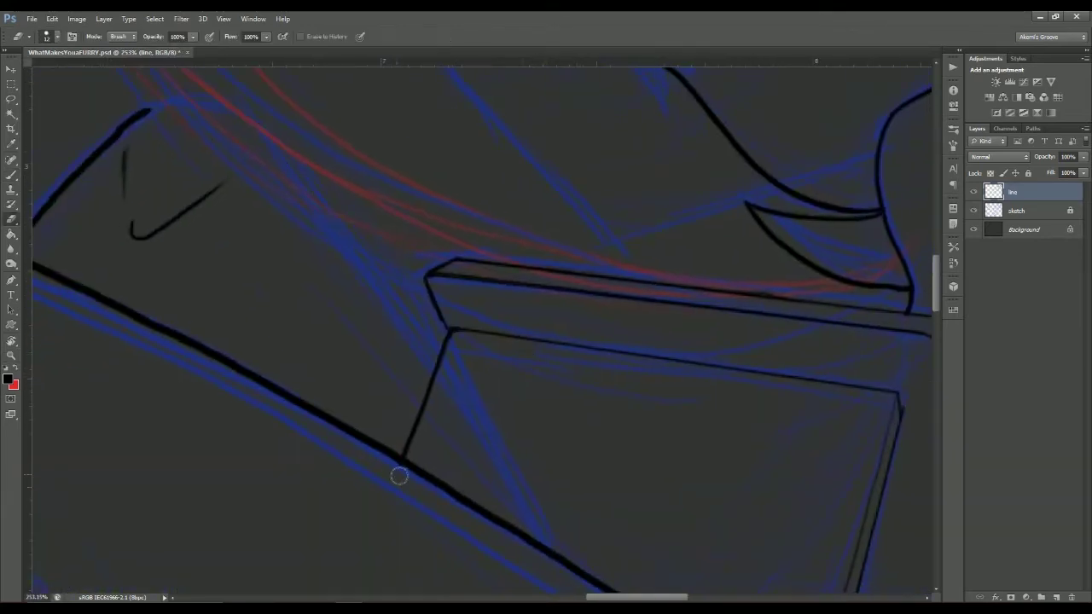
{"action": "left_click_drag", "start_coordinate": [162, 108], "coordinate": [436, 353]}
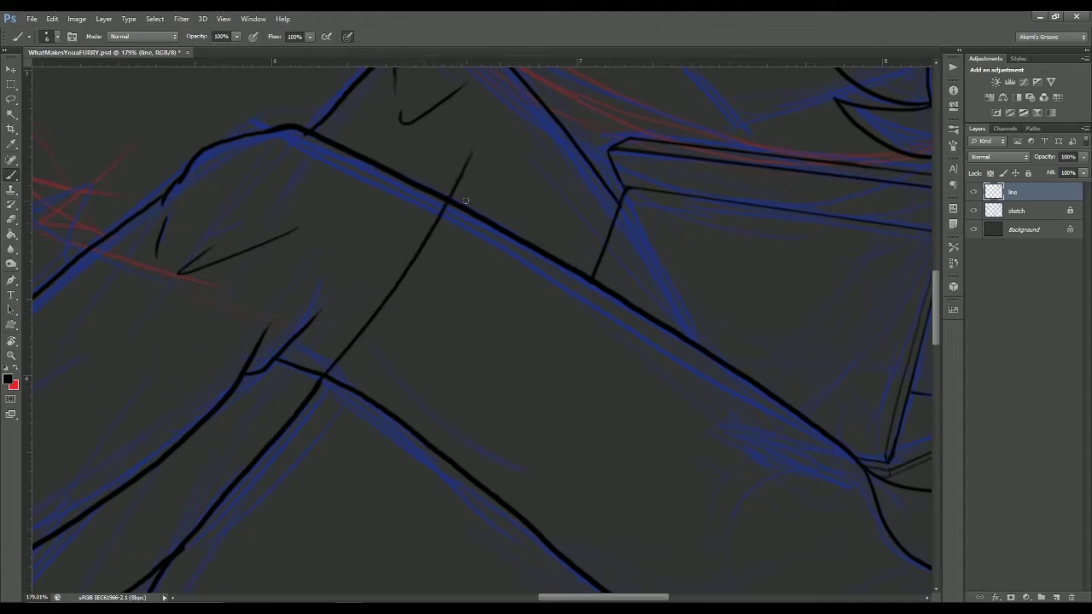
- Add curved bands across both ankles and a thin contour line along the near thigh
{"action": "scroll", "coordinate": [443, 324], "scroll_direction": "down", "scroll_amount": 3}
{"action": "scroll", "coordinate": [167, 264], "scroll_direction": "up", "scroll_amount": 2}
{"action": "left_click_drag", "start_coordinate": [166, 265], "coordinate": [629, 235]}
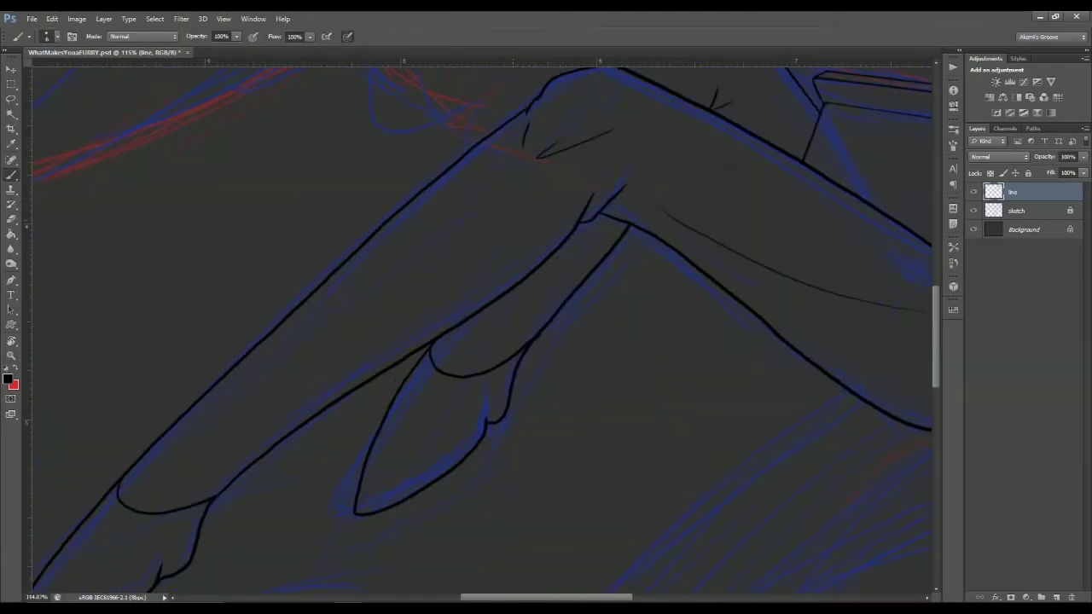
{"action": "scroll", "coordinate": [307, 310], "scroll_direction": "down", "scroll_amount": 3}
{"action": "left_click_drag", "start_coordinate": [796, 178], "coordinate": [526, 324]}
- Ink the raised hand's extended finger, curled thumb, back of the hand and lower palm edge
{"action": "scroll", "coordinate": [553, 366], "scroll_direction": "up", "scroll_amount": 4}
{"action": "mouse_move", "coordinate": [388, 184]}
{"action": "left_mouse_down"}
{"action": "mouse_move", "coordinate": [407, 239]}
{"action": "mouse_move", "coordinate": [163, 119]}
{"action": "left_mouse_up"}
{"action": "left_click_drag", "start_coordinate": [341, 213], "coordinate": [418, 254]}
{"action": "mouse_move", "coordinate": [379, 179]}
{"action": "left_mouse_down"}
{"action": "mouse_move", "coordinate": [490, 287]}
{"action": "mouse_move", "coordinate": [239, 167]}
{"action": "mouse_move", "coordinate": [314, 207]}
{"action": "left_mouse_up"}
{"action": "key", "text": "ctrl+z"}
{"action": "left_click_drag", "start_coordinate": [453, 232], "coordinate": [452, 220]}
{"action": "mouse_move", "coordinate": [282, 201]}
{"action": "left_mouse_down"}
{"action": "mouse_move", "coordinate": [408, 226]}
{"action": "mouse_move", "coordinate": [320, 237]}
{"action": "left_mouse_up"}
{"action": "left_click_drag", "start_coordinate": [401, 226], "coordinate": [415, 208]}
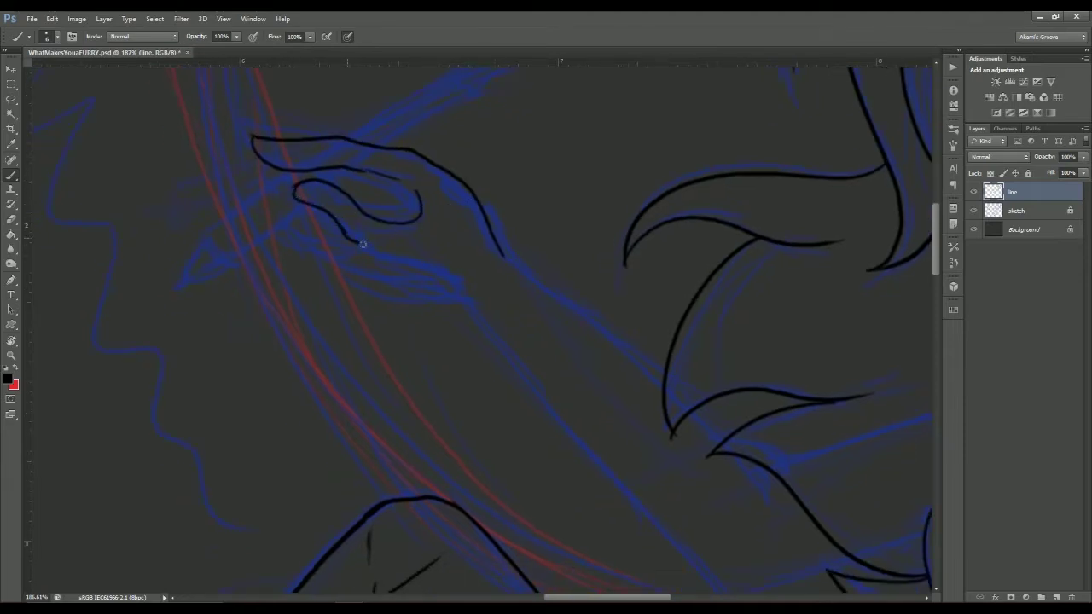
{"action": "scroll", "coordinate": [363, 245], "scroll_direction": "down", "scroll_amount": 1}
{"action": "left_click_drag", "start_coordinate": [350, 238], "coordinate": [425, 264]}
- Ink the stylus barrel across the hand with two parallel lines and close it with a rounded end
{"action": "left_click_drag", "start_coordinate": [272, 154], "coordinate": [336, 219]}
{"action": "left_click_drag", "start_coordinate": [512, 119], "coordinate": [246, 288]}
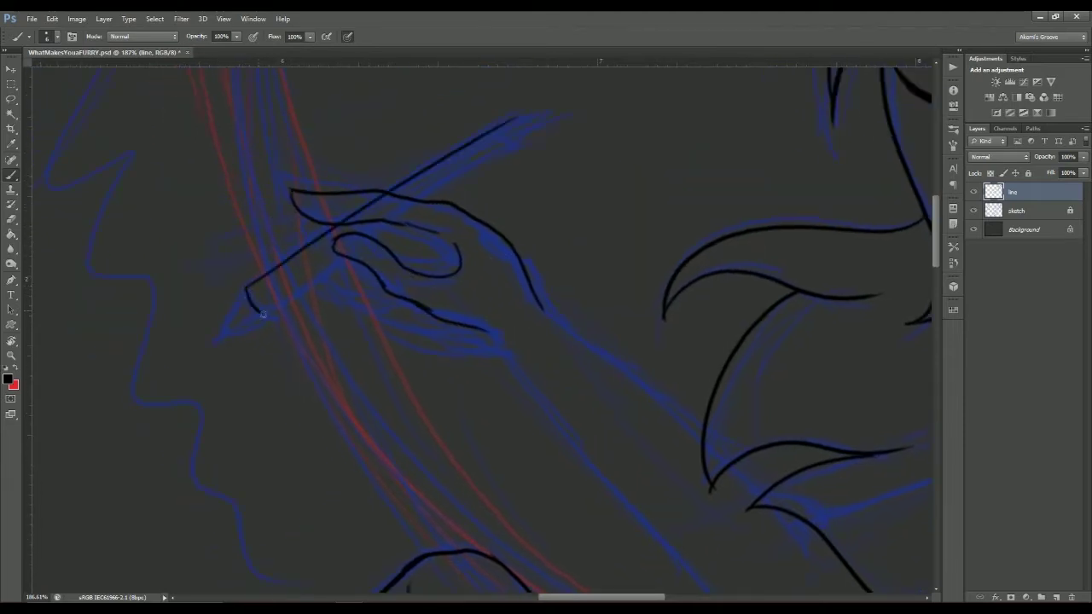
{"action": "left_click_drag", "start_coordinate": [269, 314], "coordinate": [503, 128]}
{"action": "key", "text": "e"}
{"action": "key", "text": "b"}
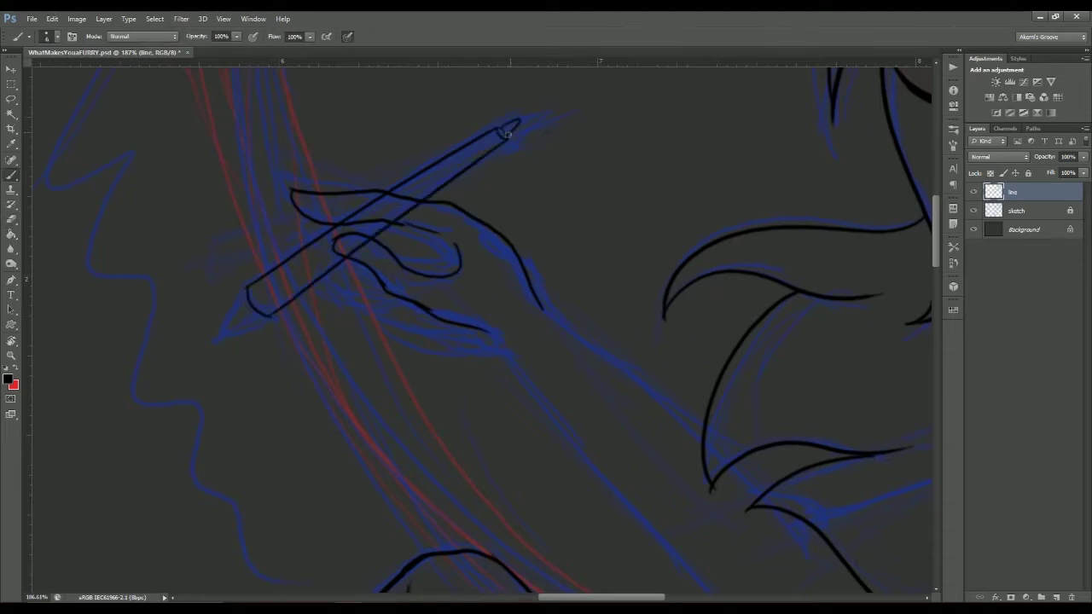
{"action": "key", "text": "e"}
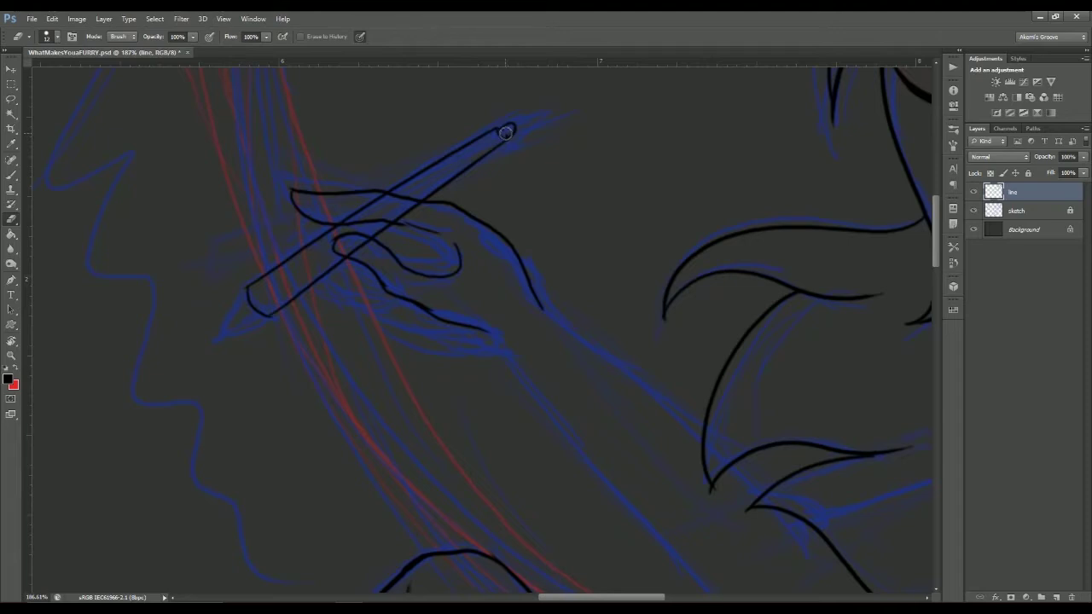
{"action": "key", "text": "b"}
- Draw the stylus's tapered tip with its nib and curved band, plus a short band near the rear end
{"action": "scroll", "coordinate": [530, 123], "scroll_direction": "left", "scroll_amount": 3}
{"action": "scroll", "coordinate": [530, 124], "scroll_direction": "down", "scroll_amount": 2}
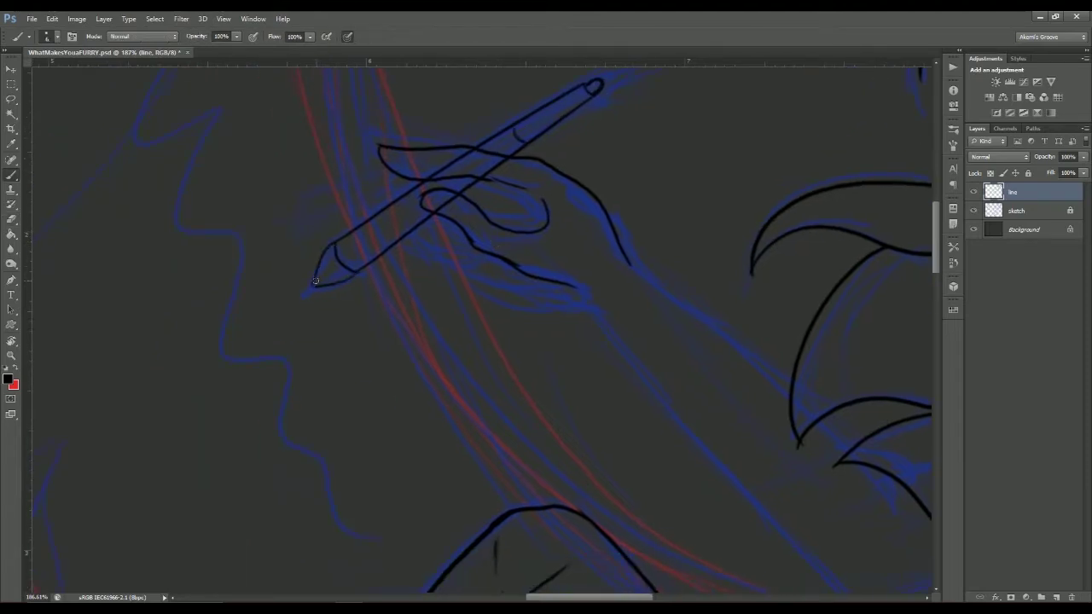
{"action": "scroll", "coordinate": [395, 267], "scroll_direction": "right", "scroll_amount": 3}
{"action": "scroll", "coordinate": [396, 267], "scroll_direction": "up", "scroll_amount": 1}
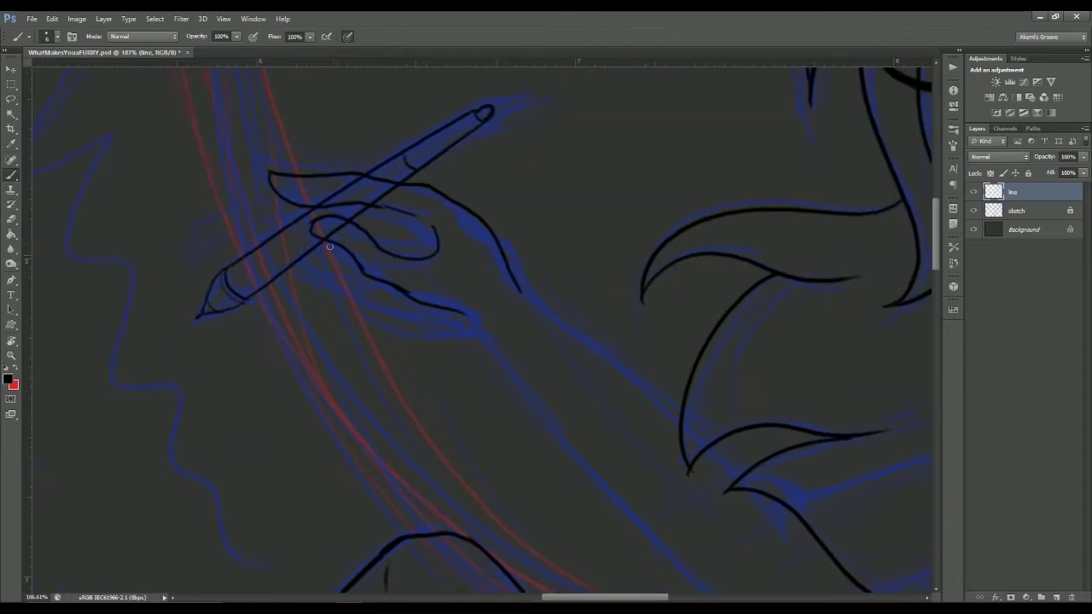
- Erase the hand lines that cross the stylus barrel
{"action": "key", "text": "e"}
{"action": "scroll", "coordinate": [306, 224], "scroll_direction": "right", "scroll_amount": 1}
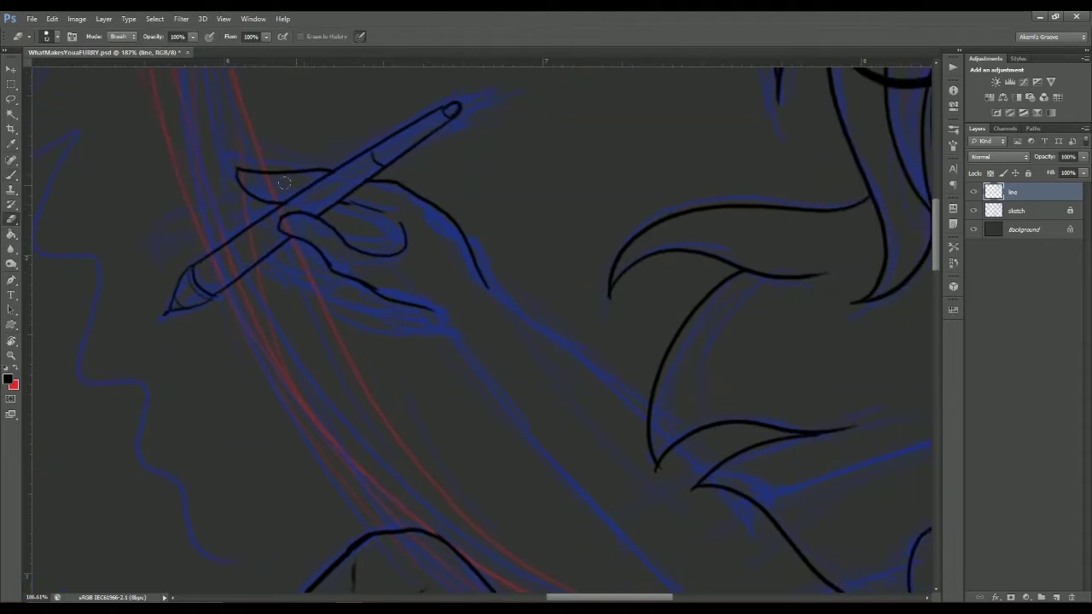
{"action": "key", "text": "b"}
- Ink the lower curled fingers beneath the stylus and the inner fold of the palm
{"action": "scroll", "coordinate": [355, 176], "scroll_direction": "down", "scroll_amount": 1}
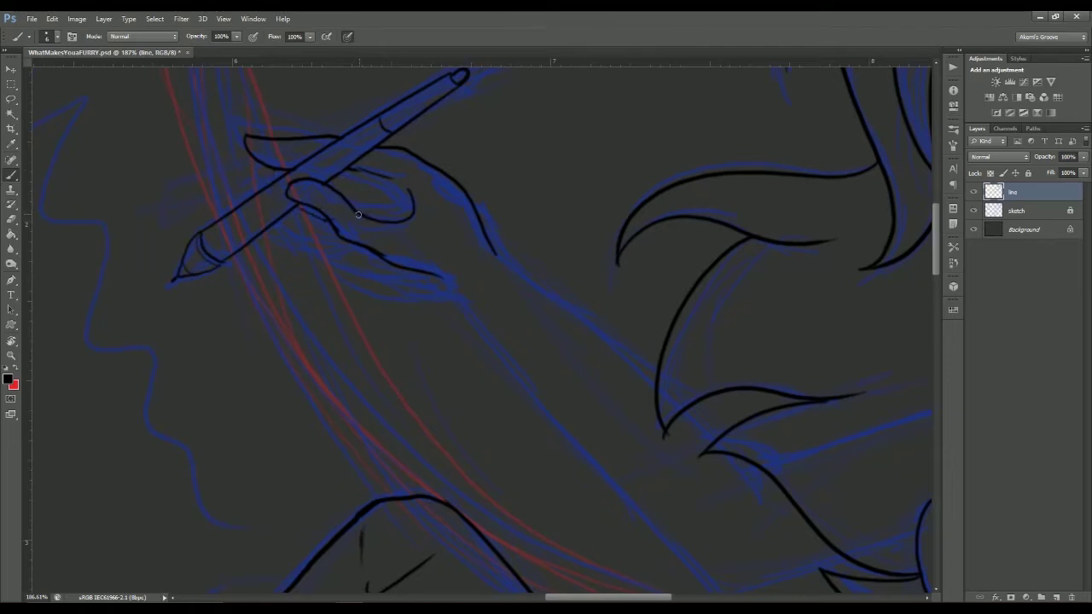
{"action": "scroll", "coordinate": [310, 222], "scroll_direction": "right", "scroll_amount": 1}
{"action": "scroll", "coordinate": [281, 241], "scroll_direction": "left", "scroll_amount": 2}
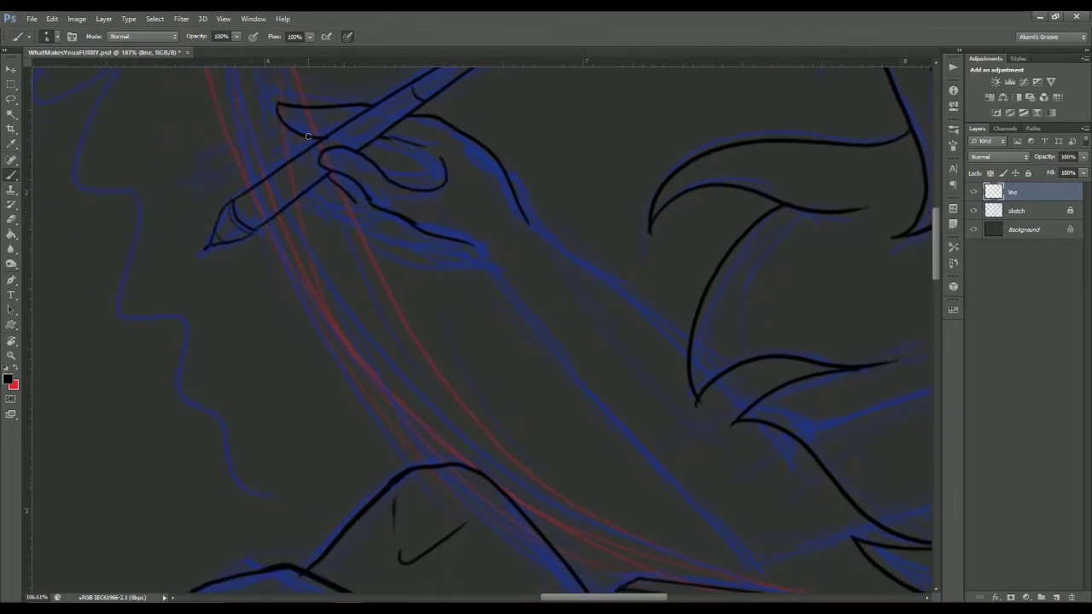
{"action": "scroll", "coordinate": [491, 175], "scroll_direction": "right", "scroll_amount": 2}
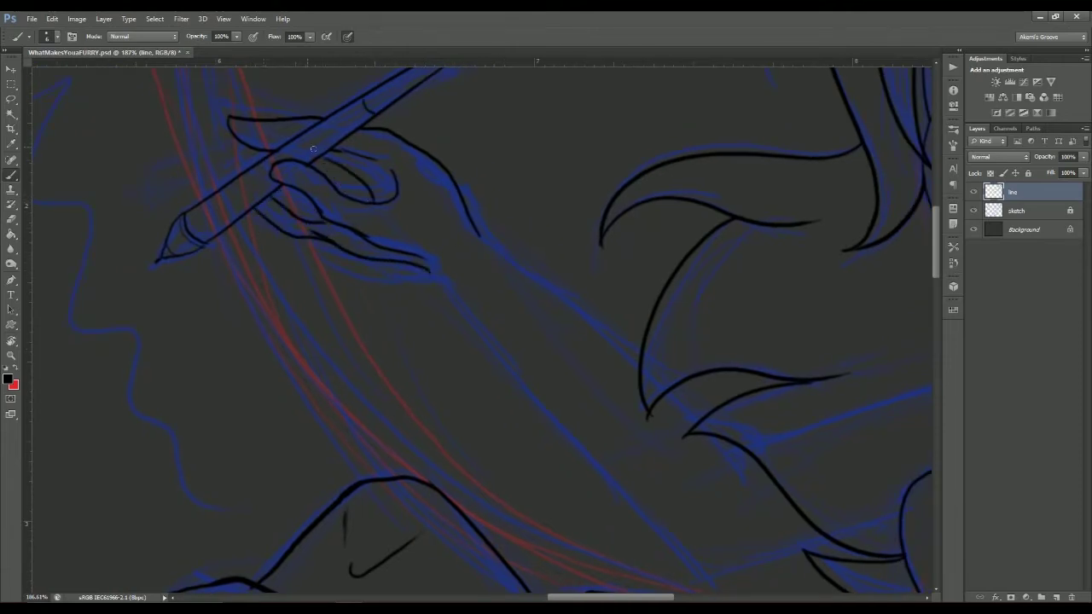
{"action": "scroll", "coordinate": [313, 149], "scroll_direction": "right", "scroll_amount": 1}
- Clean up the junction of the lower fingers with the eraser and redraw their outlines
{"action": "key", "text": "e"}
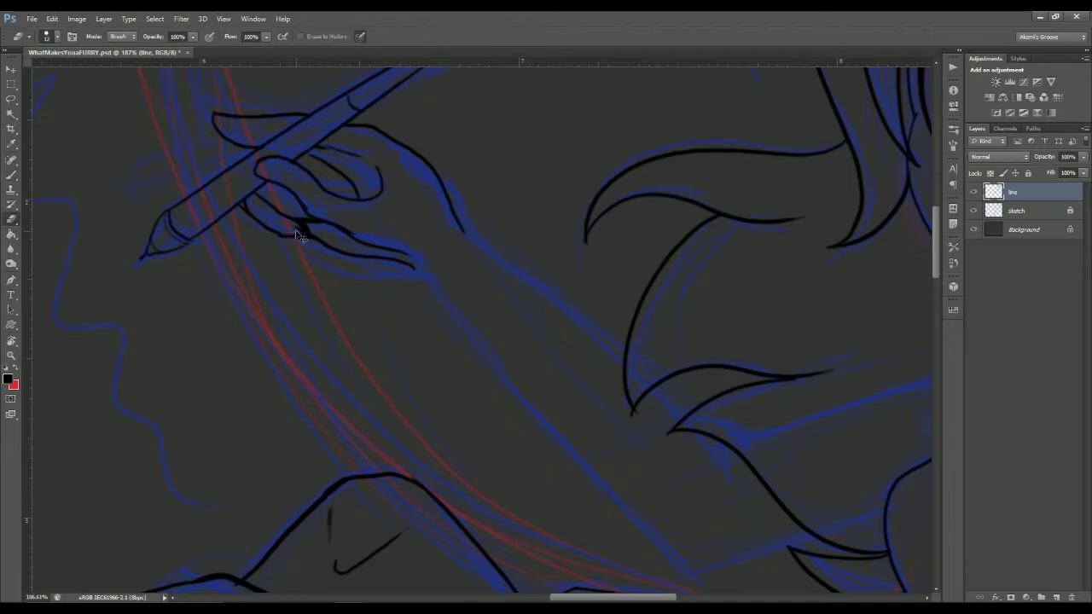
{"action": "scroll", "coordinate": [271, 224], "scroll_direction": "up", "scroll_amount": 2}
{"action": "key", "text": "b"}
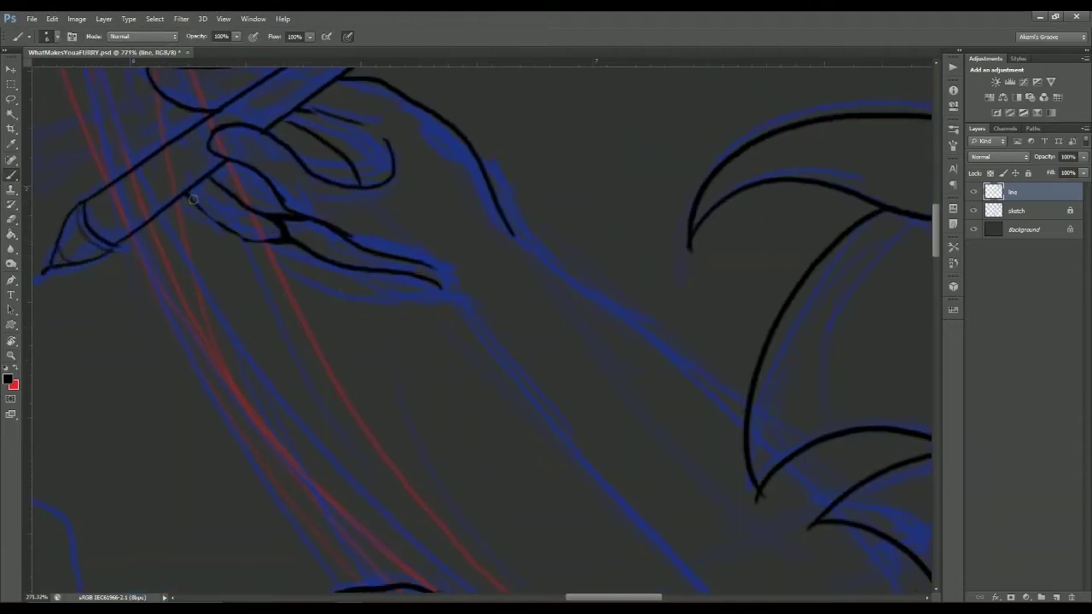
{"action": "left_click_drag", "start_coordinate": [189, 197], "coordinate": [269, 240]}
{"action": "key", "text": "e"}
{"action": "key", "text": "b"}
{"action": "left_click_drag", "start_coordinate": [209, 181], "coordinate": [257, 214]}
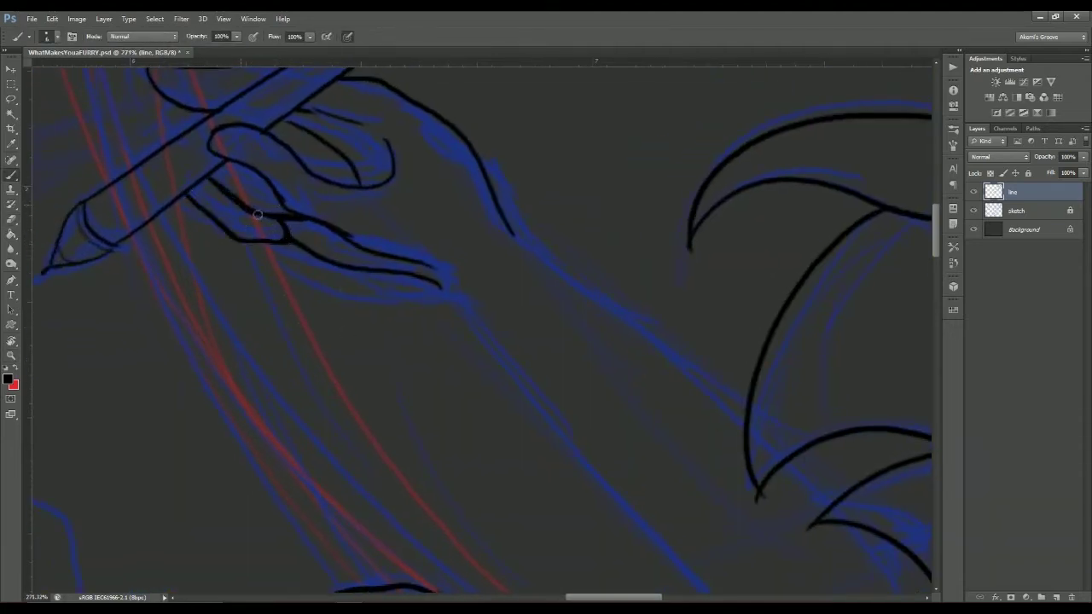
- Undo the last two strokes, then ink a small fingertip under the stylus and a rounded pad inside the palm
{"action": "left_click_drag", "start_coordinate": [500, 102], "coordinate": [534, 204]}
{"action": "key", "text": "ctrl+alt+z"}
{"action": "key", "text": "ctrl+alt+z"}
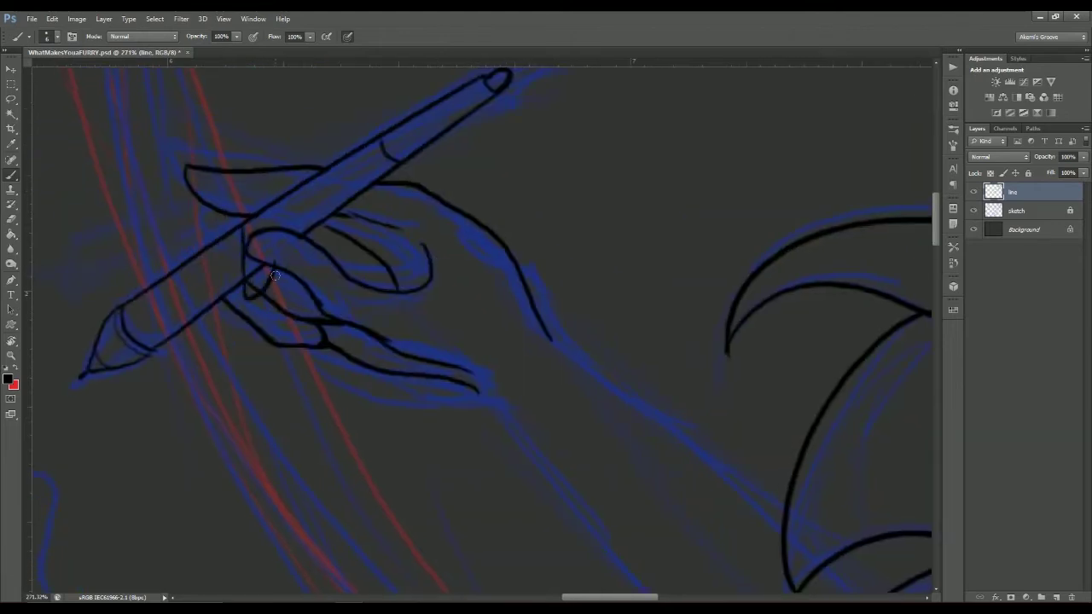
{"action": "key", "text": "e"}
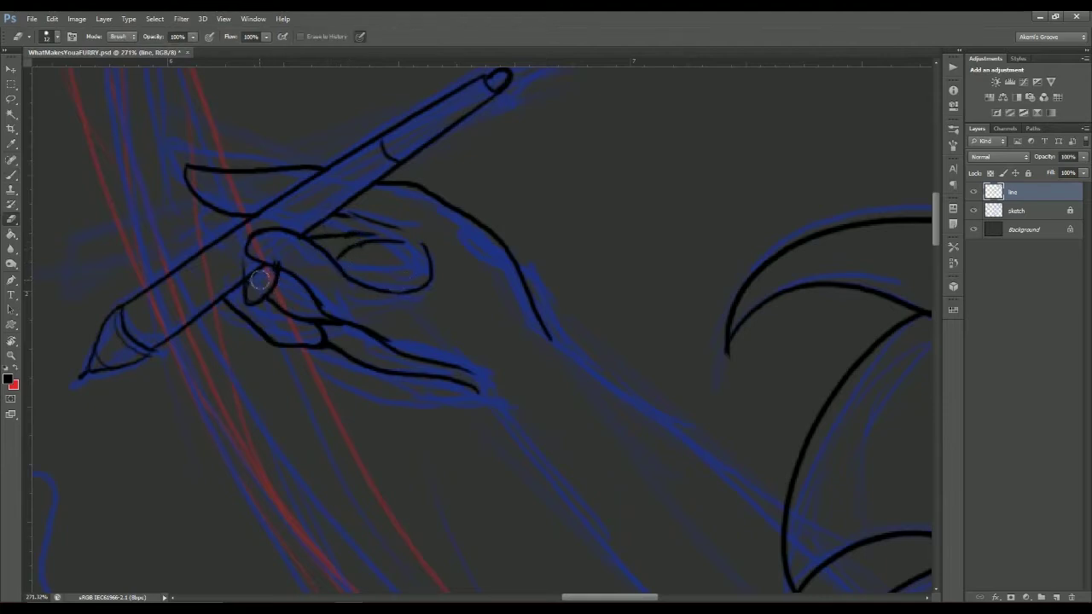
- Erase the lower finger outlines beneath the palm edge
{"action": "left_click_drag", "start_coordinate": [401, 241], "coordinate": [346, 208]}
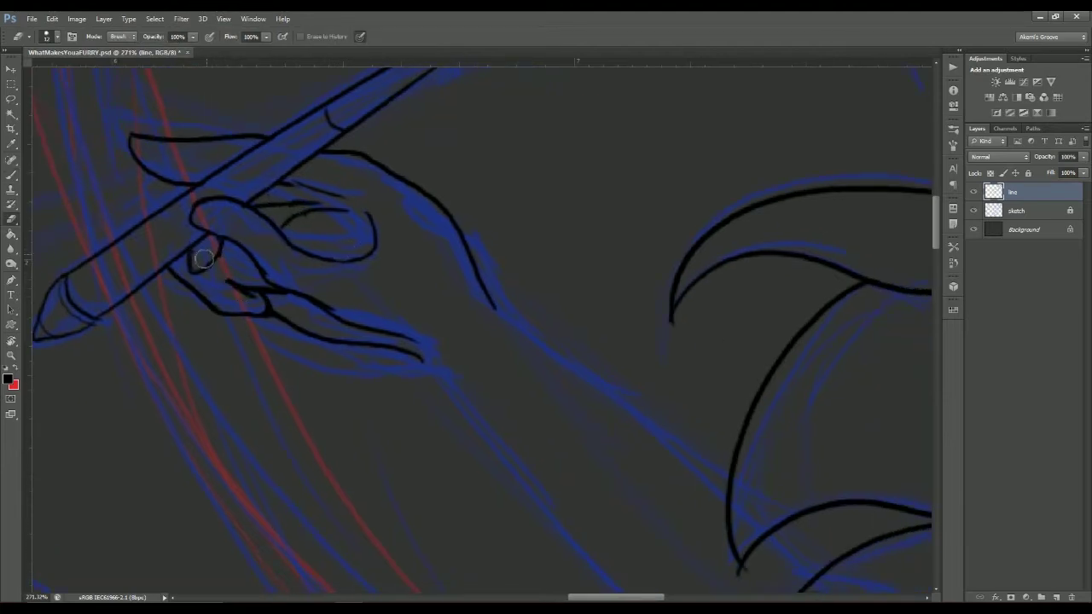
{"action": "left_click_drag", "start_coordinate": [173, 268], "coordinate": [293, 308]}
{"action": "key", "text": "z"}
{"action": "scroll", "coordinate": [535, 250], "scroll_direction": "down", "scroll_amount": 5}
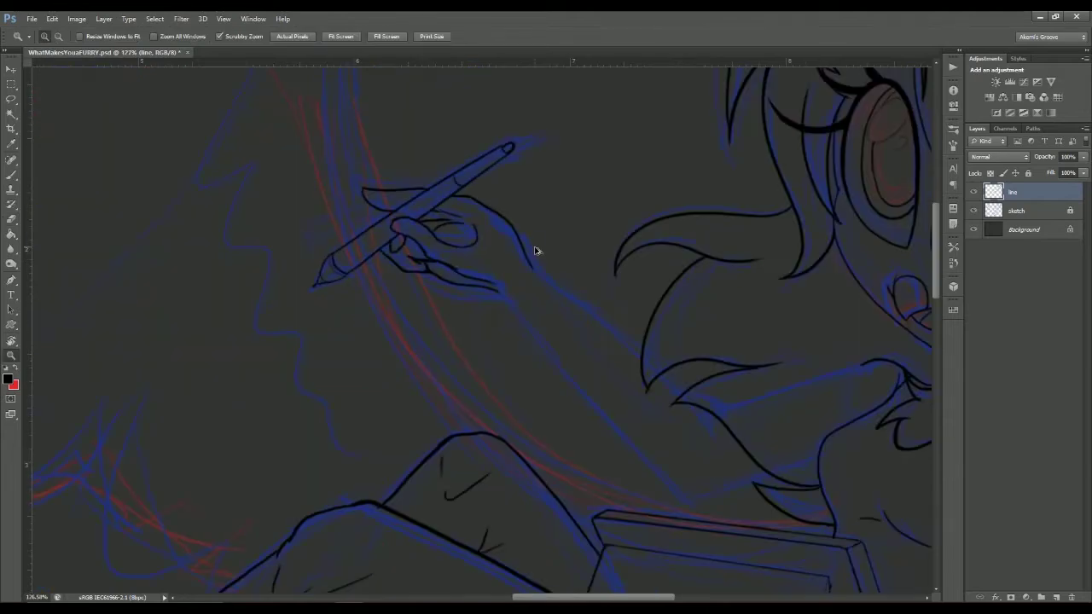
{"action": "scroll", "coordinate": [536, 250], "scroll_direction": "down", "scroll_amount": 3}
{"action": "scroll", "coordinate": [572, 242], "scroll_direction": "up", "scroll_amount": 6}
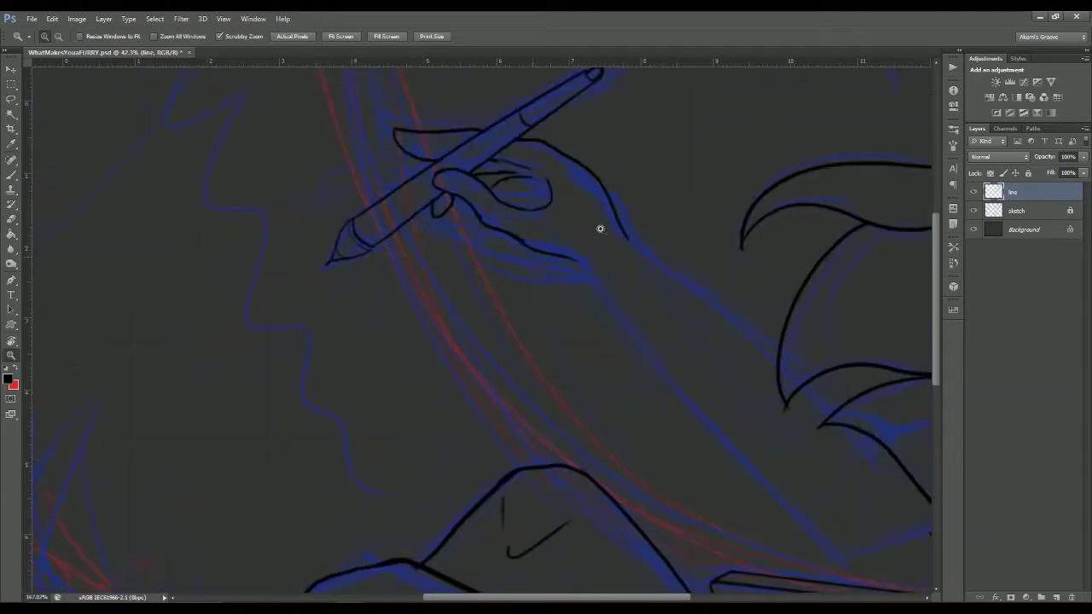
- Ink short curled fingertips below the stylus and close the rounded pad inside the palm
{"action": "key", "text": "b"}
{"action": "left_click_drag", "start_coordinate": [432, 257], "coordinate": [466, 282]}
{"action": "left_click_drag", "start_coordinate": [465, 281], "coordinate": [441, 271]}
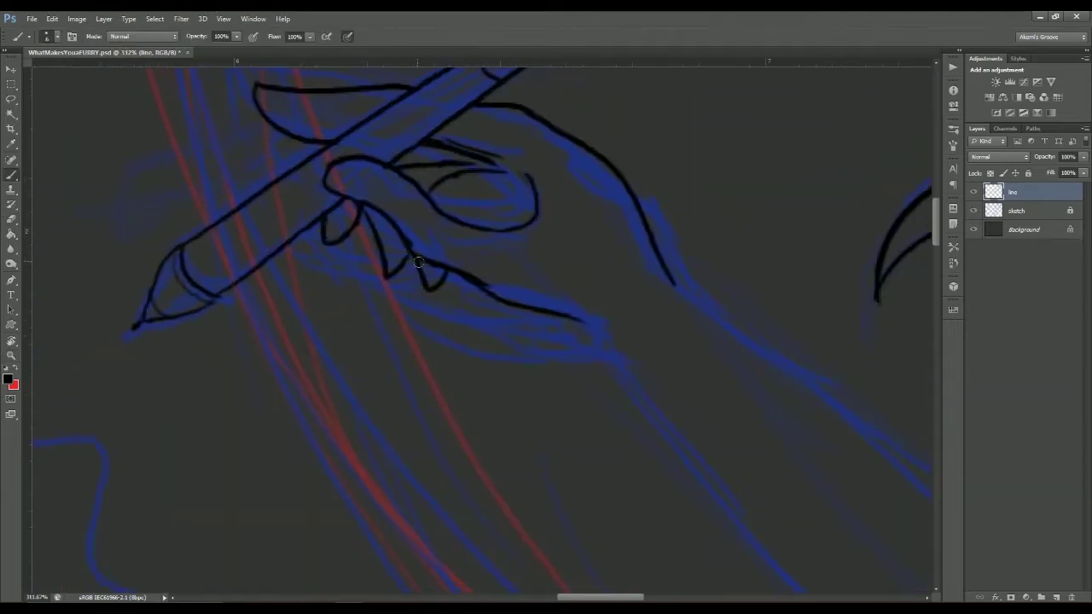
{"action": "left_click_drag", "start_coordinate": [383, 213], "coordinate": [381, 262]}
{"action": "mouse_move", "coordinate": [307, 257]}
{"action": "left_mouse_down"}
{"action": "mouse_move", "coordinate": [336, 237]}
{"action": "mouse_move", "coordinate": [324, 214]}
{"action": "left_mouse_up"}
{"action": "left_click_drag", "start_coordinate": [423, 169], "coordinate": [536, 176]}
{"action": "mouse_move", "coordinate": [446, 212]}
{"action": "left_mouse_down"}
{"action": "mouse_move", "coordinate": [435, 175]}
{"action": "mouse_move", "coordinate": [499, 183]}
{"action": "left_mouse_up"}
{"action": "mouse_move", "coordinate": [401, 167]}
{"action": "left_mouse_down"}
{"action": "mouse_move", "coordinate": [456, 180]}
{"action": "mouse_move", "coordinate": [402, 198]}
{"action": "left_mouse_up"}
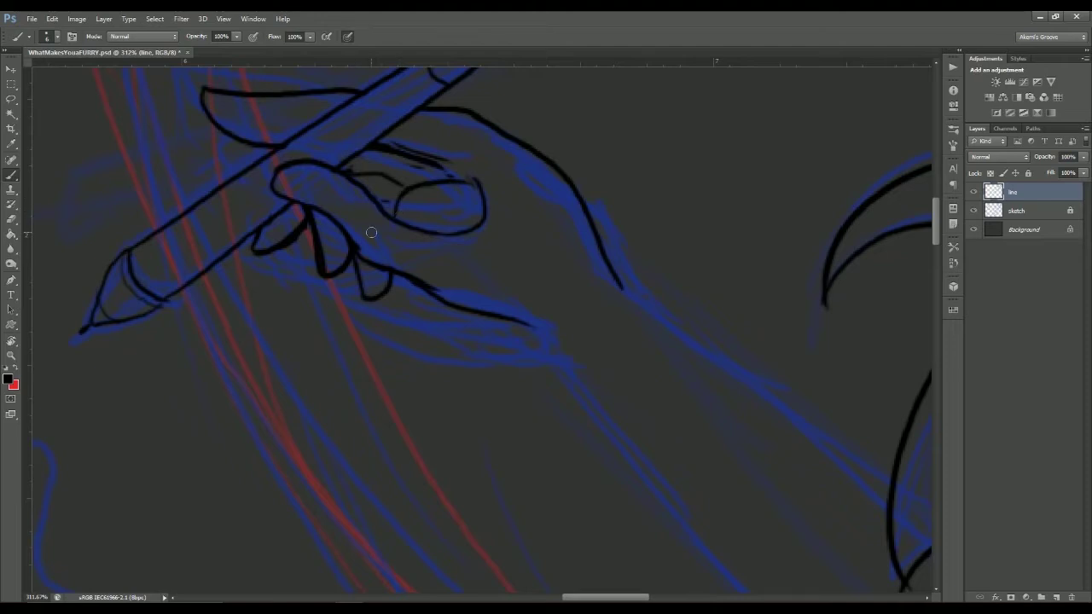
- Erase the two curled fingertips below the palm edge and redraw them
{"action": "key", "text": "e"}
{"action": "left_click_drag", "start_coordinate": [380, 286], "coordinate": [309, 235]}
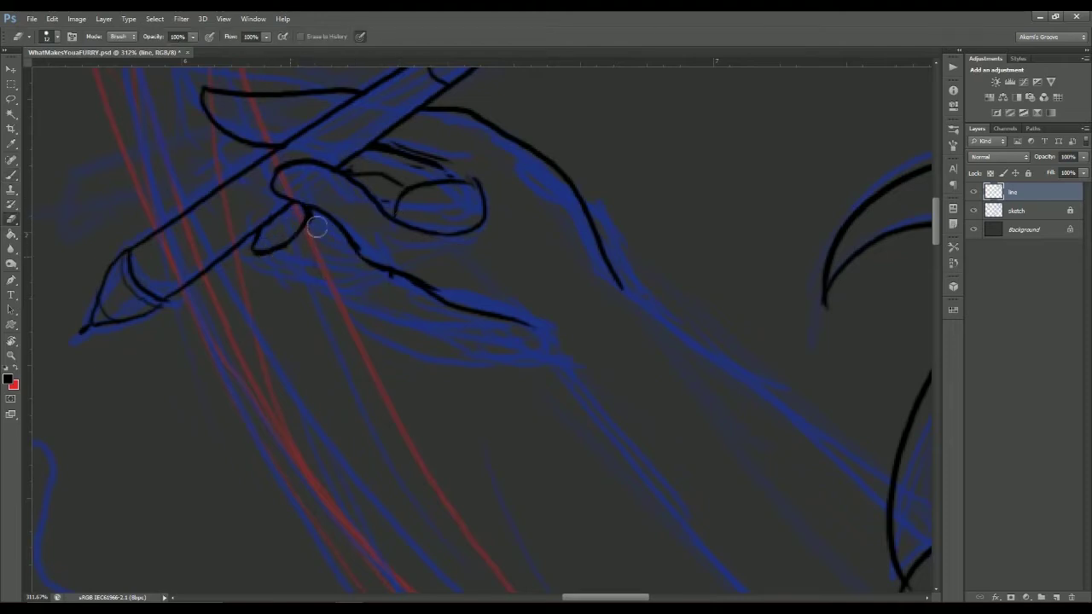
{"action": "key", "text": "b"}
{"action": "left_click_drag", "start_coordinate": [273, 192], "coordinate": [207, 235]}
{"action": "mouse_move", "coordinate": [401, 232]}
{"action": "left_mouse_down"}
{"action": "mouse_move", "coordinate": [385, 258]}
{"action": "mouse_move", "coordinate": [328, 260]}
{"action": "left_mouse_up"}
{"action": "left_click_drag", "start_coordinate": [329, 204], "coordinate": [299, 213]}
- Erase and redraw the rounded pad inside the palm
{"action": "key", "text": "z"}
{"action": "mouse_move", "coordinate": [478, 265]}
{"action": "left_mouse_down"}
{"action": "mouse_move", "coordinate": [452, 281]}
{"action": "mouse_move", "coordinate": [601, 260]}
{"action": "left_mouse_up"}
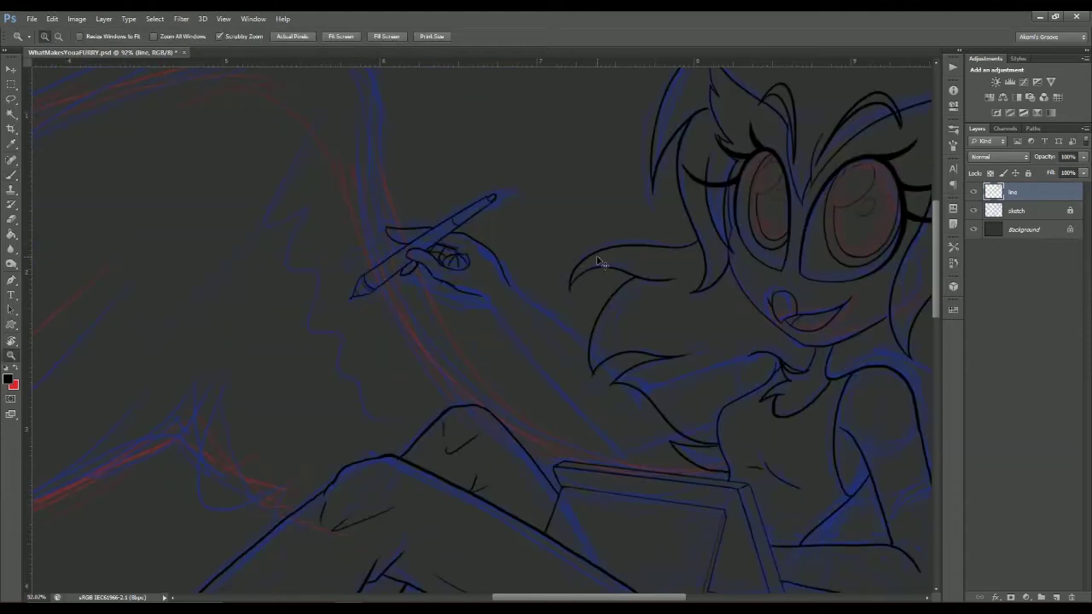
{"action": "scroll", "coordinate": [724, 176], "scroll_direction": "down", "scroll_amount": 3}
{"action": "scroll", "coordinate": [353, 219], "scroll_direction": "up", "scroll_amount": 10}
{"action": "key", "text": "b"}
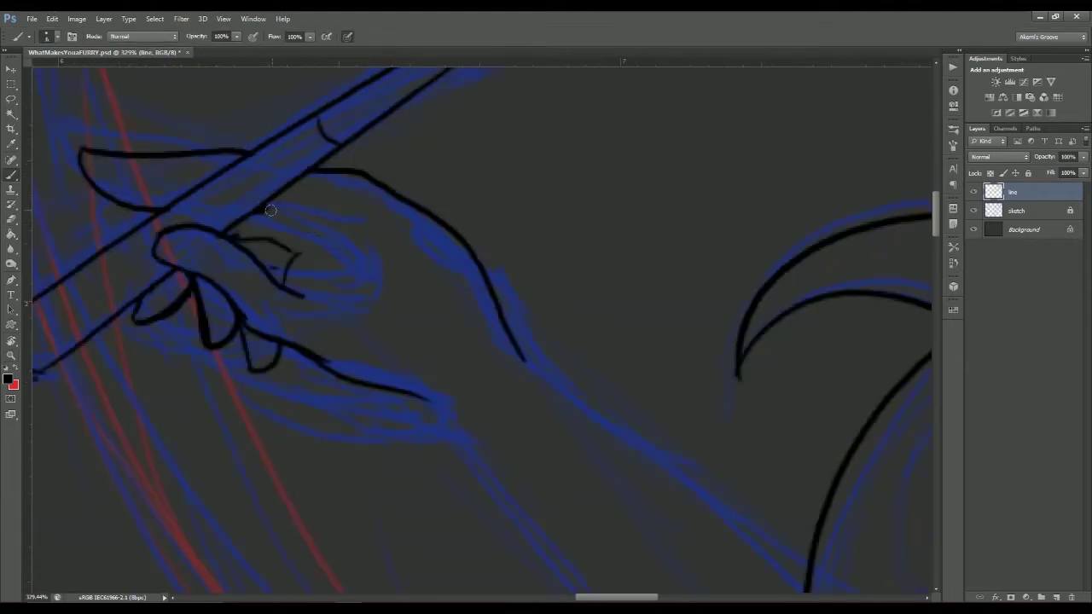
{"action": "key", "text": "z"}
{"action": "scroll", "coordinate": [463, 221], "scroll_direction": "down", "scroll_amount": 5}
{"action": "key", "text": "b"}
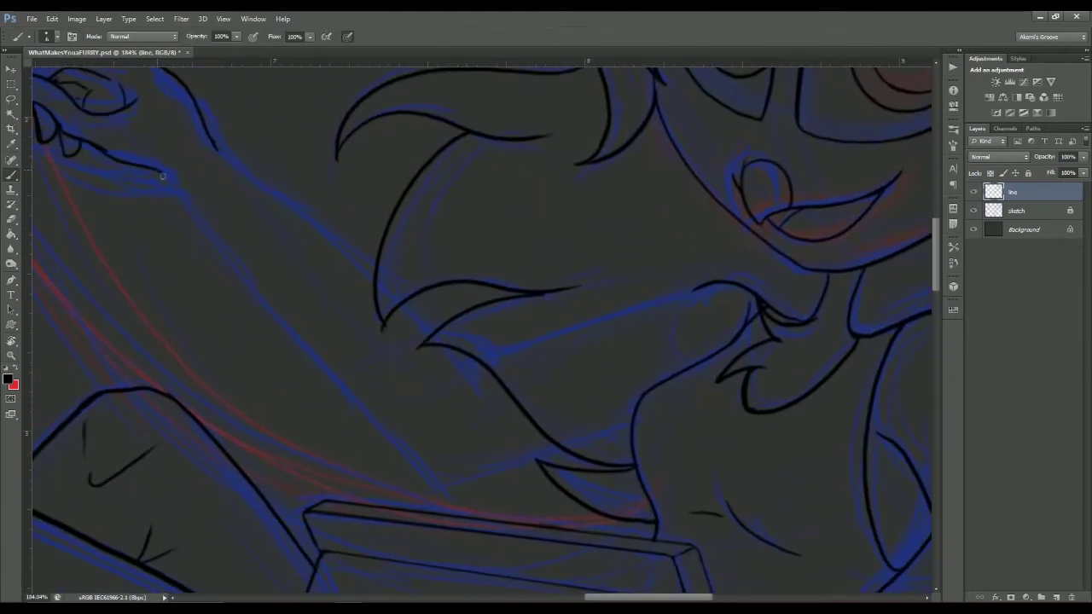
- Lasso the hand with its stylus and shift it along the forearm toward the body
{"action": "key", "text": "z"}
{"action": "scroll", "coordinate": [480, 236], "scroll_direction": "down", "scroll_amount": 6}
{"action": "scroll", "coordinate": [499, 183], "scroll_direction": "up", "scroll_amount": 8}
{"action": "key", "text": "l"}
{"action": "left_click_drag", "start_coordinate": [376, 341], "coordinate": [405, 311]}
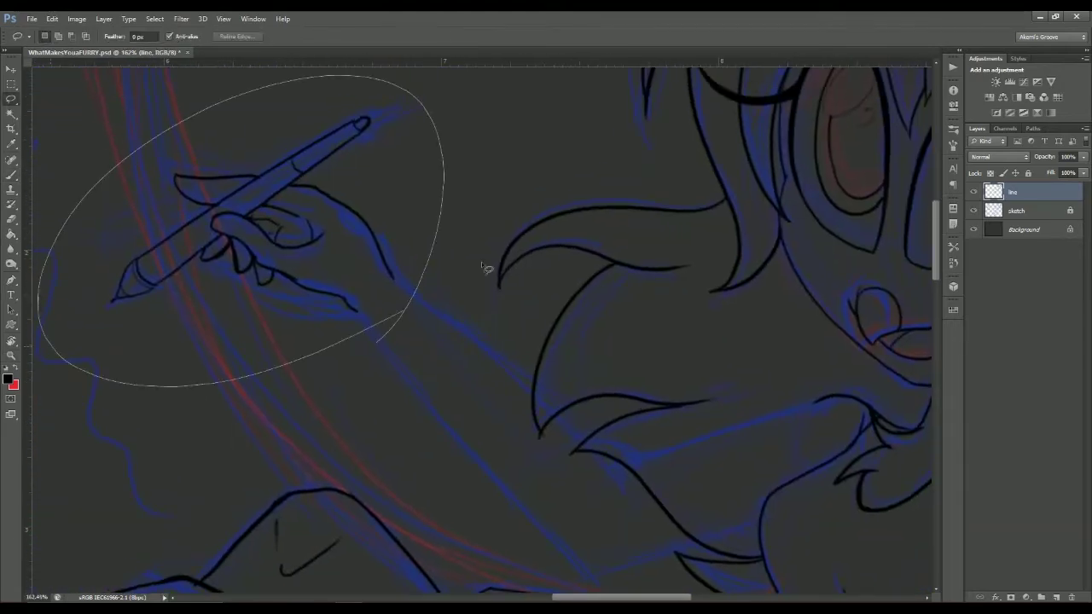
{"action": "key", "text": "z"}
{"action": "scroll", "coordinate": [532, 234], "scroll_direction": "up", "scroll_amount": 2}
{"action": "key", "text": "v"}
{"action": "left_click", "coordinate": [268, 223]}
- Ink the raised forearm's upper contour from the wrist to the elbow across the hair strands
{"action": "key", "text": "b"}
{"action": "scroll", "coordinate": [358, 213], "scroll_direction": "down", "scroll_amount": 3}
{"action": "scroll", "coordinate": [418, 218], "scroll_direction": "right", "scroll_amount": 2}
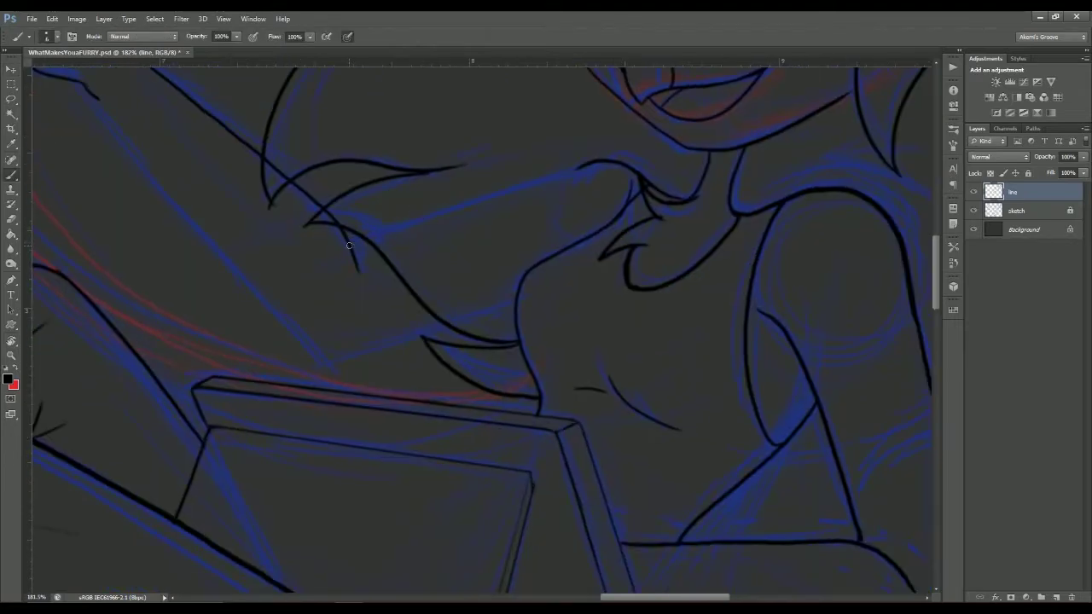
{"action": "left_click_drag", "start_coordinate": [349, 245], "coordinate": [597, 167]}
{"action": "scroll", "coordinate": [657, 212], "scroll_direction": "left", "scroll_amount": 4}
- Try to ink the raised forearm's lower contour from the wrist
{"action": "scroll", "coordinate": [373, 312], "scroll_direction": "up", "scroll_amount": 2}
{"action": "left_click_drag", "start_coordinate": [252, 160], "coordinate": [372, 308]}
{"action": "scroll", "coordinate": [374, 312], "scroll_direction": "down", "scroll_amount": 3}
{"action": "scroll", "coordinate": [374, 312], "scroll_direction": "right", "scroll_amount": 2}
{"action": "key", "text": "z"}
{"action": "scroll", "coordinate": [585, 207], "scroll_direction": "down", "scroll_amount": 5}
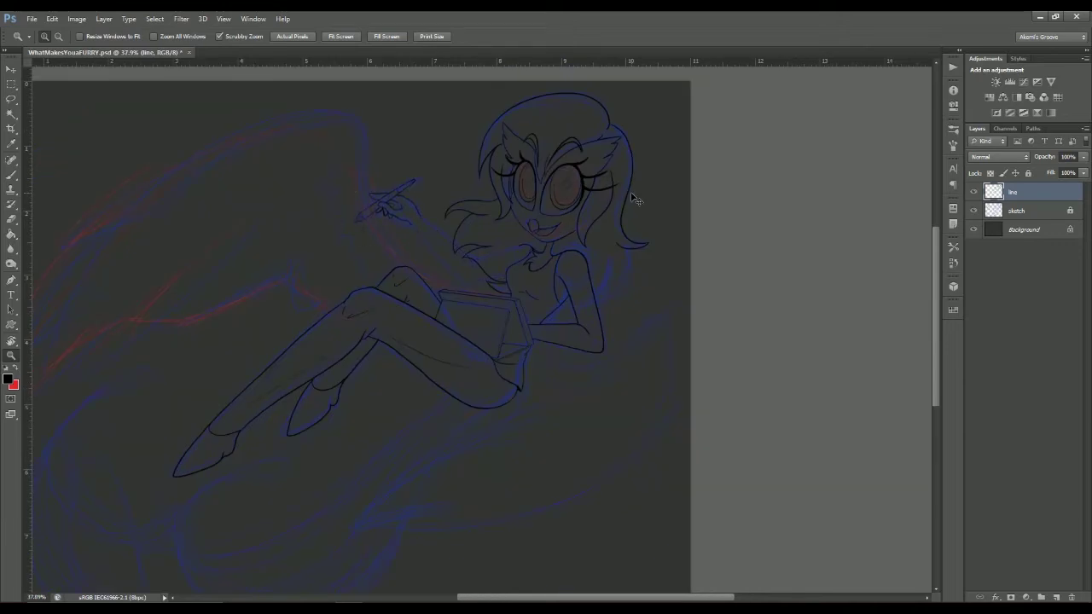
- Rotate the canvas and ink the raised forearm's lower contour from the wrist toward the elbow
{"action": "scroll", "coordinate": [629, 195], "scroll_direction": "up", "scroll_amount": 5}
{"action": "key", "text": "b"}
{"action": "scroll", "coordinate": [278, 239], "scroll_direction": "down", "scroll_amount": 2}
{"action": "scroll", "coordinate": [278, 239], "scroll_direction": "left", "scroll_amount": 3}
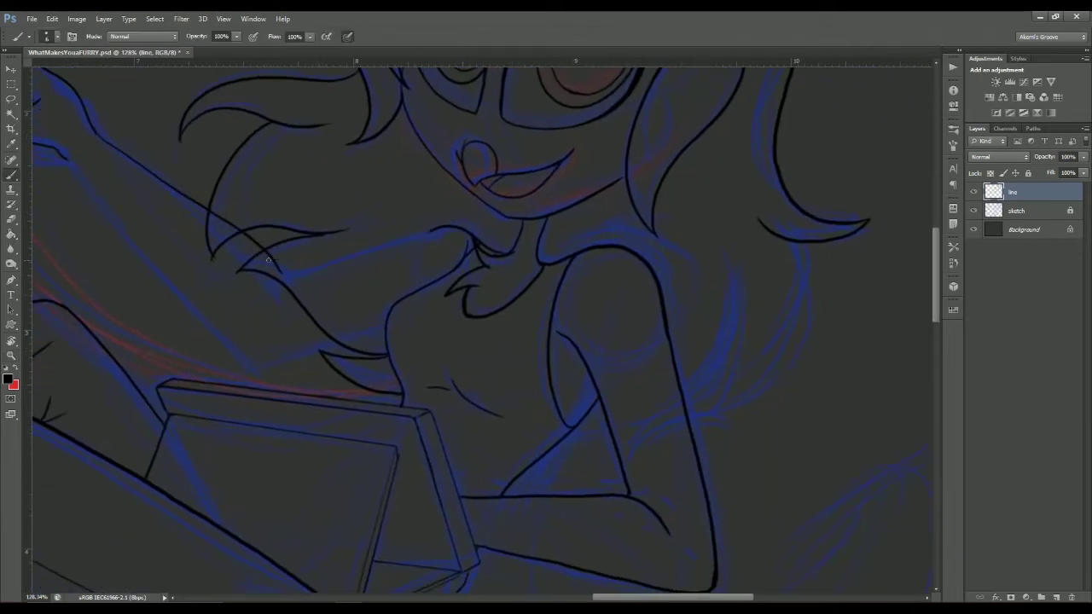
{"action": "scroll", "coordinate": [469, 285], "scroll_direction": "down", "scroll_amount": 1}
{"action": "scroll", "coordinate": [469, 285], "scroll_direction": "right", "scroll_amount": 1}
{"action": "scroll", "coordinate": [443, 315], "scroll_direction": "left", "scroll_amount": 2}
{"action": "scroll", "coordinate": [419, 341], "scroll_direction": "right", "scroll_amount": 3}
{"action": "scroll", "coordinate": [420, 342], "scroll_direction": "left", "scroll_amount": 5}
{"action": "scroll", "coordinate": [500, 238], "scroll_direction": "right", "scroll_amount": 1}
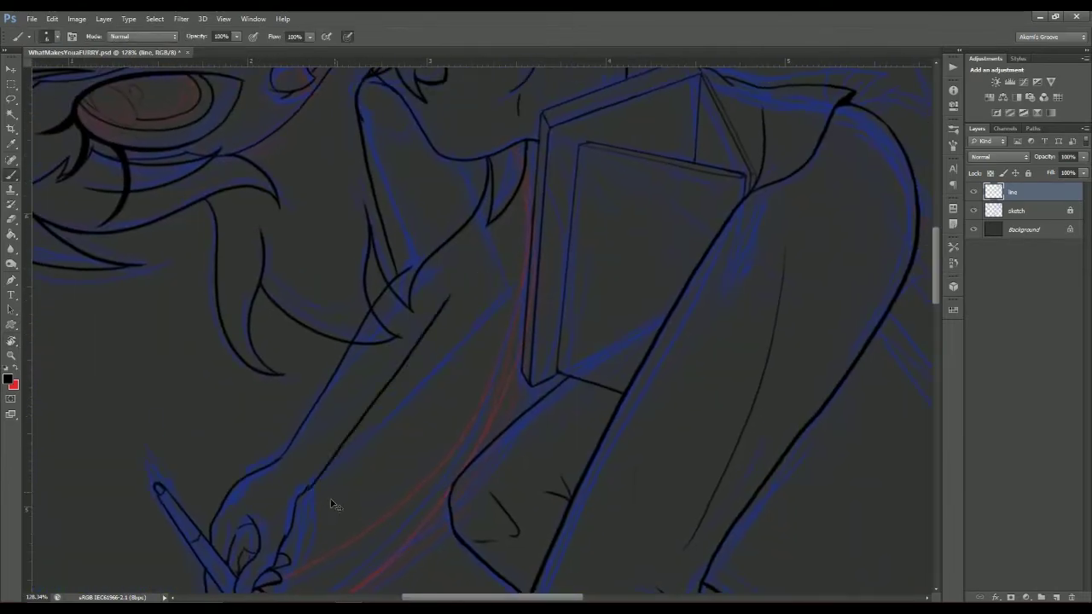
- Straighten the rotated canvas, marquee-select the stylus hand area, and reposition it with Free Transform
{"action": "scroll", "coordinate": [428, 389], "scroll_direction": "up", "scroll_amount": 1}
{"action": "key", "text": "r"}
{"action": "left_click_drag", "start_coordinate": [483, 317], "coordinate": [687, 293]}
{"action": "key", "text": "Escape"}
{"action": "key", "text": "z"}
{"action": "left_click_drag", "start_coordinate": [550, 251], "coordinate": [611, 268]}
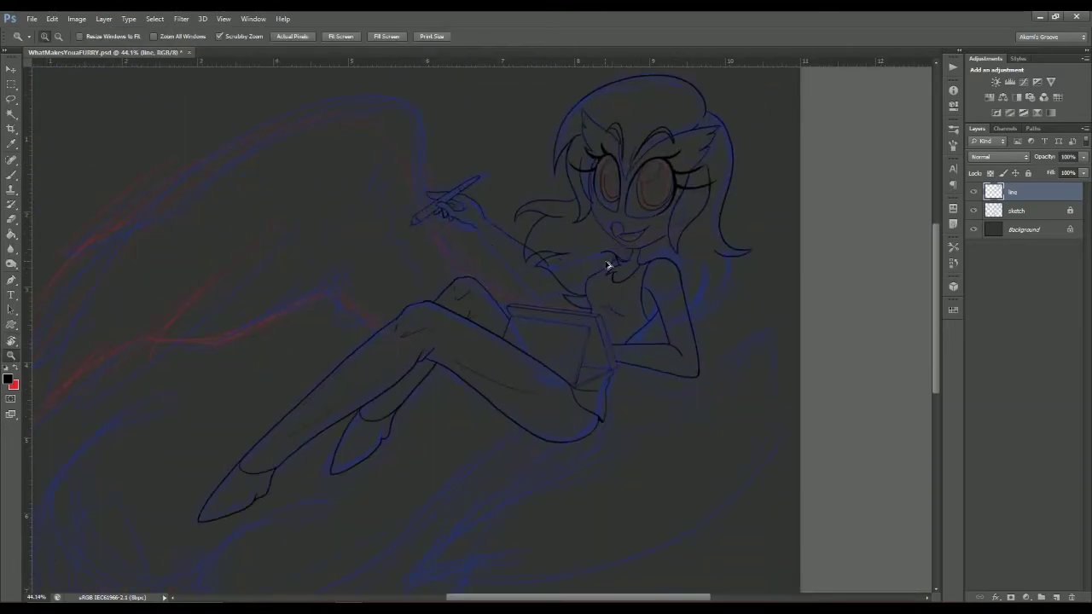
{"action": "scroll", "coordinate": [453, 261], "scroll_direction": "up", "scroll_amount": 3}
{"action": "key", "text": "m"}
{"action": "left_click_drag", "start_coordinate": [171, 110], "coordinate": [465, 276]}
{"action": "scroll", "coordinate": [511, 324], "scroll_direction": "right", "scroll_amount": 3}
{"action": "key", "text": "v"}
{"action": "left_click_drag", "start_coordinate": [307, 230], "coordinate": [308, 233]}
{"action": "key", "text": "ctrl+t"}
{"action": "scroll", "coordinate": [309, 232], "scroll_direction": "down", "scroll_amount": 2}
{"action": "key", "text": "Return"}
{"action": "key", "text": "ctrl+d"}
- Ink the raised forearm's lower contour from the wrist to the elbow and along the upper arm's underside to the torso
{"action": "key", "text": "b"}
{"action": "scroll", "coordinate": [401, 259], "scroll_direction": "down", "scroll_amount": 3}
{"action": "scroll", "coordinate": [401, 259], "scroll_direction": "right", "scroll_amount": 3}
{"action": "scroll", "coordinate": [361, 277], "scroll_direction": "down", "scroll_amount": 1}
{"action": "scroll", "coordinate": [362, 277], "scroll_direction": "right", "scroll_amount": 1}
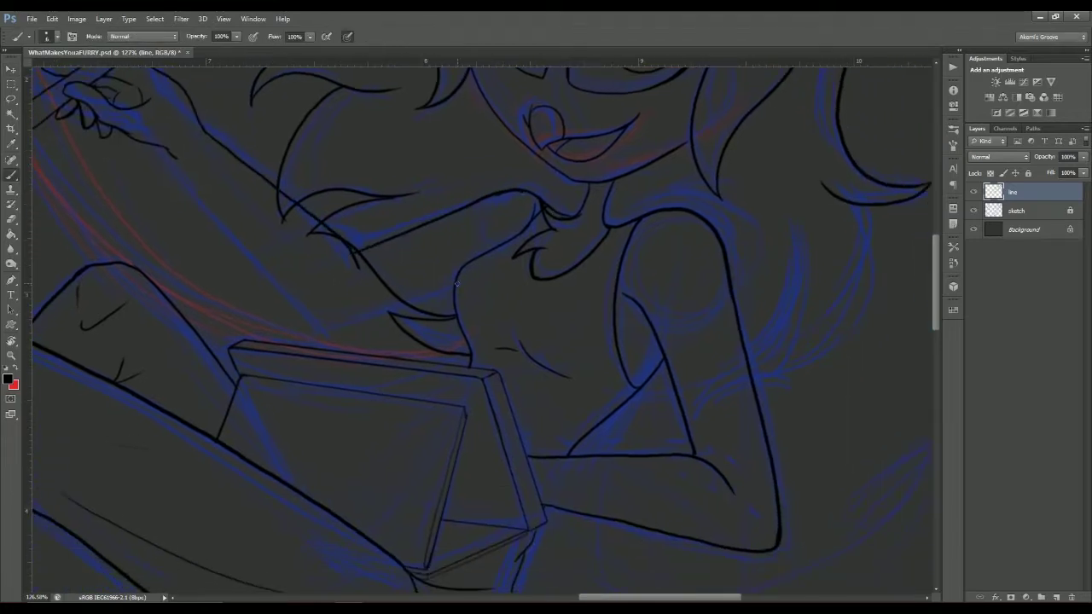
{"action": "scroll", "coordinate": [470, 268], "scroll_direction": "down", "scroll_amount": 2}
{"action": "scroll", "coordinate": [470, 268], "scroll_direction": "left", "scroll_amount": 3}
{"action": "scroll", "coordinate": [579, 212], "scroll_direction": "down", "scroll_amount": 3}
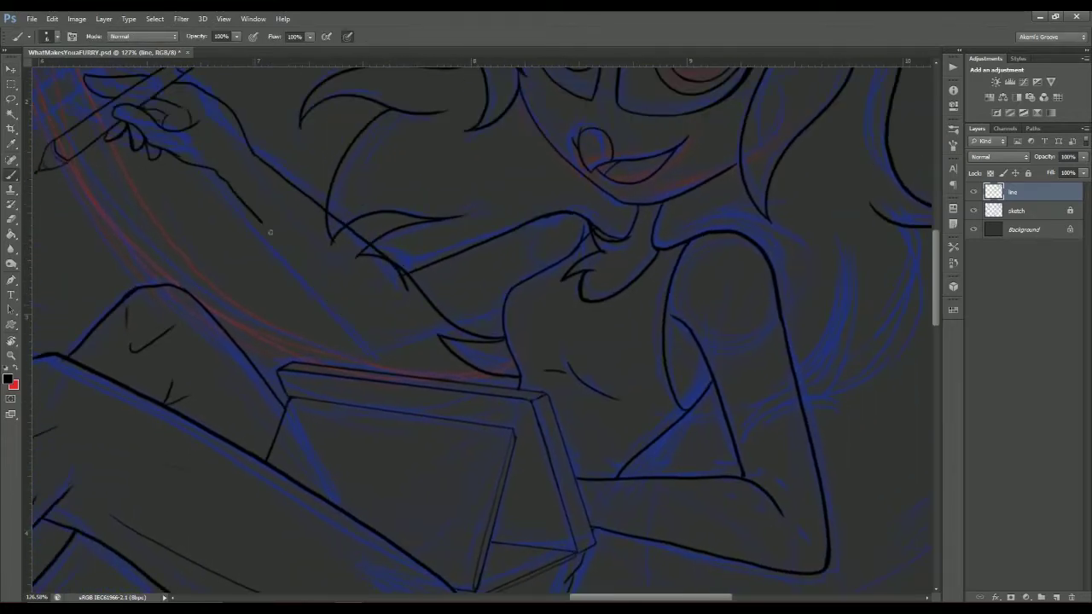
{"action": "key", "text": "z"}
{"action": "scroll", "coordinate": [561, 363], "scroll_direction": "down", "scroll_amount": 3}
{"action": "scroll", "coordinate": [561, 363], "scroll_direction": "up", "scroll_amount": 5}
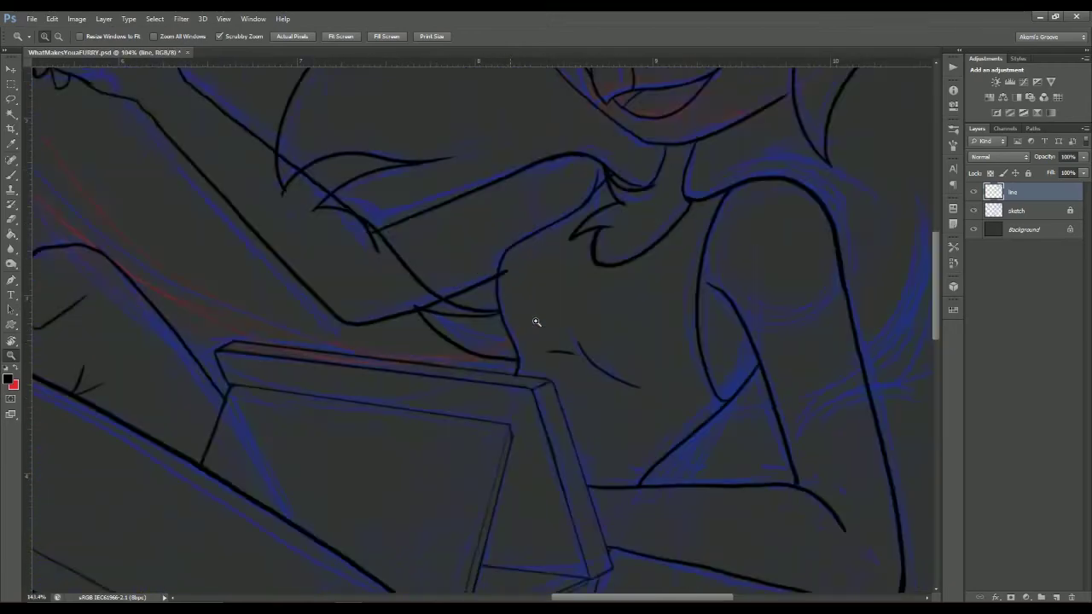
{"action": "key", "text": "b"}
{"action": "left_click_drag", "start_coordinate": [287, 235], "coordinate": [478, 385]}
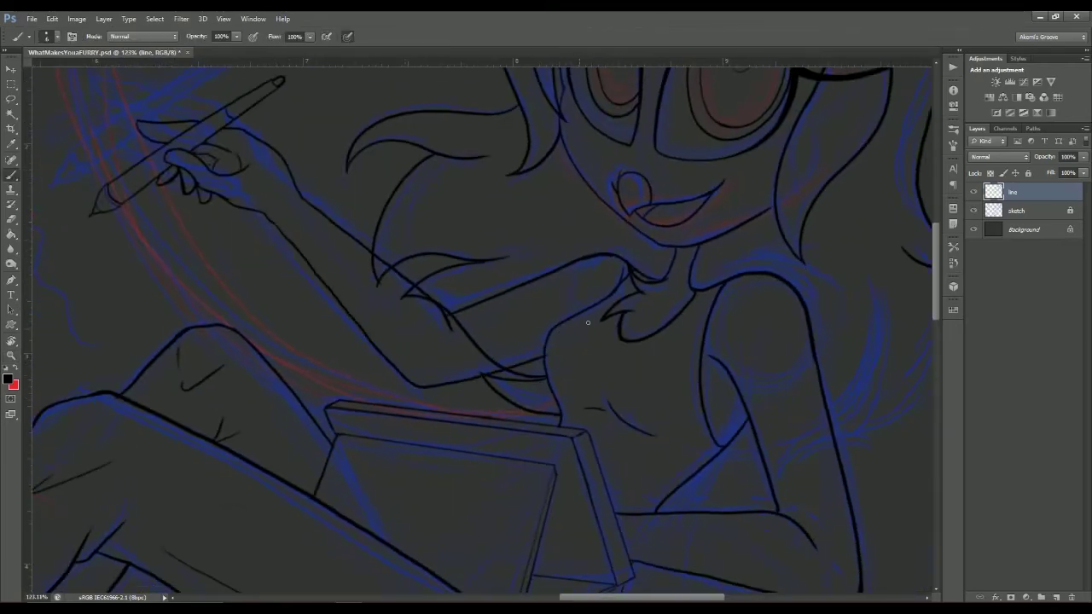
- Re-ink the top contour of the raised upper arm from the elbow crease to the shoulder with a heavier line
{"action": "key", "text": "z"}
{"action": "scroll", "coordinate": [532, 244], "scroll_direction": "up", "scroll_amount": 2}
{"action": "key", "text": "b"}
{"action": "mouse_move", "coordinate": [317, 254]}
{"action": "left_mouse_down"}
{"action": "mouse_move", "coordinate": [502, 216]}
{"action": "mouse_move", "coordinate": [504, 189]}
{"action": "left_mouse_up"}
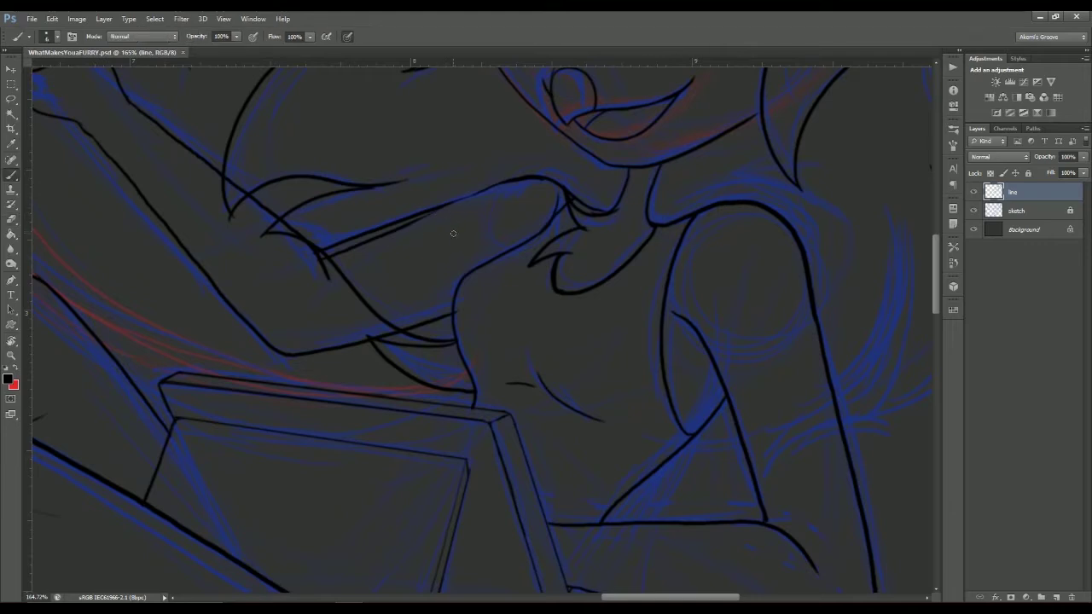
{"action": "scroll", "coordinate": [495, 229], "scroll_direction": "up", "scroll_amount": 5}
{"action": "key", "text": "e"}
{"action": "scroll", "coordinate": [621, 177], "scroll_direction": "right", "scroll_amount": 2}
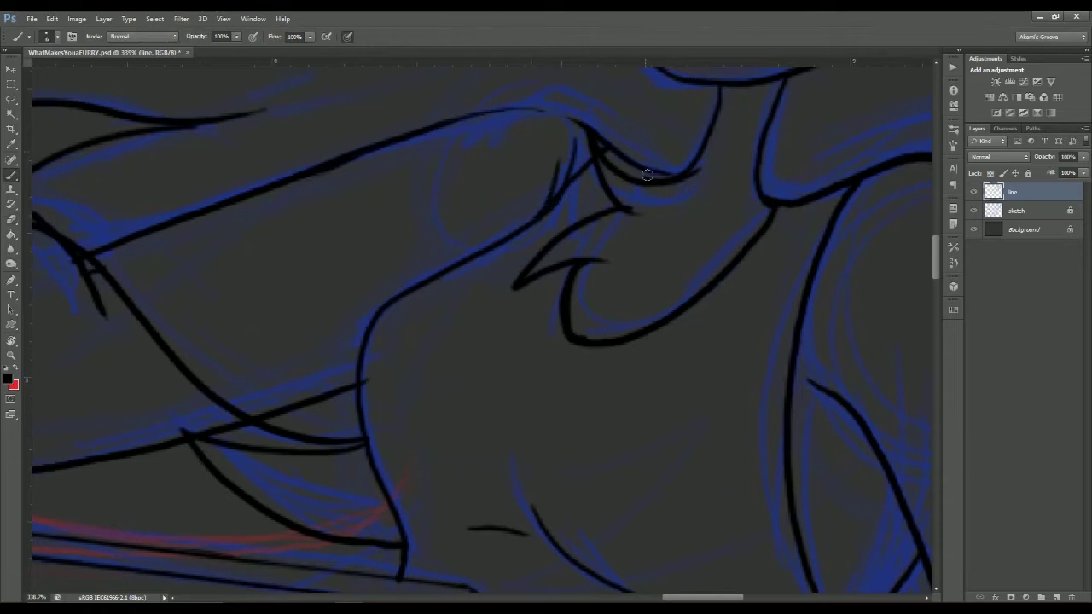
- Clean up the overlapping strokes where the raised arm's shoulder meets the neck fur and touch up the contour
{"action": "key", "text": "h"}
{"action": "mouse_move", "coordinate": [614, 162]}
{"action": "left_mouse_down"}
{"action": "mouse_move", "coordinate": [597, 207]}
{"action": "mouse_move", "coordinate": [170, 243]}
{"action": "mouse_move", "coordinate": [604, 175]}
{"action": "left_mouse_up"}
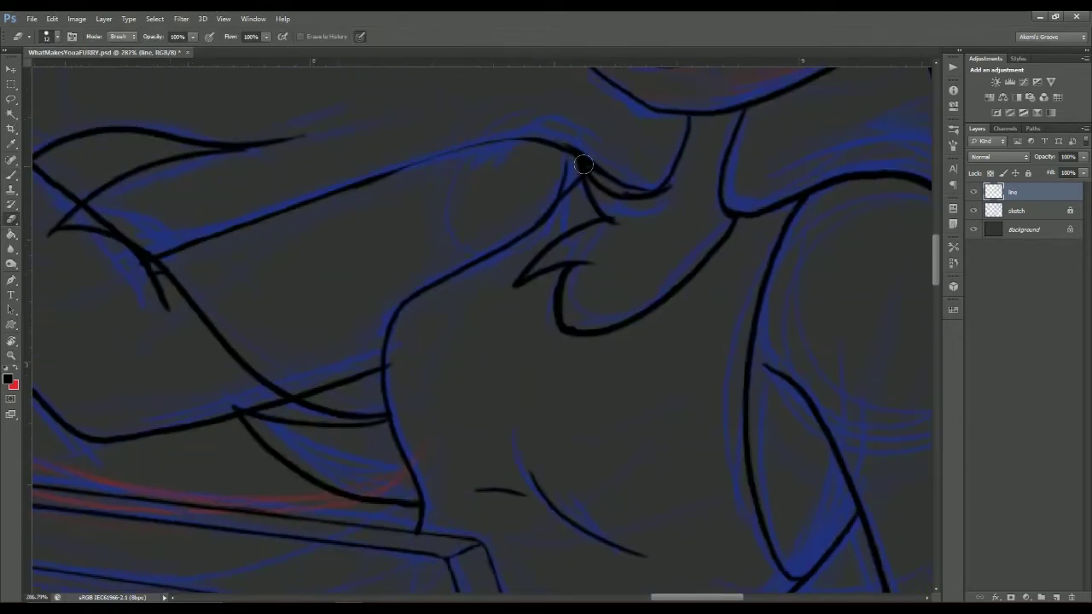
{"action": "left_click_drag", "start_coordinate": [434, 180], "coordinate": [613, 164]}
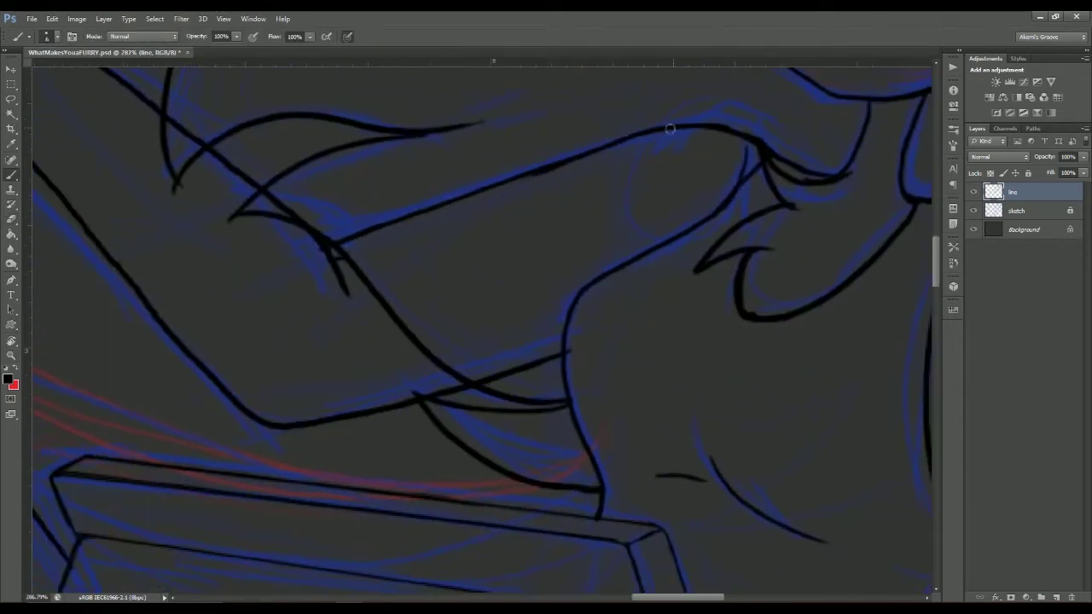
{"action": "mouse_move", "coordinate": [337, 249]}
{"action": "left_mouse_down"}
{"action": "mouse_move", "coordinate": [458, 370]}
{"action": "mouse_move", "coordinate": [302, 232]}
{"action": "mouse_move", "coordinate": [434, 346]}
{"action": "mouse_move", "coordinate": [451, 268]}
{"action": "mouse_move", "coordinate": [334, 190]}
{"action": "mouse_move", "coordinate": [652, 286]}
{"action": "left_mouse_up"}
- Erase the stray hair and arm line overlaps around the raised arm's elbow crease
{"action": "key", "text": "b"}
{"action": "key", "text": "e"}
{"action": "key", "text": "z"}
{"action": "left_click_drag", "start_coordinate": [482, 299], "coordinate": [597, 299]}
{"action": "key", "text": "e"}
{"action": "key", "text": "z"}
{"action": "left_click_drag", "start_coordinate": [446, 294], "coordinate": [358, 294]}
{"action": "mouse_move", "coordinate": [597, 372]}
{"action": "left_mouse_down"}
{"action": "mouse_move", "coordinate": [678, 372]}
{"action": "mouse_move", "coordinate": [482, 448]}
{"action": "left_mouse_up"}
- Ink the long pointed hair lock falling behind the shoulder and across the lowered arm
{"action": "key", "text": "b"}
{"action": "left_click_drag", "start_coordinate": [680, 175], "coordinate": [556, 394]}
{"action": "left_click_drag", "start_coordinate": [606, 167], "coordinate": [489, 442]}
{"action": "left_click_drag", "start_coordinate": [543, 344], "coordinate": [409, 405]}
- Add a new layer and ink a long curve sweeping from the tablet's corner across the torso to the hair
{"action": "mouse_move", "coordinate": [435, 359]}
{"action": "left_mouse_down"}
{"action": "mouse_move", "coordinate": [674, 298]}
{"action": "mouse_move", "coordinate": [827, 304]}
{"action": "left_mouse_up"}
{"action": "left_click_drag", "start_coordinate": [635, 312], "coordinate": [774, 274]}
{"action": "left_click", "coordinate": [1057, 590]}
{"action": "mouse_move", "coordinate": [579, 283]}
{"action": "left_mouse_down"}
{"action": "mouse_move", "coordinate": [508, 348]}
{"action": "mouse_move", "coordinate": [434, 336]}
{"action": "left_mouse_up"}
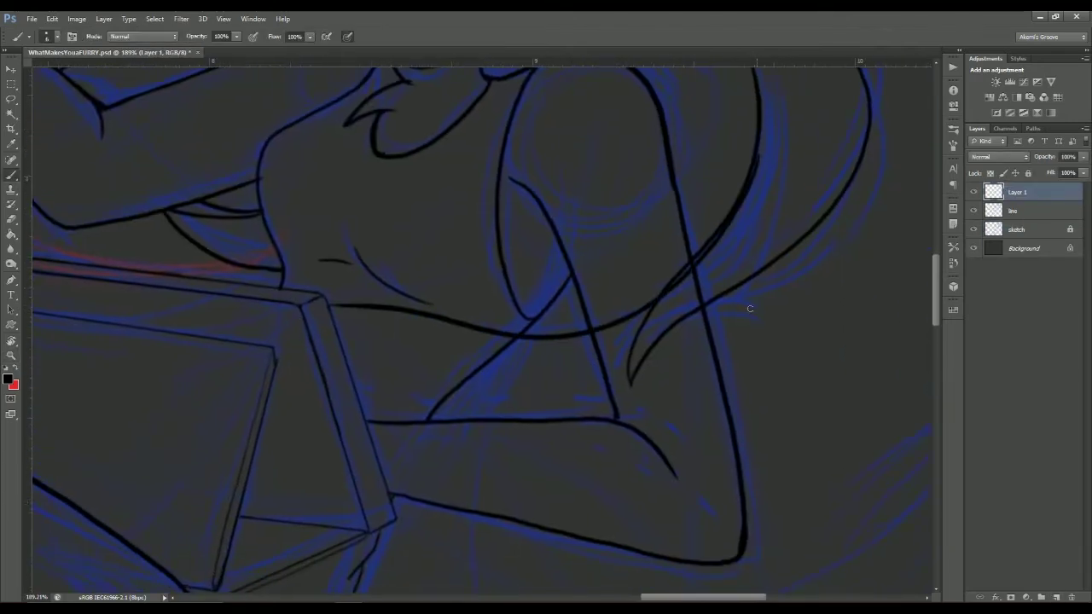
- Erase the sweeping curve where it crosses the torso and arm, keeping the piece in the gap between them
{"action": "key", "text": "e"}
{"action": "left_click_drag", "start_coordinate": [596, 327], "coordinate": [714, 227]}
{"action": "scroll", "coordinate": [714, 227], "scroll_direction": "up", "scroll_amount": 5}
{"action": "scroll", "coordinate": [633, 429], "scroll_direction": "down", "scroll_amount": 5}
{"action": "key", "text": "z"}
{"action": "scroll", "coordinate": [705, 434], "scroll_direction": "down", "scroll_amount": 5}
{"action": "scroll", "coordinate": [704, 434], "scroll_direction": "up", "scroll_amount": 2}
{"action": "key", "text": "b"}
{"action": "scroll", "coordinate": [504, 375], "scroll_direction": "up", "scroll_amount": 5}
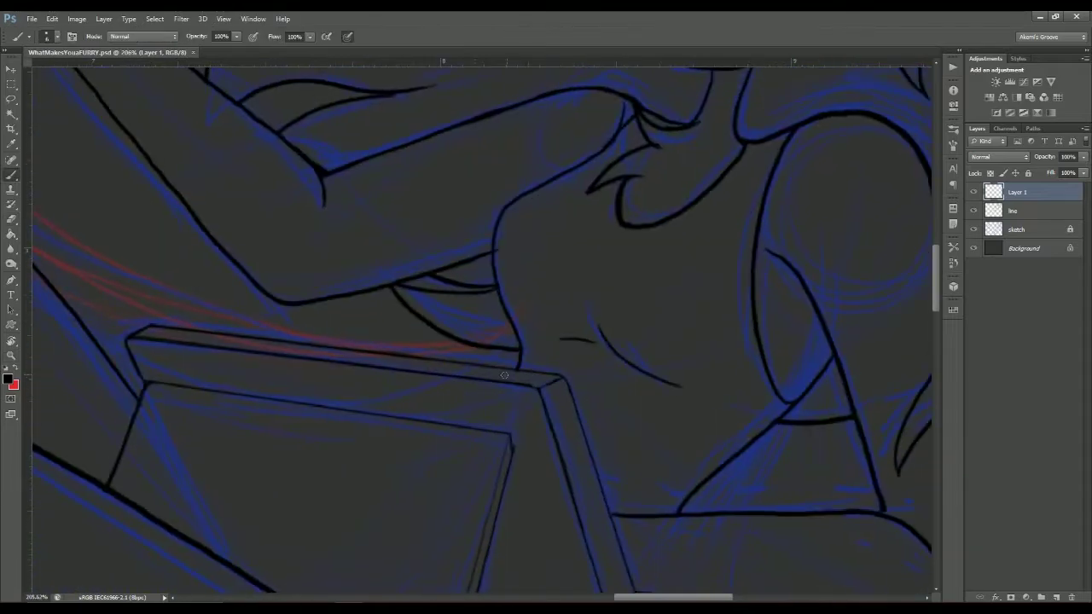
- Erase the lowered arm's outline inside the hair lock on the line layer, and merge the new layer down into it
{"action": "key", "text": "z"}
{"action": "scroll", "coordinate": [713, 503], "scroll_direction": "down", "scroll_amount": 5}
{"action": "key", "text": "alt+bracketleft"}
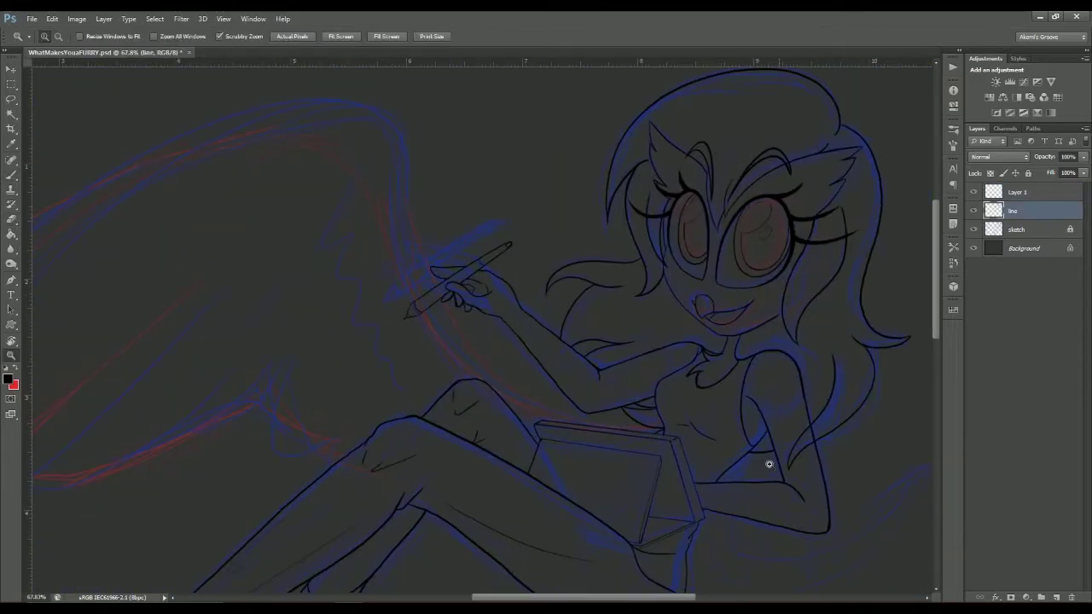
{"action": "key", "text": "e"}
{"action": "scroll", "coordinate": [624, 303], "scroll_direction": "up", "scroll_amount": 5}
{"action": "key", "text": "alt+bracketright"}
{"action": "key", "text": "ctrl+e"}
- Add a new layer and ink the large wing's leading edge and the first feather near its tip
{"action": "key", "text": "z"}
{"action": "scroll", "coordinate": [607, 434], "scroll_direction": "down", "scroll_amount": 5}
{"action": "scroll", "coordinate": [733, 335], "scroll_direction": "up", "scroll_amount": 2}
{"action": "mouse_move", "coordinate": [732, 335]}
{"action": "left_mouse_down"}
{"action": "mouse_move", "coordinate": [844, 281]}
{"action": "mouse_move", "coordinate": [784, 370]}
{"action": "mouse_move", "coordinate": [930, 389]}
{"action": "left_mouse_up"}
{"action": "key", "text": "ctrl+shift+alt+n"}
{"action": "key", "text": "b"}
{"action": "left_click_drag", "start_coordinate": [634, 122], "coordinate": [268, 341]}
{"action": "key", "text": "ctrl+z"}
{"action": "left_click_drag", "start_coordinate": [422, 243], "coordinate": [281, 312]}
{"action": "left_click_drag", "start_coordinate": [446, 284], "coordinate": [523, 220]}
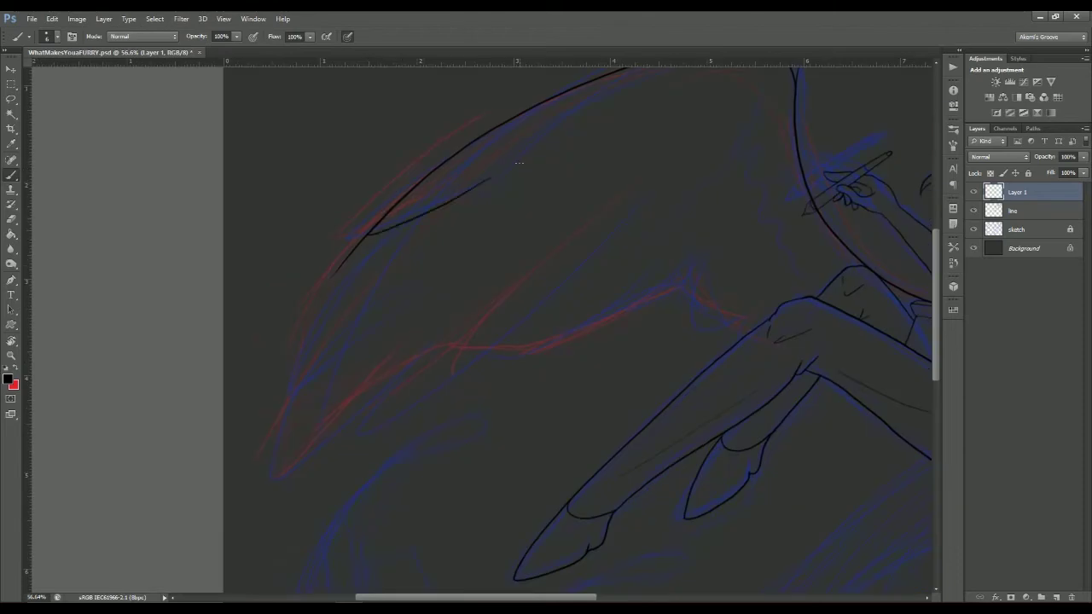
- Ink the long pointed feathers at the large wing's tip, including the long inner feather line
{"action": "key", "text": "ctrl+z"}
{"action": "left_click_drag", "start_coordinate": [406, 221], "coordinate": [271, 431]}
{"action": "left_click_drag", "start_coordinate": [430, 339], "coordinate": [259, 498]}
{"action": "left_click_drag", "start_coordinate": [672, 266], "coordinate": [604, 255]}
{"action": "key", "text": "ctrl+z"}
{"action": "mouse_move", "coordinate": [599, 166]}
{"action": "left_mouse_down"}
{"action": "mouse_move", "coordinate": [294, 452]}
{"action": "mouse_move", "coordinate": [600, 179]}
{"action": "left_mouse_up"}
{"action": "key", "text": "ctrl+z"}
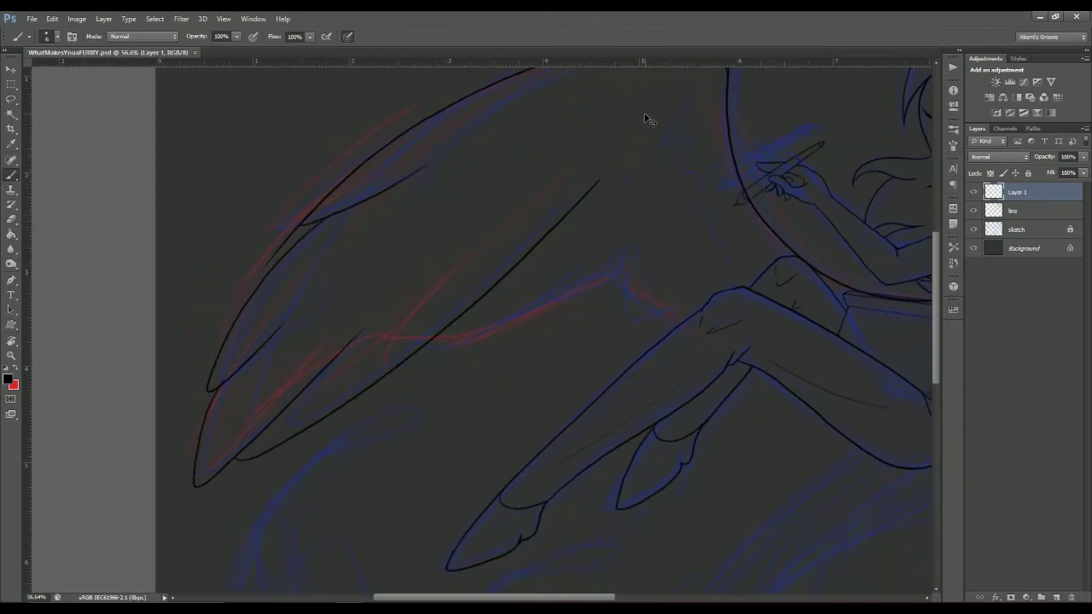
- Ink the large wing's lower edge from its notch across the legs and outward along the trailing edge
{"action": "left_click_drag", "start_coordinate": [651, 120], "coordinate": [582, 125]}
{"action": "left_click_drag", "start_coordinate": [861, 368], "coordinate": [752, 338]}
{"action": "left_click_drag", "start_coordinate": [444, 238], "coordinate": [355, 299]}
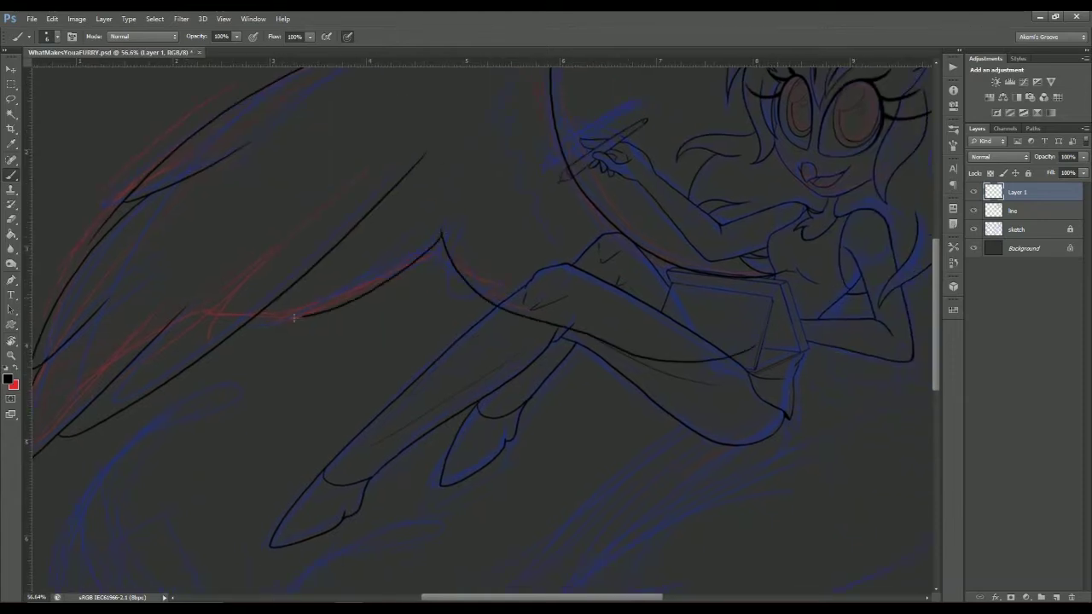
{"action": "left_click_drag", "start_coordinate": [248, 324], "coordinate": [160, 458]}
- Ink the second wing's outline and feather tips extending below the hips and lowered elbow
{"action": "left_click_drag", "start_coordinate": [682, 477], "coordinate": [497, 123]}
{"action": "left_click_drag", "start_coordinate": [627, 150], "coordinate": [448, 249]}
{"action": "key", "text": "ctrl+z"}
{"action": "left_click_drag", "start_coordinate": [734, 72], "coordinate": [294, 358]}
{"action": "mouse_move", "coordinate": [509, 269]}
{"action": "left_mouse_down"}
{"action": "mouse_move", "coordinate": [256, 416]}
{"action": "mouse_move", "coordinate": [642, 312]}
{"action": "left_mouse_up"}
{"action": "left_click_drag", "start_coordinate": [585, 370], "coordinate": [486, 420]}
{"action": "left_click_drag", "start_coordinate": [465, 432], "coordinate": [641, 260]}
{"action": "key", "text": "ctrl+z"}
{"action": "scroll", "coordinate": [596, 255], "scroll_direction": "up", "scroll_amount": 3}
{"action": "left_click_drag", "start_coordinate": [512, 111], "coordinate": [384, 435]}
{"action": "key", "text": "e"}
{"action": "left_click_drag", "start_coordinate": [511, 213], "coordinate": [494, 256]}
- Ink a row of small rounded feathers along the large wing's lower edge from the notch to the leg
{"action": "key", "text": "ctrl+0"}
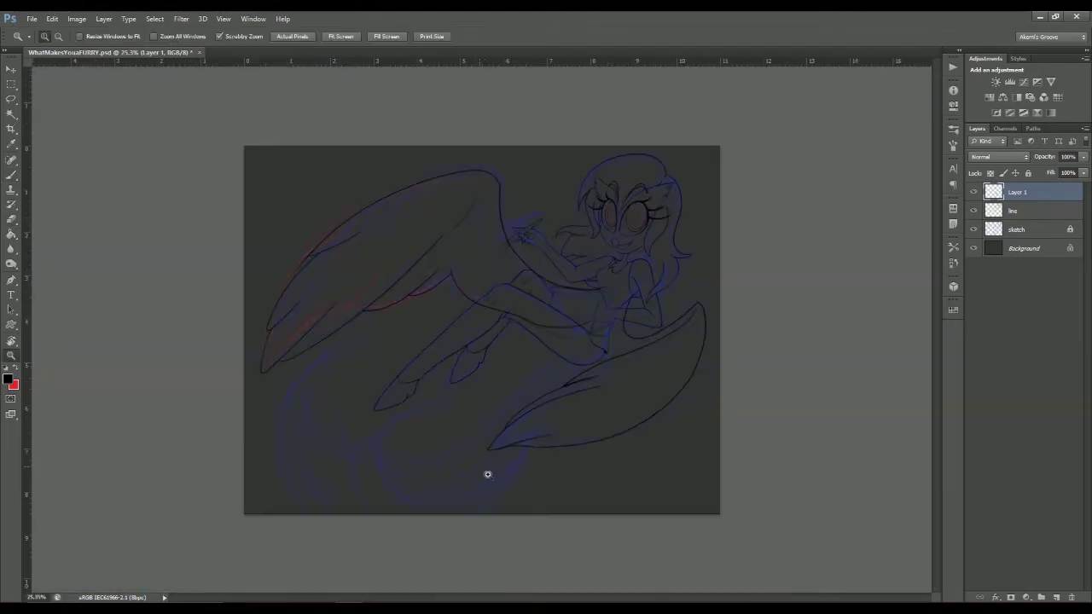
{"action": "key", "text": "ctrl+alt+0"}
{"action": "key", "text": "ctrl+0"}
{"action": "scroll", "coordinate": [502, 232], "scroll_direction": "up", "scroll_amount": 5}
{"action": "key", "text": "b"}
{"action": "left_click_drag", "start_coordinate": [670, 388], "coordinate": [602, 307]}
{"action": "key", "text": "z"}
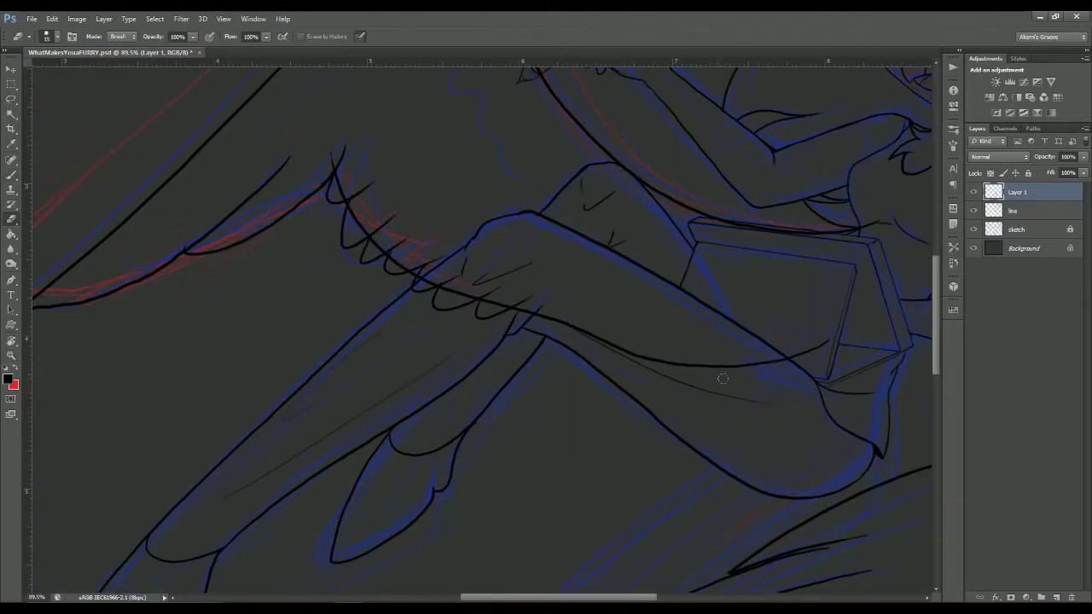
- Erase the wing's base curve over the legs and between the small rounded feathers
{"action": "left_click_drag", "start_coordinate": [463, 288], "coordinate": [600, 261]}
{"action": "key", "text": "b"}
{"action": "scroll", "coordinate": [600, 261], "scroll_direction": "up", "scroll_amount": 3}
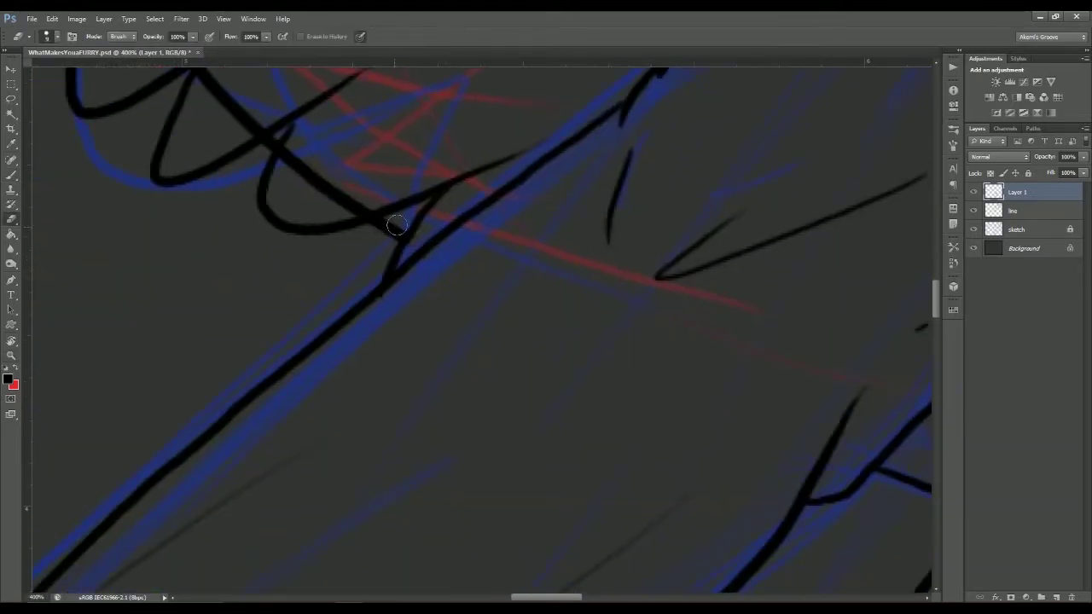
{"action": "left_click_drag", "start_coordinate": [396, 224], "coordinate": [477, 354]}
{"action": "left_click_drag", "start_coordinate": [363, 296], "coordinate": [554, 375]}
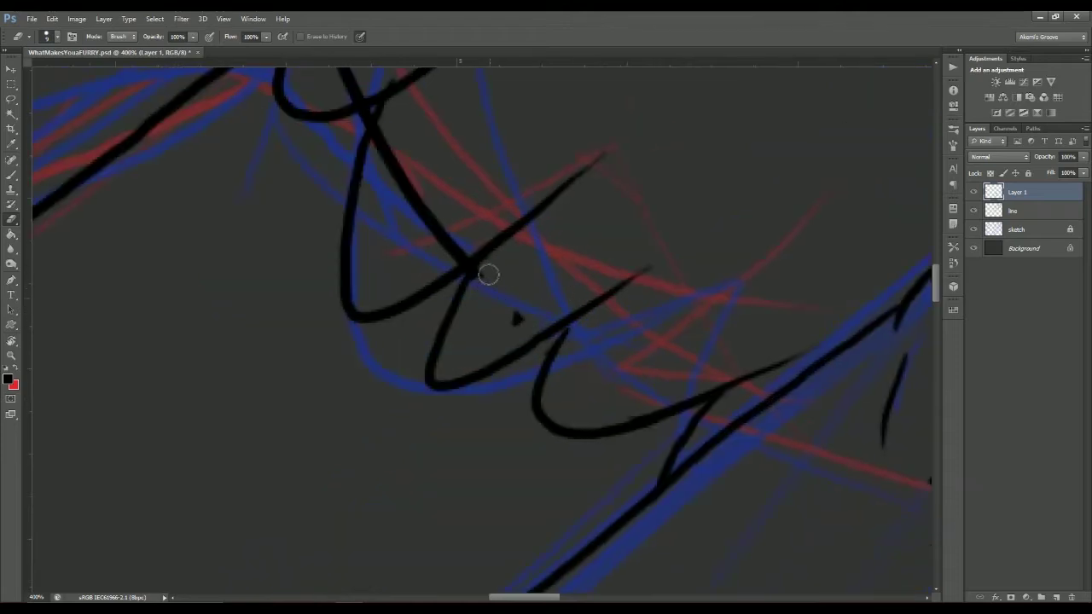
{"action": "mouse_move", "coordinate": [380, 151]}
{"action": "left_mouse_down"}
{"action": "mouse_move", "coordinate": [453, 295]}
{"action": "mouse_move", "coordinate": [517, 372]}
{"action": "left_mouse_up"}
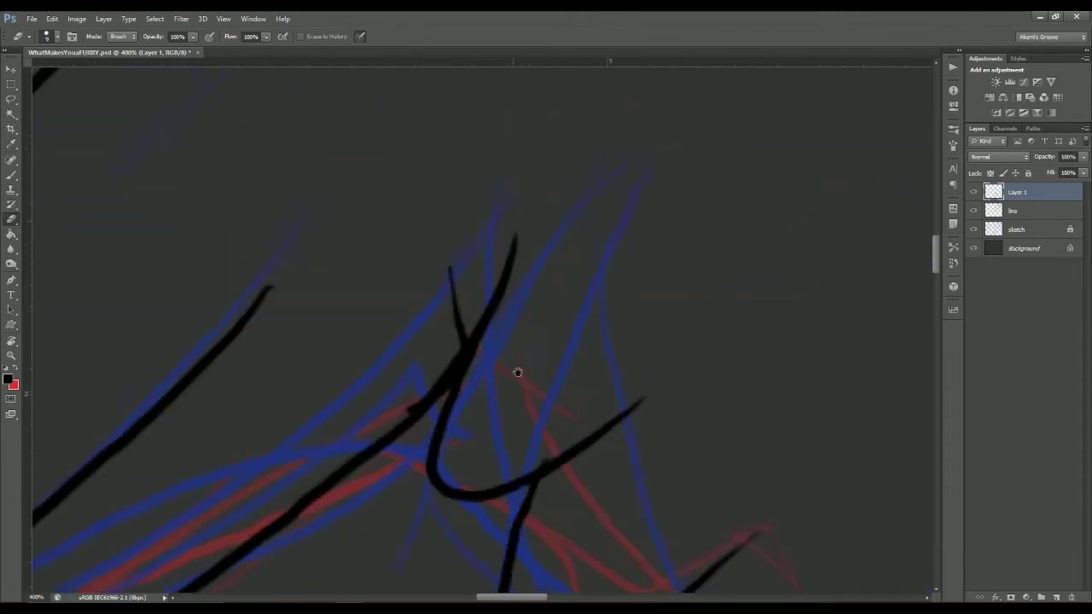
{"action": "key", "text": "z"}
{"action": "left_click_drag", "start_coordinate": [628, 315], "coordinate": [580, 178]}
{"action": "key", "text": "b"}
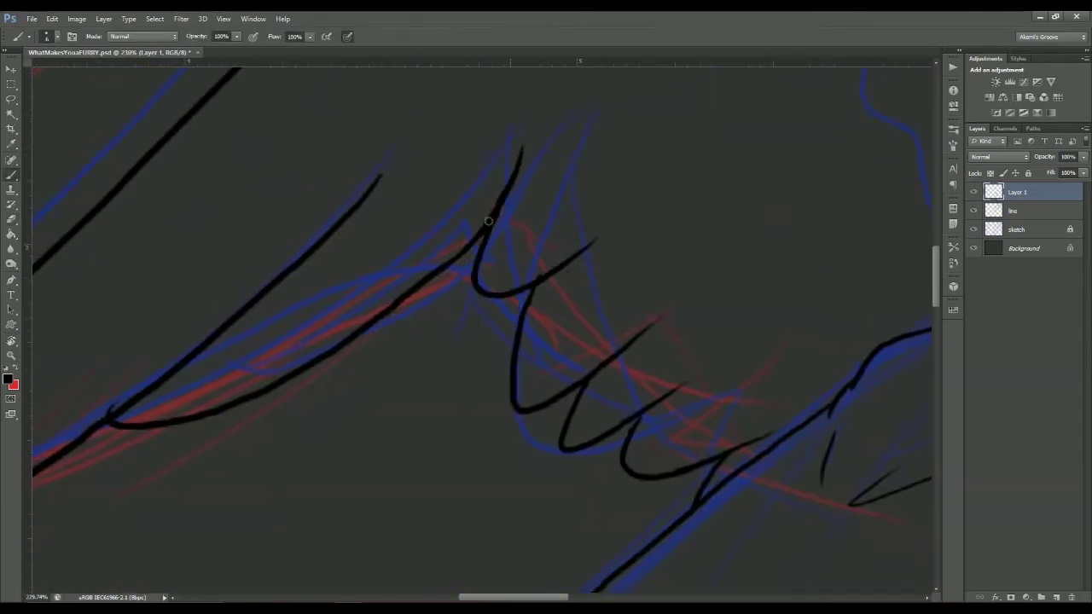
- Redraw the rounded feather at the wing's notch larger and ink pointed feathers beside it along the trailing edge
{"action": "left_click_drag", "start_coordinate": [488, 230], "coordinate": [585, 237]}
{"action": "key", "text": "e"}
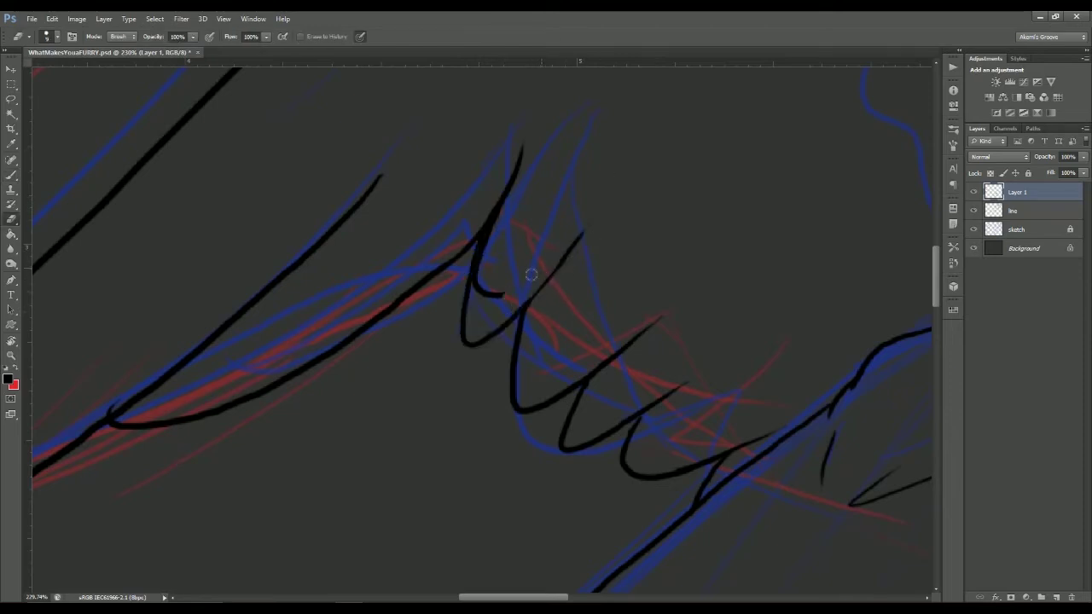
{"action": "key", "text": "b"}
{"action": "mouse_move", "coordinate": [702, 224]}
{"action": "left_mouse_down"}
{"action": "mouse_move", "coordinate": [455, 343]}
{"action": "mouse_move", "coordinate": [541, 253]}
{"action": "left_mouse_up"}
{"action": "left_click_drag", "start_coordinate": [476, 271], "coordinate": [439, 382]}
{"action": "left_click_drag", "start_coordinate": [418, 382], "coordinate": [580, 300]}
- Erase the overlapping trailing-edge lines inside the newly inked pointed feathers
{"action": "key", "text": "e"}
{"action": "scroll", "coordinate": [600, 283], "scroll_direction": "up", "scroll_amount": 5}
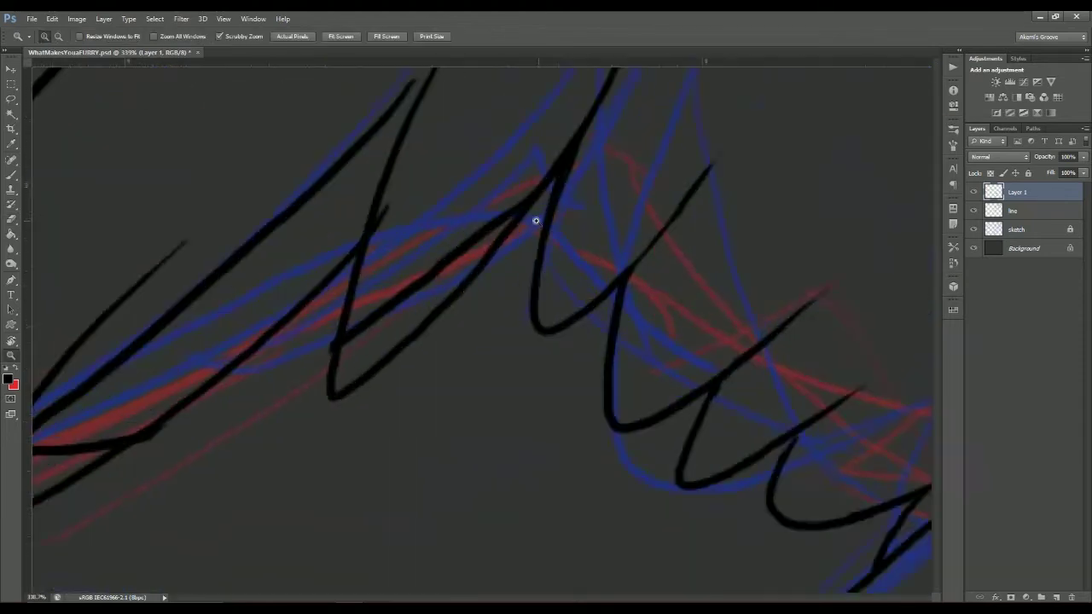
{"action": "left_click_drag", "start_coordinate": [536, 219], "coordinate": [438, 383]}
{"action": "scroll", "coordinate": [552, 415], "scroll_direction": "down", "scroll_amount": 4}
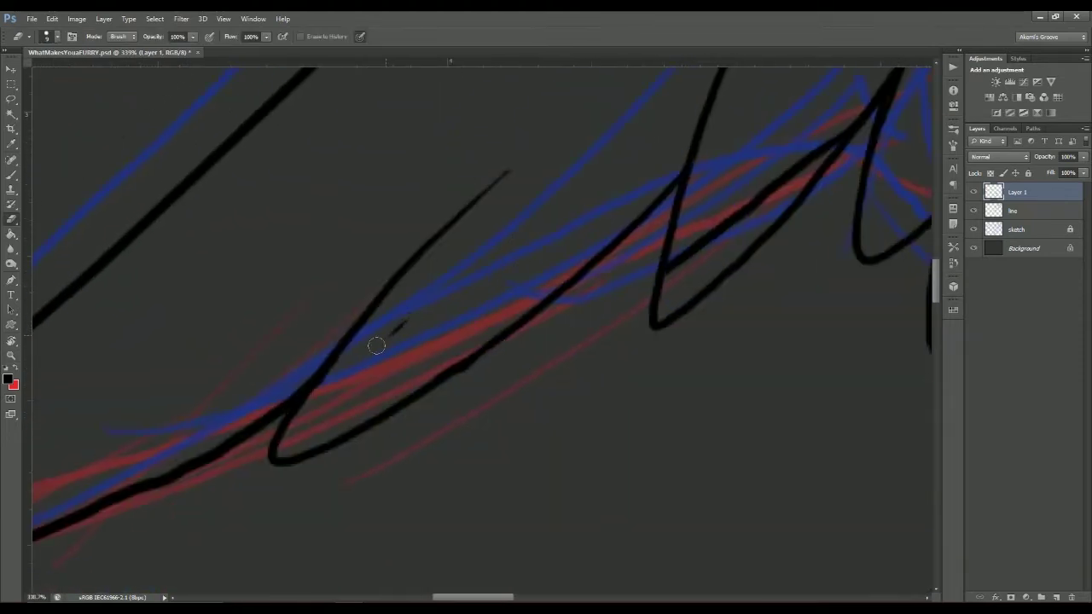
{"action": "scroll", "coordinate": [556, 356], "scroll_direction": "down", "scroll_amount": 3}
{"action": "scroll", "coordinate": [627, 493], "scroll_direction": "up", "scroll_amount": 5}
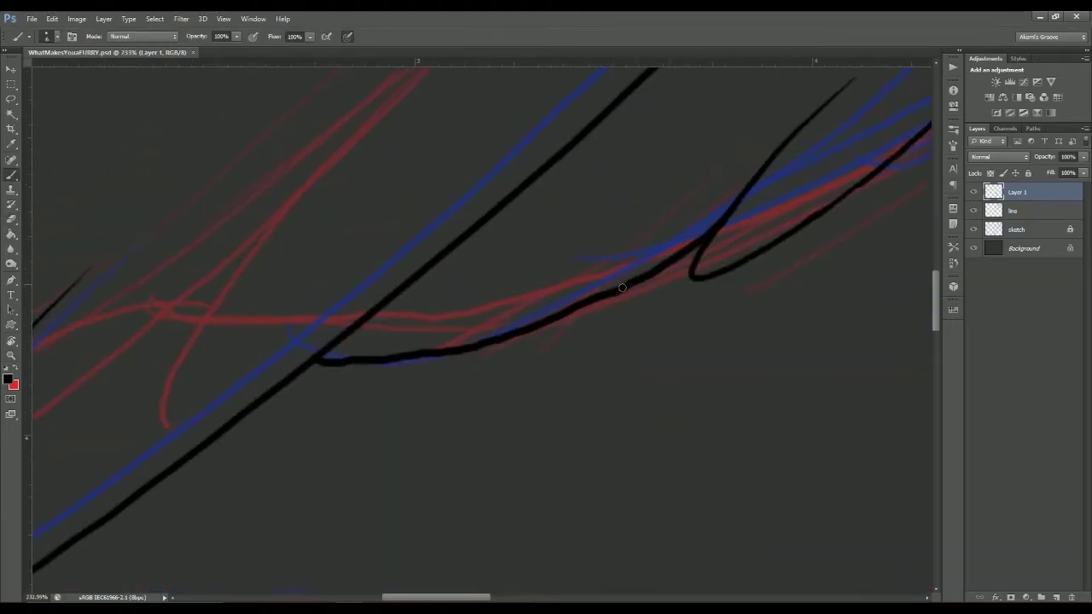
- Ink another feather where the trailing edge meets the long feather line and tidy its overlap
{"action": "left_click_drag", "start_coordinate": [554, 181], "coordinate": [545, 341]}
{"action": "left_click_drag", "start_coordinate": [282, 388], "coordinate": [619, 287]}
{"action": "key", "text": "e"}
- Ink short hatch marks for plumage down the large wing's inner area and near the second wing's base
{"action": "key", "text": "z"}
{"action": "scroll", "coordinate": [658, 347], "scroll_direction": "down", "scroll_amount": 4}
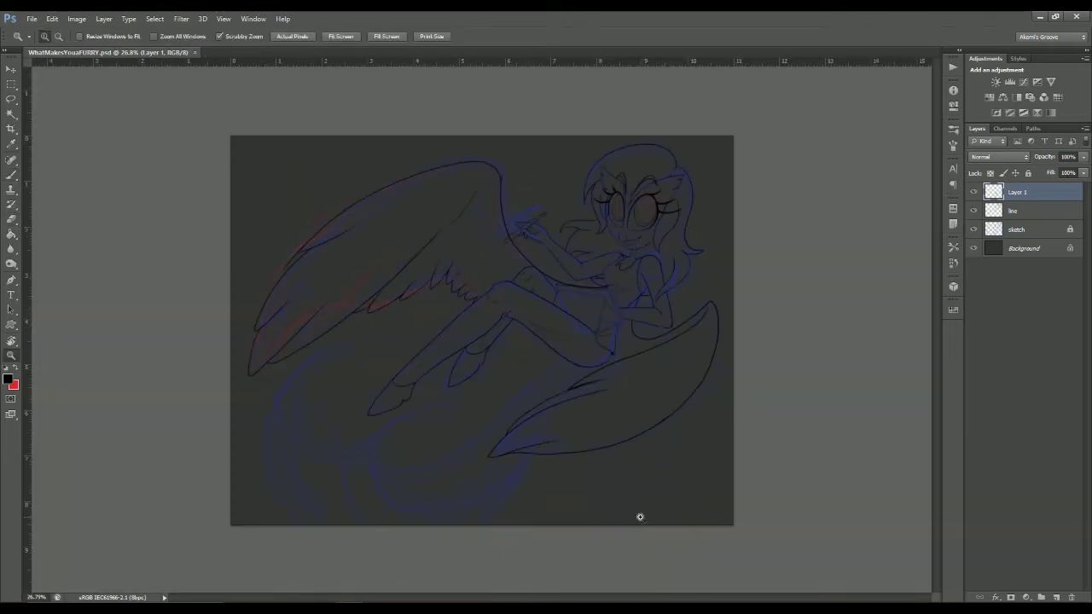
{"action": "scroll", "coordinate": [633, 286], "scroll_direction": "up", "scroll_amount": 4}
{"action": "scroll", "coordinate": [633, 287], "scroll_direction": "down", "scroll_amount": 3}
{"action": "scroll", "coordinate": [506, 219], "scroll_direction": "up", "scroll_amount": 3}
{"action": "key", "text": "b"}
{"action": "scroll", "coordinate": [511, 358], "scroll_direction": "down", "scroll_amount": 2}
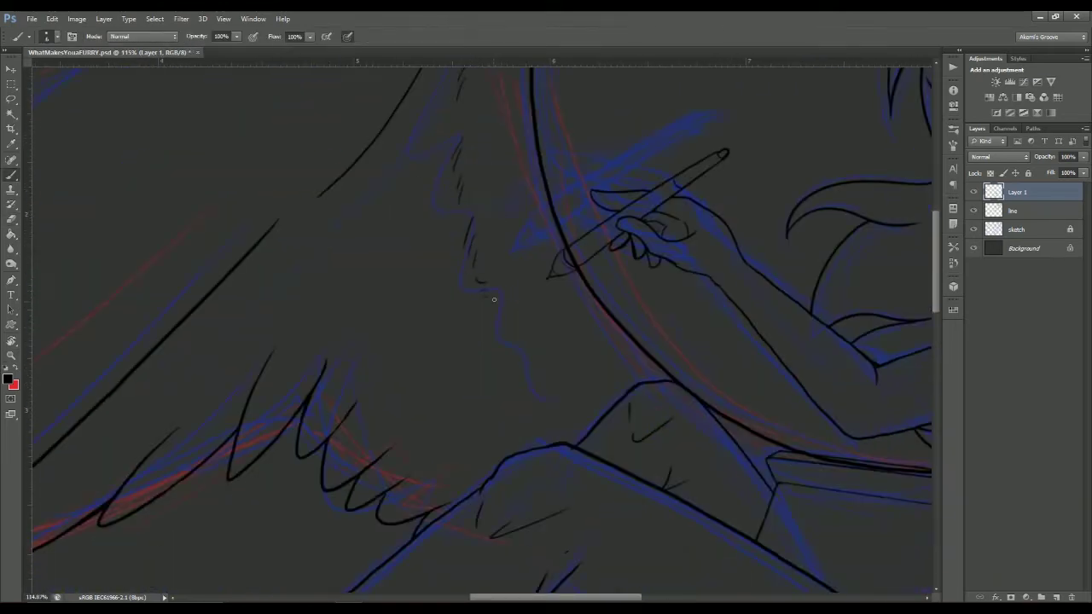
{"action": "scroll", "coordinate": [503, 330], "scroll_direction": "down", "scroll_amount": 3}
{"action": "scroll", "coordinate": [503, 330], "scroll_direction": "right", "scroll_amount": 5}
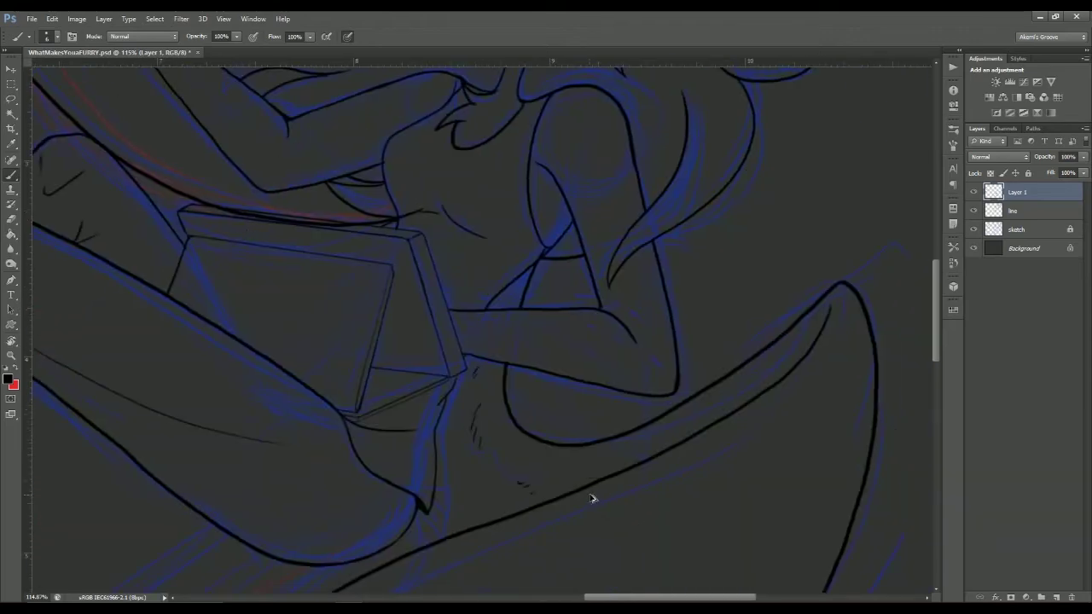
- Erase the stray line overlaps at the feather tips of both wings
{"action": "scroll", "coordinate": [540, 489], "scroll_direction": "down", "scroll_amount": 3}
{"action": "scroll", "coordinate": [636, 429], "scroll_direction": "up", "scroll_amount": 4}
{"action": "key", "text": "e"}
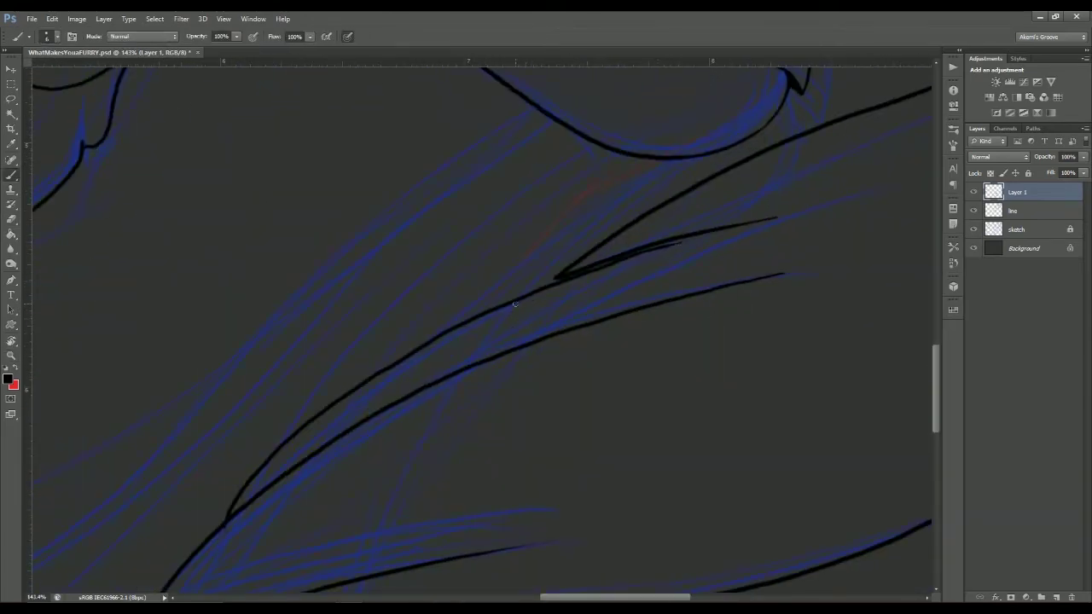
{"action": "scroll", "coordinate": [652, 307], "scroll_direction": "down", "scroll_amount": 4}
{"action": "scroll", "coordinate": [358, 247], "scroll_direction": "up", "scroll_amount": 4}
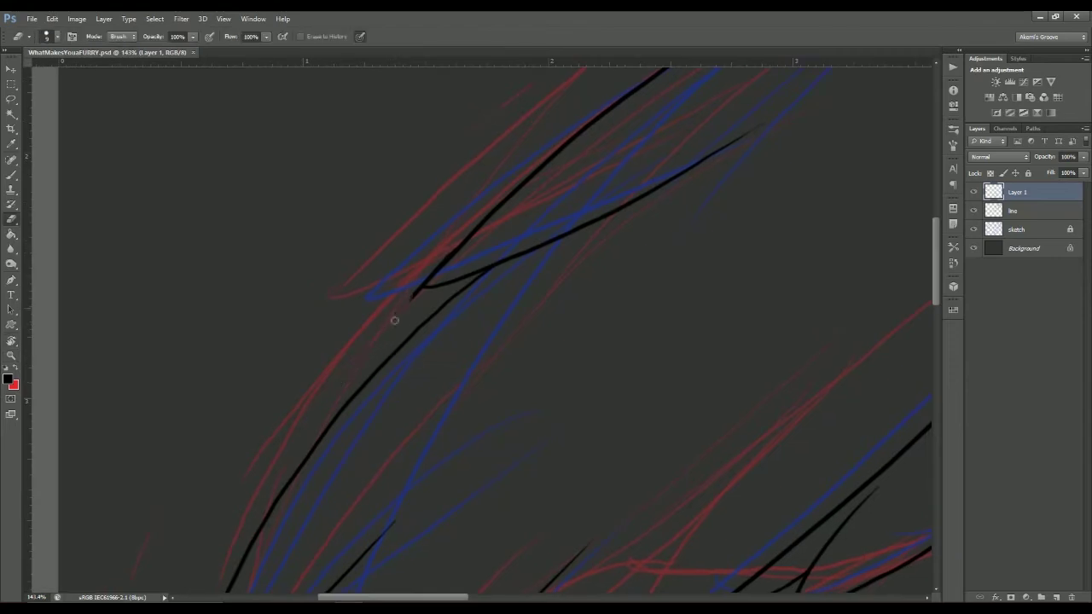
{"action": "scroll", "coordinate": [654, 531], "scroll_direction": "down", "scroll_amount": 4}
{"action": "scroll", "coordinate": [762, 360], "scroll_direction": "up", "scroll_amount": 3}
- Add a new layer and ink the first long sweeping curves of the tail plumes below the legs
{"action": "key", "text": "ctrl+shift+alt+n"}
{"action": "key", "text": "b"}
{"action": "scroll", "coordinate": [790, 206], "scroll_direction": "down", "scroll_amount": 1}
{"action": "mouse_move", "coordinate": [550, 500]}
{"action": "left_mouse_down"}
{"action": "mouse_move", "coordinate": [789, 205]}
{"action": "mouse_move", "coordinate": [890, 199]}
{"action": "left_mouse_up"}
{"action": "left_click_drag", "start_coordinate": [284, 209], "coordinate": [856, 170]}
{"action": "mouse_move", "coordinate": [280, 281]}
{"action": "left_mouse_down"}
{"action": "mouse_move", "coordinate": [450, 253]}
{"action": "mouse_move", "coordinate": [429, 211]}
{"action": "left_mouse_up"}
{"action": "left_click_drag", "start_coordinate": [451, 189], "coordinate": [560, 439]}
{"action": "key", "text": "ctrl+z"}
{"action": "left_click_drag", "start_coordinate": [460, 442], "coordinate": [477, 184]}
{"action": "key", "text": "ctrl+z"}
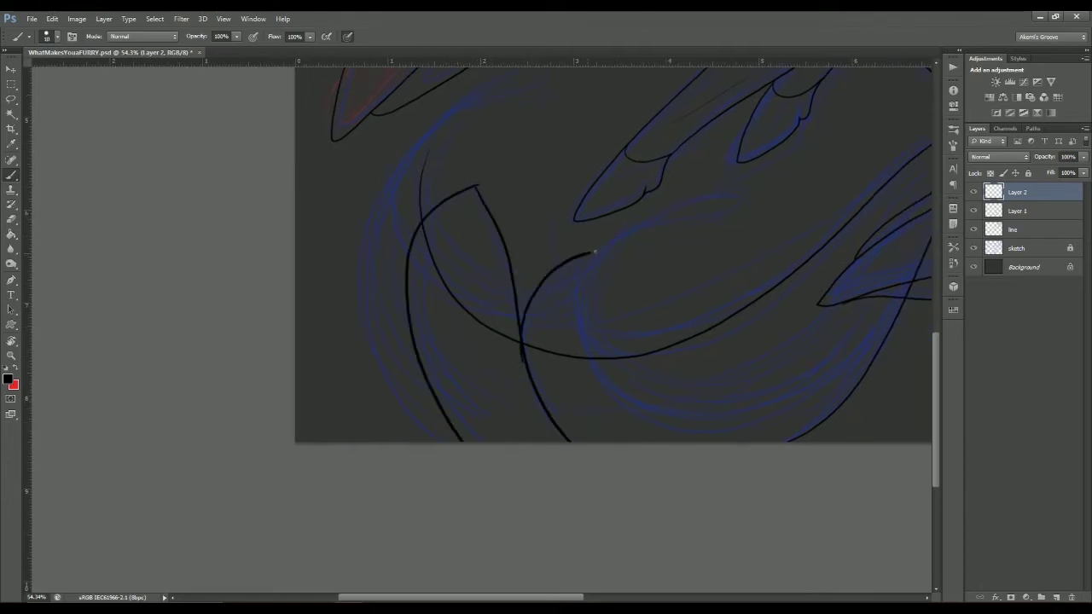
{"action": "left_click_drag", "start_coordinate": [422, 221], "coordinate": [518, 296]}
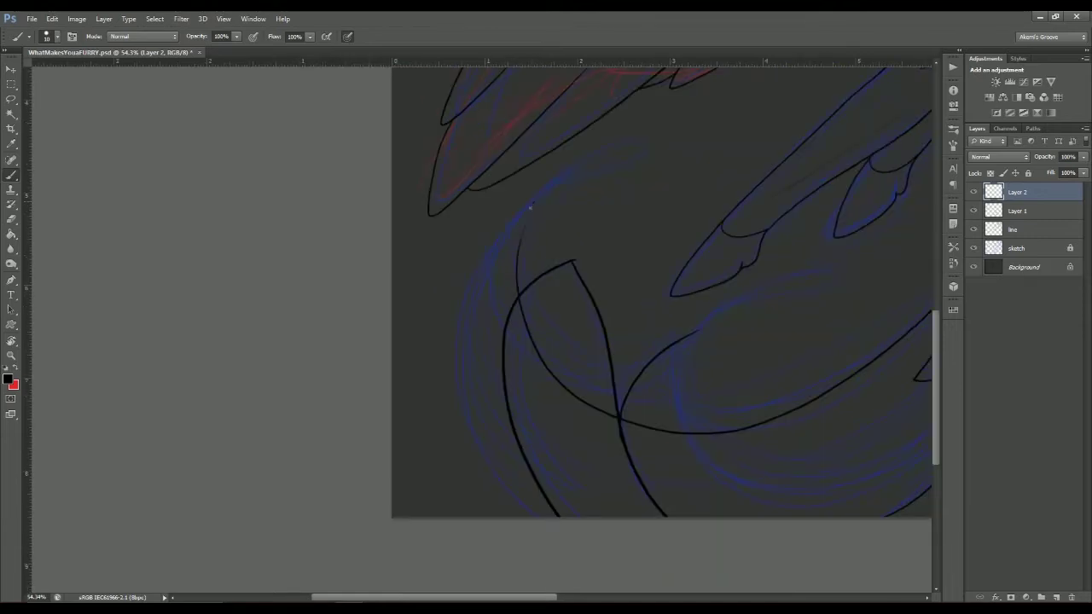
- Ink the leftmost plume's outer edge and the lower loop's curve running back toward the second wing
{"action": "mouse_move", "coordinate": [517, 213]}
{"action": "left_mouse_down"}
{"action": "mouse_move", "coordinate": [421, 176]}
{"action": "mouse_move", "coordinate": [199, 154]}
{"action": "left_mouse_up"}
{"action": "left_click_drag", "start_coordinate": [783, 142], "coordinate": [375, 447]}
{"action": "left_click_drag", "start_coordinate": [808, 129], "coordinate": [606, 386]}
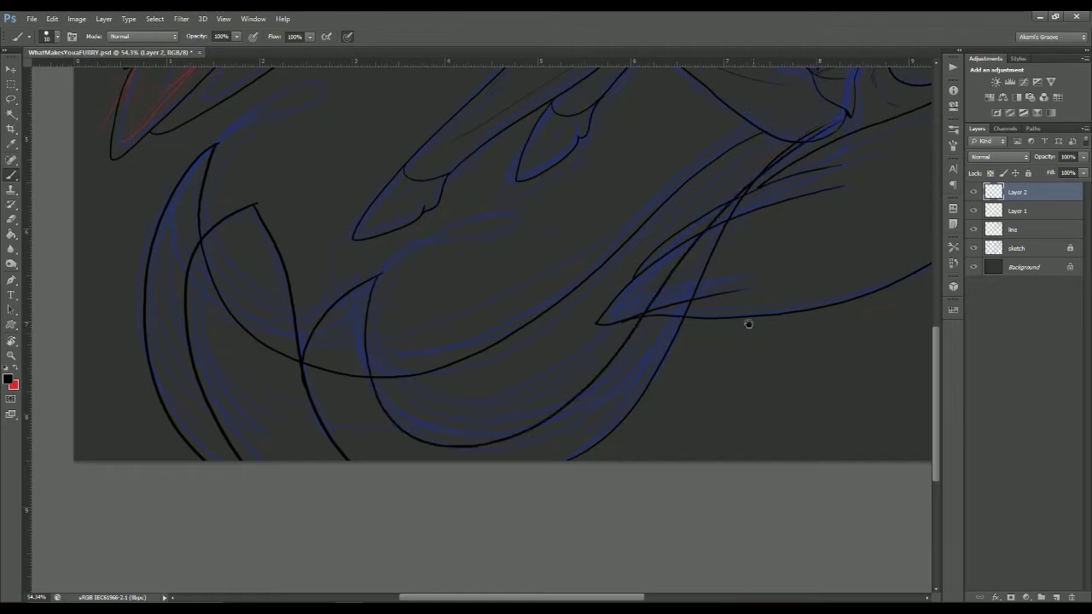
{"action": "left_click_drag", "start_coordinate": [748, 324], "coordinate": [652, 343]}
{"action": "key", "text": "ctrl+z"}
{"action": "mouse_move", "coordinate": [286, 293]}
{"action": "left_mouse_down"}
{"action": "mouse_move", "coordinate": [674, 184]}
{"action": "mouse_move", "coordinate": [713, 134]}
{"action": "mouse_move", "coordinate": [740, 133]}
{"action": "left_mouse_up"}
{"action": "key", "text": "ctrl+z"}
{"action": "key", "text": "ctrl+z"}
- Erase the tail lines that cross over the second wing so the tail passes behind it
{"action": "scroll", "coordinate": [753, 136], "scroll_direction": "up", "scroll_amount": 5}
{"action": "key", "text": "e"}
{"action": "scroll", "coordinate": [434, 393], "scroll_direction": "down", "scroll_amount": 4}
{"action": "key", "text": "z"}
{"action": "scroll", "coordinate": [514, 245], "scroll_direction": "down", "scroll_amount": 4}
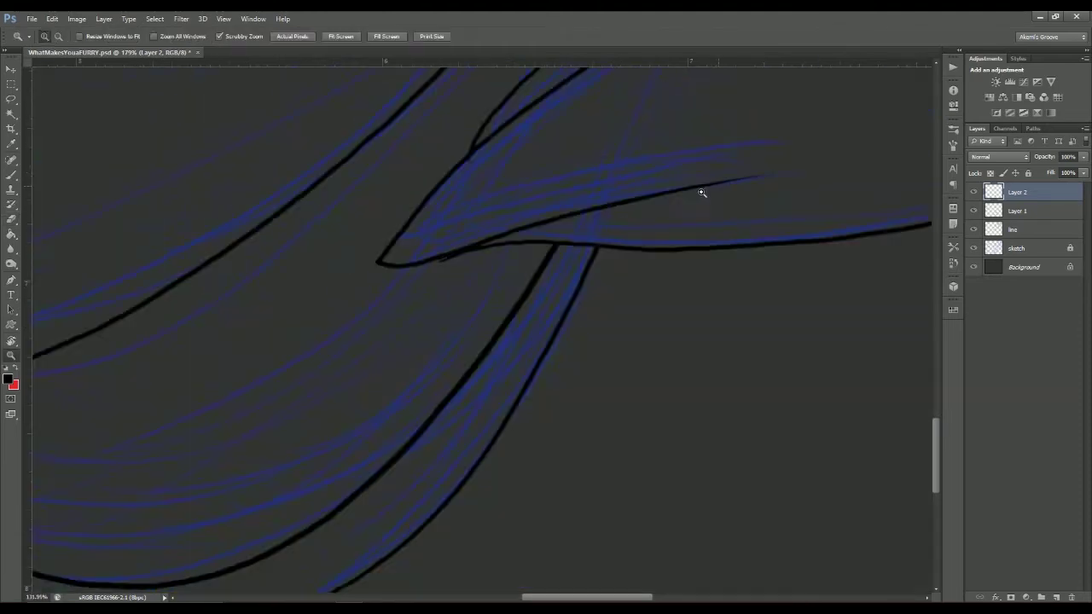
{"action": "scroll", "coordinate": [475, 432], "scroll_direction": "up", "scroll_amount": 2}
{"action": "key", "text": "alt+bracketleft"}
{"action": "scroll", "coordinate": [434, 276], "scroll_direction": "down", "scroll_amount": 2}
{"action": "scroll", "coordinate": [494, 386], "scroll_direction": "up", "scroll_amount": 3}
{"action": "key", "text": "alt+bracketright"}
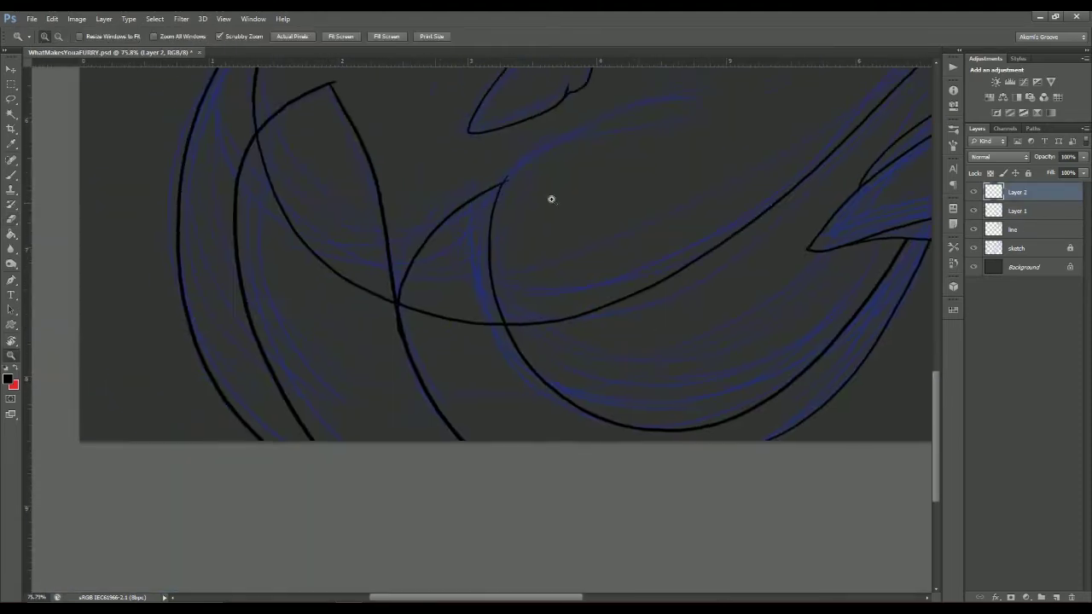
- Erase the tail curve where it crosses inside the overlapping plumes and trim the line joints
{"action": "scroll", "coordinate": [762, 200], "scroll_direction": "down", "scroll_amount": 2}
{"action": "key", "text": "e"}
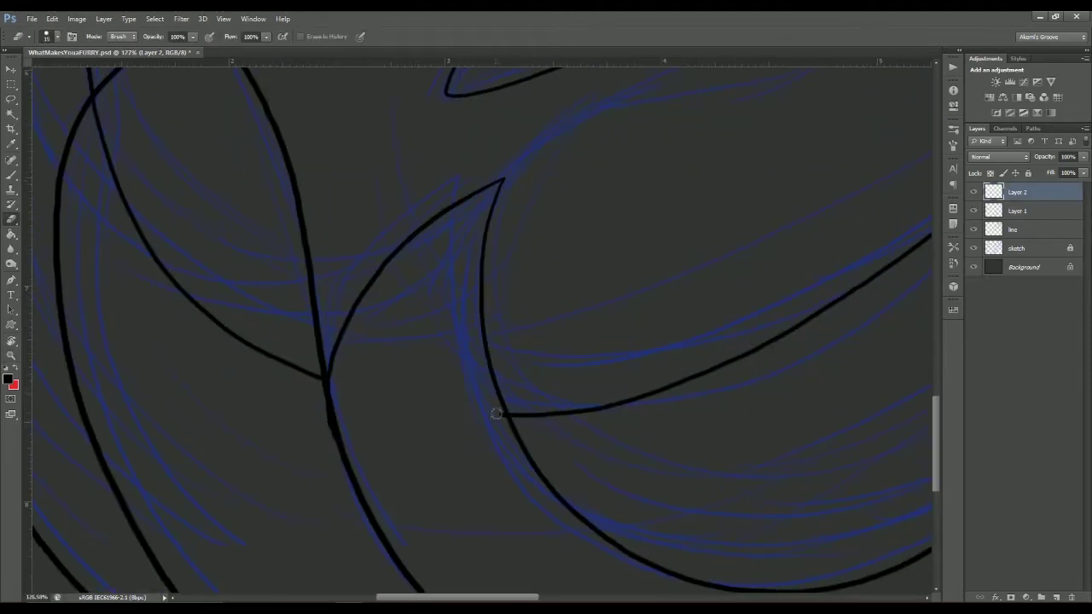
{"action": "scroll", "coordinate": [254, 170], "scroll_direction": "up", "scroll_amount": 2}
{"action": "scroll", "coordinate": [254, 170], "scroll_direction": "left", "scroll_amount": 4}
{"action": "key", "text": "ctrl+z"}
{"action": "scroll", "coordinate": [495, 410], "scroll_direction": "down", "scroll_amount": 3}
{"action": "key", "text": "b"}
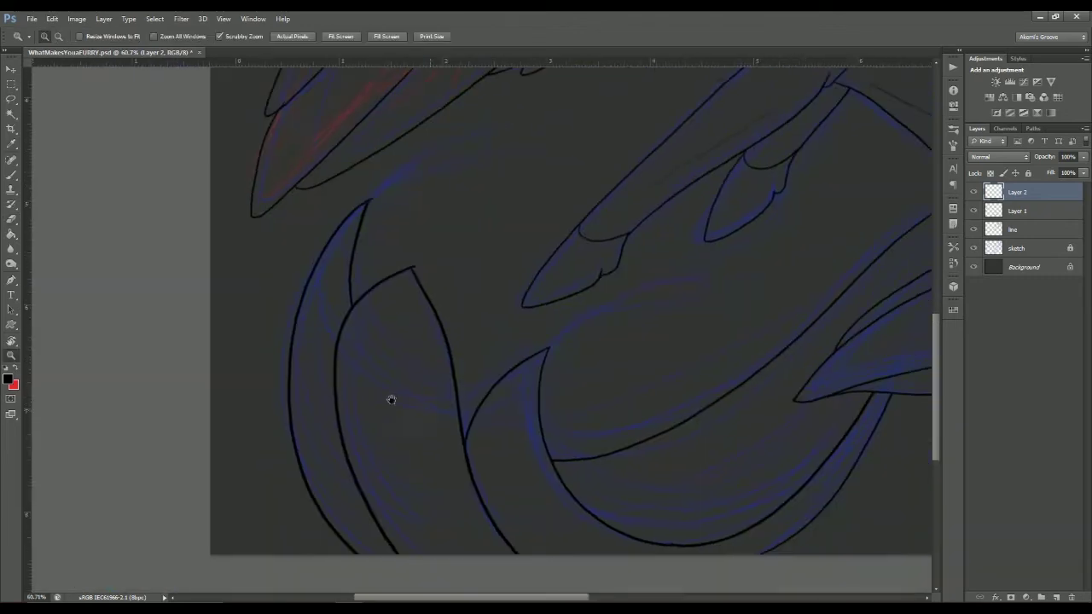
- Ink the curved stems extending from the pointed tips of the leftmost and rightmost tail plumes
{"action": "scroll", "coordinate": [275, 247], "scroll_direction": "right", "scroll_amount": 3}
{"action": "scroll", "coordinate": [421, 227], "scroll_direction": "up", "scroll_amount": 3}
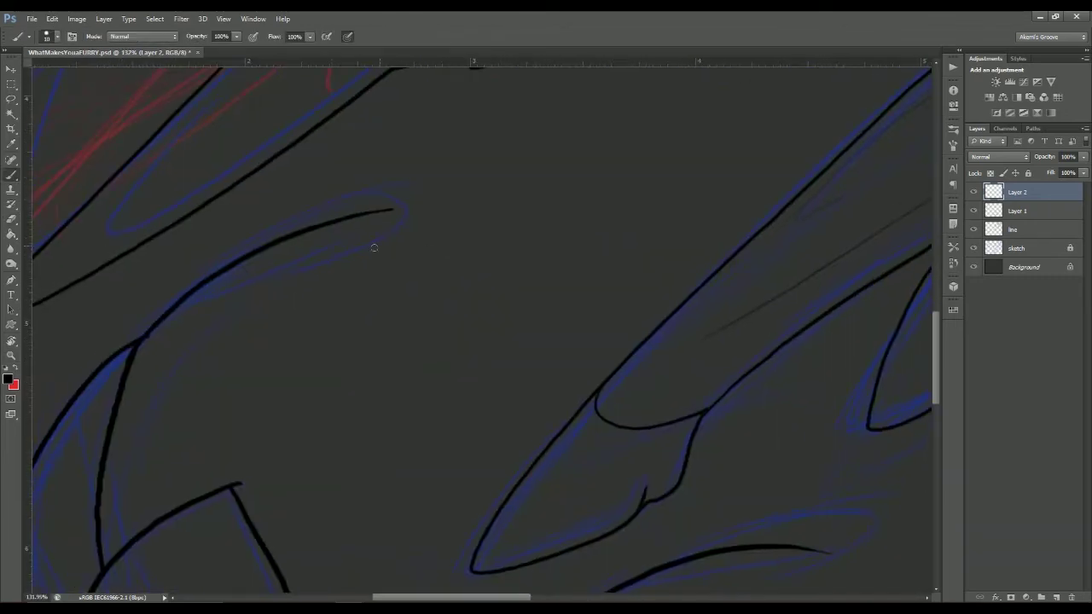
{"action": "key", "text": "ctrl+z"}
{"action": "mouse_move", "coordinate": [307, 230]}
{"action": "left_mouse_down"}
{"action": "mouse_move", "coordinate": [451, 178]}
{"action": "mouse_move", "coordinate": [392, 208]}
{"action": "left_mouse_up"}
{"action": "key", "text": "ctrl+z"}
{"action": "key", "text": "ctrl+z"}
{"action": "scroll", "coordinate": [640, 281], "scroll_direction": "up", "scroll_amount": 2}
{"action": "mouse_move", "coordinate": [549, 207]}
{"action": "left_mouse_down"}
{"action": "mouse_move", "coordinate": [568, 234]}
{"action": "mouse_move", "coordinate": [410, 234]}
{"action": "left_mouse_up"}
{"action": "scroll", "coordinate": [653, 269], "scroll_direction": "up", "scroll_amount": 1}
{"action": "scroll", "coordinate": [652, 269], "scroll_direction": "down", "scroll_amount": 1}
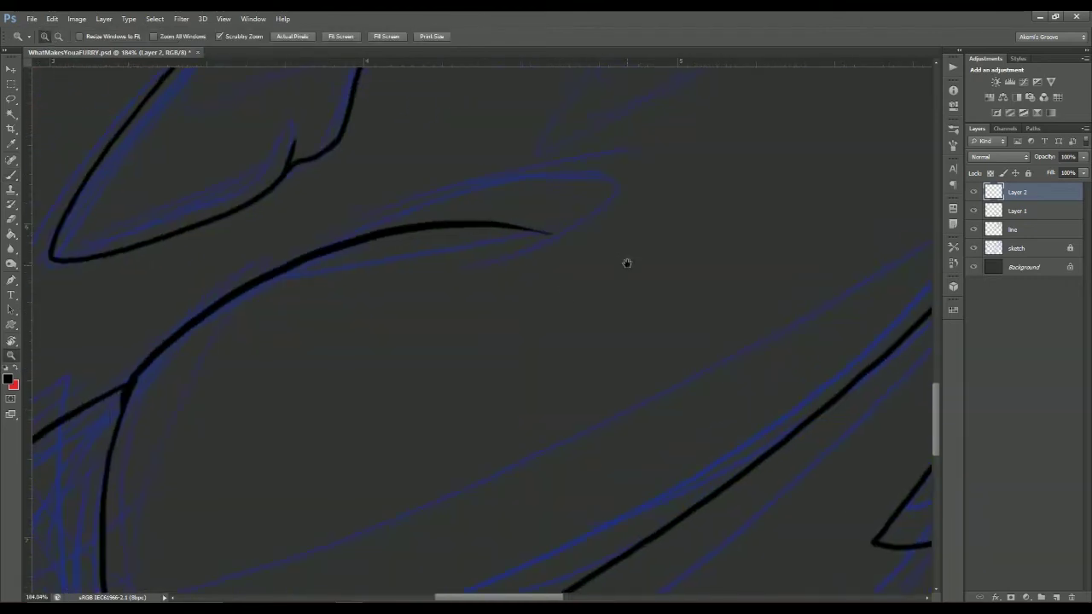
- Ink a pair of small teardrop shapes at the end of each curved tail stem
{"action": "key", "text": "b"}
{"action": "key", "text": "ctrl+z"}
{"action": "left_click_drag", "start_coordinate": [547, 268], "coordinate": [587, 292]}
{"action": "scroll", "coordinate": [588, 292], "scroll_direction": "down", "scroll_amount": 4}
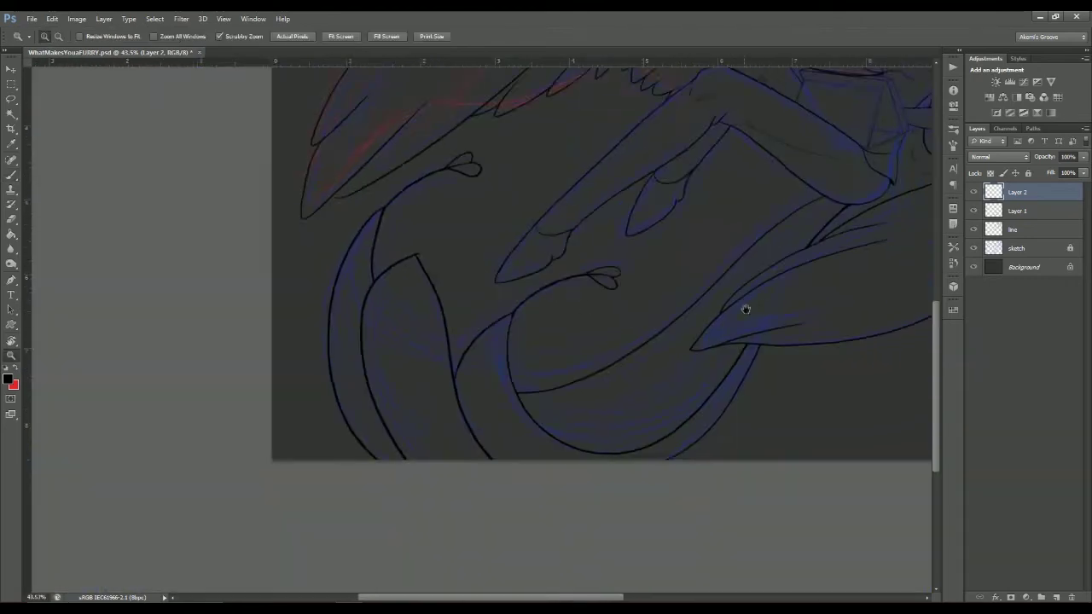
- Ink the short tail edge between the thigh and the second wing and erase its overlap
{"action": "scroll", "coordinate": [745, 307], "scroll_direction": "up", "scroll_amount": 5}
{"action": "key", "text": "e"}
{"action": "key", "text": "b"}
{"action": "mouse_move", "coordinate": [533, 158]}
{"action": "left_mouse_down"}
{"action": "mouse_move", "coordinate": [512, 92]}
{"action": "mouse_move", "coordinate": [397, 184]}
{"action": "left_mouse_up"}
{"action": "key", "text": "e"}
{"action": "left_click_drag", "start_coordinate": [505, 106], "coordinate": [436, 144]}
{"action": "key", "text": "z"}
{"action": "scroll", "coordinate": [523, 124], "scroll_direction": "down", "scroll_amount": 6}
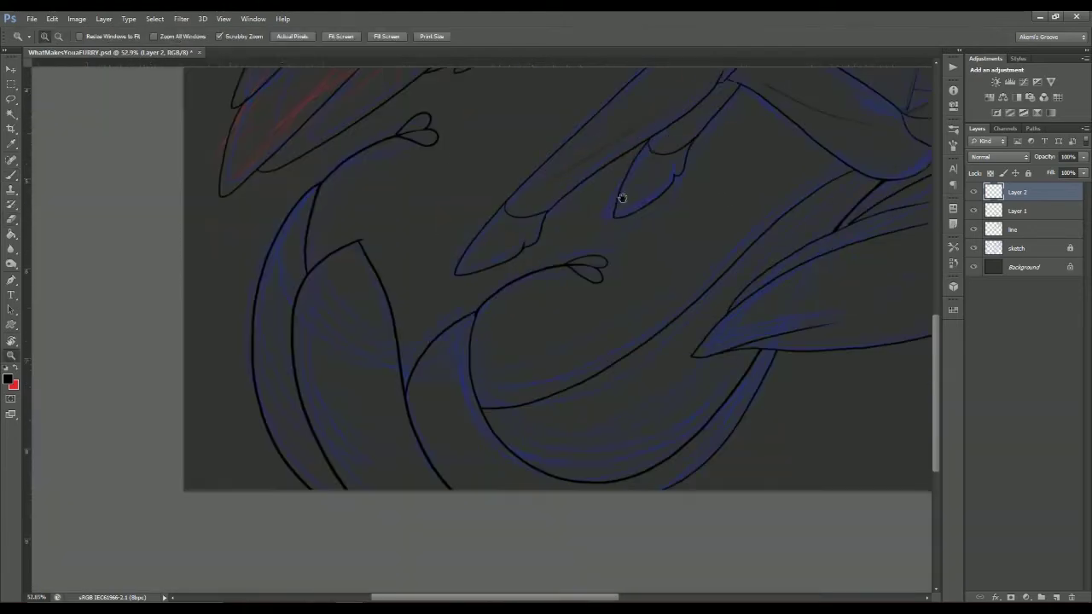
- Ink additional long strand lines along the tail from beneath the thigh into the lower loop
{"action": "scroll", "coordinate": [326, 474], "scroll_direction": "up", "scroll_amount": 4}
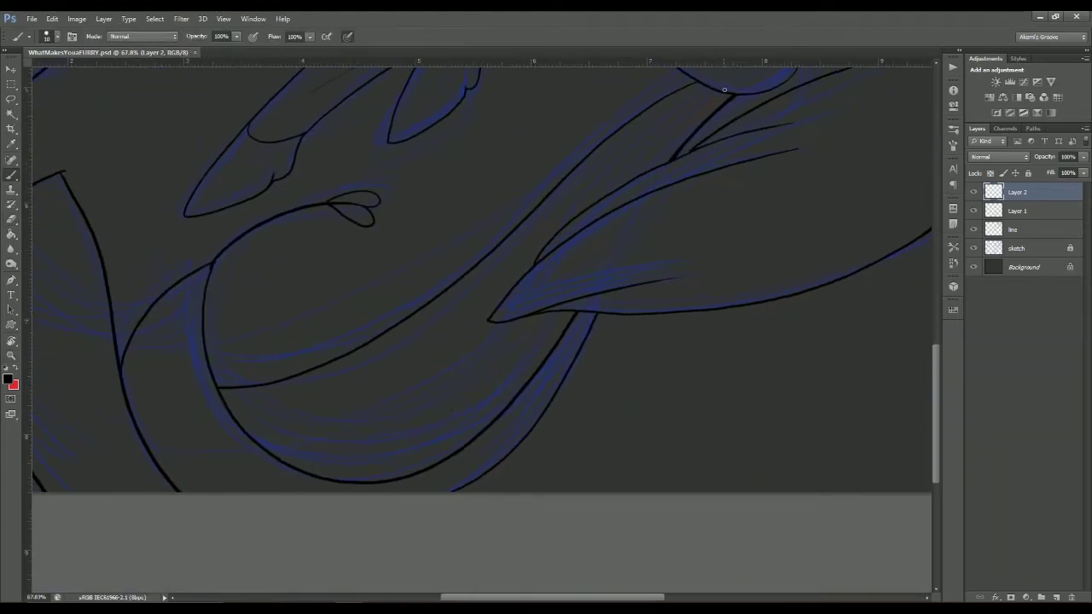
{"action": "scroll", "coordinate": [629, 294], "scroll_direction": "down", "scroll_amount": 3}
{"action": "scroll", "coordinate": [631, 299], "scroll_direction": "up", "scroll_amount": 2}
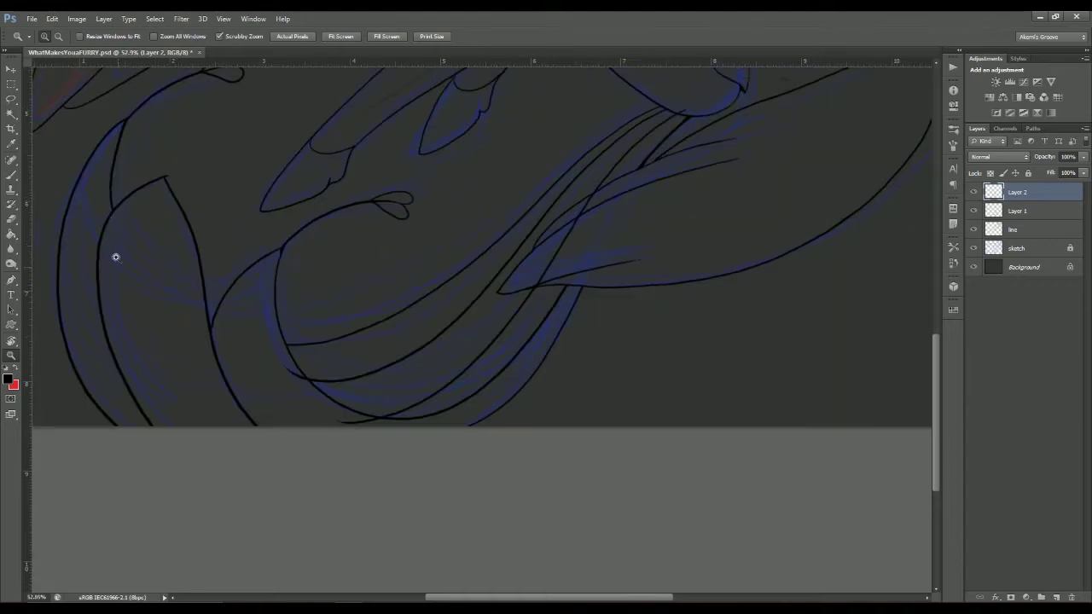
{"action": "key", "text": "b"}
{"action": "scroll", "coordinate": [419, 500], "scroll_direction": "up", "scroll_amount": 1}
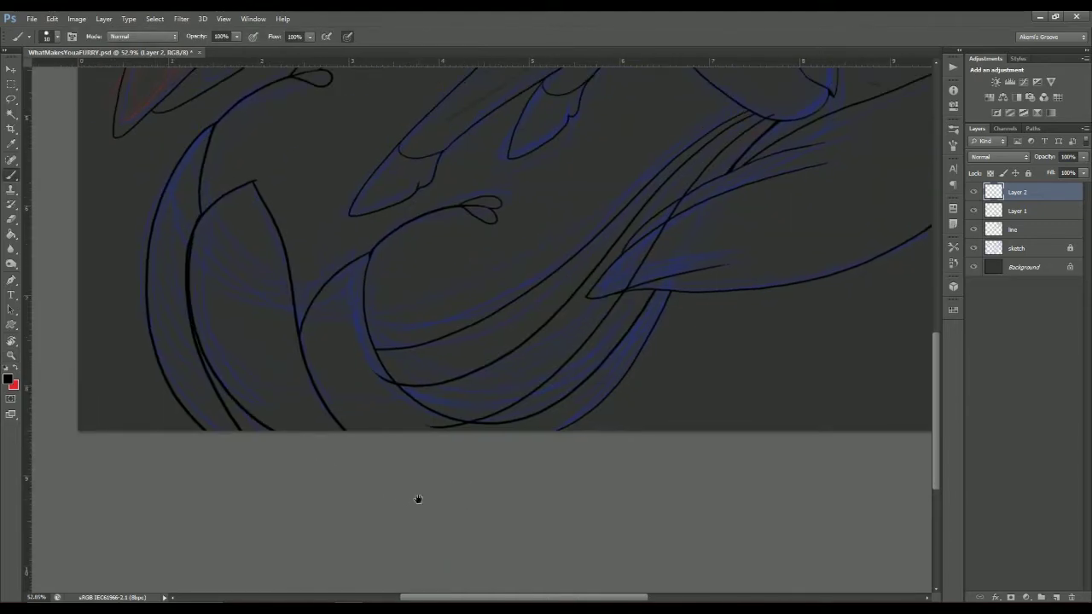
{"action": "scroll", "coordinate": [288, 295], "scroll_direction": "up", "scroll_amount": 2}
- Erase the new strand lines where they overshoot the lower loop and cross the second wing
{"action": "key", "text": "e"}
{"action": "scroll", "coordinate": [288, 295], "scroll_direction": "up", "scroll_amount": 4}
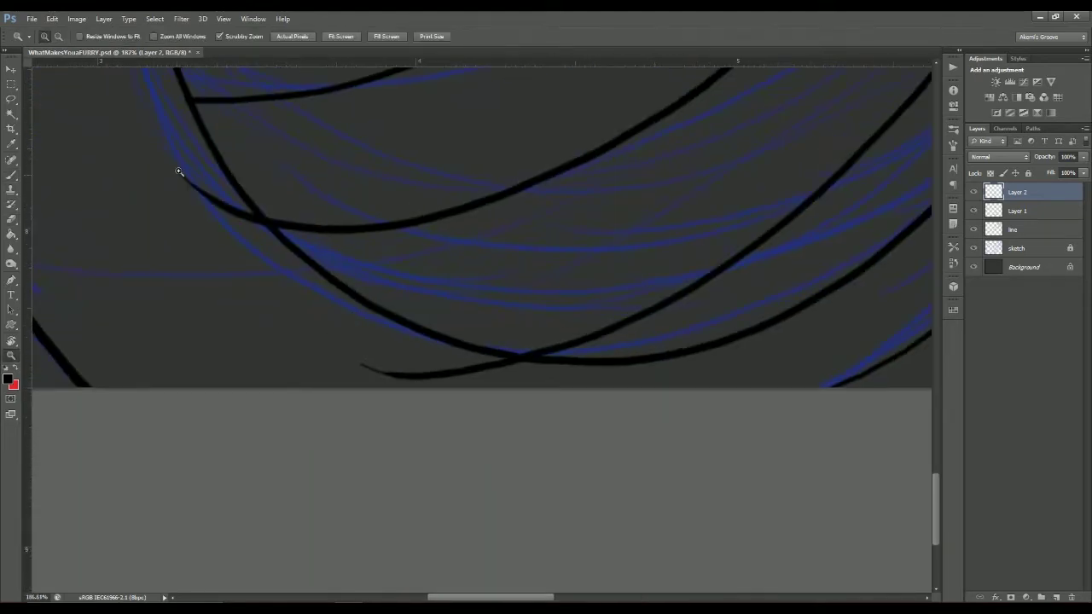
{"action": "scroll", "coordinate": [753, 322], "scroll_direction": "down", "scroll_amount": 5}
{"action": "scroll", "coordinate": [390, 355], "scroll_direction": "up", "scroll_amount": 4}
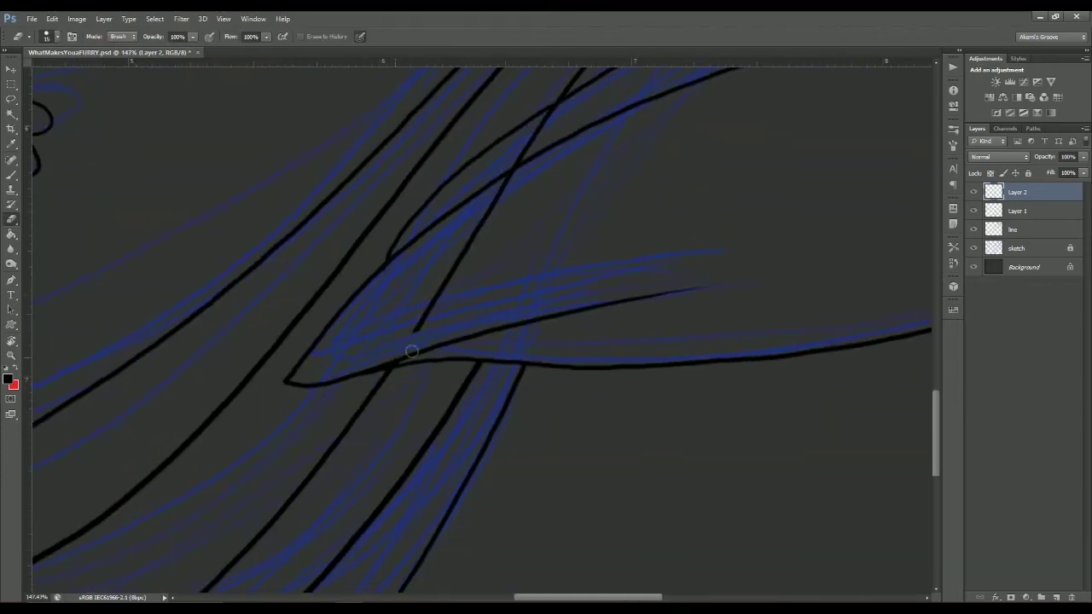
{"action": "key", "text": "alt+bracketleft"}
{"action": "key", "text": "alt+bracketright"}
{"action": "scroll", "coordinate": [616, 188], "scroll_direction": "down", "scroll_amount": 5}
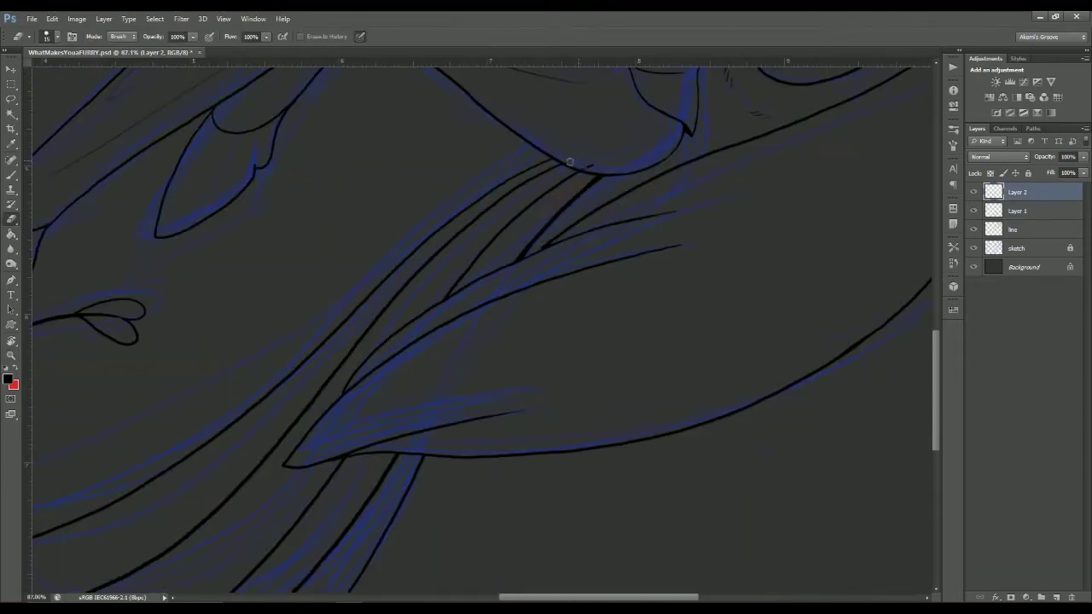
- Hide the sketch layer and clean up the wing lines on Layer 1 around the tablet and body
{"action": "key", "text": "z"}
{"action": "left_click", "coordinate": [973, 247]}
{"action": "scroll", "coordinate": [490, 284], "scroll_direction": "up", "scroll_amount": 5}
{"action": "left_click", "coordinate": [1019, 211]}
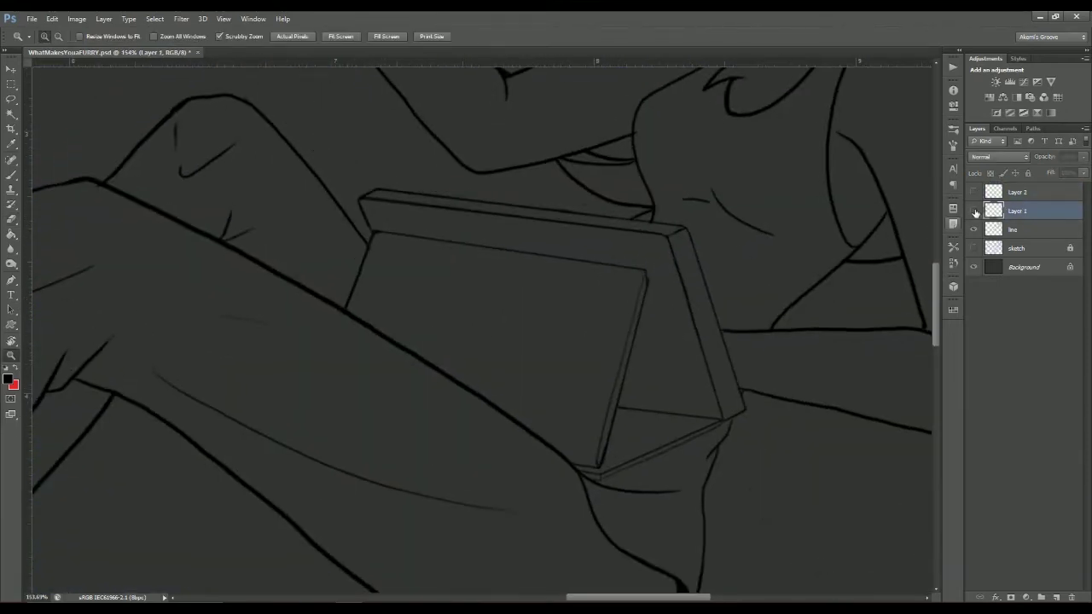
{"action": "key", "text": "e"}
{"action": "key", "text": "alt+bracketleft"}
{"action": "key", "text": "alt+bracketright"}
{"action": "scroll", "coordinate": [648, 248], "scroll_direction": "right", "scroll_amount": 3}
{"action": "scroll", "coordinate": [463, 199], "scroll_direction": "down", "scroll_amount": 3}
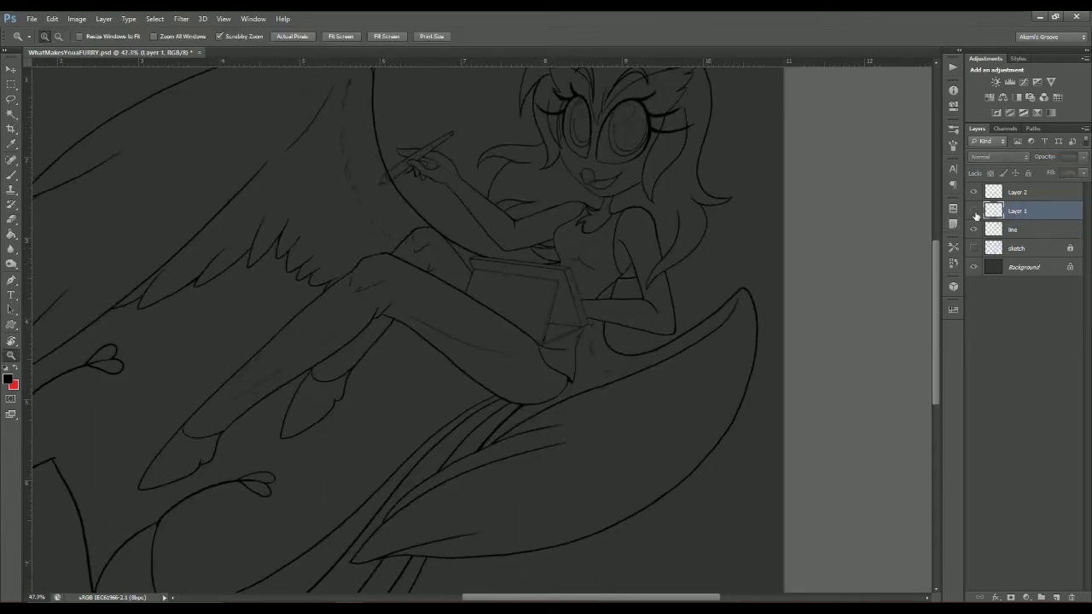
- Erase the stray mark beside the large wing's leading edge and check Layer 1 by toggling its visibility
{"action": "scroll", "coordinate": [462, 200], "scroll_direction": "up", "scroll_amount": 5}
{"action": "scroll", "coordinate": [461, 210], "scroll_direction": "down", "scroll_amount": 3}
{"action": "scroll", "coordinate": [539, 235], "scroll_direction": "up", "scroll_amount": 4}
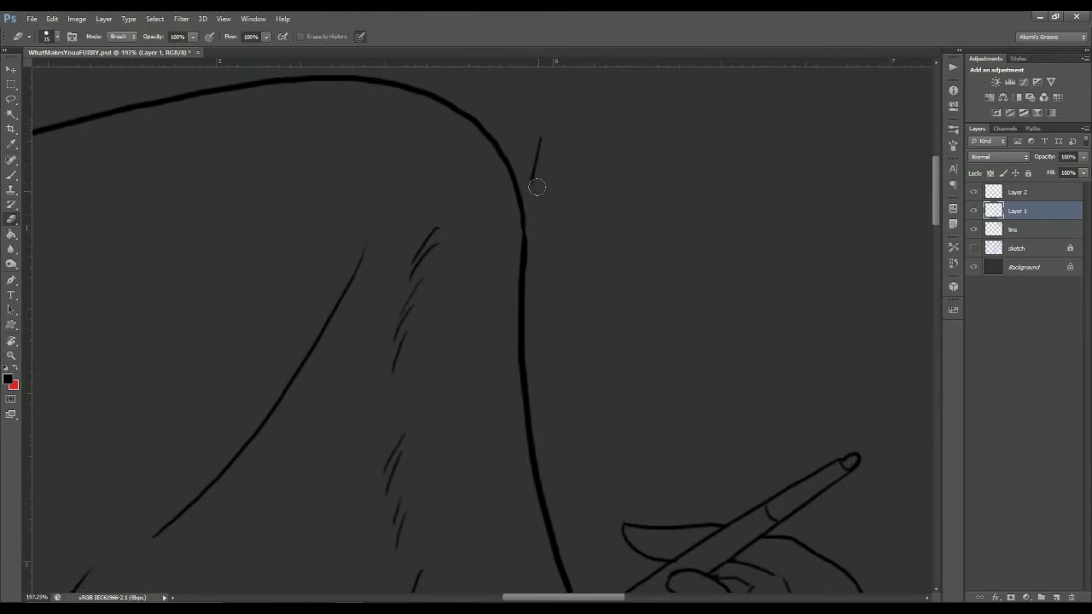
{"action": "key", "text": "z"}
{"action": "key", "text": "ctrl+0"}
{"action": "left_click", "coordinate": [973, 211]}
{"action": "left_click", "coordinate": [973, 210]}
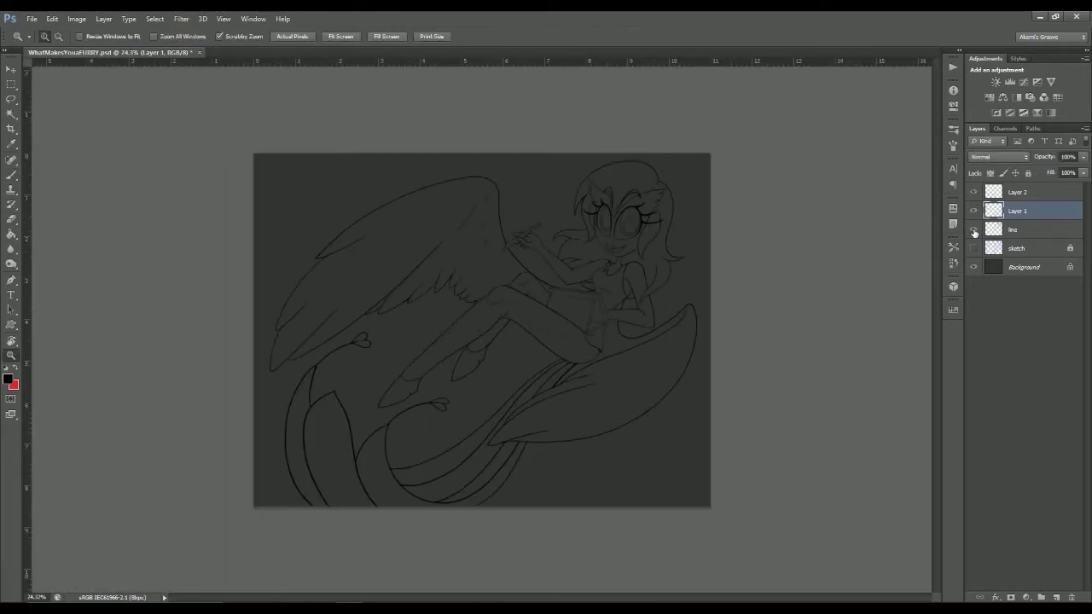
- Move the line layer above Layer 2 and select all three line art layers
{"action": "left_click", "coordinate": [565, 377]}
{"action": "left_click", "coordinate": [1019, 229]}
{"action": "left_click_drag", "start_coordinate": [1032, 232], "coordinate": [1032, 189]}
{"action": "left_click", "coordinate": [1020, 230], "text": "shift"}
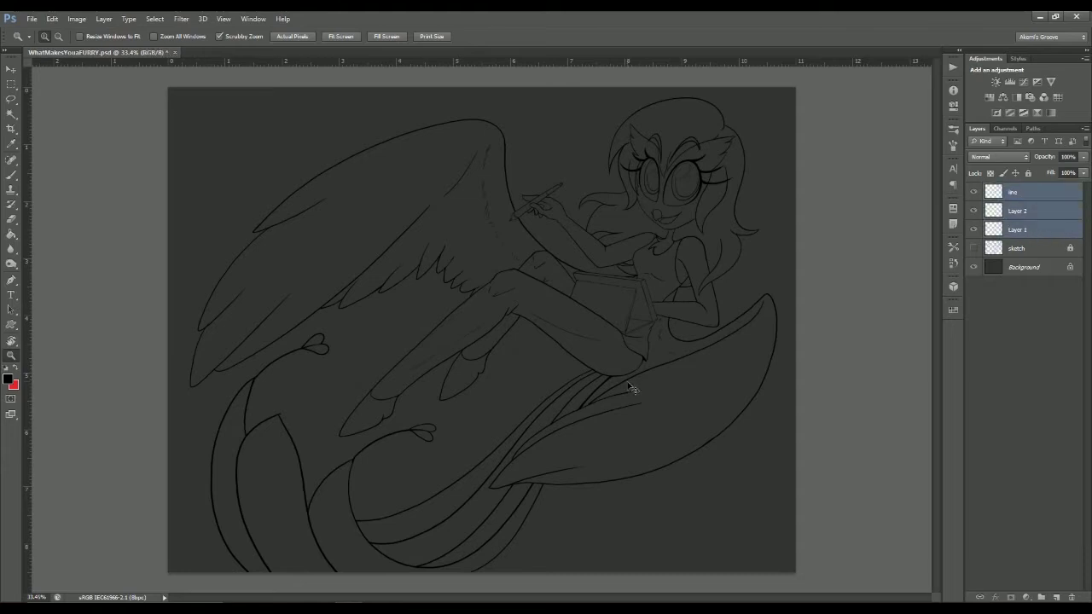
- On Layer 1, redraw the tail's upper strand as one continuous curve sweeping through to the left plume
{"action": "scroll", "coordinate": [632, 388], "scroll_direction": "up", "scroll_amount": 4}
{"action": "left_click", "coordinate": [1019, 229]}
{"action": "key", "text": "b"}
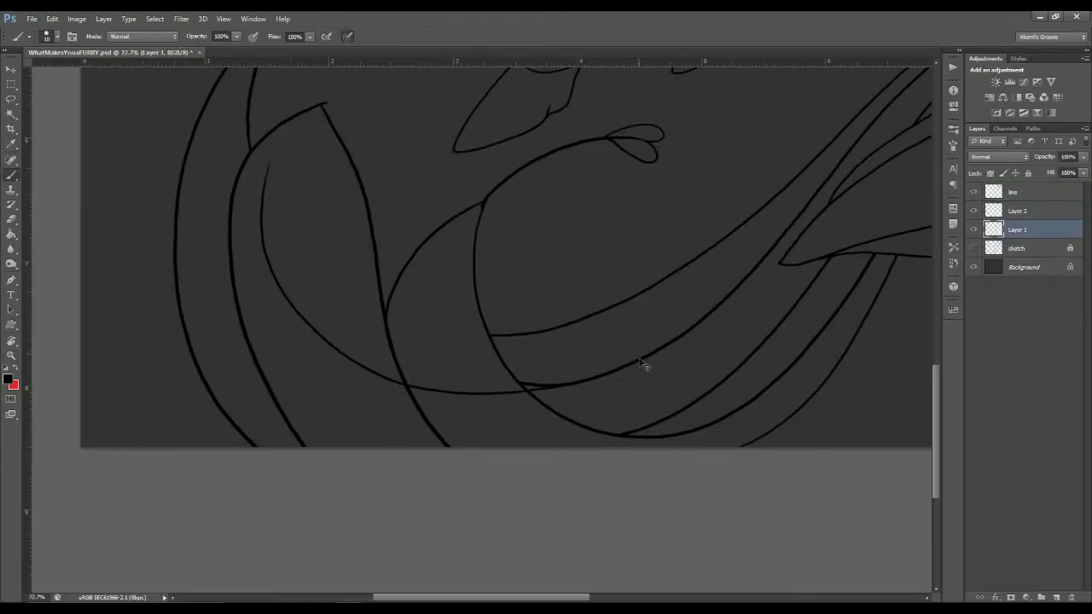
{"action": "left_click_drag", "start_coordinate": [392, 256], "coordinate": [290, 303]}
{"action": "left_click_drag", "start_coordinate": [150, 190], "coordinate": [663, 248]}
{"action": "scroll", "coordinate": [607, 328], "scroll_direction": "down", "scroll_amount": 4}
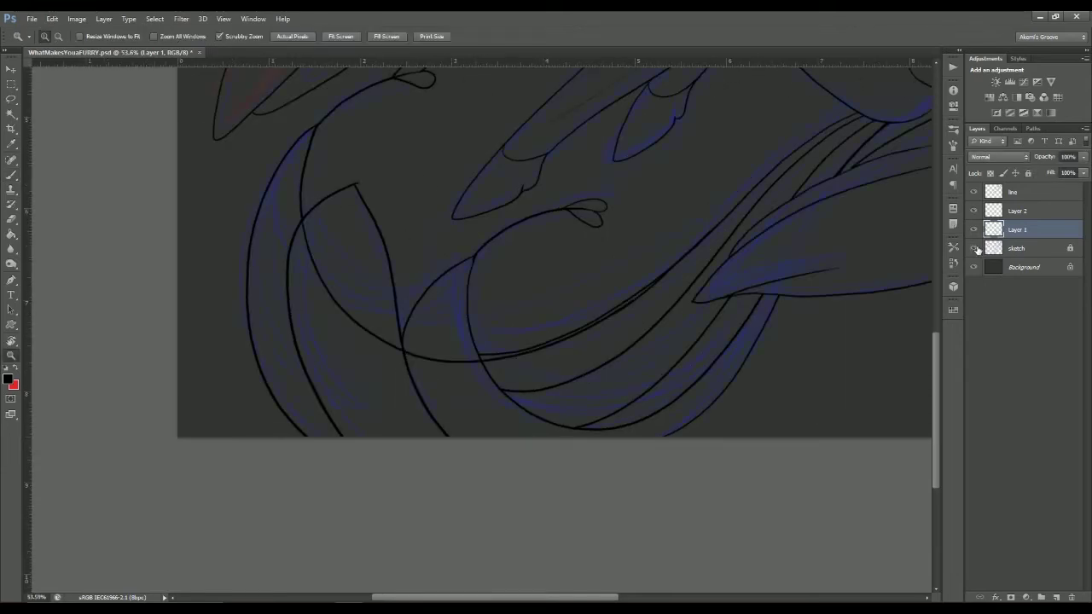
- Erase the old upper tail strand on Layer 2 along the redrawn curve
{"action": "left_click", "coordinate": [1016, 211]}
{"action": "key", "text": "e"}
{"action": "scroll", "coordinate": [440, 349], "scroll_direction": "up", "scroll_amount": 5}
{"action": "left_click_drag", "start_coordinate": [638, 283], "coordinate": [502, 367]}
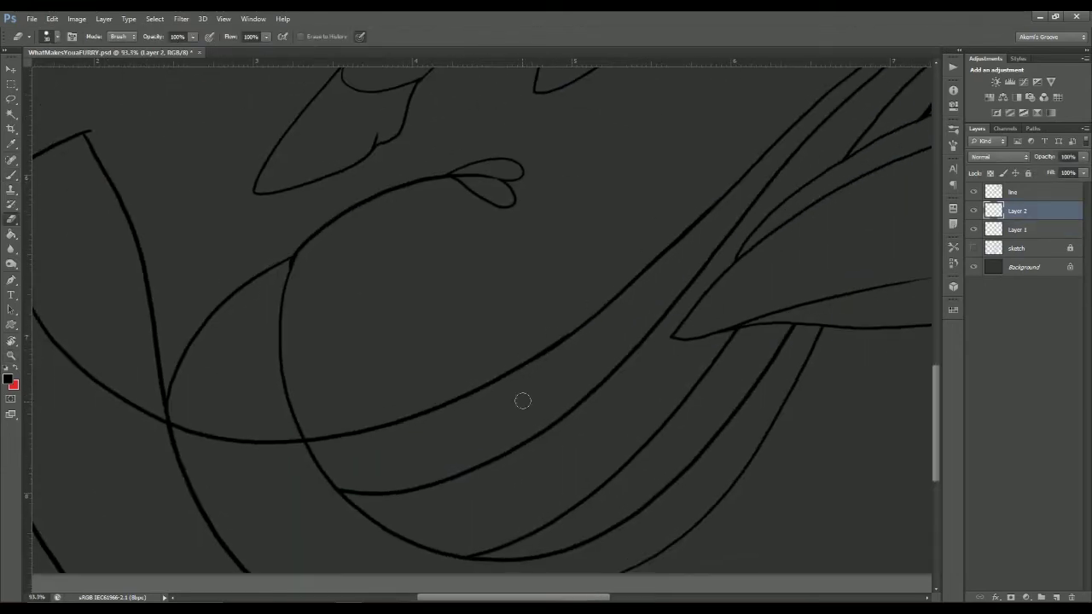
- Erase the redrawn Layer 1 strand where it runs across the inside of the left plumes
{"action": "key", "text": "alt+bracketleft"}
{"action": "key", "text": "b"}
{"action": "key", "text": "z"}
{"action": "scroll", "coordinate": [548, 305], "scroll_direction": "down", "scroll_amount": 3}
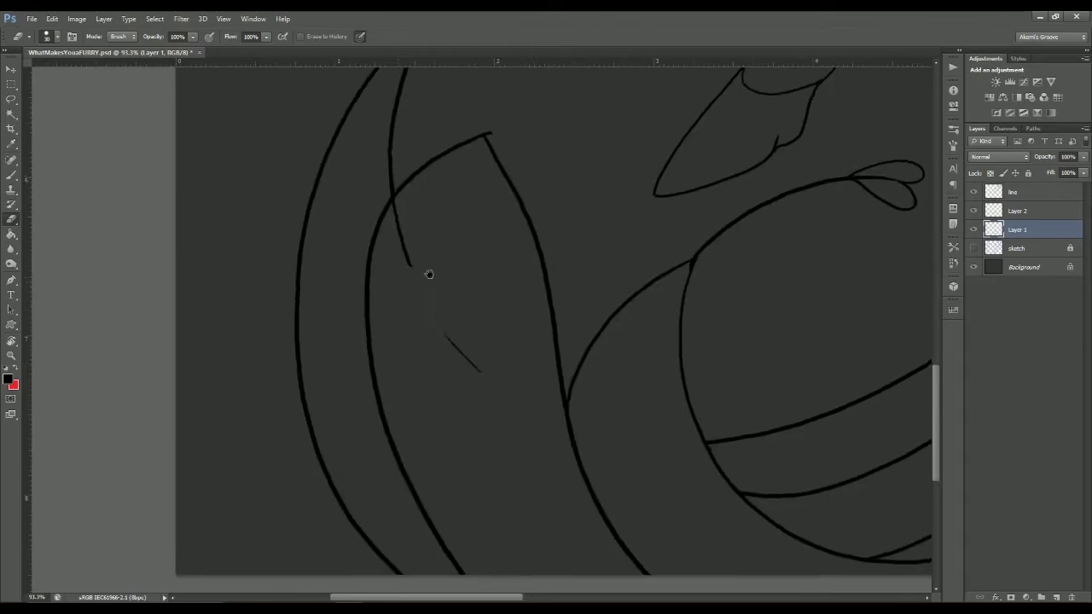
{"action": "scroll", "coordinate": [718, 247], "scroll_direction": "up", "scroll_amount": 2}
{"action": "key", "text": "b"}
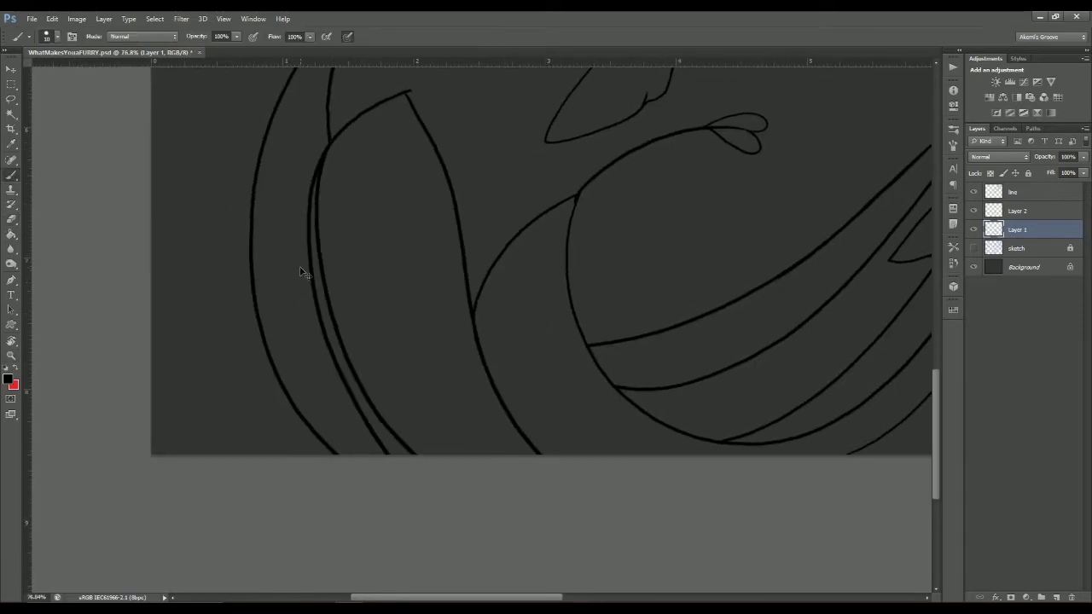
{"action": "left_click_drag", "start_coordinate": [306, 246], "coordinate": [358, 249]}
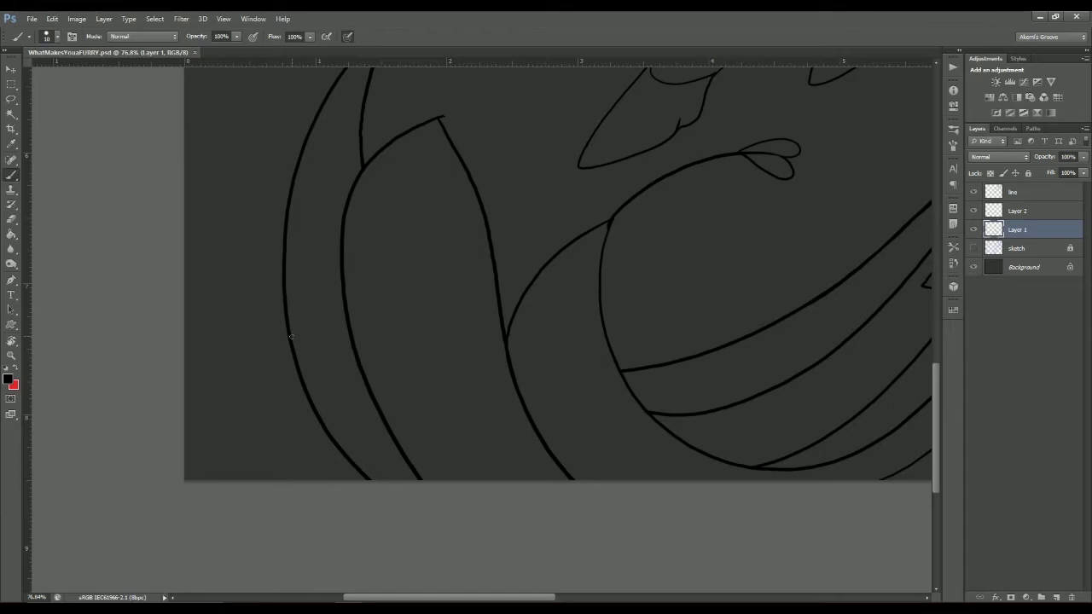
- Erase the line overshoot at the middle plume's pointed tip on Layer 2
{"action": "scroll", "coordinate": [529, 378], "scroll_direction": "up", "scroll_amount": 3}
{"action": "scroll", "coordinate": [528, 378], "scroll_direction": "right", "scroll_amount": 3}
{"action": "key", "text": "e"}
{"action": "key", "text": "alt+bracketright"}
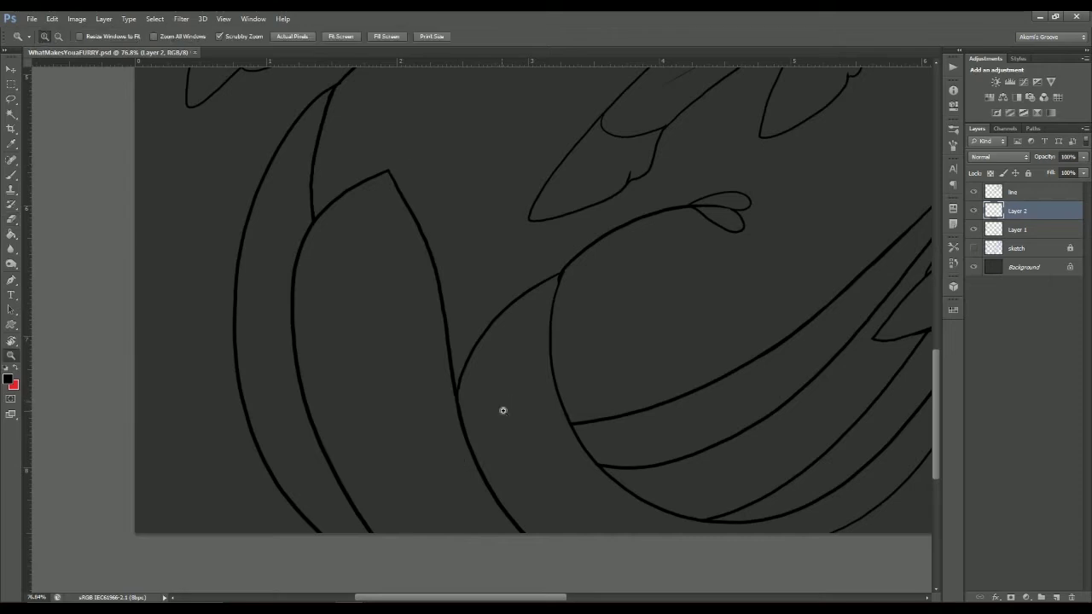
- Redraw the leftmost plume's outer edge closer to its inner edge and erase the old line on Layer 2
{"action": "key", "text": "z"}
{"action": "left_click_drag", "start_coordinate": [505, 403], "coordinate": [444, 403]}
{"action": "key", "text": "alt+bracketright"}
{"action": "scroll", "coordinate": [687, 322], "scroll_direction": "right", "scroll_amount": 3}
{"action": "scroll", "coordinate": [688, 322], "scroll_direction": "up", "scroll_amount": 1}
{"action": "key", "text": "b"}
{"action": "mouse_move", "coordinate": [211, 198]}
{"action": "left_mouse_down"}
{"action": "mouse_move", "coordinate": [209, 515]}
{"action": "mouse_move", "coordinate": [149, 337]}
{"action": "left_mouse_up"}
{"action": "key", "text": "e"}
{"action": "key", "text": "alt+bracketleft"}
{"action": "key", "text": "alt+bracketleft"}
{"action": "key", "text": "alt+bracketright"}
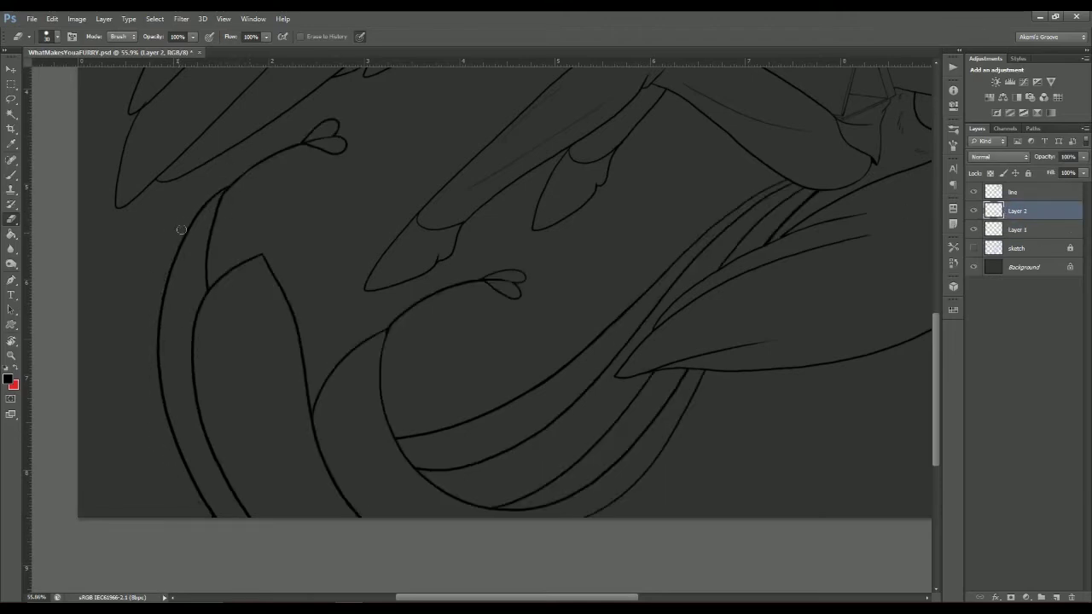
- Erase the lower end of the leftmost plume's outer edge near the canvas's bottom border
{"action": "key", "text": "z"}
{"action": "scroll", "coordinate": [341, 401], "scroll_direction": "down", "scroll_amount": 3}
{"action": "left_click", "coordinate": [466, 465]}
{"action": "key", "text": "alt+bracketright"}
{"action": "key", "text": "b"}
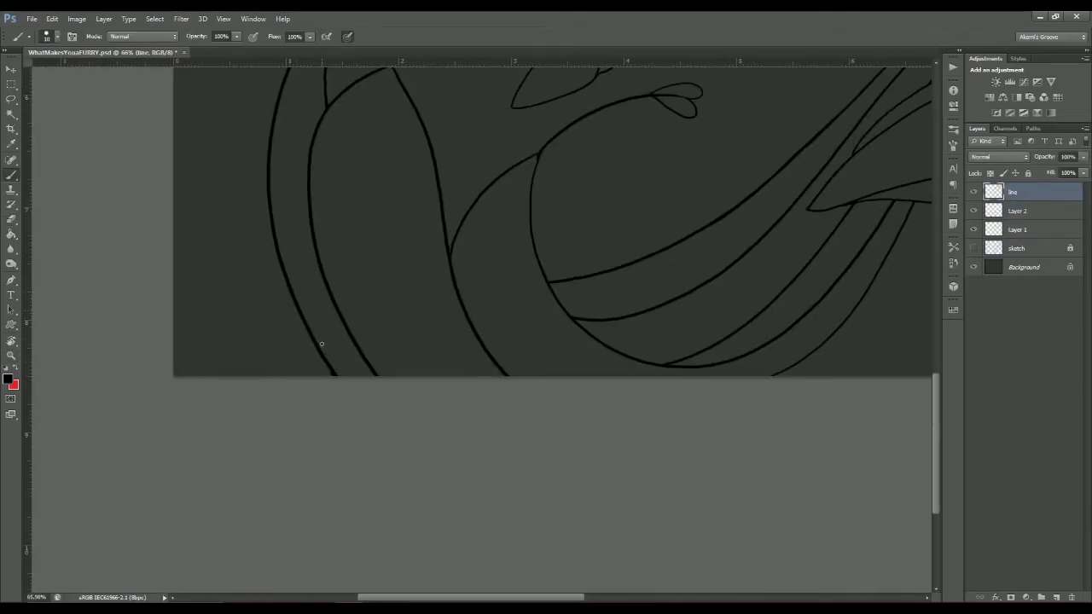
{"action": "key", "text": "e"}
{"action": "scroll", "coordinate": [358, 392], "scroll_direction": "up", "scroll_amount": 3}
{"action": "key", "text": "alt+bracketleft"}
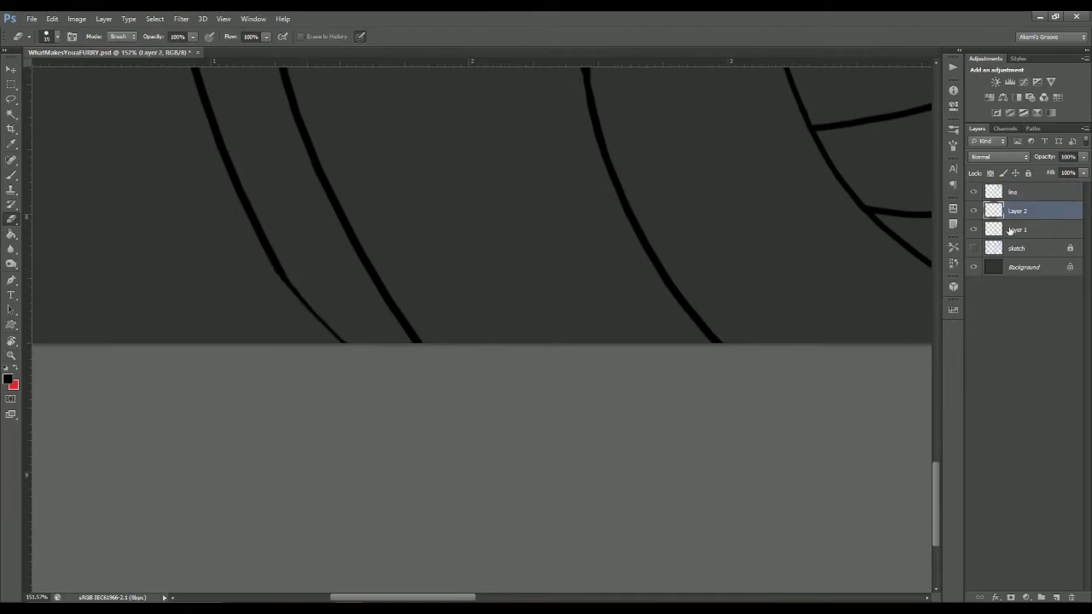
- Re-ink the lower end of the leftmost plume's outer edge on the line layer, down to the canvas border
{"action": "key", "text": "alt+bracketright"}
{"action": "key", "text": "b"}
{"action": "key", "text": "z"}
{"action": "scroll", "coordinate": [255, 225], "scroll_direction": "down", "scroll_amount": 3}
{"action": "scroll", "coordinate": [255, 225], "scroll_direction": "up", "scroll_amount": 3}
{"action": "key", "text": "b"}
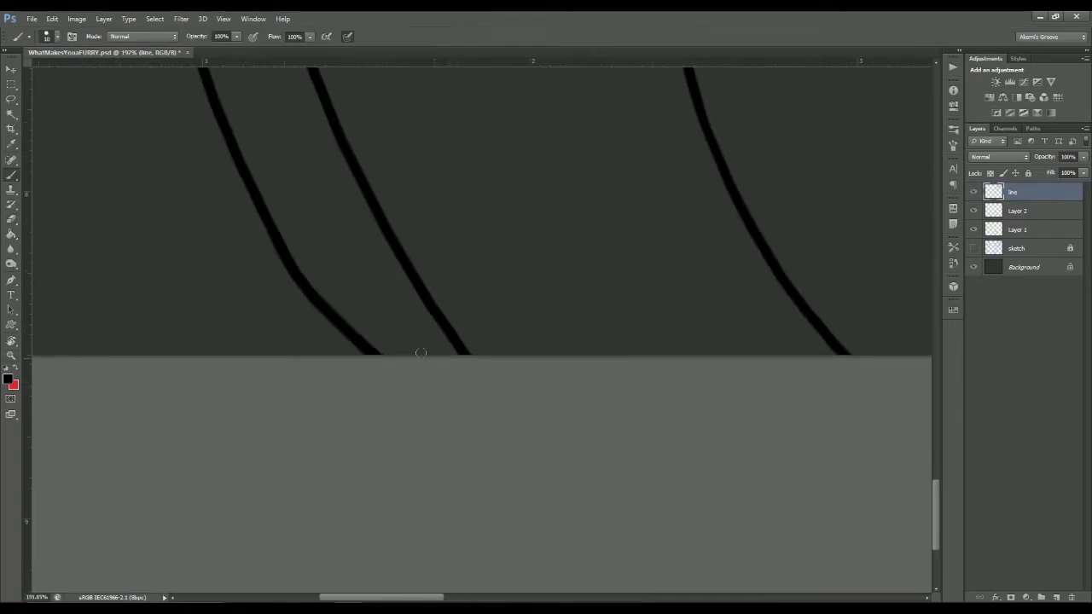
- Merge Layer 1 and Layer 2 into the line layer
{"action": "key", "text": "z"}
{"action": "scroll", "coordinate": [642, 355], "scroll_direction": "down", "scroll_amount": 5}
{"action": "key", "text": "alt+shift+bracketleft"}
{"action": "key", "text": "alt+shift+bracketleft"}
{"action": "key", "text": "ctrl+e"}
{"action": "left_click", "coordinate": [181, 18]}
{"action": "mouse_move", "coordinate": [247, 187]}
{"action": "left_click", "coordinate": [358, 189]}
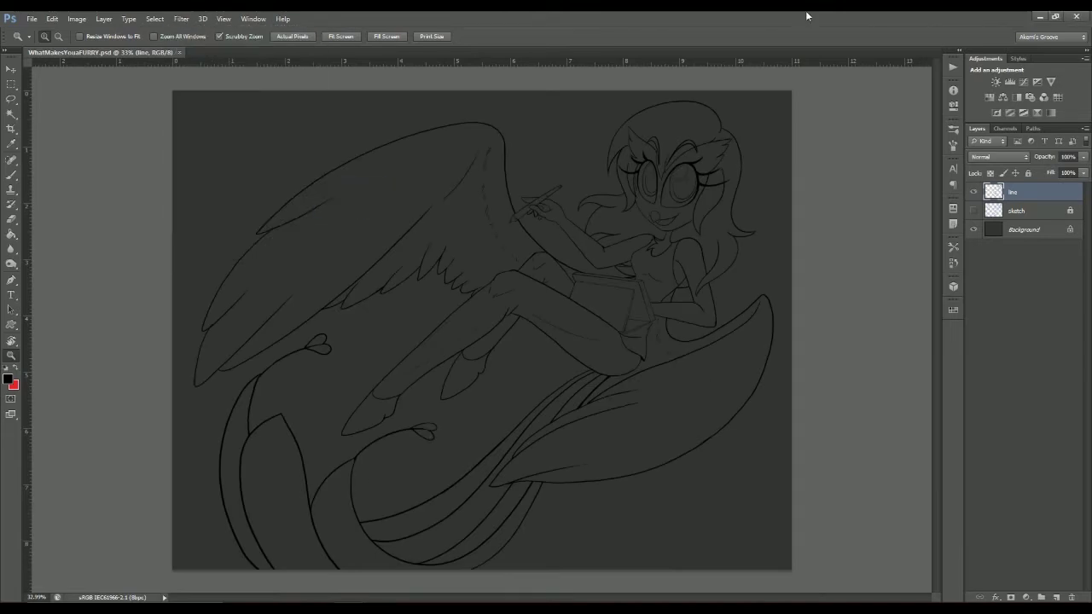
- Show the sketch layer and sketch a corrected bent arm in red over the arm that holds the tablet
{"action": "scroll", "coordinate": [743, 227], "scroll_direction": "up", "scroll_amount": 5}
{"action": "scroll", "coordinate": [456, 453], "scroll_direction": "down", "scroll_amount": 3}
{"action": "key", "text": "alt+bracketleft"}
{"action": "key", "text": "ctrl+comma"}
{"action": "key", "text": "b"}
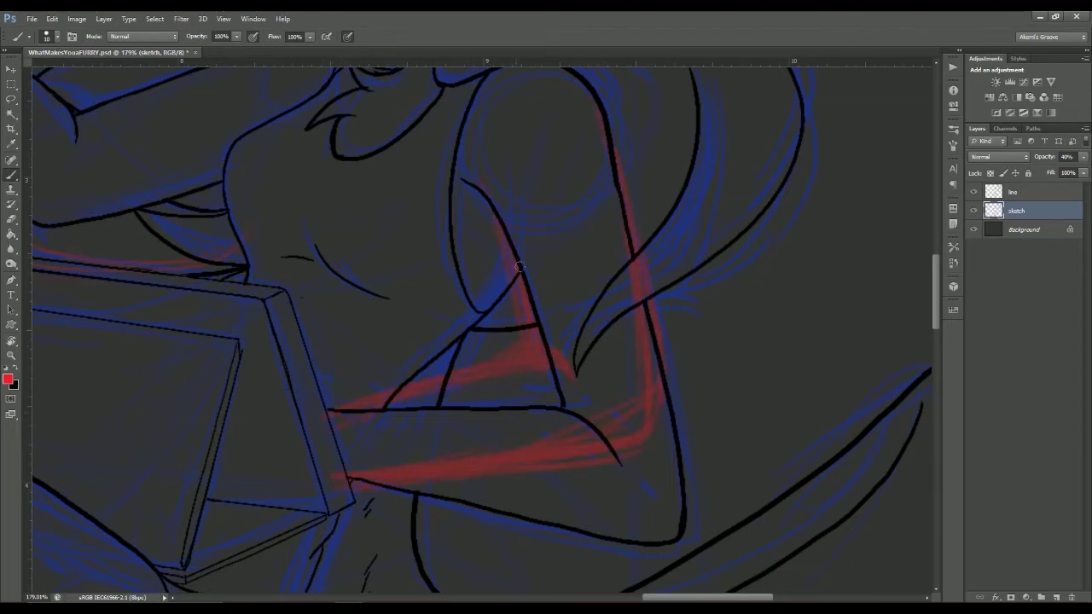
{"action": "left_click_drag", "start_coordinate": [518, 267], "coordinate": [420, 228]}
- Add a new layer and ink the forearm's upper edge and the upper arm's inner edge in black over the red sketch
{"action": "left_click", "coordinate": [1054, 596]}
{"action": "scroll", "coordinate": [370, 274], "scroll_direction": "up", "scroll_amount": 3}
{"action": "mouse_move", "coordinate": [427, 324]}
{"action": "left_mouse_down"}
{"action": "mouse_move", "coordinate": [450, 378]}
{"action": "mouse_move", "coordinate": [512, 317]}
{"action": "left_mouse_up"}
{"action": "key", "text": "x"}
{"action": "mouse_move", "coordinate": [215, 382]}
{"action": "left_mouse_down"}
{"action": "mouse_move", "coordinate": [550, 300]}
{"action": "mouse_move", "coordinate": [501, 397]}
{"action": "left_mouse_up"}
{"action": "left_click_drag", "start_coordinate": [379, 186], "coordinate": [429, 351]}
{"action": "left_click_drag", "start_coordinate": [430, 352], "coordinate": [369, 260]}
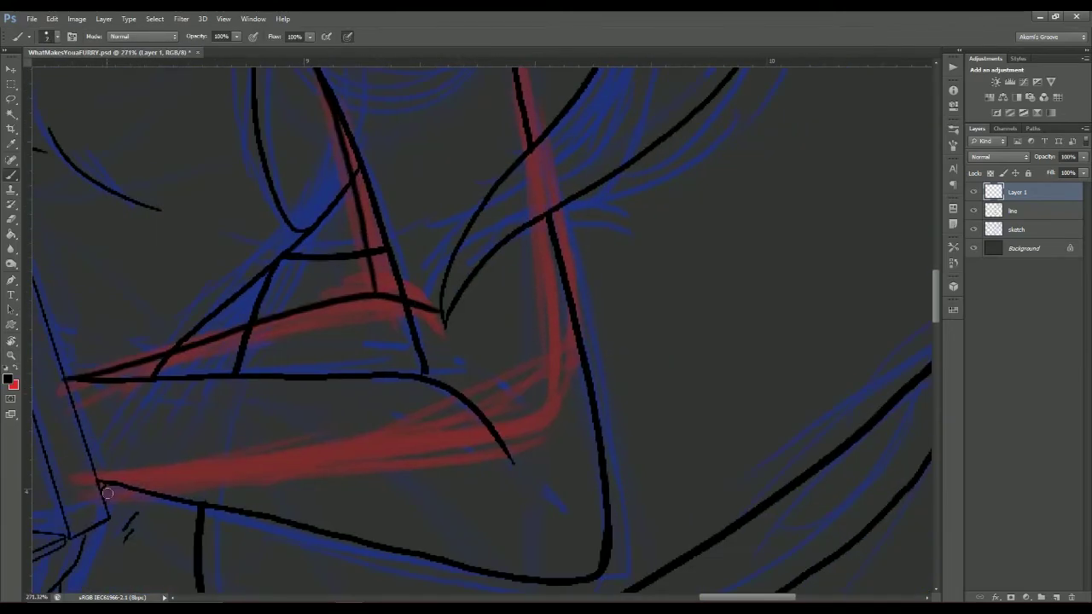
- Ink the forearm's lower edge, the elbow curve and the upper arm's outer edge on Layer 1, following the red sketch
{"action": "left_click_drag", "start_coordinate": [119, 490], "coordinate": [559, 425]}
{"action": "left_click_drag", "start_coordinate": [559, 424], "coordinate": [573, 379]}
{"action": "left_click_drag", "start_coordinate": [130, 442], "coordinate": [512, 394]}
{"action": "mouse_move", "coordinate": [511, 394]}
{"action": "left_mouse_down"}
{"action": "mouse_move", "coordinate": [409, 545]}
{"action": "mouse_move", "coordinate": [447, 505]}
{"action": "left_mouse_up"}
{"action": "left_click_drag", "start_coordinate": [431, 528], "coordinate": [426, 334]}
{"action": "key", "text": "ctrl+z"}
{"action": "key", "text": "z"}
{"action": "mouse_move", "coordinate": [447, 450]}
{"action": "left_mouse_down"}
{"action": "mouse_move", "coordinate": [577, 441]}
{"action": "mouse_move", "coordinate": [454, 417]}
{"action": "left_mouse_up"}
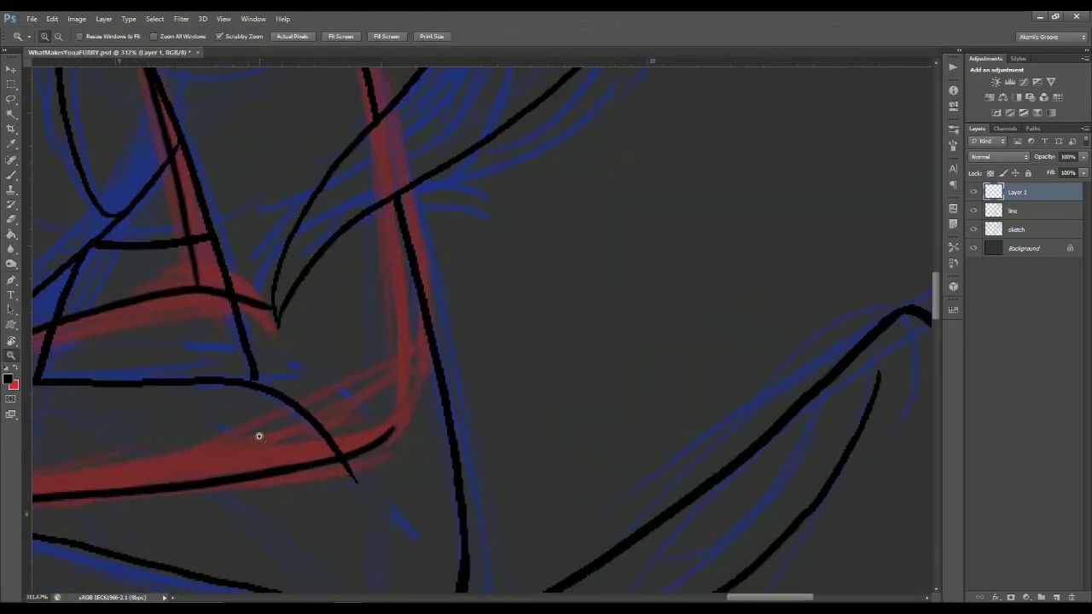
{"action": "key", "text": "b"}
{"action": "left_click_drag", "start_coordinate": [209, 493], "coordinate": [416, 440]}
{"action": "left_click_drag", "start_coordinate": [392, 171], "coordinate": [426, 452]}
- Hide the sketch and erase the doubled stretch of the forearm's lower edge on Layer 1
{"action": "key", "text": "z"}
{"action": "left_click_drag", "start_coordinate": [529, 435], "coordinate": [443, 426]}
{"action": "mouse_move", "coordinate": [512, 410]}
{"action": "left_mouse_down"}
{"action": "mouse_move", "coordinate": [571, 397]}
{"action": "mouse_move", "coordinate": [507, 358]}
{"action": "left_mouse_up"}
{"action": "key", "text": "e"}
{"action": "key", "text": "alt+bracketleft"}
{"action": "left_click", "coordinate": [1032, 194]}
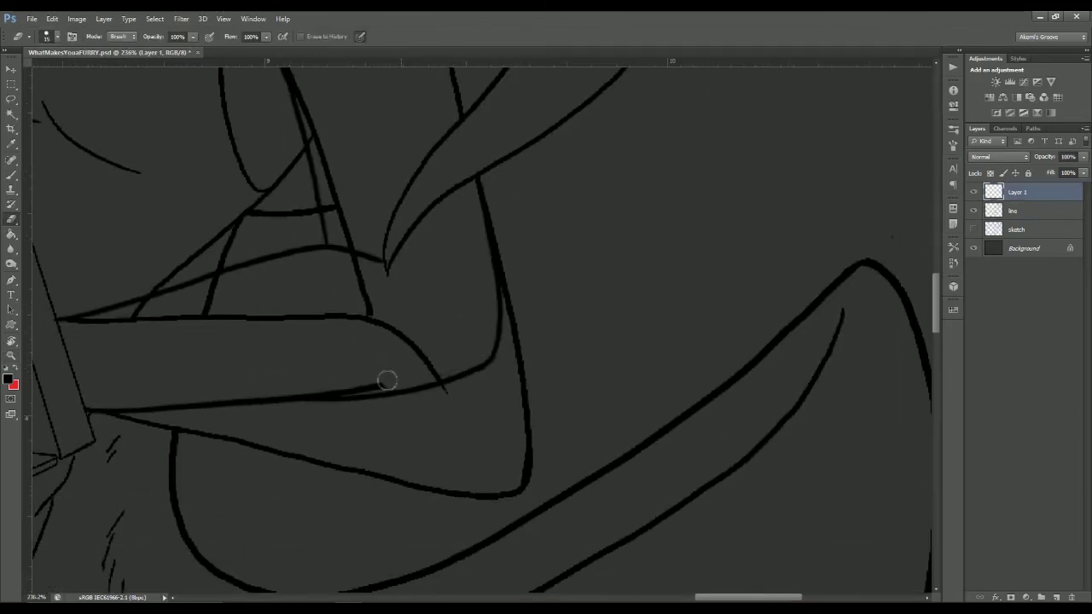
{"action": "left_click_drag", "start_coordinate": [247, 383], "coordinate": [416, 394]}
- Redraw the forearm's upper edge and the upper arm's inner edge on Layer 1, erasing the stray line parts
{"action": "key", "text": "b"}
{"action": "left_click_drag", "start_coordinate": [623, 259], "coordinate": [584, 269]}
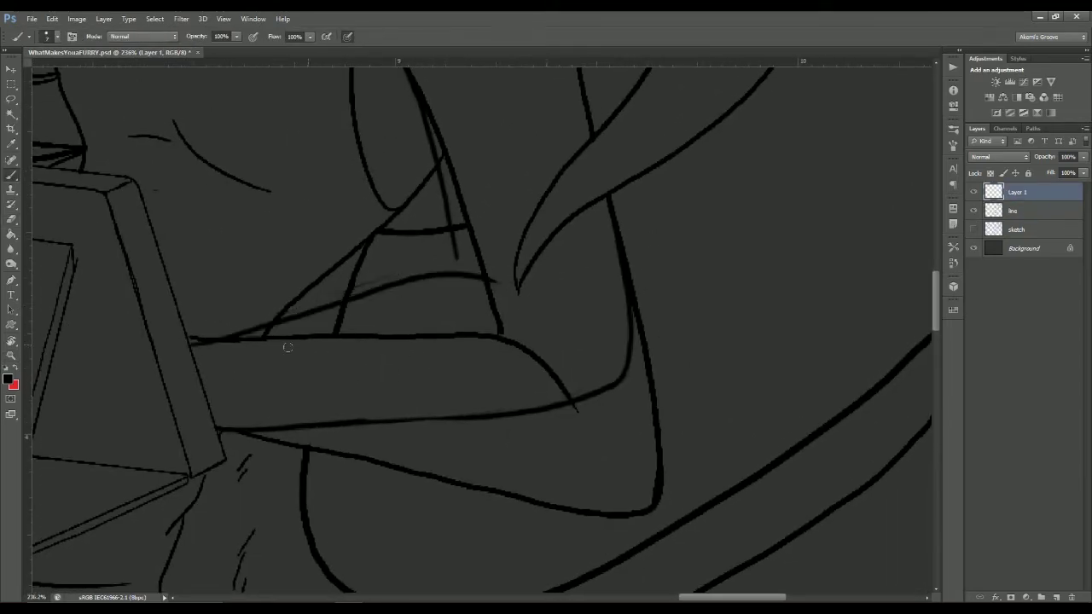
{"action": "left_click_drag", "start_coordinate": [524, 310], "coordinate": [491, 432]}
{"action": "key", "text": "e"}
{"action": "left_click_drag", "start_coordinate": [392, 248], "coordinate": [368, 234]}
{"action": "key", "text": "b"}
{"action": "mouse_move", "coordinate": [413, 374]}
{"action": "left_mouse_down"}
{"action": "mouse_move", "coordinate": [374, 237]}
{"action": "mouse_move", "coordinate": [431, 393]}
{"action": "left_mouse_up"}
{"action": "key", "text": "e"}
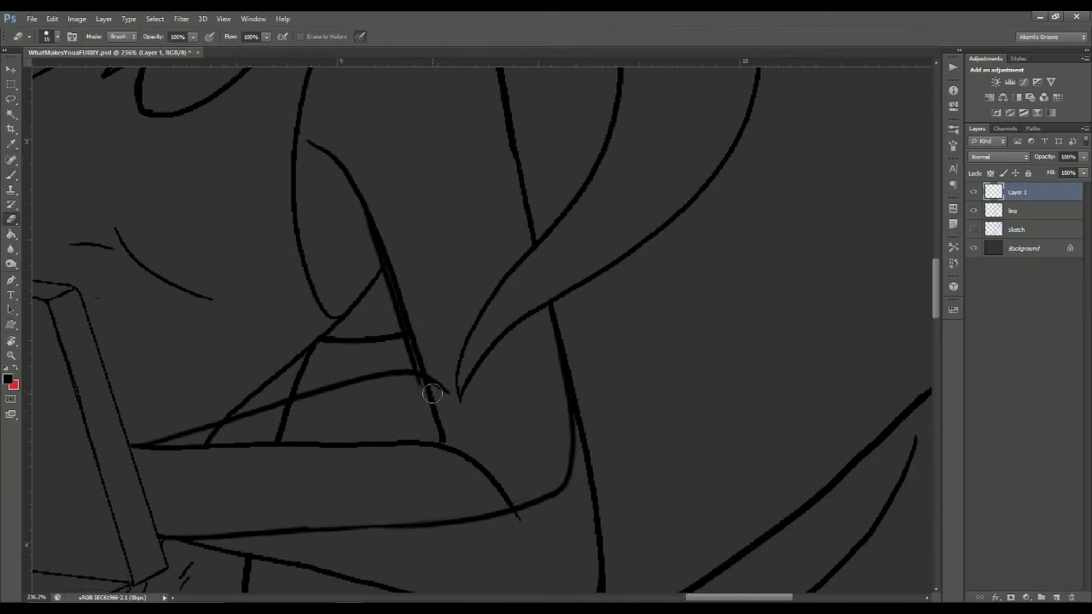
{"action": "key", "text": "b"}
{"action": "scroll", "coordinate": [414, 390], "scroll_direction": "down", "scroll_amount": 5}
{"action": "scroll", "coordinate": [589, 285], "scroll_direction": "up", "scroll_amount": 5}
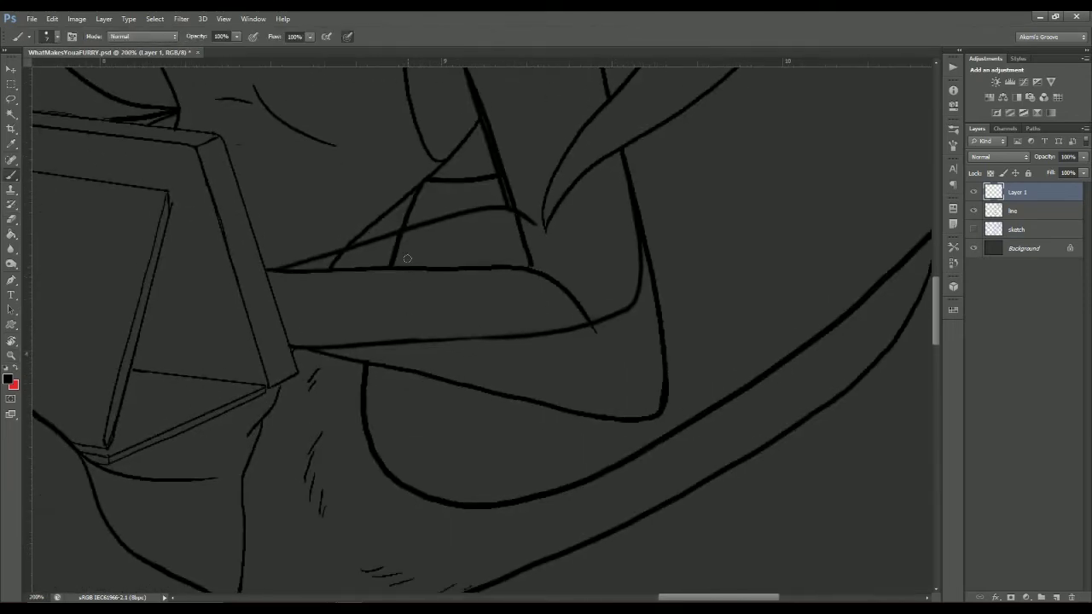
- Erase the old forearm, elbow and upper arm lines from the line layer
{"action": "mouse_move", "coordinate": [499, 379]}
{"action": "left_mouse_down"}
{"action": "mouse_move", "coordinate": [524, 285]}
{"action": "mouse_move", "coordinate": [449, 369]}
{"action": "mouse_move", "coordinate": [408, 213]}
{"action": "left_mouse_up"}
{"action": "key", "text": "alt+bracketleft"}
{"action": "key", "text": "e"}
{"action": "key", "text": "ctrl+z"}
{"action": "mouse_move", "coordinate": [565, 300]}
{"action": "left_mouse_down"}
{"action": "mouse_move", "coordinate": [487, 390]}
{"action": "mouse_move", "coordinate": [518, 371]}
{"action": "mouse_move", "coordinate": [299, 325]}
{"action": "left_mouse_up"}
{"action": "left_click_drag", "start_coordinate": [227, 317], "coordinate": [276, 322]}
{"action": "mouse_move", "coordinate": [445, 232]}
{"action": "left_mouse_down"}
{"action": "mouse_move", "coordinate": [472, 287]}
{"action": "mouse_move", "coordinate": [279, 283]}
{"action": "mouse_move", "coordinate": [181, 402]}
{"action": "left_mouse_up"}
- Touch up the new forearm and elbow lines on Layer 1
{"action": "key", "text": "alt+]"}
{"action": "key", "text": "b"}
{"action": "left_click_drag", "start_coordinate": [442, 298], "coordinate": [518, 258]}
{"action": "mouse_move", "coordinate": [195, 368]}
{"action": "left_mouse_down"}
{"action": "mouse_move", "coordinate": [312, 309]}
{"action": "mouse_move", "coordinate": [517, 324]}
{"action": "mouse_move", "coordinate": [605, 361]}
{"action": "mouse_move", "coordinate": [583, 247]}
{"action": "left_mouse_up"}
{"action": "key", "text": "e"}
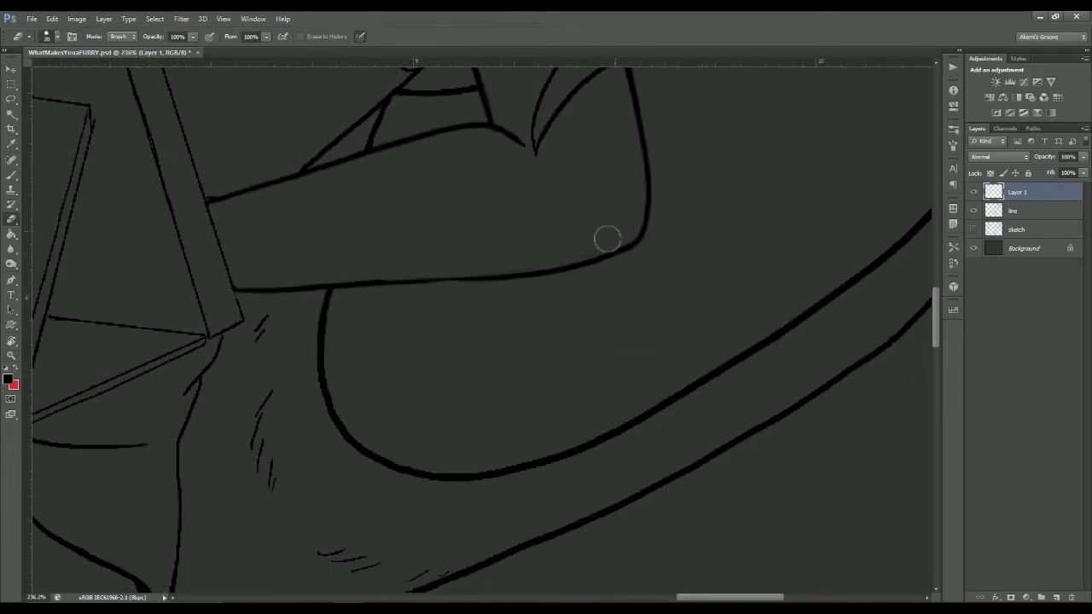
- Rework the forearm's lower edge on Layer 1 into a thicker line running from the tablet to the elbow
{"action": "key", "text": "z"}
{"action": "mouse_move", "coordinate": [580, 384]}
{"action": "left_mouse_down"}
{"action": "mouse_move", "coordinate": [531, 383]}
{"action": "mouse_move", "coordinate": [497, 541]}
{"action": "mouse_move", "coordinate": [439, 478]}
{"action": "mouse_move", "coordinate": [633, 415]}
{"action": "left_mouse_up"}
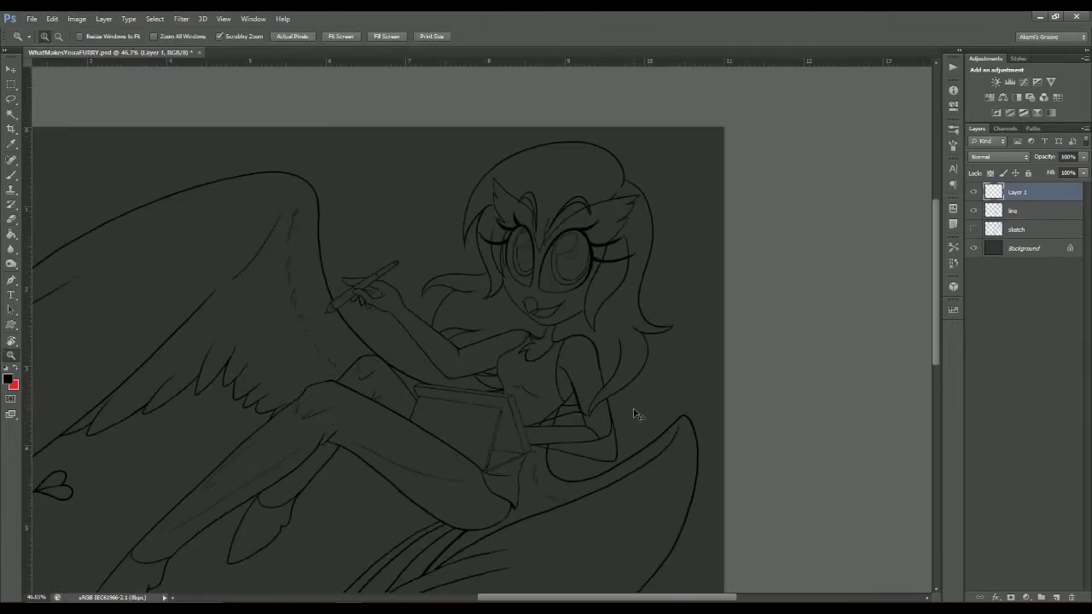
{"action": "left_click_drag", "start_coordinate": [633, 415], "coordinate": [689, 283]}
{"action": "left_click_drag", "start_coordinate": [423, 434], "coordinate": [375, 332]}
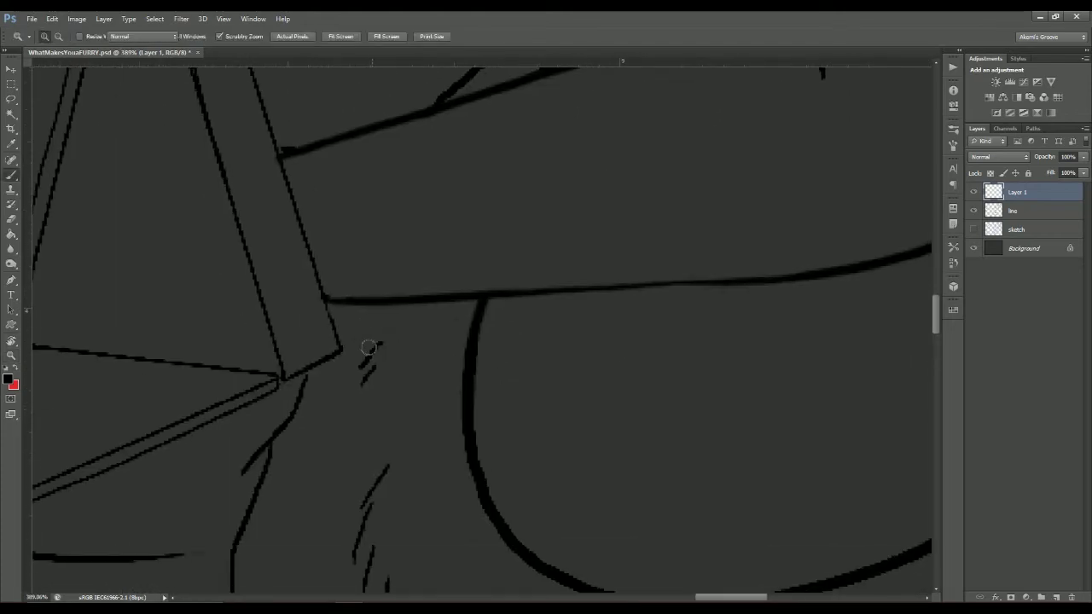
{"action": "key", "text": "e"}
{"action": "scroll", "coordinate": [322, 303], "scroll_direction": "down", "scroll_amount": 3}
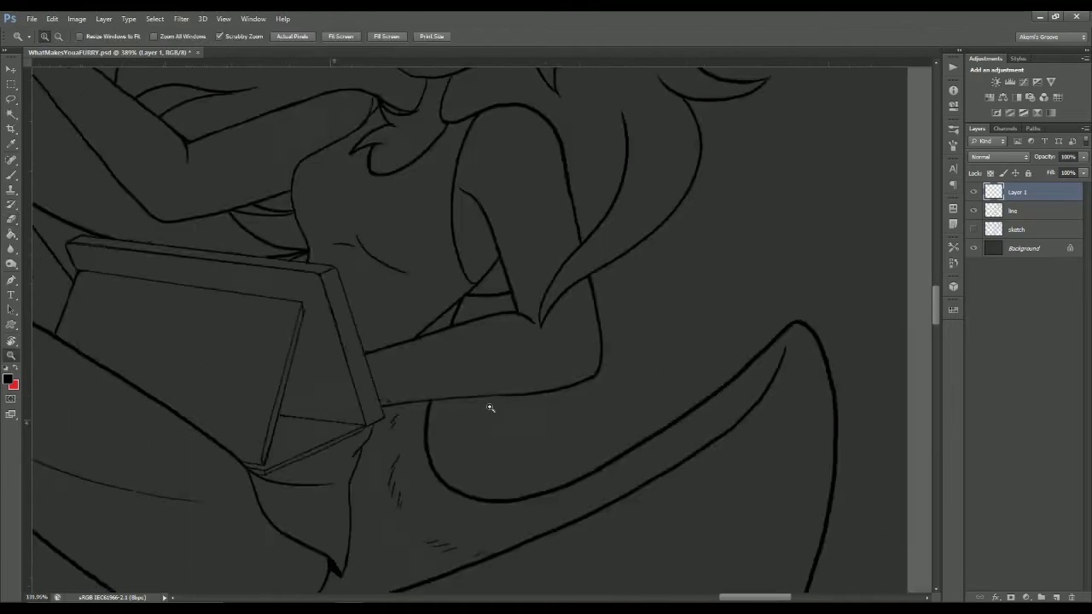
{"action": "key", "text": "b"}
{"action": "mouse_move", "coordinate": [682, 243]}
{"action": "left_mouse_down"}
{"action": "mouse_move", "coordinate": [477, 350]}
{"action": "mouse_move", "coordinate": [470, 339]}
{"action": "mouse_move", "coordinate": [752, 287]}
{"action": "left_mouse_up"}
{"action": "key", "text": "e"}
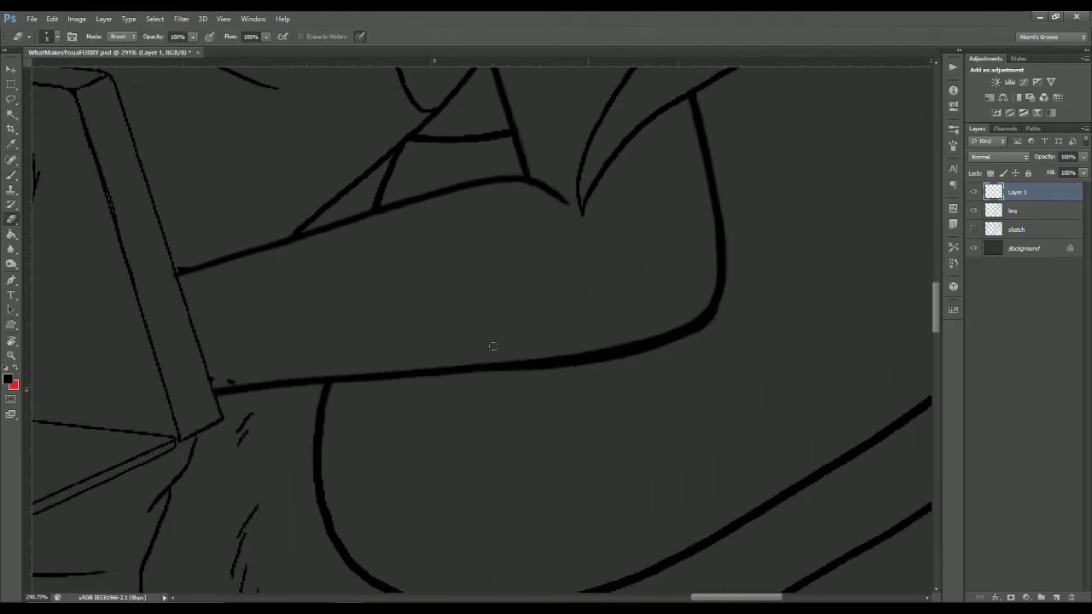
- Clean up leftover marks around the forearm and merge Layer 1 into the line layer
{"action": "left_click", "coordinate": [1034, 213]}
{"action": "key", "text": "alt+bracketright"}
{"action": "left_click_drag", "start_coordinate": [572, 306], "coordinate": [602, 365]}
{"action": "scroll", "coordinate": [602, 365], "scroll_direction": "down", "scroll_amount": 2}
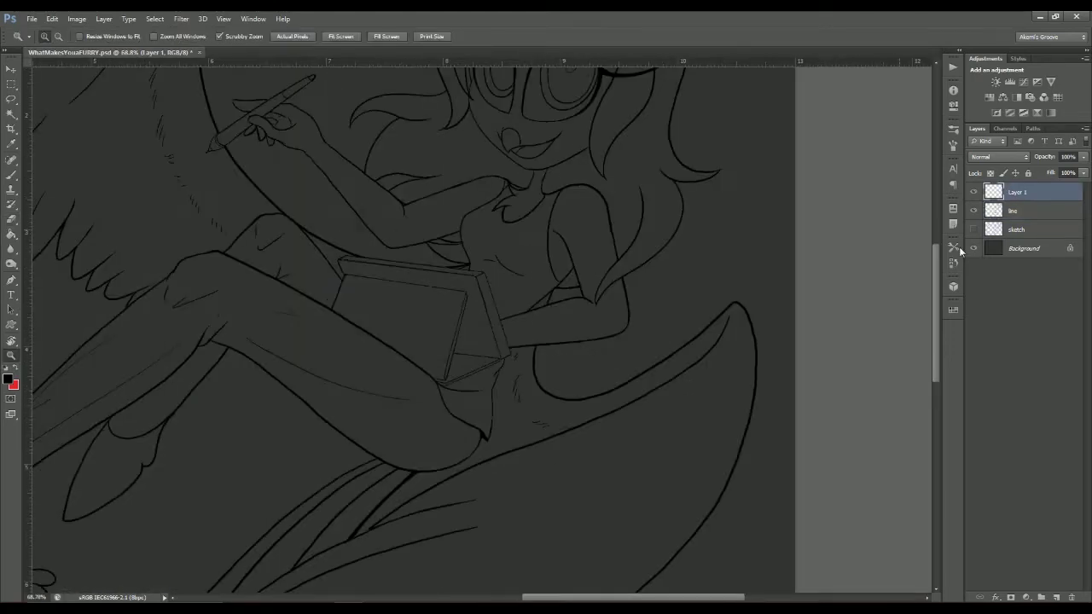
{"action": "key", "text": "Delete"}
{"action": "key", "text": "ctrl+minus"}
{"action": "key", "text": "ctrl+minus"}
{"action": "key", "text": "ctrl+minus"}
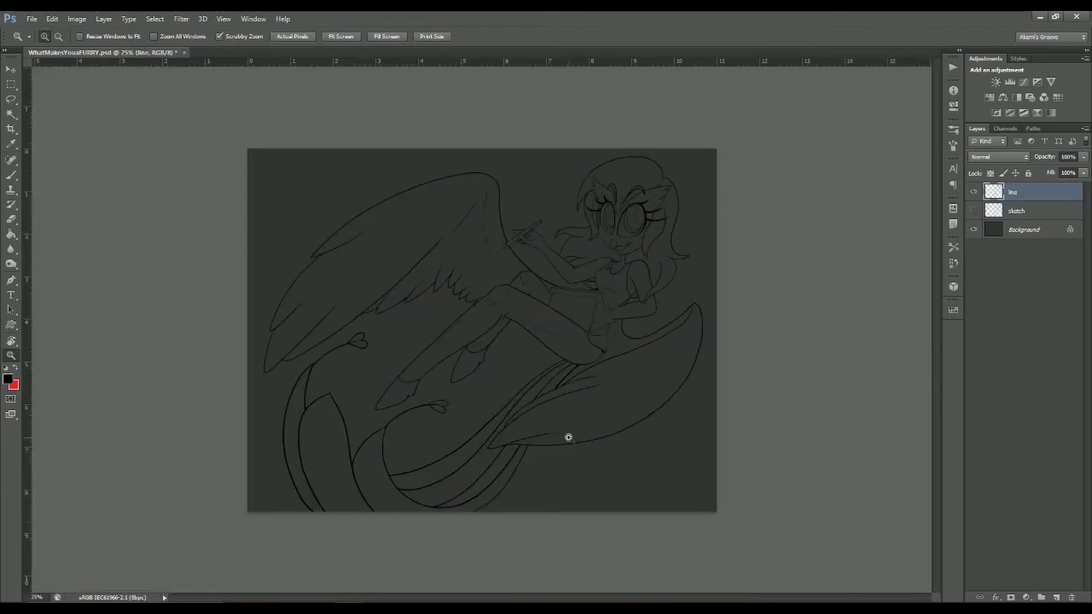
- Add a new layer beneath the line layer and name it flats
{"action": "left_click_drag", "start_coordinate": [568, 436], "coordinate": [549, 447]}
{"action": "left_click_drag", "start_coordinate": [292, 345], "coordinate": [247, 345]}
{"action": "key", "text": "ctrl+z"}
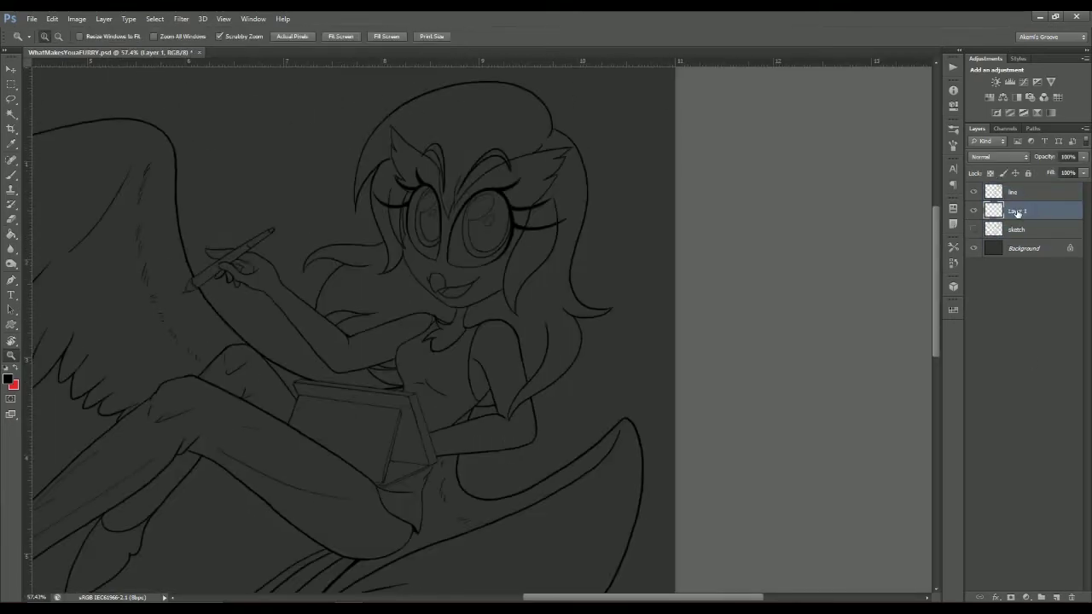
{"action": "key", "text": "Return"}
- Paint the large and small highlights in both eyes white on the flats layer
{"action": "left_click_drag", "start_coordinate": [426, 470], "coordinate": [383, 370]}
{"action": "key", "text": "i"}
{"action": "left_click", "coordinate": [9, 379]}
{"action": "left_click", "coordinate": [639, 269]}
{"action": "left_click", "coordinate": [907, 261]}
{"action": "key", "text": "g"}
{"action": "left_click", "coordinate": [614, 312]}
{"action": "key", "text": "ctrl+z"}
{"action": "key", "text": "b"}
{"action": "scroll", "coordinate": [500, 298], "scroll_direction": "up", "scroll_amount": 1}
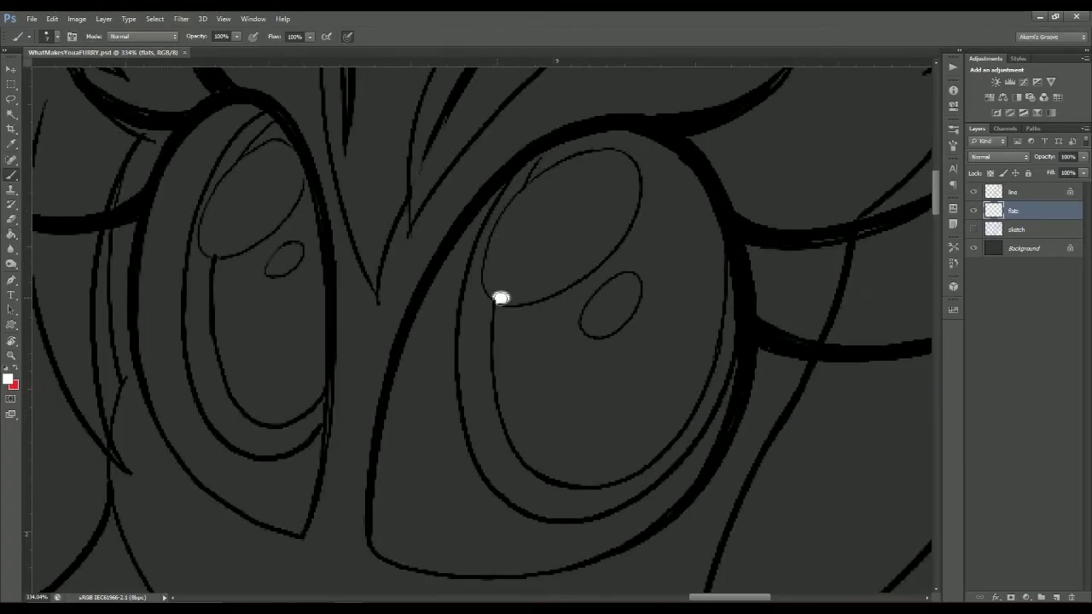
{"action": "left_click_drag", "start_coordinate": [512, 298], "coordinate": [560, 247]}
{"action": "left_click_drag", "start_coordinate": [597, 290], "coordinate": [572, 268]}
{"action": "left_click_drag", "start_coordinate": [284, 260], "coordinate": [296, 183]}
{"action": "key", "text": "ctrl+z"}
{"action": "left_click", "coordinate": [295, 183]}
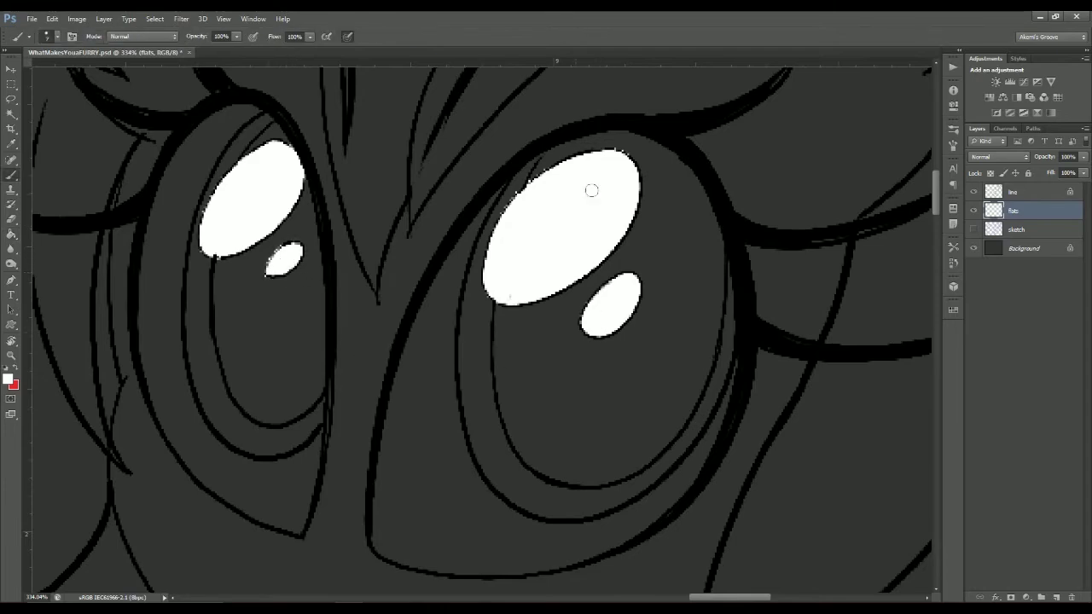
- Fill the gaps in the narrower eye's outline and lashes with the black Pencil on the line layer
{"action": "scroll", "coordinate": [617, 310], "scroll_direction": "down", "scroll_amount": 3}
{"action": "scroll", "coordinate": [617, 309], "scroll_direction": "up", "scroll_amount": 1}
{"action": "key", "text": "alt+bracketright"}
{"action": "scroll", "coordinate": [796, 202], "scroll_direction": "up", "scroll_amount": 3}
{"action": "key", "text": "x"}
{"action": "key", "text": "i"}
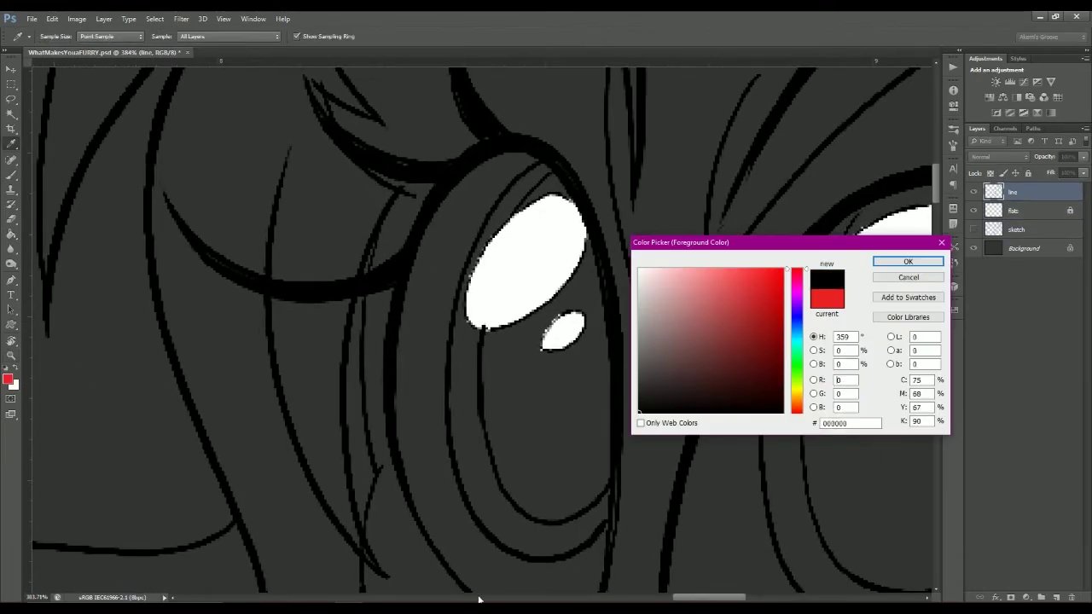
{"action": "key", "text": "Return"}
{"action": "key", "text": "b"}
{"action": "scroll", "coordinate": [542, 418], "scroll_direction": "down", "scroll_amount": 2}
{"action": "scroll", "coordinate": [542, 419], "scroll_direction": "right", "scroll_amount": 1}
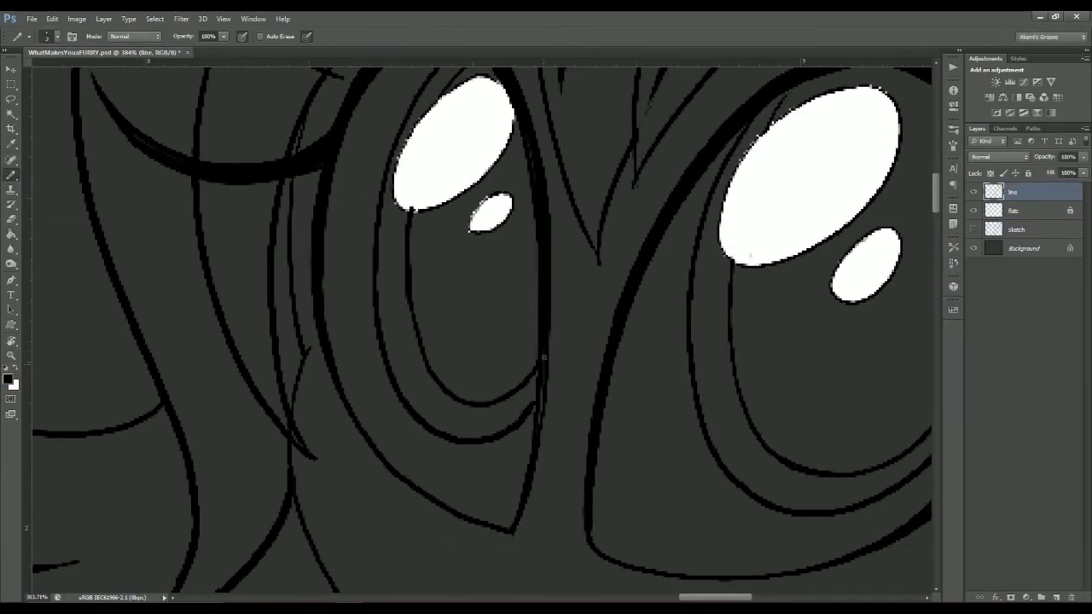
{"action": "scroll", "coordinate": [535, 167], "scroll_direction": "up", "scroll_amount": 4}
{"action": "scroll", "coordinate": [535, 167], "scroll_direction": "left", "scroll_amount": 2}
{"action": "scroll", "coordinate": [471, 186], "scroll_direction": "up", "scroll_amount": 2}
{"action": "scroll", "coordinate": [472, 186], "scroll_direction": "left", "scroll_amount": 1}
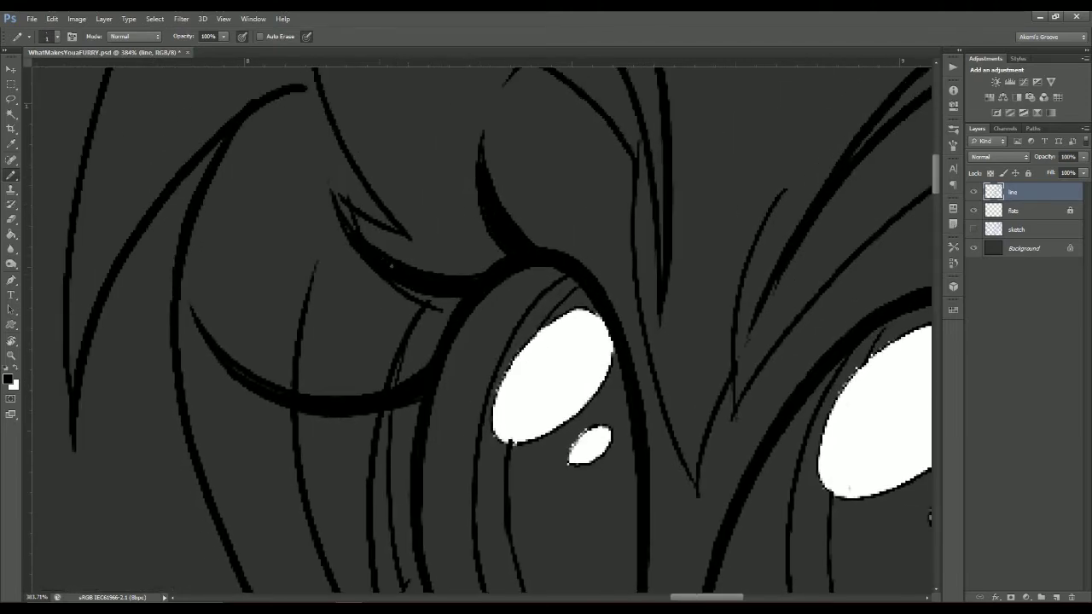
{"action": "scroll", "coordinate": [367, 371], "scroll_direction": "down", "scroll_amount": 1}
{"action": "scroll", "coordinate": [366, 371], "scroll_direction": "left", "scroll_amount": 1}
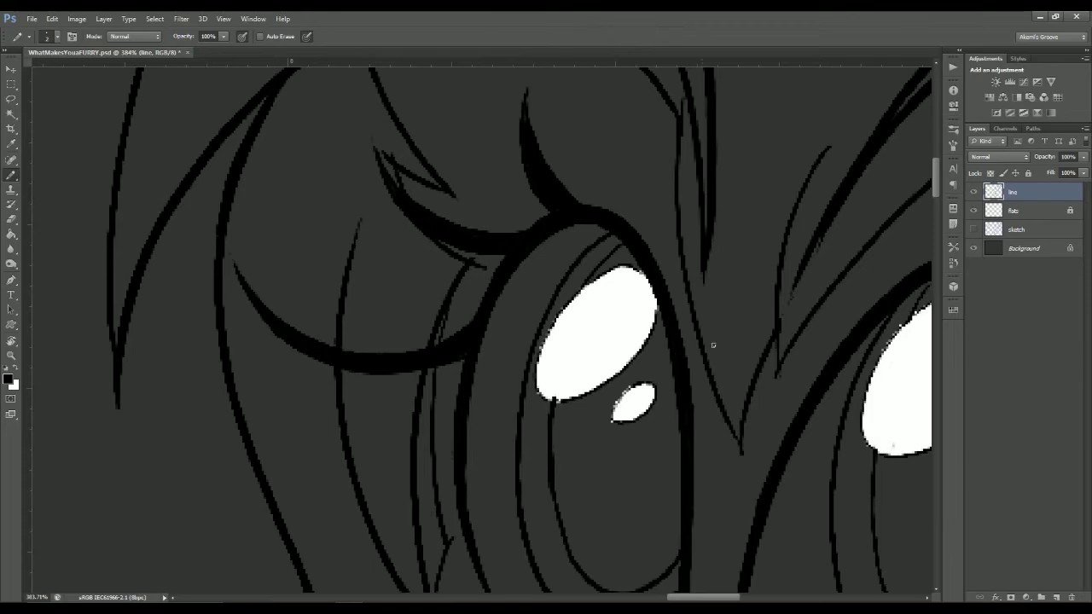
- Fill the gaps in the larger eye's lash lines with the black Pencil on the line layer
{"action": "scroll", "coordinate": [509, 252], "scroll_direction": "right", "scroll_amount": 10}
{"action": "scroll", "coordinate": [803, 344], "scroll_direction": "down", "scroll_amount": 3}
{"action": "scroll", "coordinate": [803, 344], "scroll_direction": "right", "scroll_amount": 3}
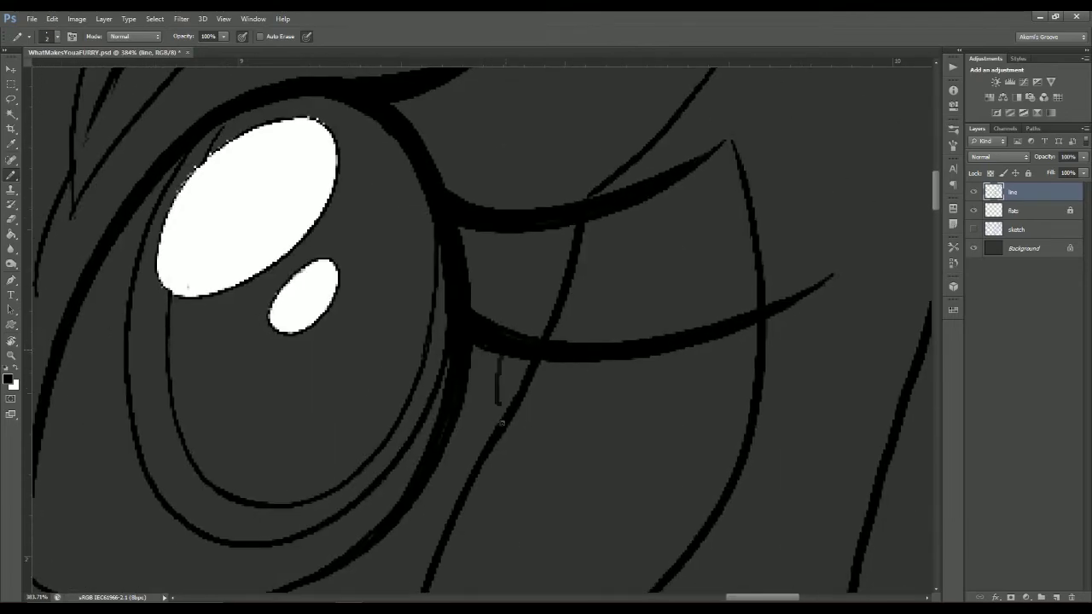
{"action": "scroll", "coordinate": [484, 424], "scroll_direction": "down", "scroll_amount": 2}
{"action": "scroll", "coordinate": [483, 424], "scroll_direction": "left", "scroll_amount": 2}
- Unlock the flats layer and fill the eyeballs of both eyes around the irises with pale yellow
{"action": "key", "text": "z"}
{"action": "scroll", "coordinate": [560, 309], "scroll_direction": "down", "scroll_amount": 3}
{"action": "key", "text": "alt+bracketleft"}
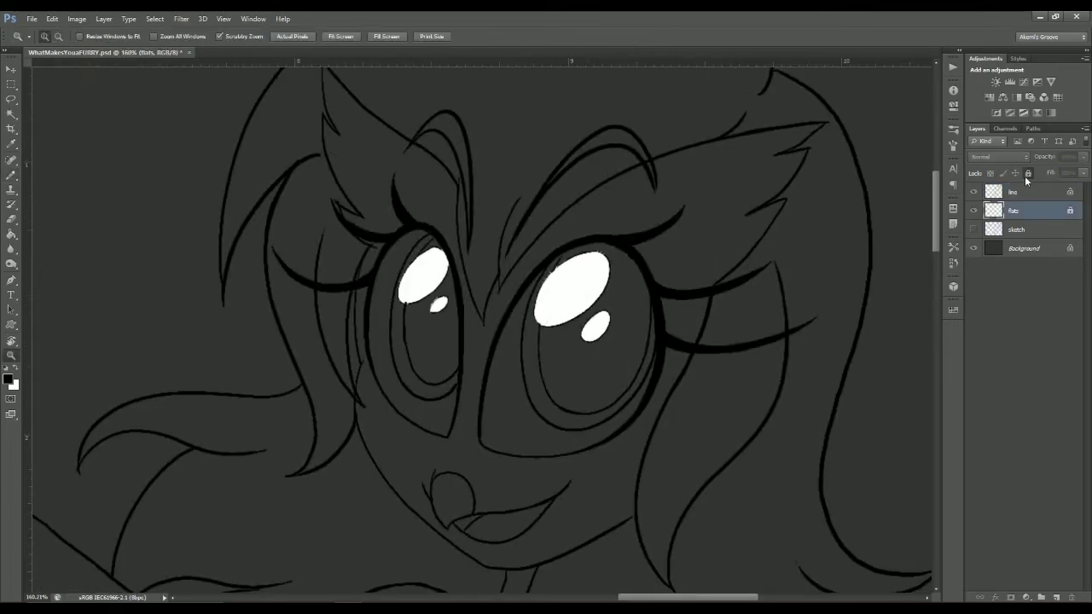
{"action": "scroll", "coordinate": [362, 409], "scroll_direction": "up", "scroll_amount": 2}
{"action": "key", "text": "g"}
{"action": "left_click", "coordinate": [8, 378]}
{"action": "left_click", "coordinate": [666, 271]}
{"action": "left_click", "coordinate": [906, 258]}
{"action": "left_click", "coordinate": [434, 441]}
{"action": "left_click", "coordinate": [373, 435]}
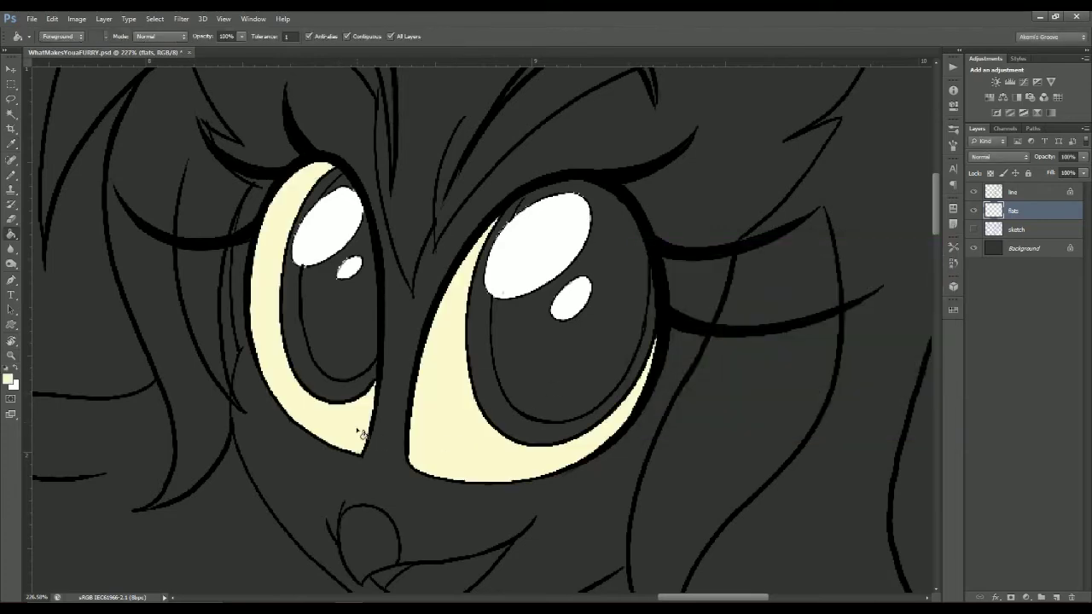
- Fill the iris rings of both eyes with the pink colour ff0066
{"action": "left_click", "coordinate": [10, 380]}
{"action": "left_click", "coordinate": [798, 298]}
{"action": "double_click", "coordinate": [829, 423]}
{"action": "type", "text": "ff0066"}
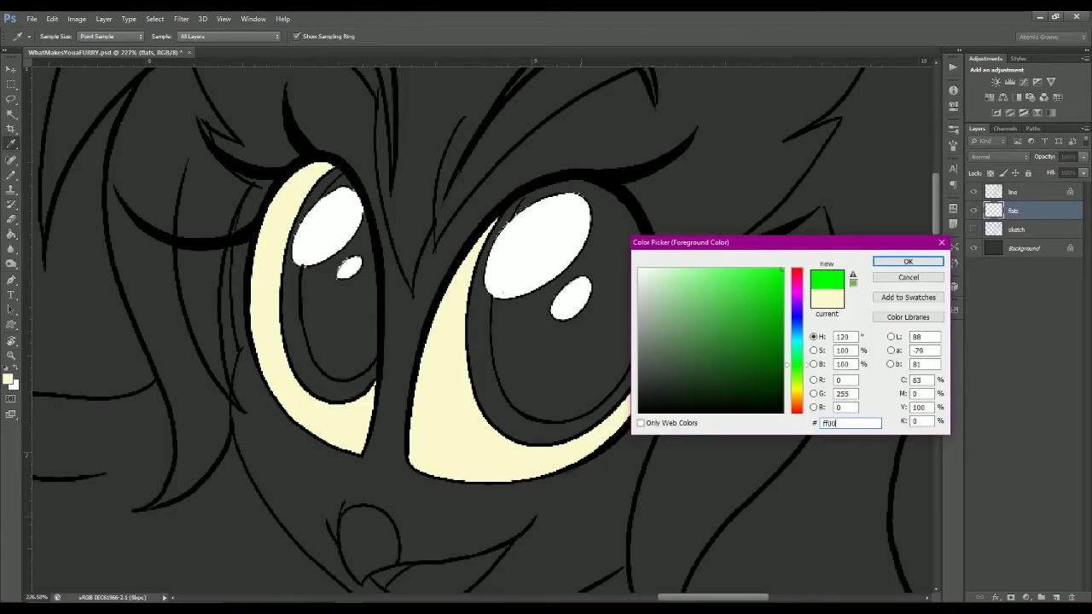
{"action": "key", "text": "Return"}
{"action": "left_click", "coordinate": [294, 333]}
{"action": "left_click", "coordinate": [511, 414]}
- Fill both pupils with a very dark maroon, made by lowering the iris pink's brightness
{"action": "left_click", "coordinate": [9, 380]}
{"action": "left_click", "coordinate": [813, 364]}
{"action": "left_click", "coordinate": [796, 374]}
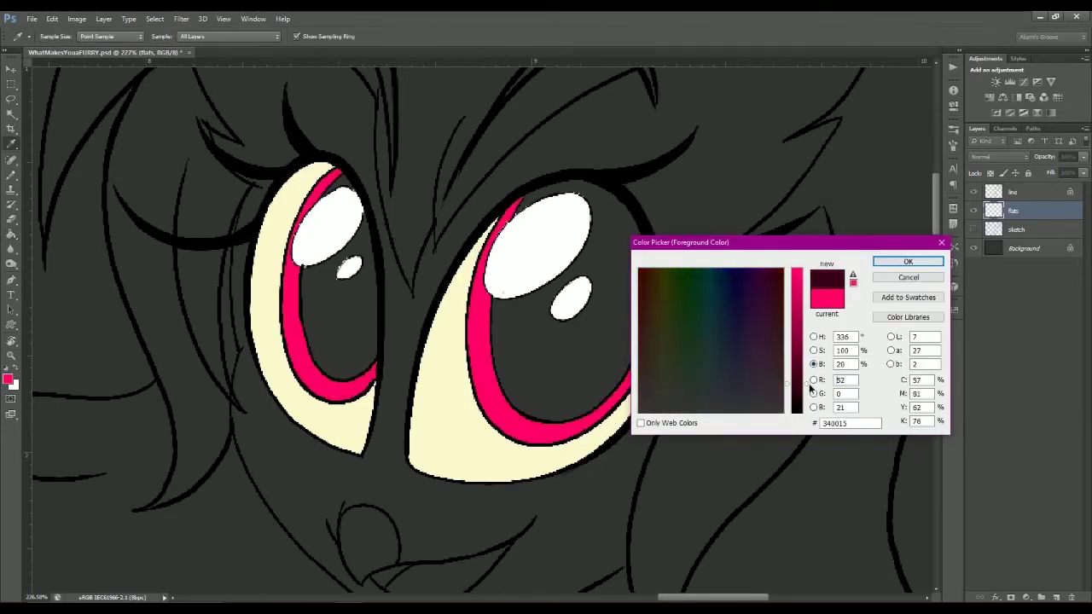
{"action": "key", "text": "Return"}
{"action": "left_click", "coordinate": [589, 373]}
{"action": "left_click", "coordinate": [10, 379]}
{"action": "left_click", "coordinate": [807, 391]}
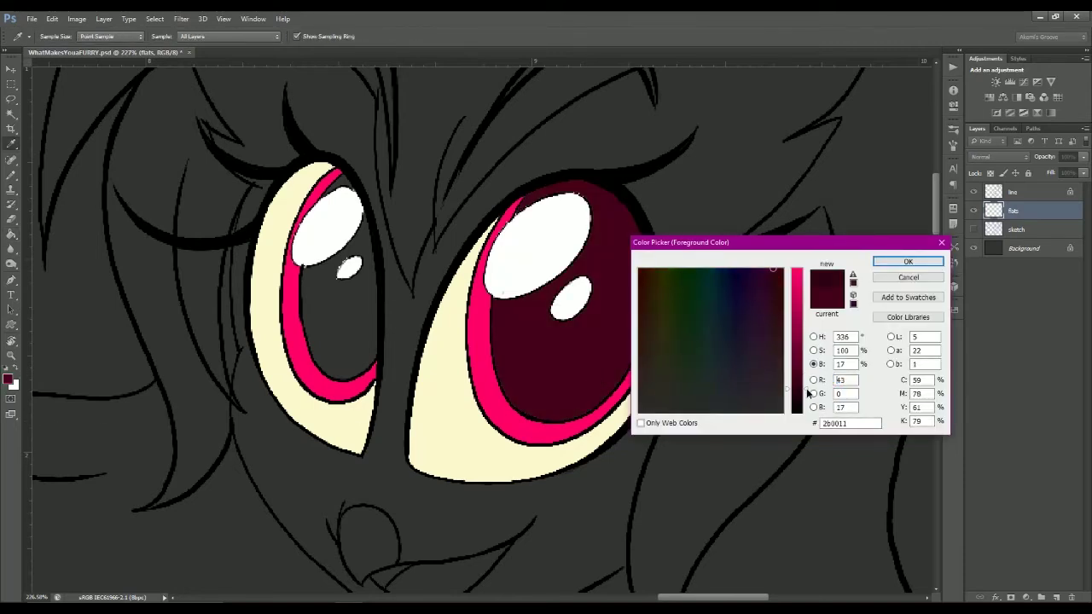
{"action": "key", "text": "Return"}
{"action": "left_click", "coordinate": [563, 375]}
{"action": "left_click", "coordinate": [341, 353]}
- Darken the maroon further and fill the nose with it
{"action": "left_click", "coordinate": [10, 379]}
{"action": "left_click", "coordinate": [807, 404]}
{"action": "key", "text": "Return"}
{"action": "scroll", "coordinate": [432, 419], "scroll_direction": "down", "scroll_amount": 3}
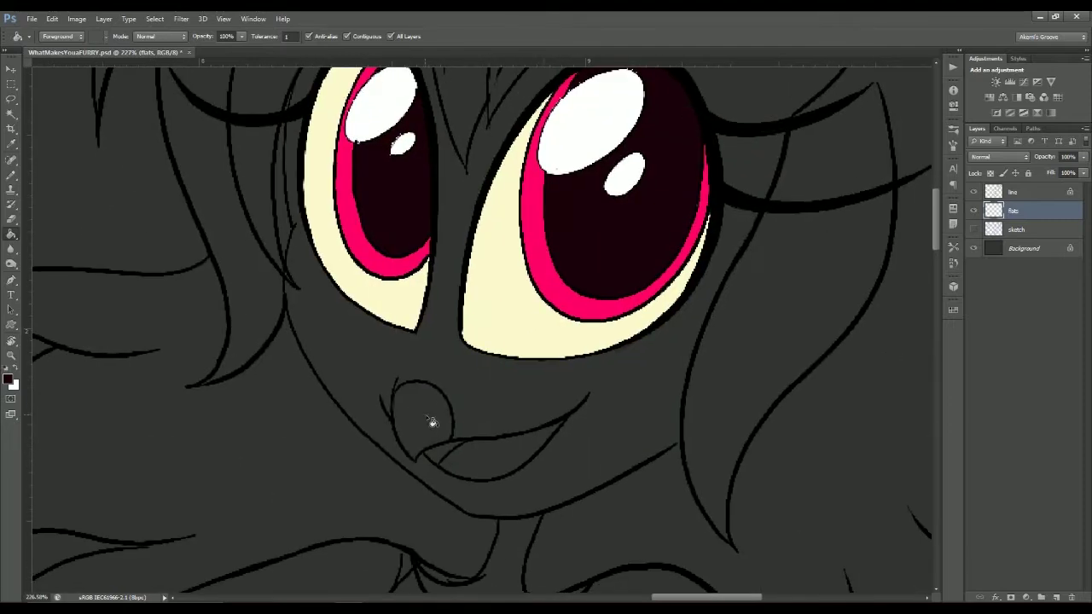
{"action": "left_click", "coordinate": [427, 422]}
- Fill the open mouth with the light pink colour ff99cc
{"action": "scroll", "coordinate": [333, 383], "scroll_direction": "right", "scroll_amount": 2}
{"action": "left_click", "coordinate": [10, 379]}
{"action": "type", "text": "ff99cc"}
{"action": "key", "text": "Return"}
{"action": "left_click", "coordinate": [409, 510]}
{"action": "scroll", "coordinate": [249, 409], "scroll_direction": "down", "scroll_amount": 2}
{"action": "scroll", "coordinate": [249, 409], "scroll_direction": "left", "scroll_amount": 3}
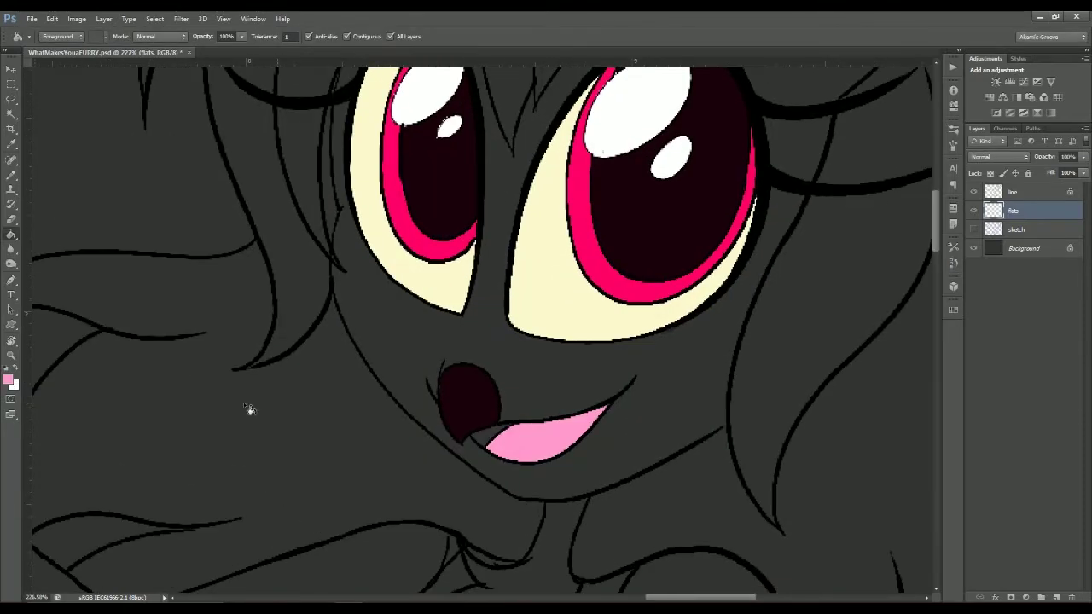
- Fill the small back part of the mouth with a darker shade made from the pink ff0066
{"action": "left_click", "coordinate": [9, 379]}
{"action": "type", "text": "ff0066"}
{"action": "key", "text": "Return"}
{"action": "scroll", "coordinate": [702, 353], "scroll_direction": "up", "scroll_amount": 2}
{"action": "left_click", "coordinate": [9, 379]}
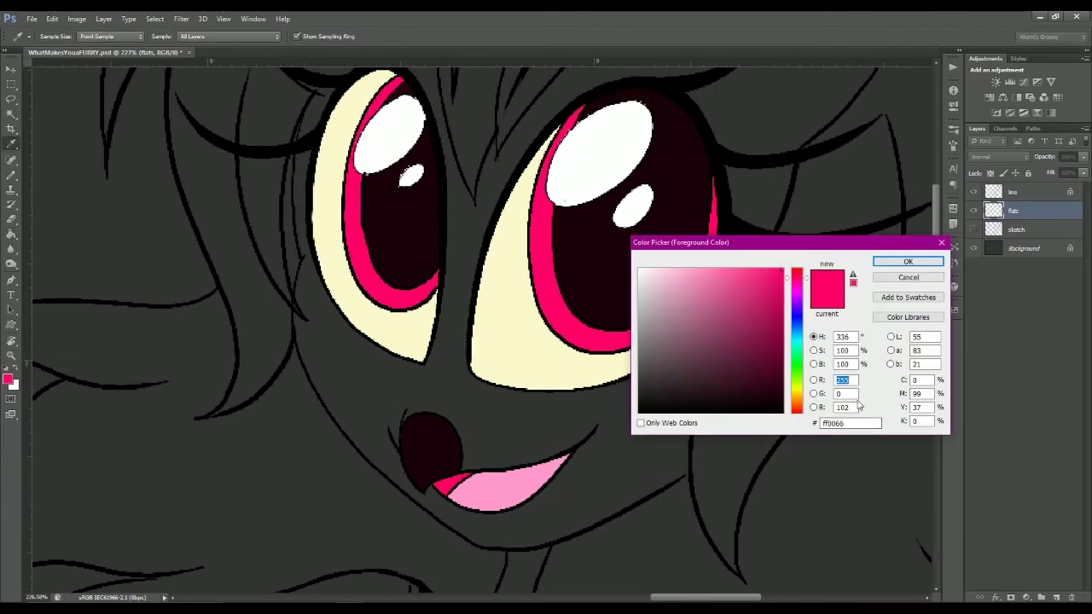
{"action": "key", "text": "Return"}
- Fill the large hair sections beside and behind the neck with the bright pink ff0066
{"action": "key", "text": "z"}
{"action": "scroll", "coordinate": [605, 452], "scroll_direction": "down", "scroll_amount": 3}
{"action": "scroll", "coordinate": [546, 271], "scroll_direction": "up", "scroll_amount": 1}
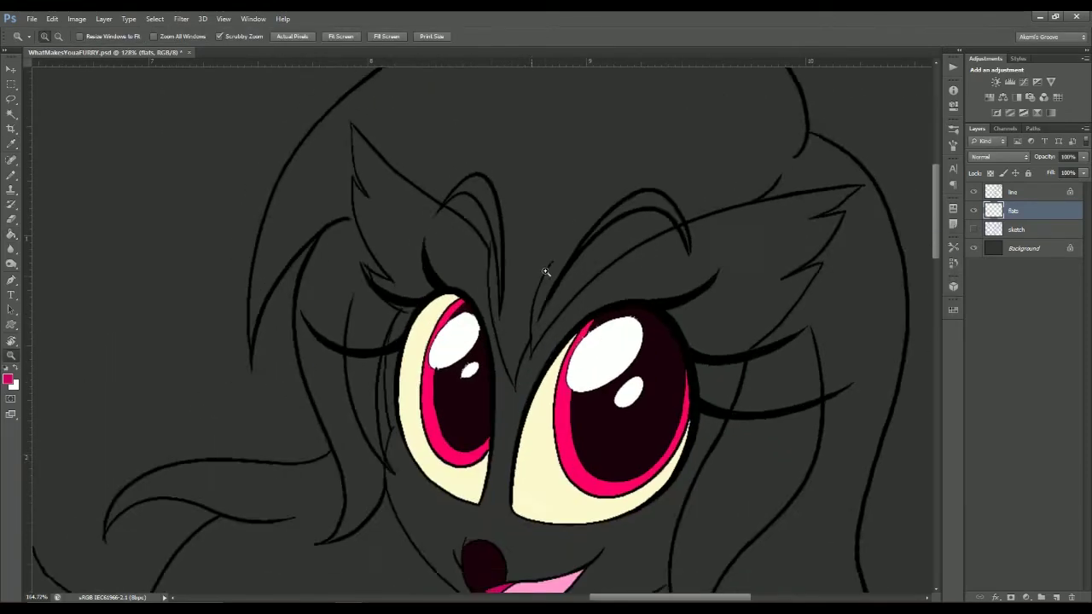
{"action": "scroll", "coordinate": [476, 511], "scroll_direction": "down", "scroll_amount": 2}
{"action": "scroll", "coordinate": [476, 511], "scroll_direction": "right", "scroll_amount": 2}
{"action": "scroll", "coordinate": [475, 511], "scroll_direction": "up", "scroll_amount": 1}
{"action": "scroll", "coordinate": [475, 511], "scroll_direction": "down", "scroll_amount": 2}
{"action": "key", "text": "g"}
{"action": "left_click", "coordinate": [281, 367]}
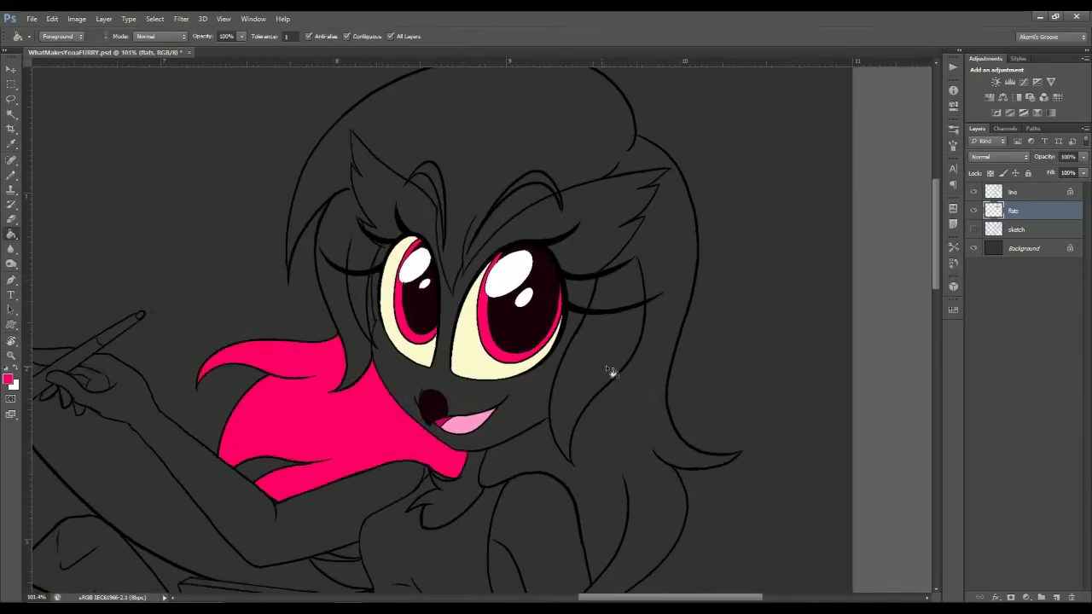
- Close the gap between the jawline and the adjacent hair lock with a brush stroke, and fill the main hair area bright pink
{"action": "left_click", "coordinate": [562, 401]}
{"action": "key", "text": "ctrl+z"}
{"action": "key", "text": "z"}
{"action": "scroll", "coordinate": [677, 273], "scroll_direction": "up", "scroll_amount": 5}
{"action": "scroll", "coordinate": [648, 190], "scroll_direction": "right", "scroll_amount": 3}
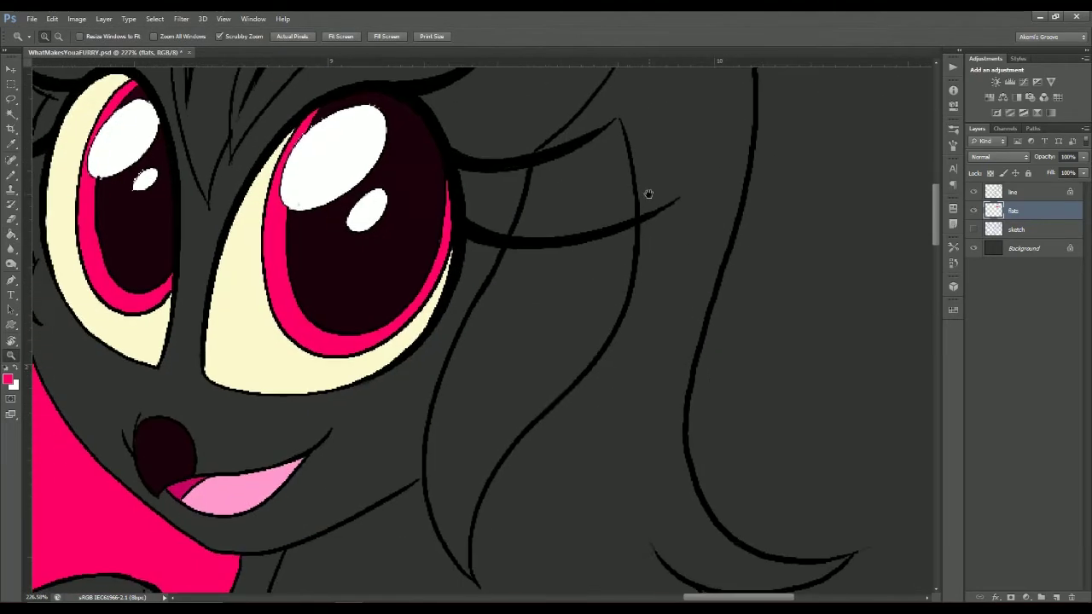
{"action": "scroll", "coordinate": [648, 190], "scroll_direction": "down", "scroll_amount": 1}
{"action": "key", "text": "b"}
{"action": "left_click_drag", "start_coordinate": [431, 450], "coordinate": [452, 468]}
{"action": "key", "text": "g"}
{"action": "left_click", "coordinate": [439, 456]}
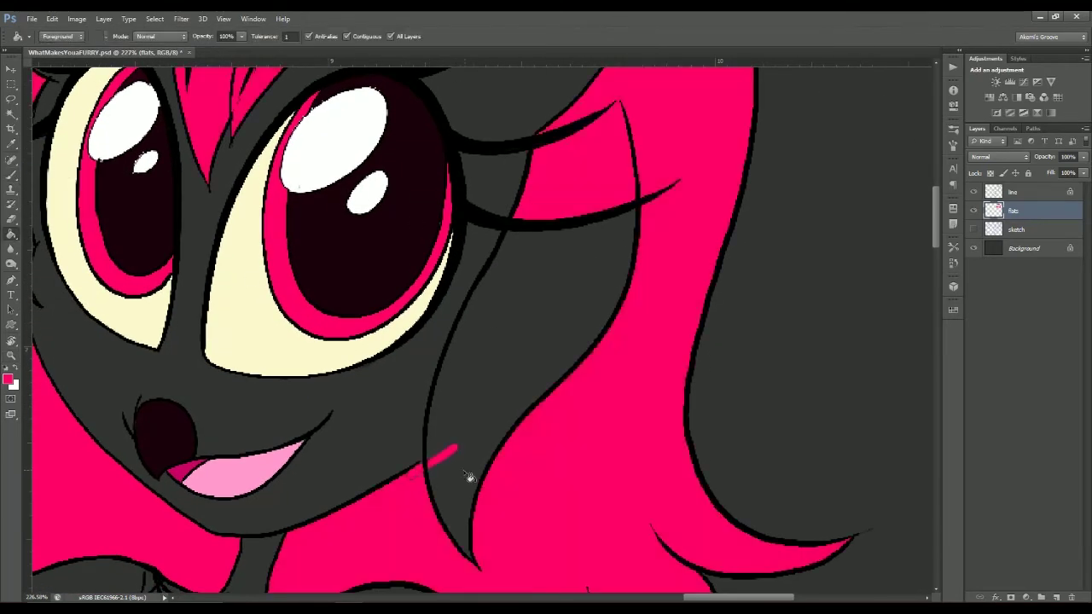
- Fill the remaining hair locks beside the face and below the arms with the same bright pink
{"action": "scroll", "coordinate": [420, 341], "scroll_direction": "down", "scroll_amount": 3}
{"action": "scroll", "coordinate": [421, 335], "scroll_direction": "up", "scroll_amount": 3}
{"action": "scroll", "coordinate": [420, 335], "scroll_direction": "down", "scroll_amount": 1}
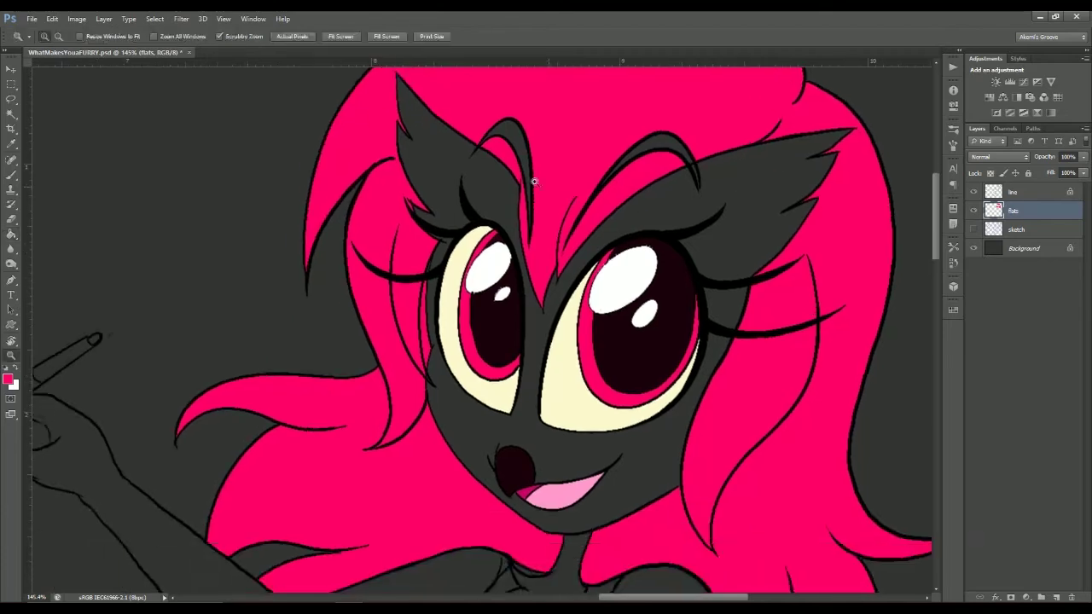
{"action": "scroll", "coordinate": [476, 450], "scroll_direction": "up", "scroll_amount": 3}
{"action": "key", "text": "b"}
{"action": "key", "text": "z"}
{"action": "scroll", "coordinate": [429, 272], "scroll_direction": "down", "scroll_amount": 3}
{"action": "scroll", "coordinate": [429, 487], "scroll_direction": "down", "scroll_amount": 2}
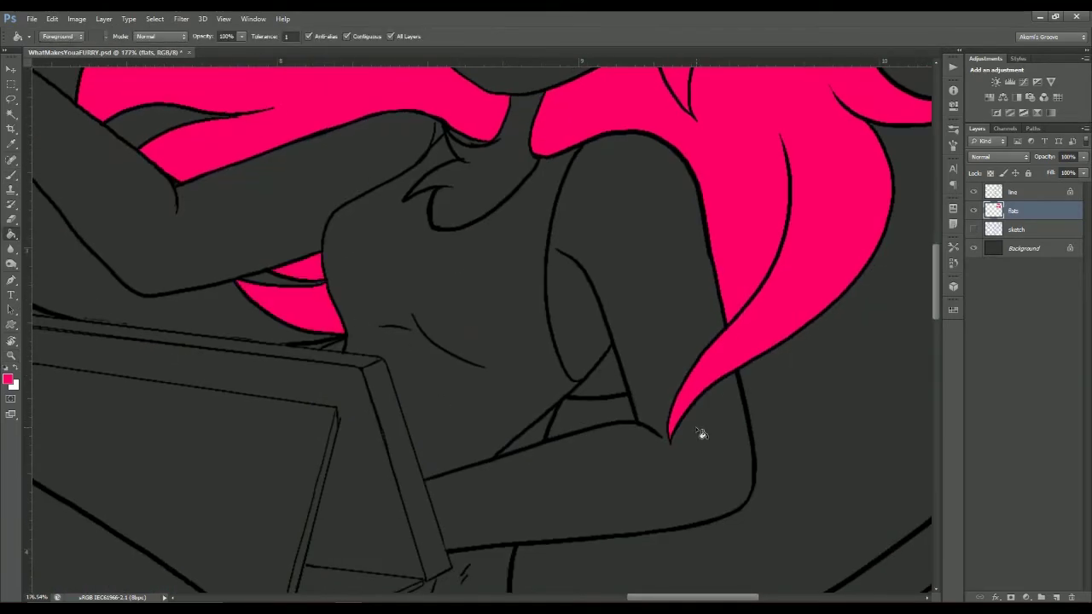
{"action": "scroll", "coordinate": [670, 419], "scroll_direction": "down", "scroll_amount": 2}
{"action": "scroll", "coordinate": [575, 439], "scroll_direction": "up", "scroll_amount": 2}
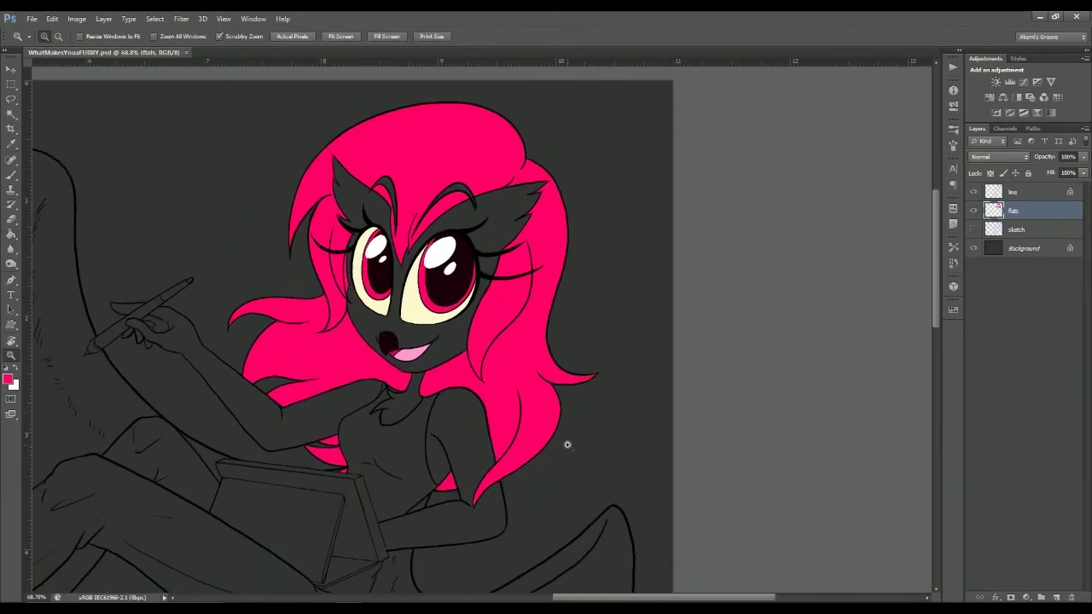
- Fill the tank top above and below the tablet with light pink
{"action": "key", "text": "g"}
{"action": "left_click", "coordinate": [397, 453]}
{"action": "scroll", "coordinate": [397, 453], "scroll_direction": "down", "scroll_amount": 3}
{"action": "left_click", "coordinate": [401, 409]}
- Choose a dark navy blue and fill both trouser legs with it
{"action": "key", "text": "i"}
{"action": "left_click", "coordinate": [8, 379]}
{"action": "left_click", "coordinate": [761, 333]}
{"action": "left_click", "coordinate": [908, 261]}
{"action": "key", "text": "g"}
{"action": "scroll", "coordinate": [310, 425], "scroll_direction": "left", "scroll_amount": 5}
{"action": "left_click", "coordinate": [377, 389]}
- Fill both feet below the trouser legs with black, 000000
{"action": "left_click", "coordinate": [8, 380]}
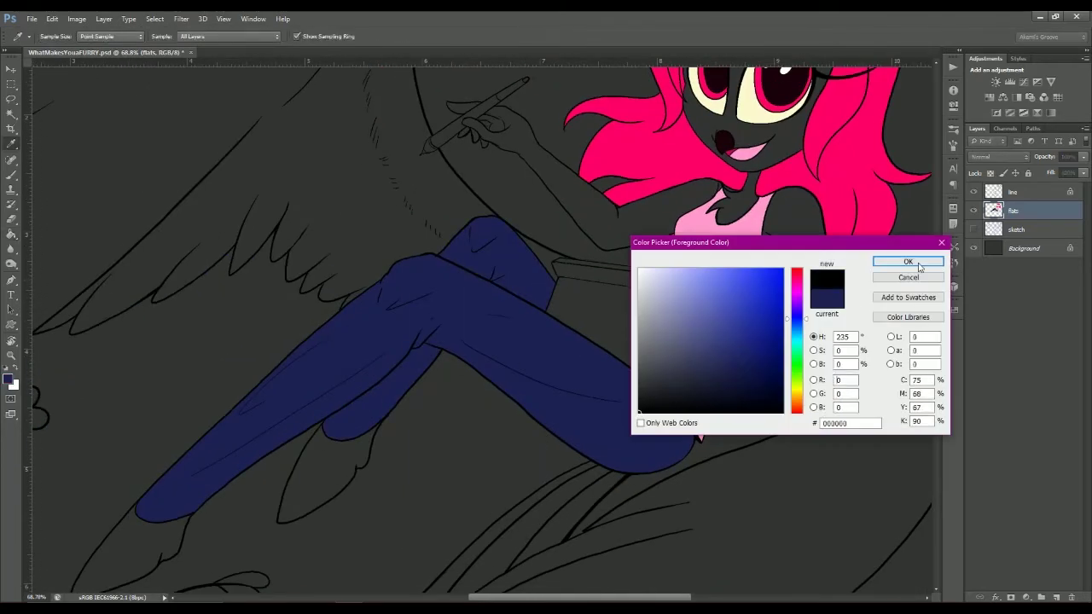
{"action": "left_click", "coordinate": [666, 409]}
{"action": "left_click", "coordinate": [907, 261]}
{"action": "left_click", "coordinate": [324, 469]}
{"action": "left_click", "coordinate": [160, 547]}
- Choose a very dark grey and fill the faces of the tablet with it
{"action": "key", "text": "z"}
{"action": "left_click_drag", "start_coordinate": [512, 311], "coordinate": [547, 311]}
{"action": "key", "text": "g"}
{"action": "left_click", "coordinate": [9, 379]}
{"action": "left_click", "coordinate": [638, 388]}
{"action": "left_click", "coordinate": [907, 261]}
{"action": "left_click", "coordinate": [579, 245]}
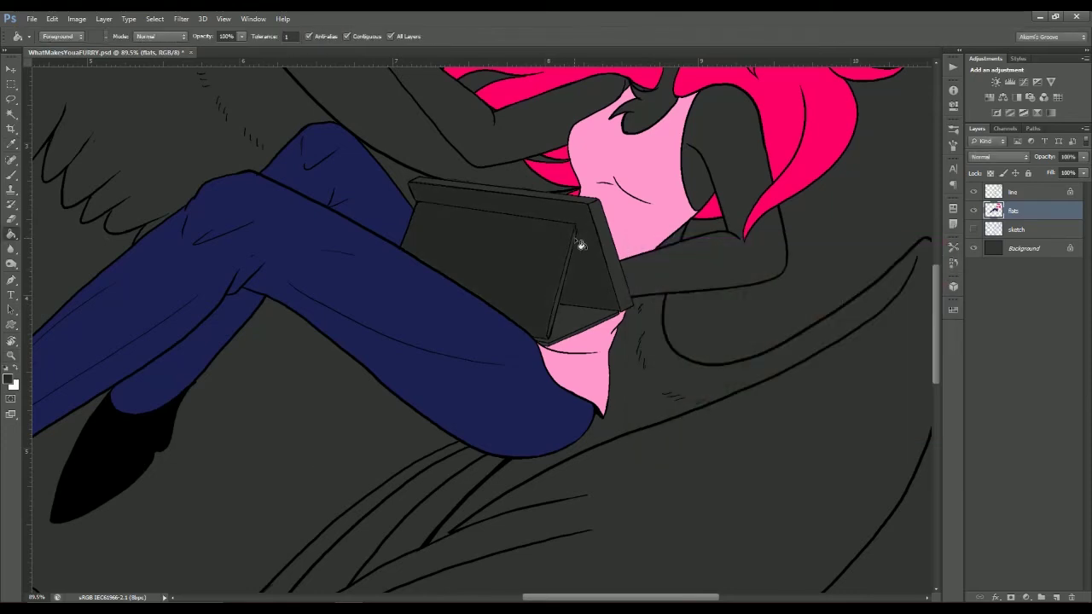
- Sample the darker pink and fill both heart-shaped tail tips with it
{"action": "scroll", "coordinate": [573, 344], "scroll_direction": "up", "scroll_amount": 3}
{"action": "key", "text": "z"}
{"action": "scroll", "coordinate": [565, 310], "scroll_direction": "down", "scroll_amount": 4}
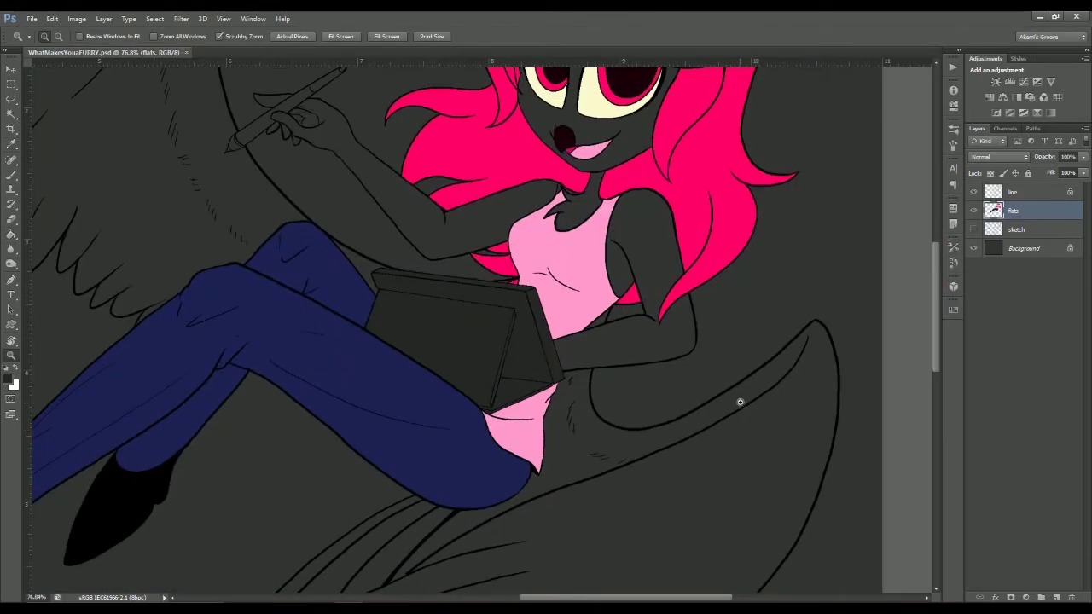
{"action": "left_click_drag", "start_coordinate": [738, 397], "coordinate": [620, 413]}
{"action": "key", "text": "i"}
{"action": "left_click", "coordinate": [609, 237]}
{"action": "key", "text": "g"}
{"action": "left_click", "coordinate": [213, 366]}
{"action": "left_click", "coordinate": [344, 465]}
{"action": "left_click_drag", "start_coordinate": [683, 436], "coordinate": [602, 455]}
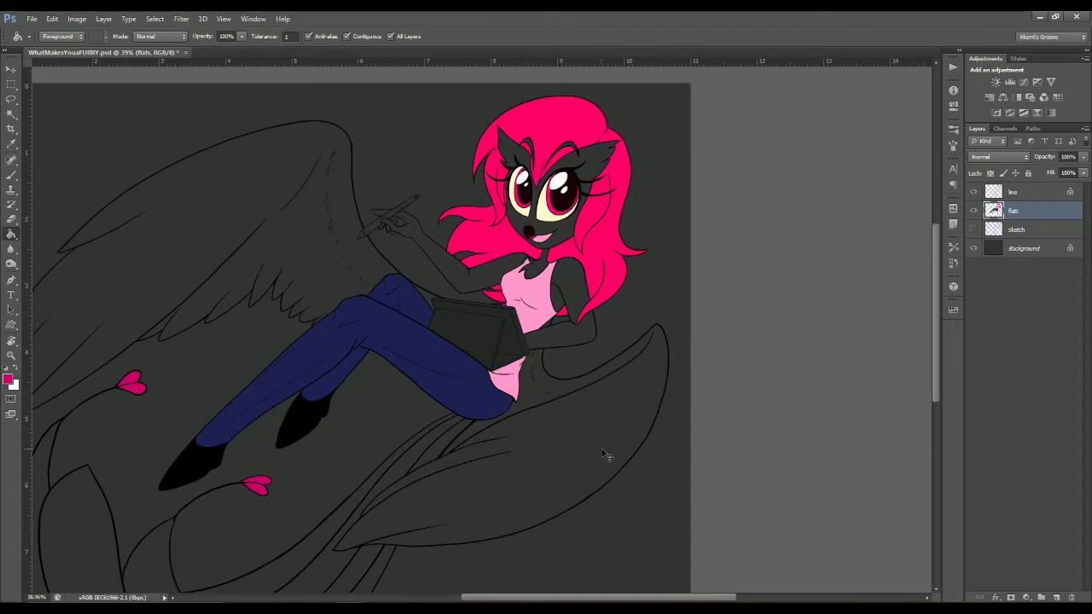
- Switch to white and fill the face with it
{"action": "key", "text": "x"}
{"action": "left_click", "coordinate": [9, 380]}
{"action": "left_click", "coordinate": [907, 261]}
{"action": "left_click", "coordinate": [586, 189]}
- Touch up the pink hair beside the eye with a small brush and fill both eyebrows white
{"action": "scroll", "coordinate": [560, 175], "scroll_direction": "up", "scroll_amount": 4}
{"action": "key", "text": "b"}
{"action": "key", "text": "bracketleft"}
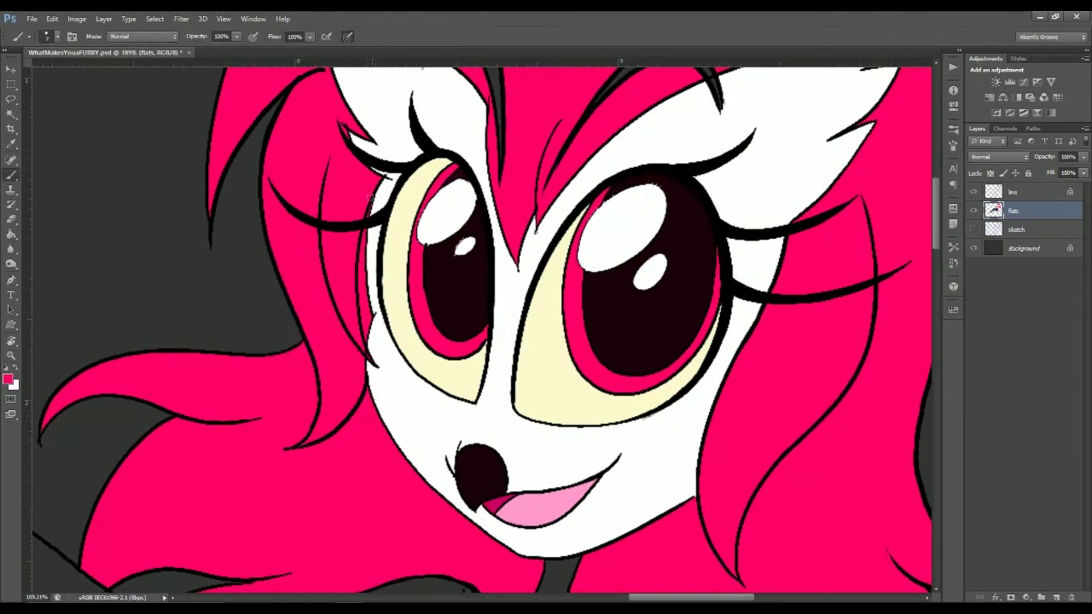
{"action": "scroll", "coordinate": [495, 315], "scroll_direction": "down", "scroll_amount": 1}
{"action": "key", "text": "g"}
{"action": "left_click", "coordinate": [328, 184]}
{"action": "left_click", "coordinate": [520, 174]}
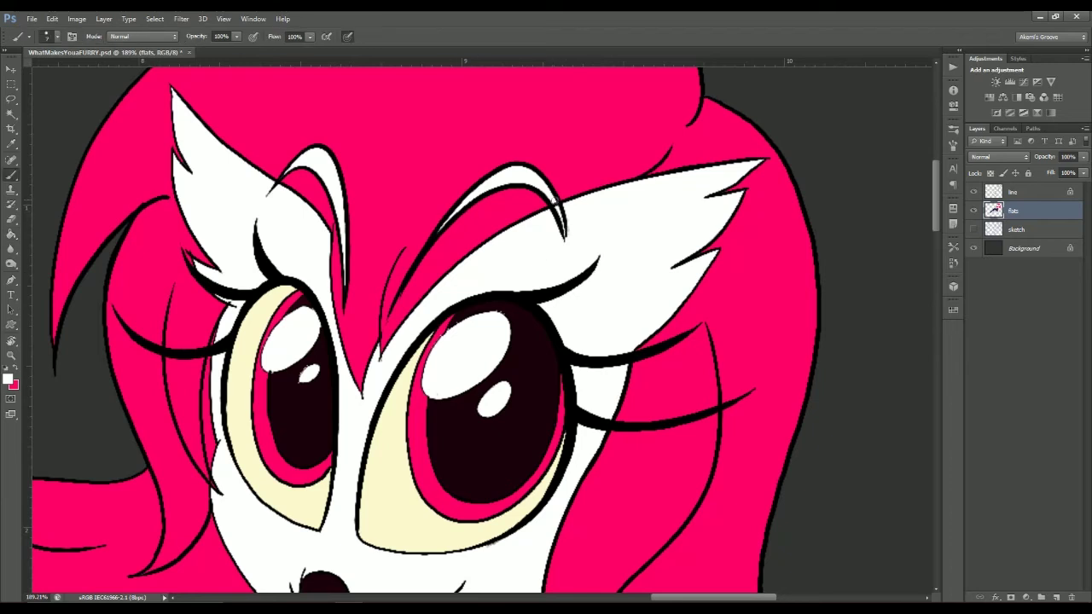
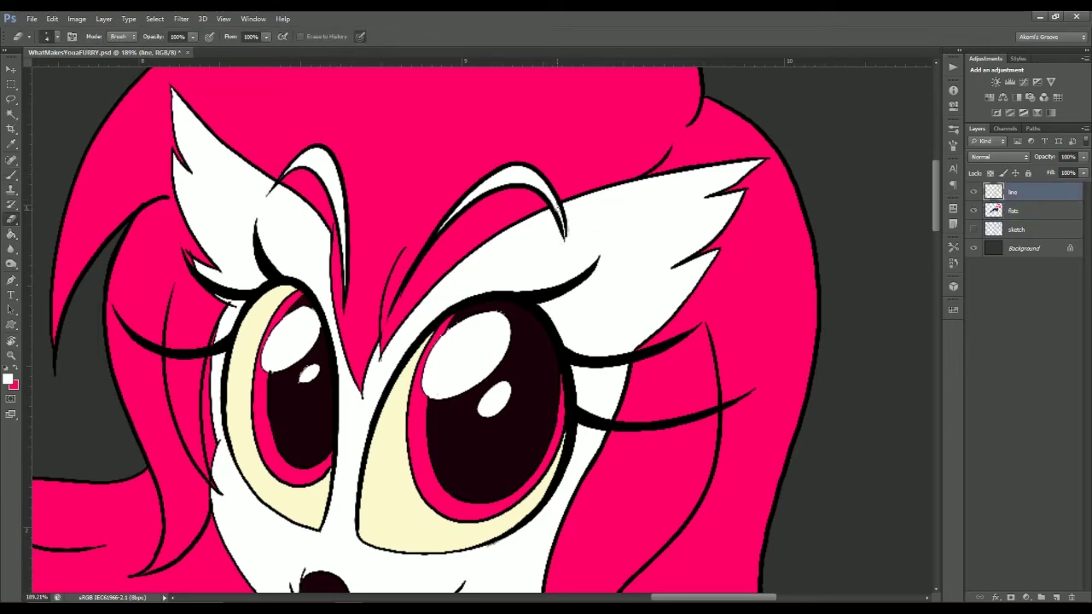
- Fill the arms, hands and neck with white on the flats layer
{"action": "left_click", "coordinate": [1014, 211]}
{"action": "key", "text": "g"}
{"action": "scroll", "coordinate": [388, 291], "scroll_direction": "down", "scroll_amount": 2}
{"action": "left_click", "coordinate": [388, 292]}
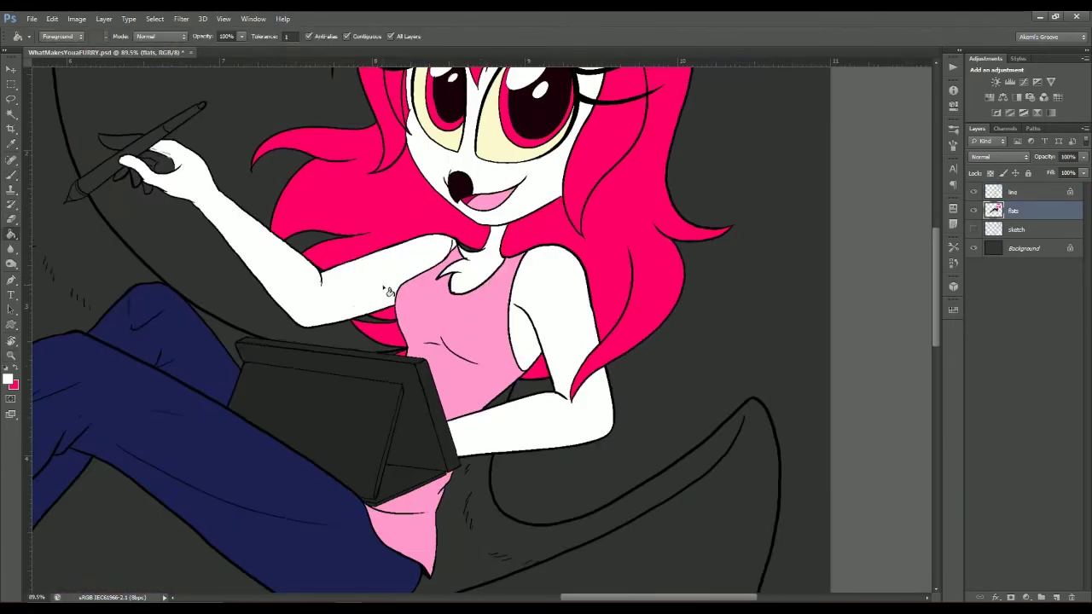
- Fill the leftover tank top pieces around the neckline and shoulder with light pink
{"action": "scroll", "coordinate": [158, 201], "scroll_direction": "down", "scroll_amount": 2}
{"action": "scroll", "coordinate": [560, 182], "scroll_direction": "up", "scroll_amount": 4}
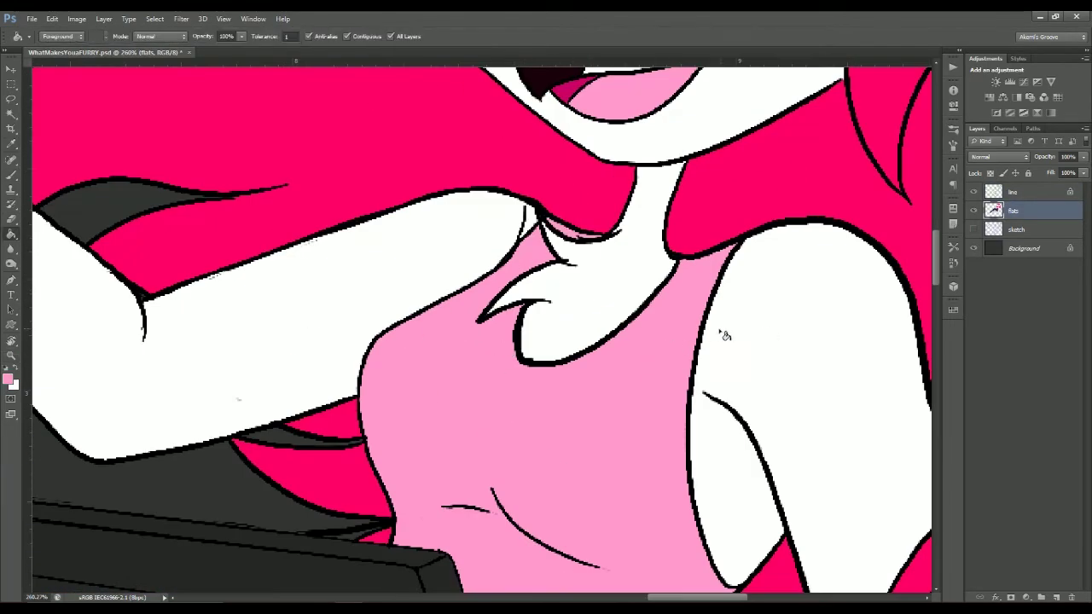
{"action": "scroll", "coordinate": [770, 332], "scroll_direction": "down", "scroll_amount": 4}
{"action": "scroll", "coordinate": [560, 274], "scroll_direction": "up", "scroll_amount": 4}
{"action": "scroll", "coordinate": [560, 275], "scroll_direction": "down", "scroll_amount": 4}
{"action": "scroll", "coordinate": [379, 365], "scroll_direction": "up", "scroll_amount": 1}
- Sample the bright pink from the hair and fill the outer bands of the tail with it
{"action": "key", "text": "g"}
{"action": "scroll", "coordinate": [379, 365], "scroll_direction": "down", "scroll_amount": 3}
{"action": "left_click", "coordinate": [724, 226], "text": "alt"}
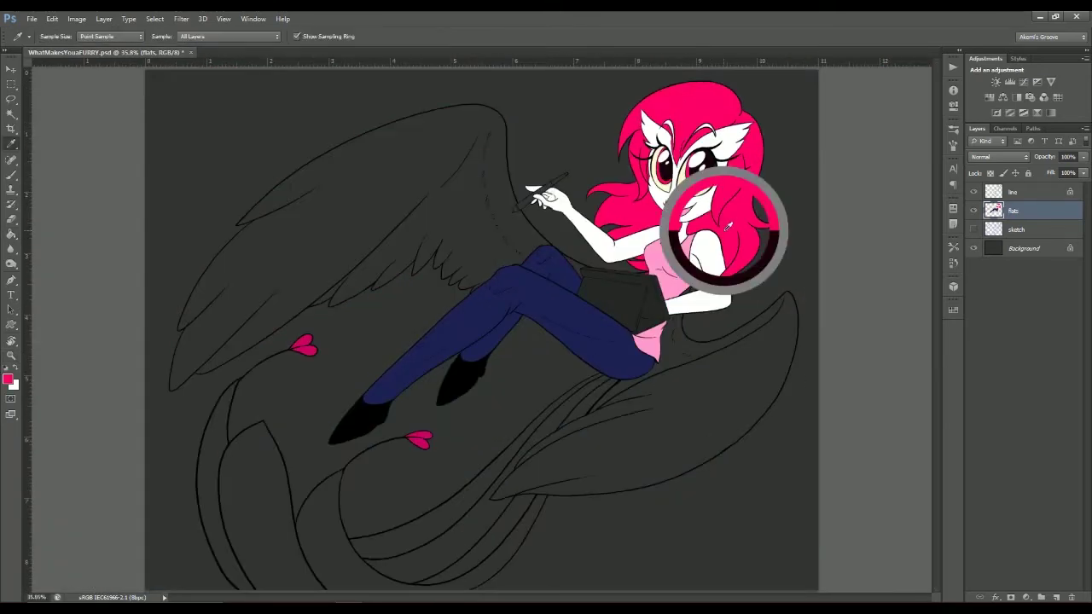
{"action": "left_click", "coordinate": [348, 560]}
{"action": "left_click", "coordinate": [585, 394]}
- Fill the inner bands of the tail with the light pink sampled from the top, and undo the stray background fill
{"action": "left_click", "coordinate": [682, 243], "text": "alt"}
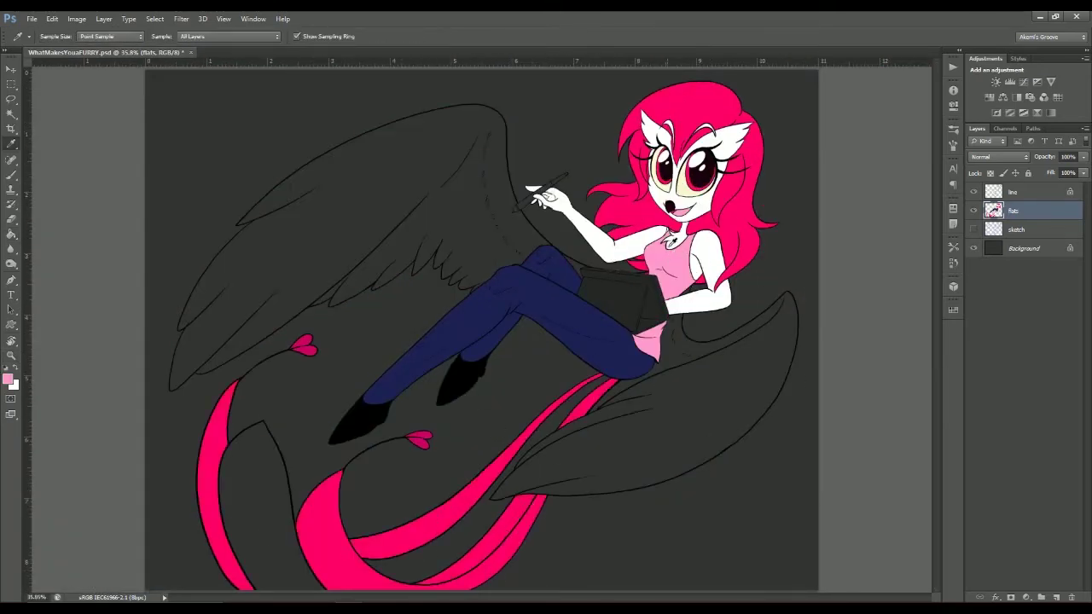
{"action": "left_click", "coordinate": [510, 508]}
{"action": "left_click", "coordinate": [751, 462]}
{"action": "key", "text": "ctrl+z"}
- Fill both wings with the darker pink sampled from a tail heart, checking the sketch and closing the outline gap below the top
{"action": "left_click", "coordinate": [419, 436], "text": "alt"}
{"action": "left_click", "coordinate": [449, 281]}
{"action": "key", "text": "z"}
{"action": "mouse_move", "coordinate": [674, 382]}
{"action": "left_mouse_down"}
{"action": "mouse_move", "coordinate": [500, 370]}
{"action": "mouse_move", "coordinate": [634, 319]}
{"action": "left_mouse_up"}
{"action": "left_click", "coordinate": [973, 229]}
{"action": "key", "text": "b"}
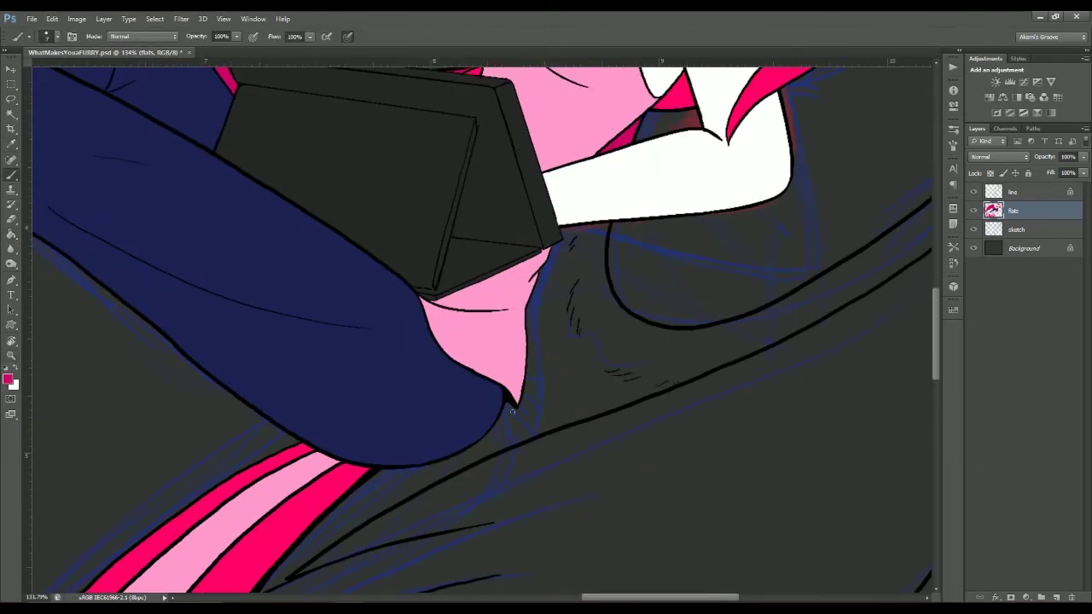
{"action": "key", "text": "g"}
{"action": "left_click", "coordinate": [621, 378]}
{"action": "key", "text": "z"}
{"action": "left_click_drag", "start_coordinate": [622, 378], "coordinate": [548, 516]}
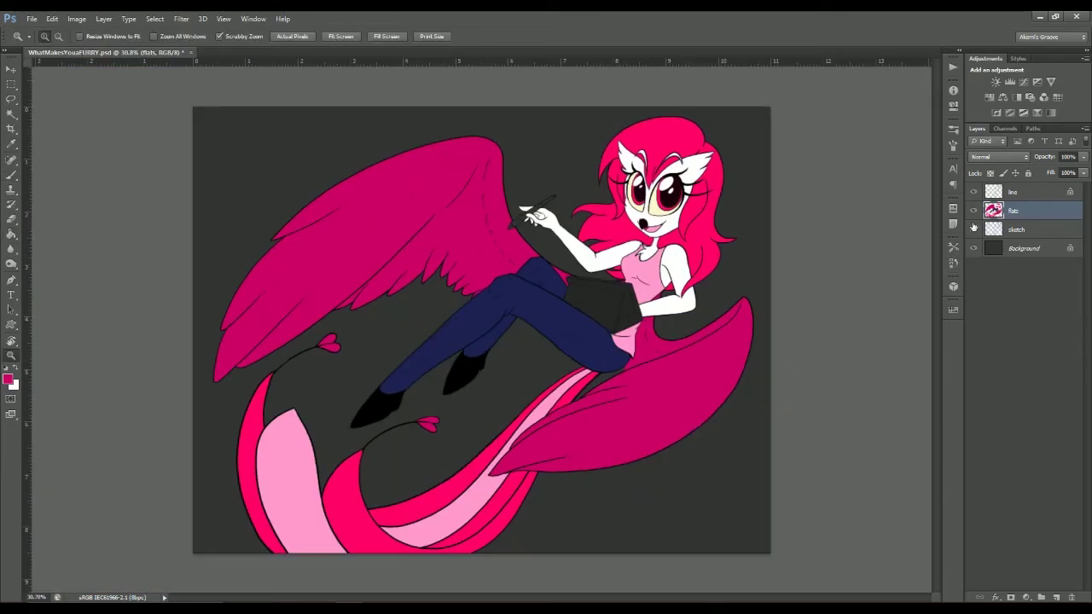
- Fill the stylus with very dark grey and colour the thin ring near its tip light pink
{"action": "key", "text": "g"}
{"action": "left_click", "coordinate": [706, 156]}
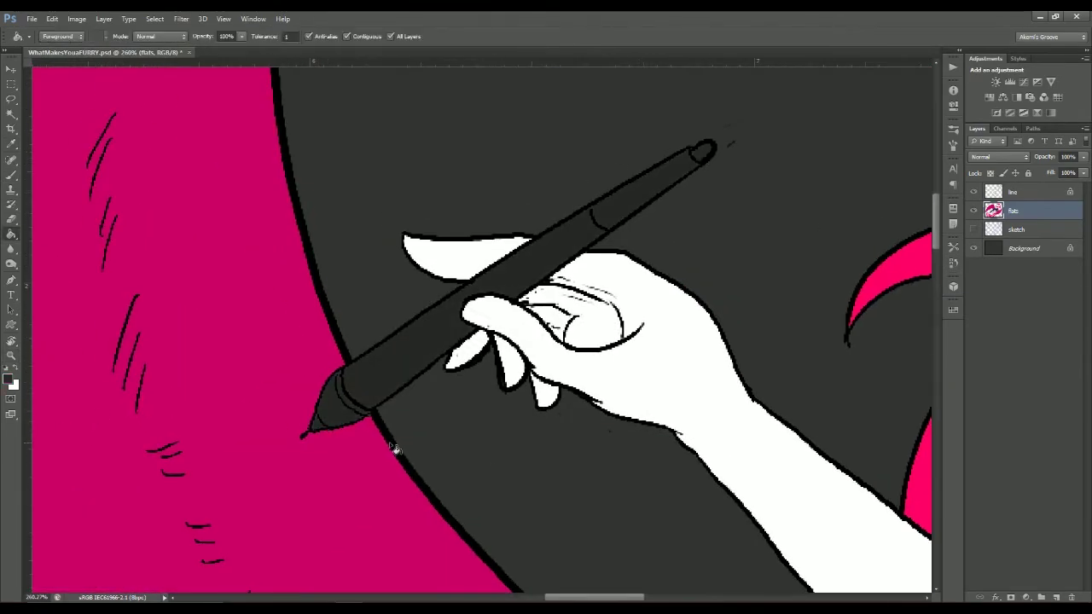
{"action": "key", "text": "i"}
{"action": "left_click", "coordinate": [456, 284]}
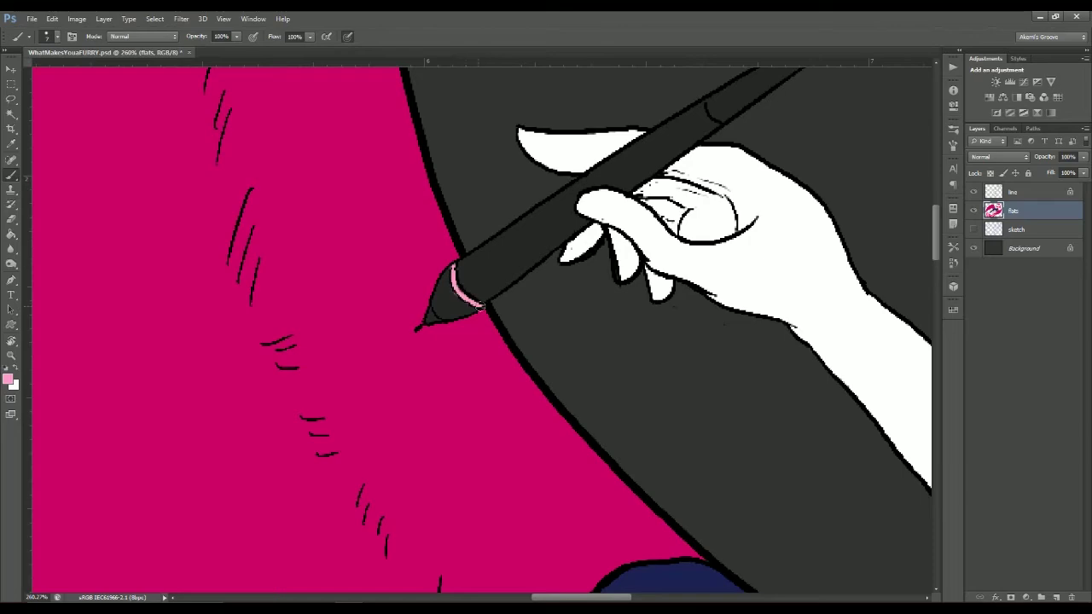
{"action": "key", "text": "z"}
{"action": "left_click_drag", "start_coordinate": [478, 300], "coordinate": [573, 489]}
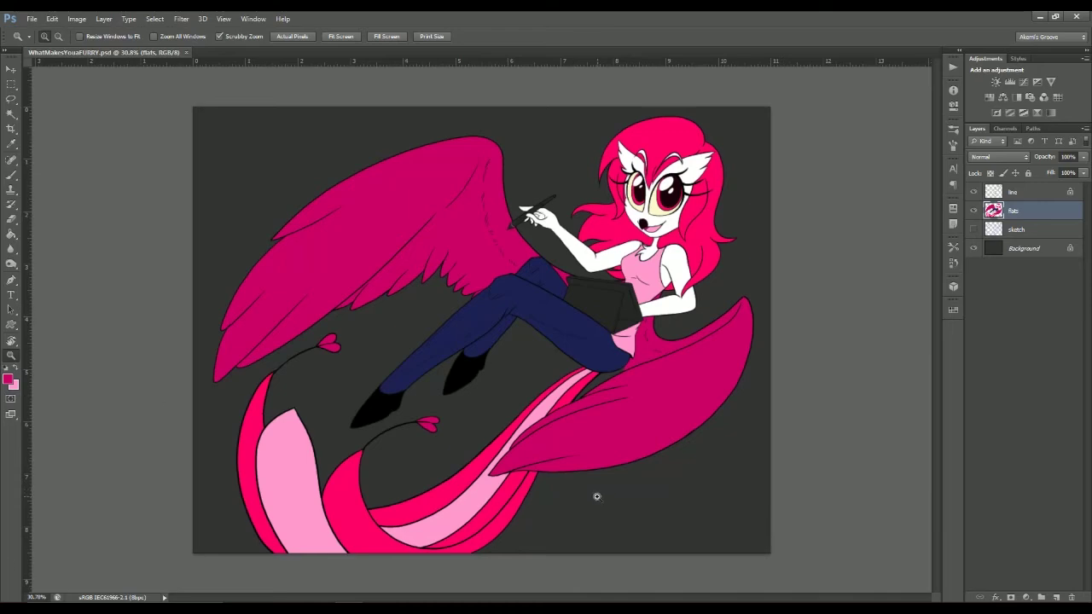
- Add a layer named bg beneath the flats and draw a diagonal reflected gradient from dark teal to white across it
{"action": "mouse_move", "coordinate": [674, 255]}
{"action": "left_mouse_down"}
{"action": "mouse_move", "coordinate": [767, 256]}
{"action": "mouse_move", "coordinate": [678, 256]}
{"action": "left_mouse_up"}
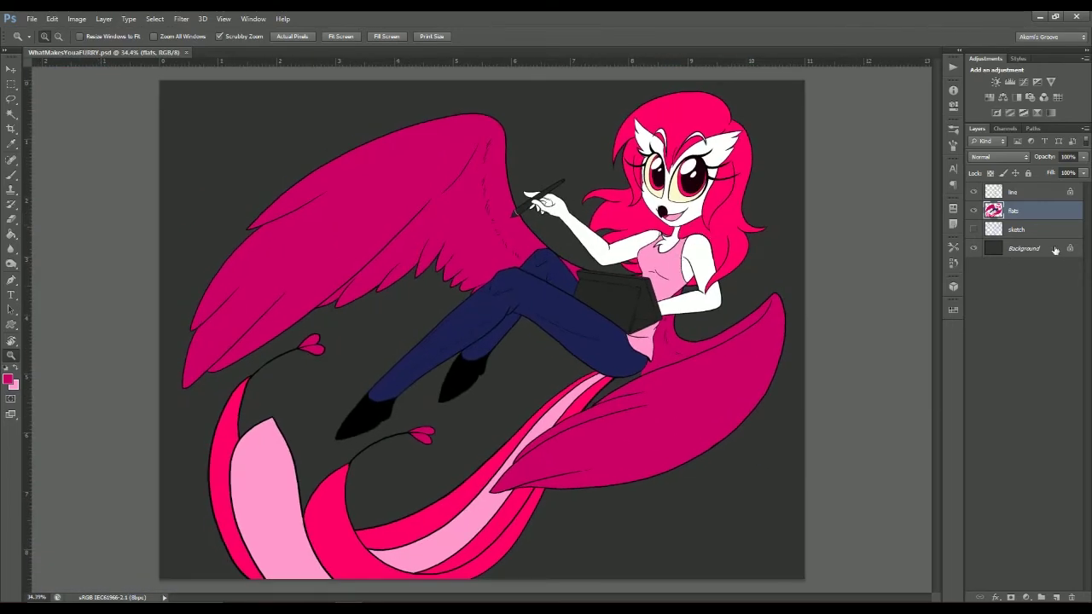
{"action": "left_click", "coordinate": [1019, 229]}
{"action": "key", "text": "ctrl+shift+alt+n"}
{"action": "left_click", "coordinate": [11, 233]}
{"action": "left_click", "coordinate": [81, 36]}
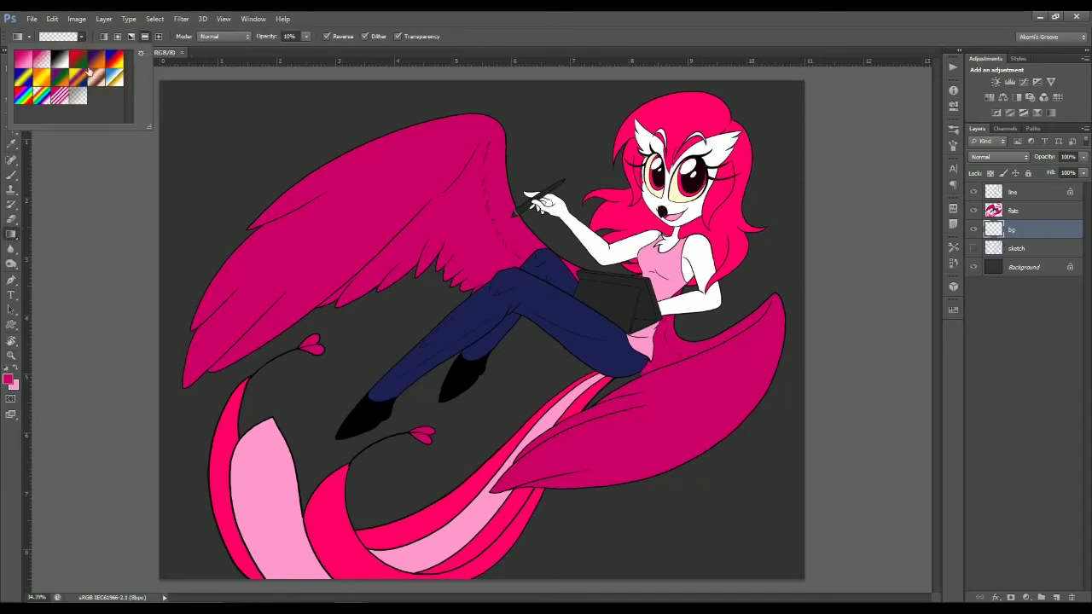
{"action": "left_click", "coordinate": [140, 52]}
{"action": "left_click", "coordinate": [196, 307]}
{"action": "left_click", "coordinate": [500, 237]}
{"action": "double_click", "coordinate": [34, 58]}
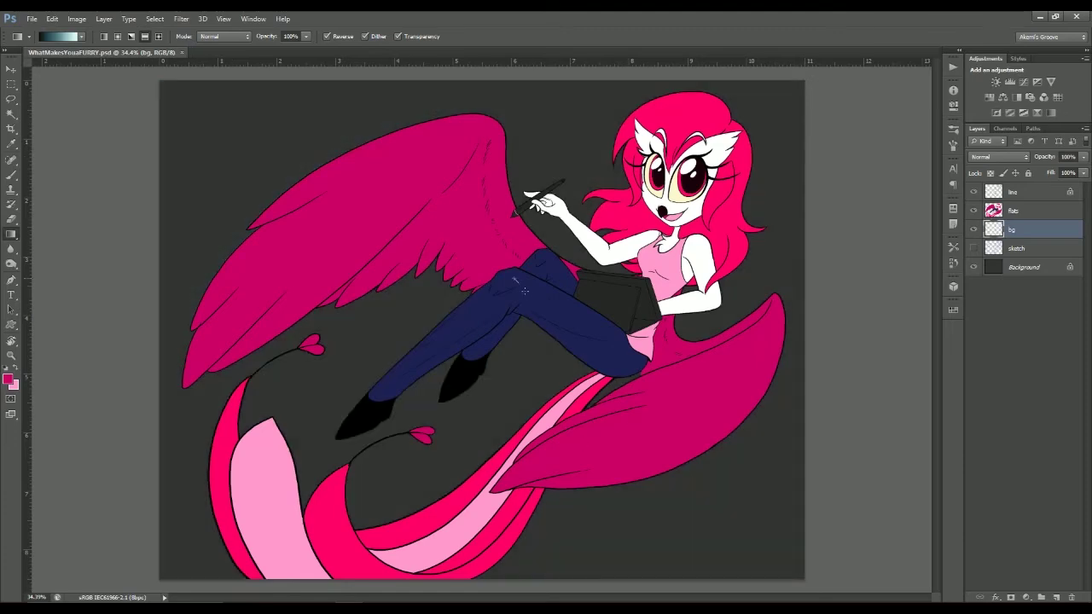
{"action": "left_click_drag", "start_coordinate": [527, 293], "coordinate": [743, 455]}
{"action": "scroll", "coordinate": [742, 455], "scroll_direction": "down", "scroll_amount": 1}
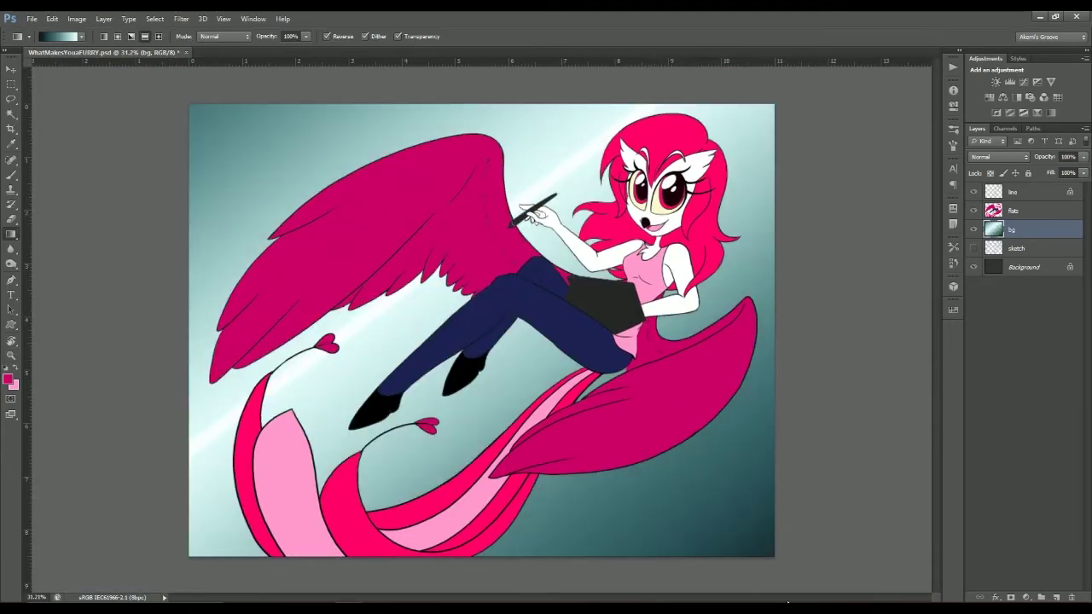
- Darken the corners of the background with an unreversed diamond gradient in Multiply mode
{"action": "left_click", "coordinate": [81, 36]}
{"action": "left_click", "coordinate": [223, 36]}
{"action": "left_click", "coordinate": [217, 93]}
{"action": "left_click_drag", "start_coordinate": [478, 341], "coordinate": [256, 162]}
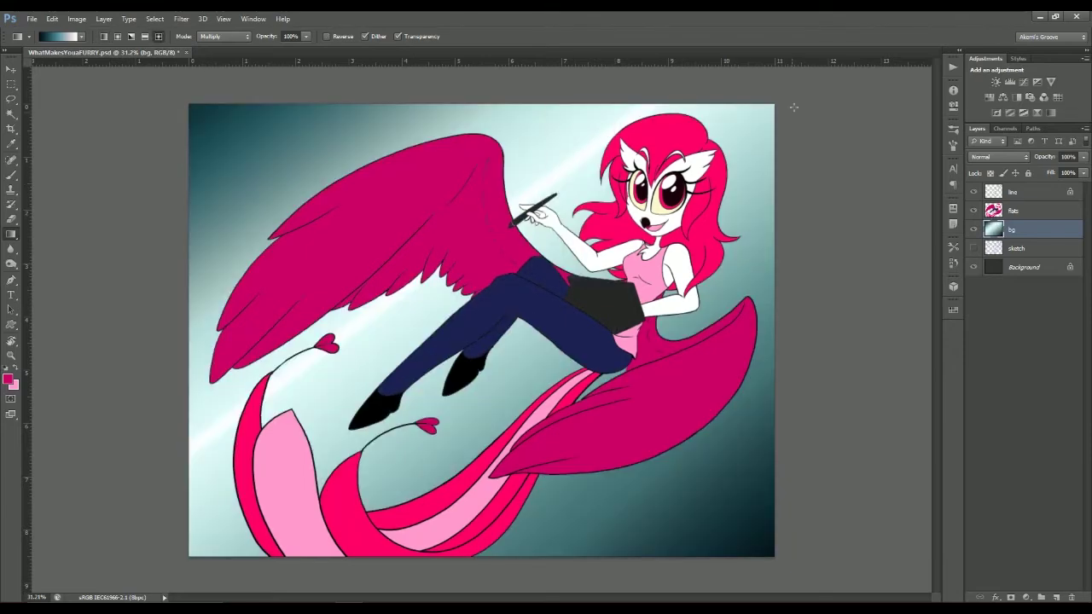
{"action": "left_click", "coordinate": [81, 36]}
{"action": "double_click", "coordinate": [96, 77]}
{"action": "left_click", "coordinate": [81, 36]}
{"action": "double_click", "coordinate": [24, 60]}
{"action": "left_click", "coordinate": [81, 36]}
{"action": "left_click", "coordinate": [140, 53]}
{"action": "left_click", "coordinate": [168, 284]}
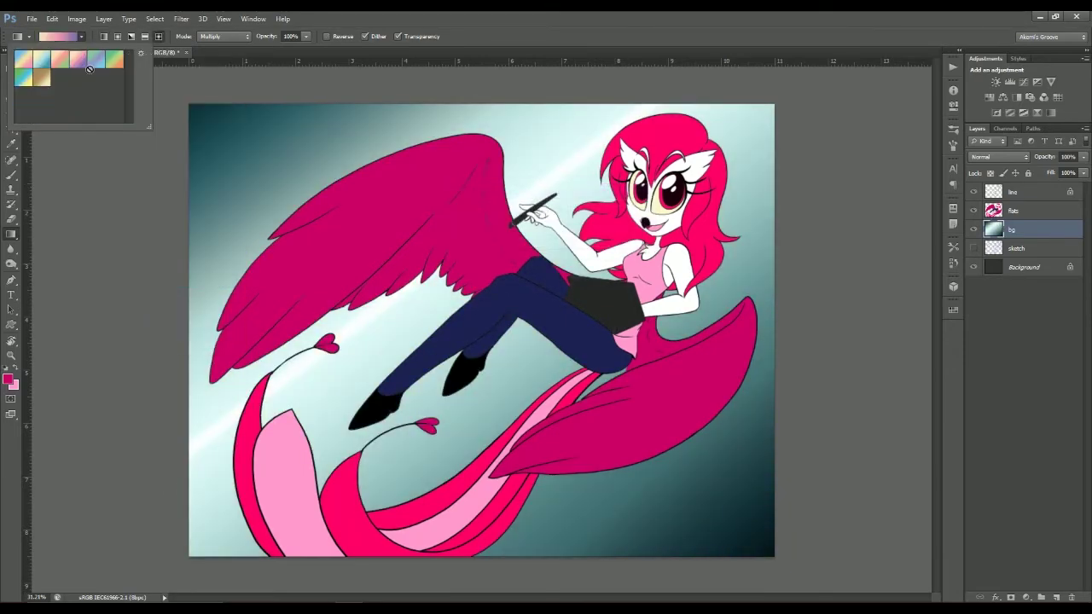
{"action": "double_click", "coordinate": [121, 70]}
- Load another gradient set, choose the blue-to-white preset and tint the background with it in Multiply mode
{"action": "left_click", "coordinate": [81, 36]}
{"action": "left_click", "coordinate": [140, 53]}
{"action": "left_click", "coordinate": [196, 304]}
{"action": "double_click", "coordinate": [83, 78]}
{"action": "left_click_drag", "start_coordinate": [312, 230], "coordinate": [189, 106]}
{"action": "left_click_drag", "start_coordinate": [401, 333], "coordinate": [595, 281]}
- Reverse the blue-to-white gradient and draw it in linear form from the background's upper-right corner towards the middle
{"action": "left_click", "coordinate": [327, 36]}
{"action": "left_click_drag", "start_coordinate": [563, 166], "coordinate": [855, 89]}
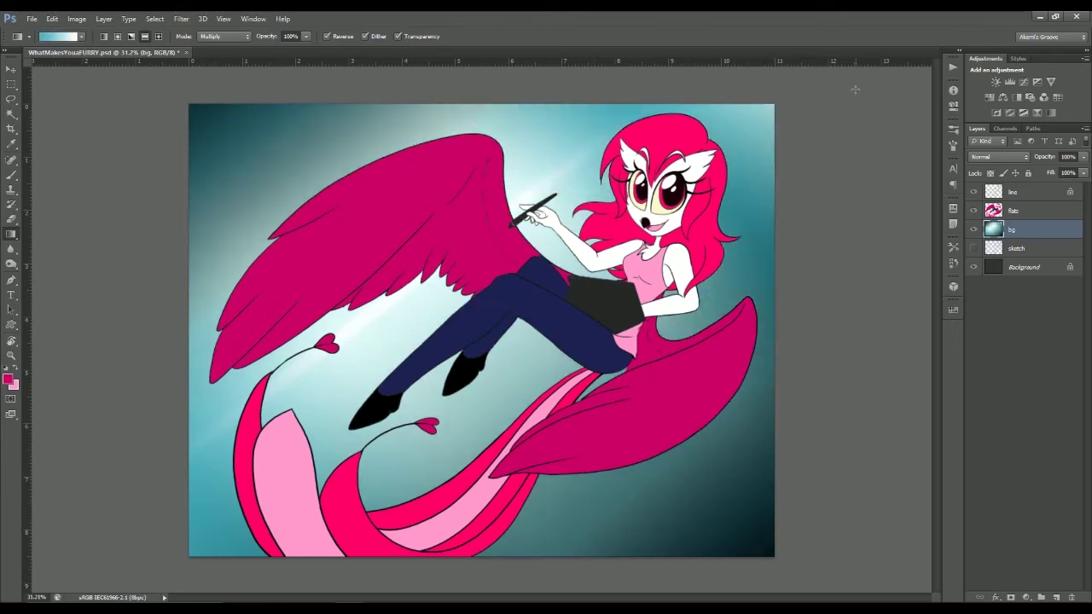
{"action": "left_click", "coordinate": [104, 36]}
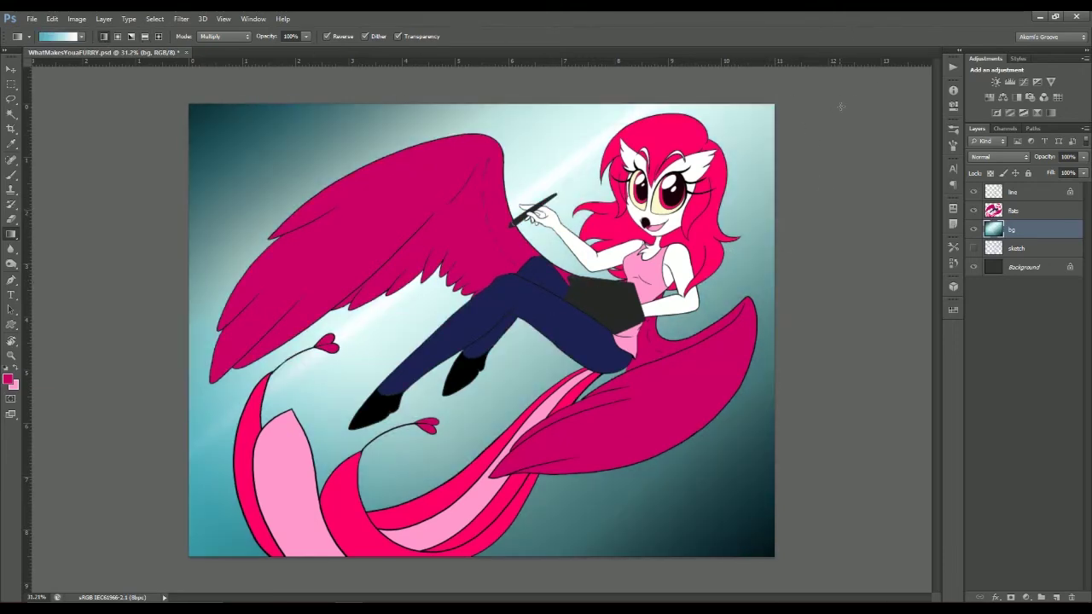
{"action": "left_click_drag", "start_coordinate": [840, 107], "coordinate": [535, 424]}
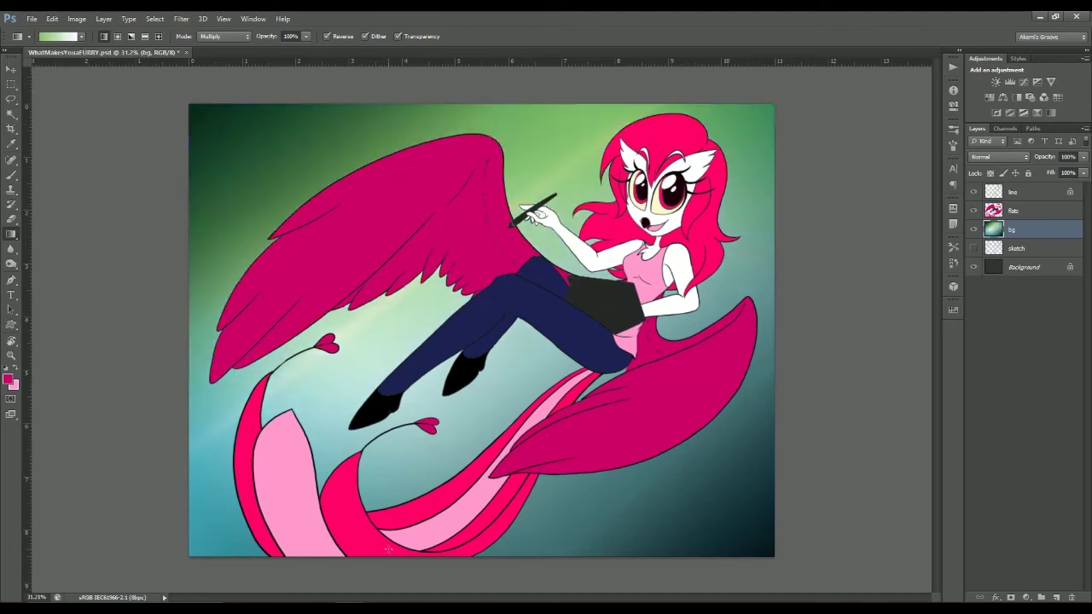
- Choose the pink-to-white gradient and tint the bg layer diagonally with it in Multiply mode at 24% opacity
{"action": "left_click", "coordinate": [81, 36]}
{"action": "left_click", "coordinate": [26, 56]}
{"action": "left_click_drag", "start_coordinate": [597, 128], "coordinate": [388, 569]}
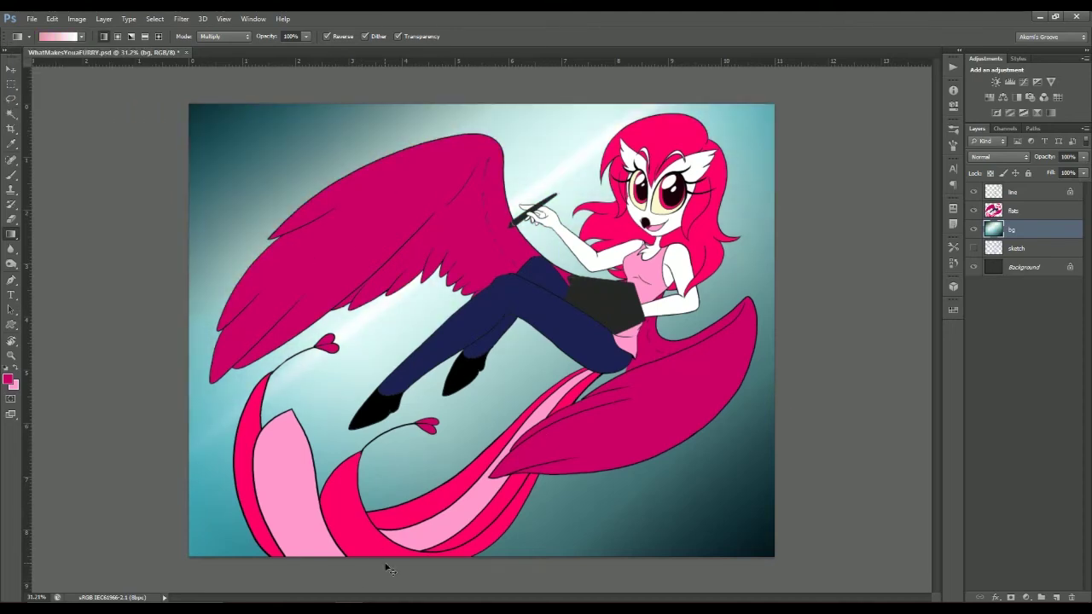
{"action": "key", "text": "2"}
{"action": "key", "text": "4"}
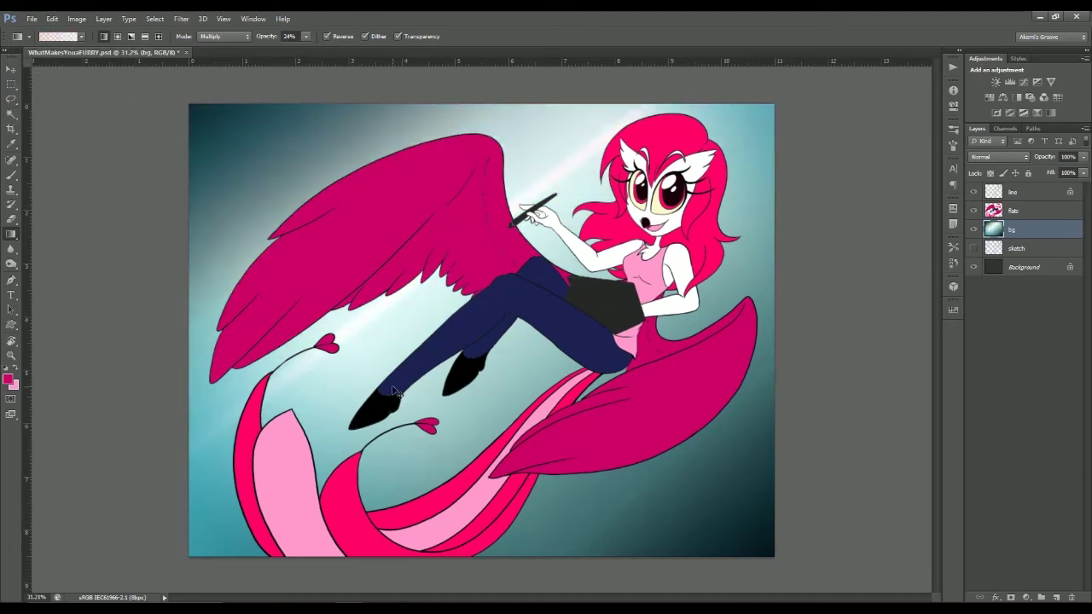
{"action": "left_click_drag", "start_coordinate": [478, 290], "coordinate": [558, 179]}
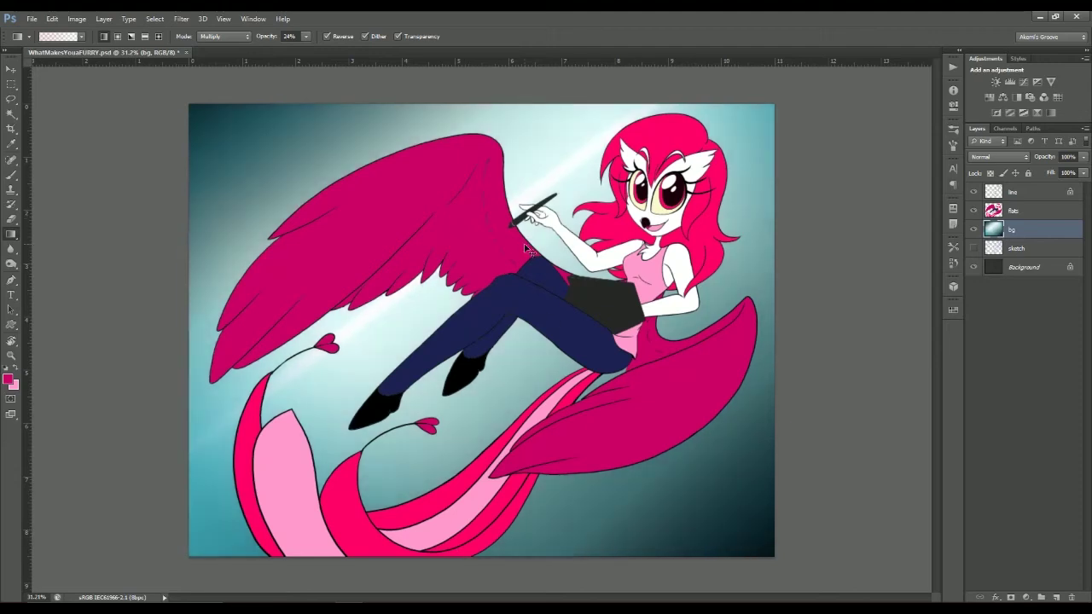
{"action": "left_click_drag", "start_coordinate": [554, 192], "coordinate": [493, 301]}
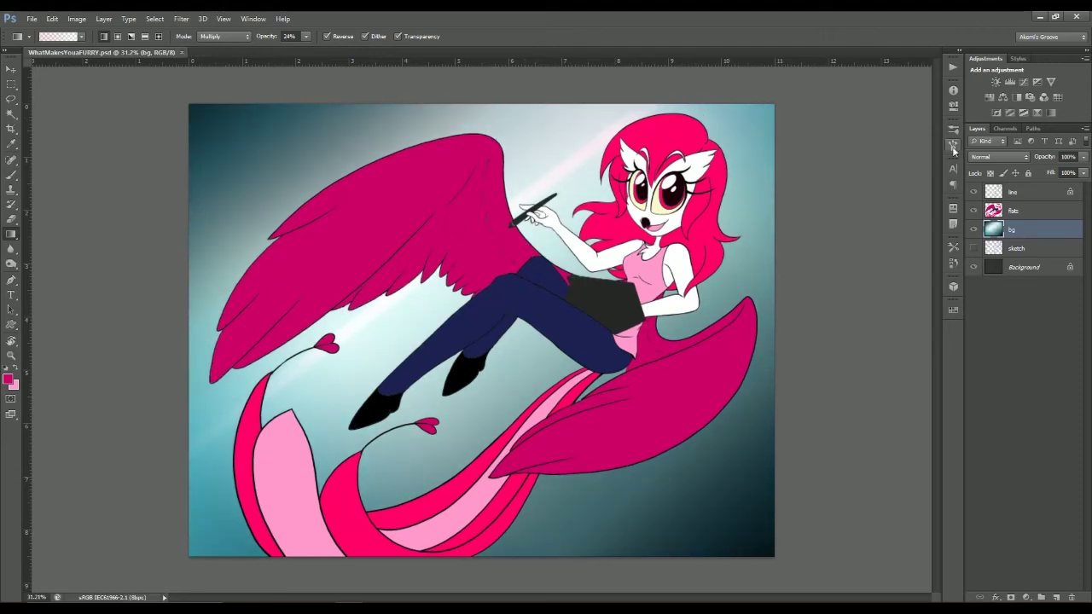
- Add a layer above bg and scatter magenta hearts around the character with the heart brush
{"action": "left_click", "coordinate": [952, 146]}
{"action": "left_click", "coordinate": [1056, 597]}
{"action": "key", "text": "b"}
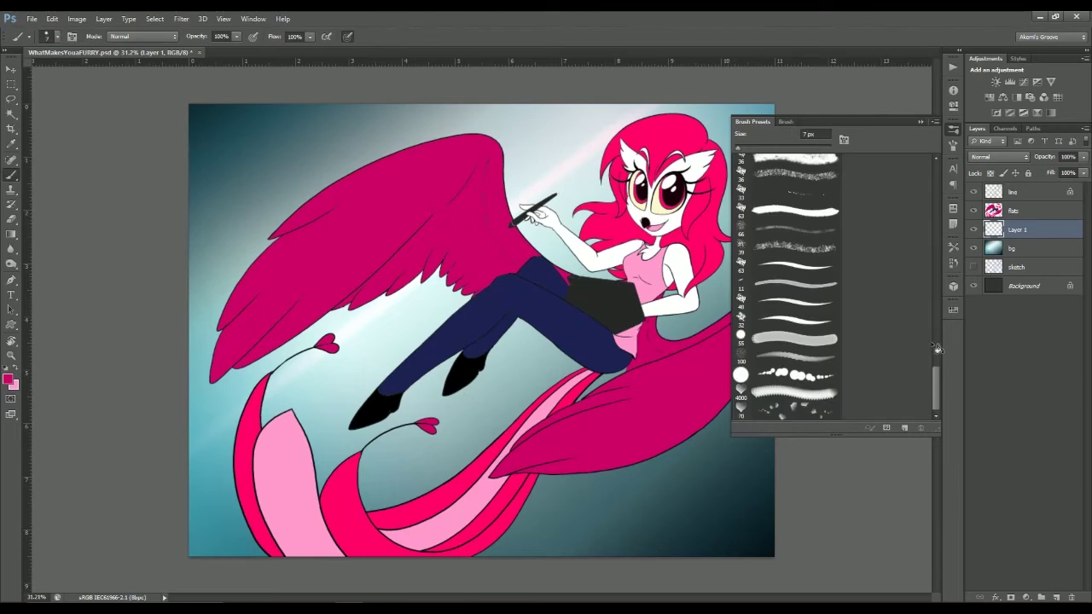
{"action": "mouse_move", "coordinate": [588, 119]}
{"action": "left_mouse_down"}
{"action": "mouse_move", "coordinate": [475, 109]}
{"action": "mouse_move", "coordinate": [205, 488]}
{"action": "left_mouse_up"}
{"action": "key", "text": "ctrl+z"}
{"action": "mouse_move", "coordinate": [213, 119]}
{"action": "left_mouse_down"}
{"action": "mouse_move", "coordinate": [305, 231]}
{"action": "mouse_move", "coordinate": [192, 439]}
{"action": "left_mouse_up"}
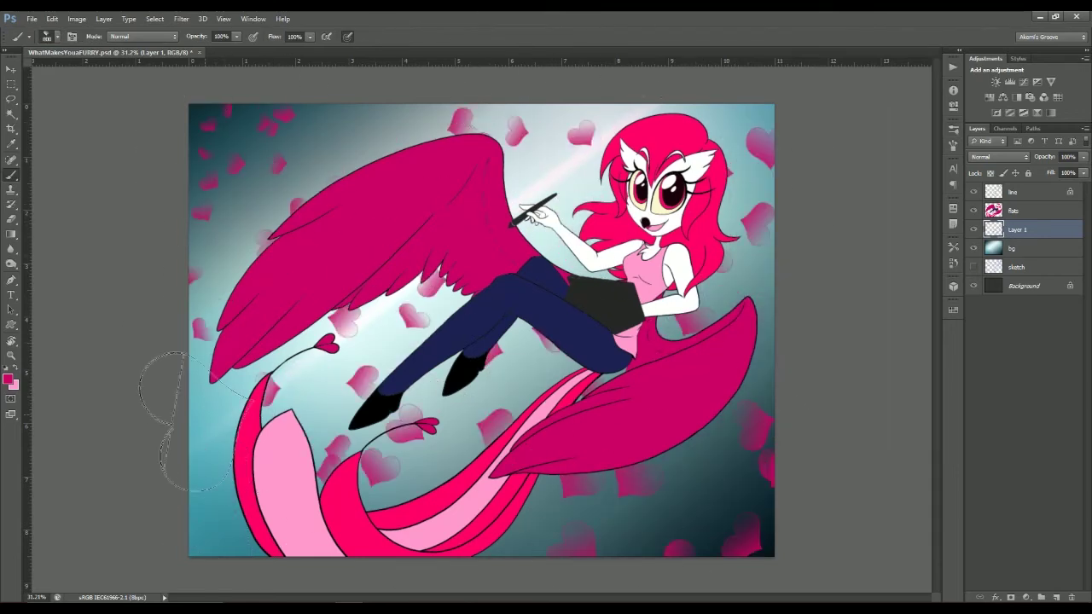
- Add another layer beneath Layer 1 and scatter pale pink hearts across the background
{"action": "key", "text": "ctrl+shift+alt+n"}
{"action": "key", "text": "ctrl+bracketleft"}
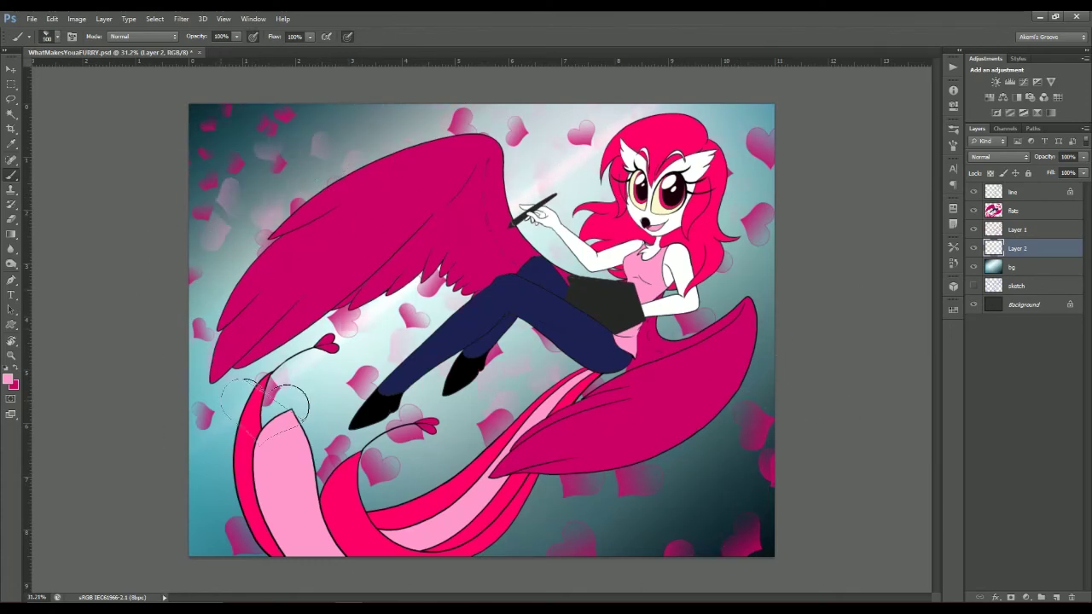
{"action": "left_click_drag", "start_coordinate": [520, 537], "coordinate": [737, 477]}
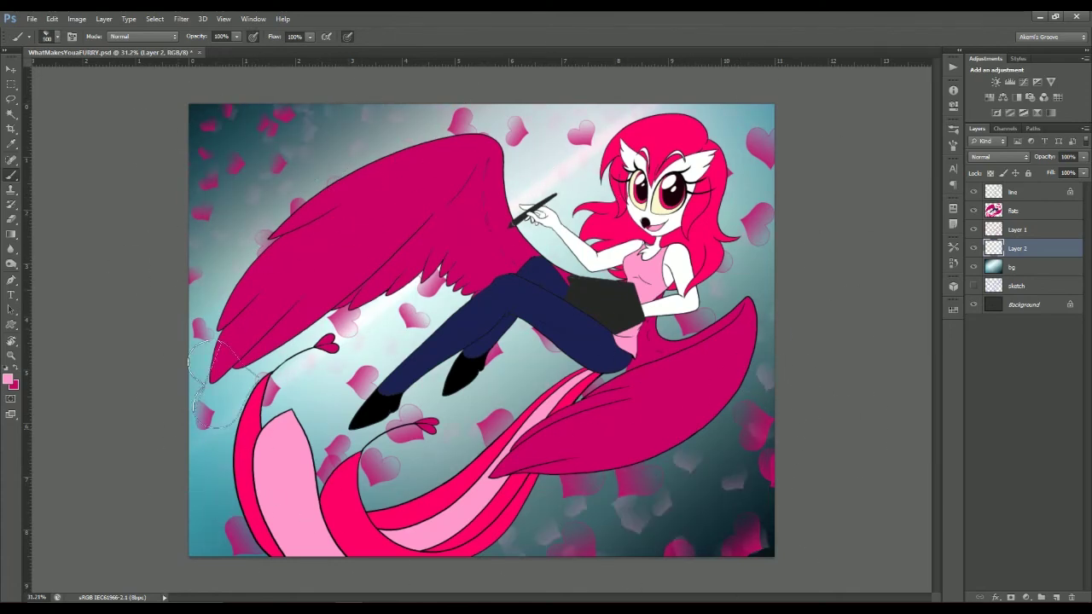
- Lower the opacity of the magenta hearts on Layer 1 to about 63%
{"action": "left_click", "coordinate": [1016, 229]}
{"action": "left_click", "coordinate": [1083, 157]}
{"action": "left_click_drag", "start_coordinate": [1081, 170], "coordinate": [1063, 173]}
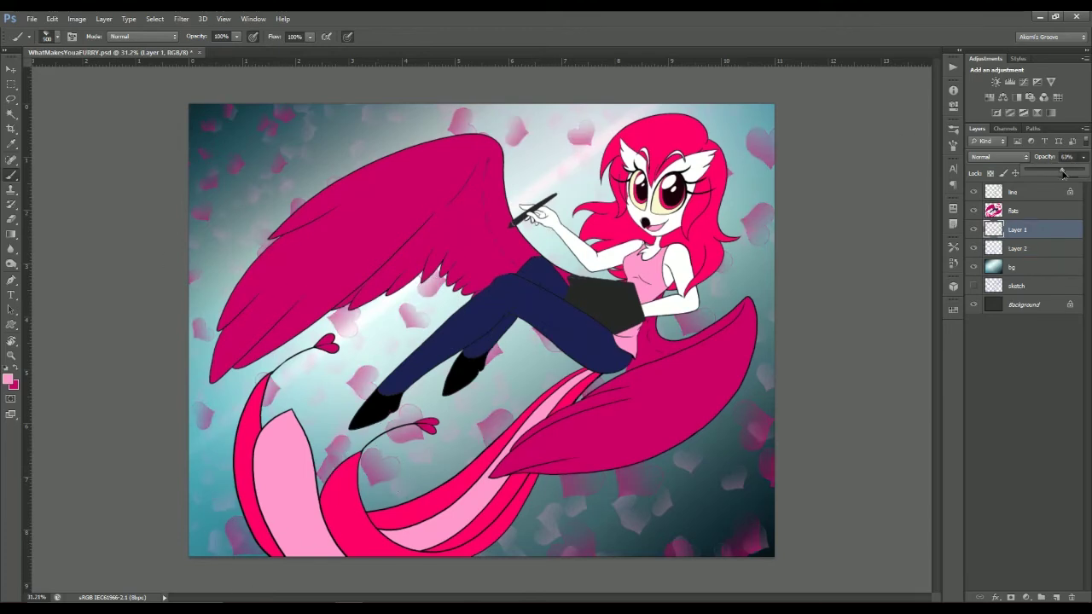
- Set up a scattering round brush and paint small magenta-toned dots on a new layer beneath Layer 2
{"action": "left_click", "coordinate": [1023, 248]}
{"action": "left_click", "coordinate": [482, 141]}
{"action": "right_click", "coordinate": [629, 433]}
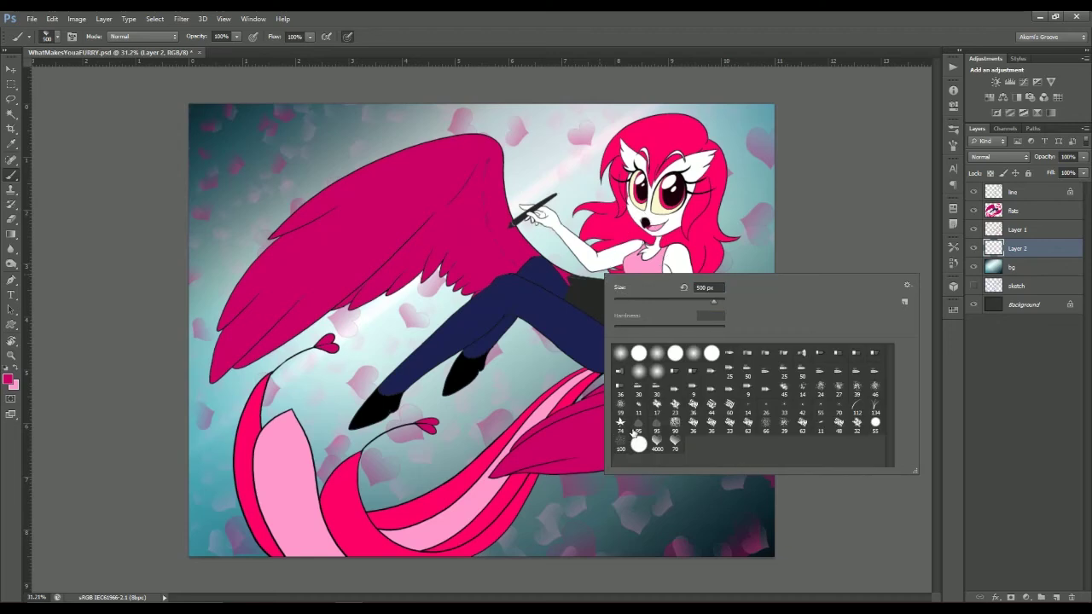
{"action": "double_click", "coordinate": [657, 450]}
{"action": "key", "text": "F5"}
{"action": "key", "text": "F5"}
{"action": "mouse_move", "coordinate": [1019, 229]}
{"action": "left_mouse_down"}
{"action": "mouse_move", "coordinate": [1035, 231]}
{"action": "mouse_move", "coordinate": [1023, 227]}
{"action": "left_mouse_up"}
{"action": "left_click_drag", "start_coordinate": [239, 214], "coordinate": [358, 358]}
{"action": "key", "text": "ctrl+z"}
{"action": "left_click_drag", "start_coordinate": [256, 221], "coordinate": [733, 512]}
{"action": "mouse_move", "coordinate": [1016, 229]}
{"action": "left_mouse_down"}
{"action": "mouse_move", "coordinate": [1035, 280]}
{"action": "mouse_move", "coordinate": [1023, 275]}
{"action": "left_mouse_up"}
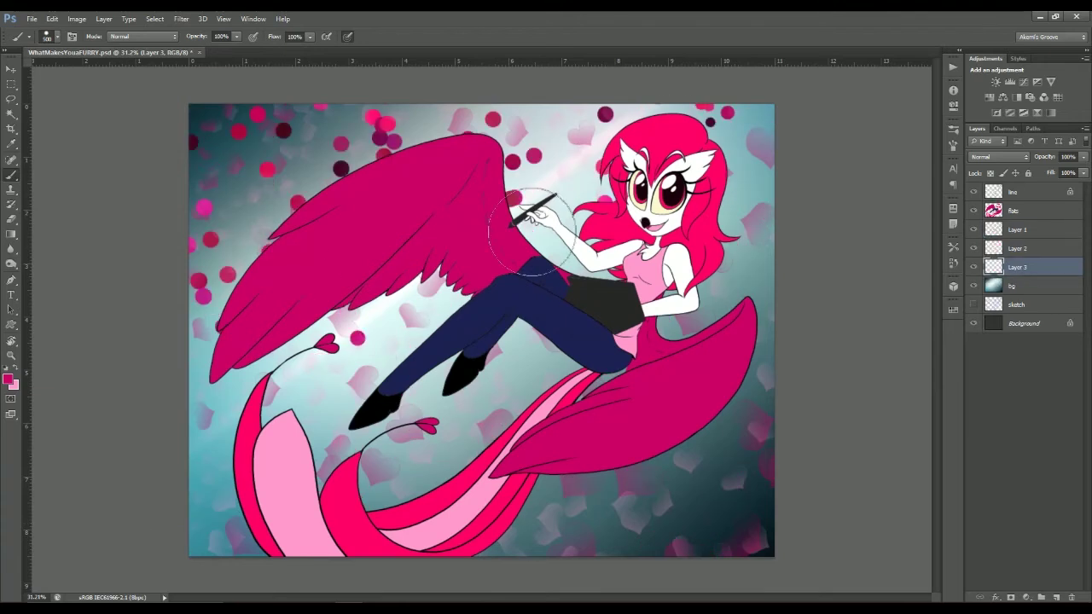
- Scatter more dots and large pink, purple and maroon circles over the rest of the background on Layer 3
{"action": "mouse_move", "coordinate": [217, 418]}
{"action": "left_mouse_down"}
{"action": "mouse_move", "coordinate": [746, 119]}
{"action": "mouse_move", "coordinate": [512, 358]}
{"action": "mouse_move", "coordinate": [341, 401]}
{"action": "mouse_move", "coordinate": [289, 136]}
{"action": "mouse_move", "coordinate": [725, 439]}
{"action": "mouse_move", "coordinate": [644, 525]}
{"action": "left_mouse_up"}
{"action": "scroll", "coordinate": [492, 188], "scroll_direction": "down", "scroll_amount": 3}
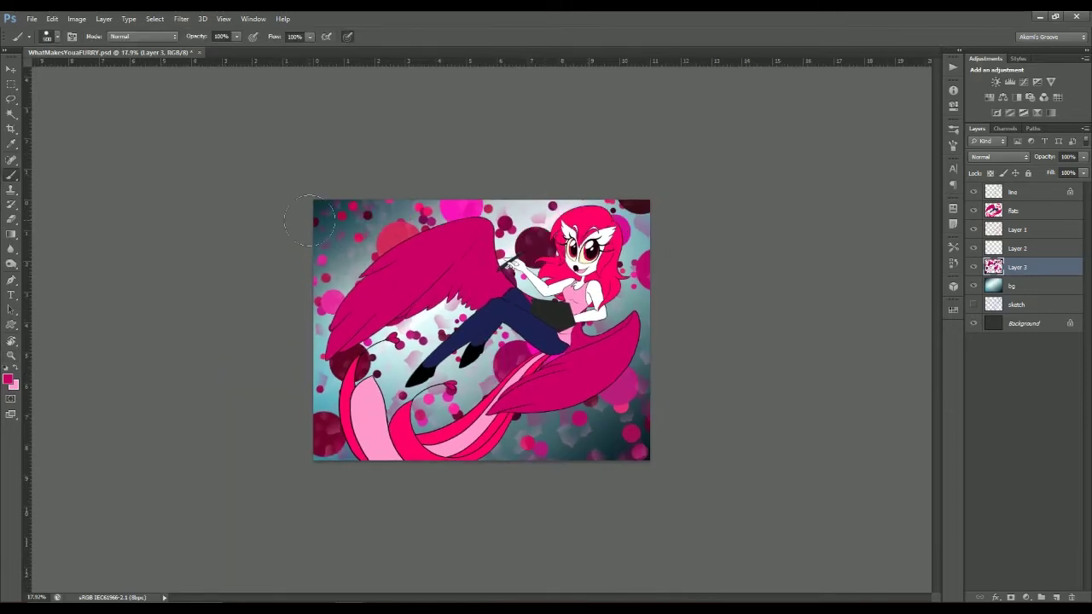
{"action": "key", "text": "z"}
{"action": "left_click_drag", "start_coordinate": [602, 518], "coordinate": [711, 344]}
- Apply a preset layer style with a colour overlay to the pale hearts on Layer 2
{"action": "left_click", "coordinate": [1018, 58]}
{"action": "left_click", "coordinate": [1046, 91]}
{"action": "key", "text": "ctrl+z"}
{"action": "left_click", "coordinate": [1035, 256]}
{"action": "left_click", "coordinate": [1046, 91]}
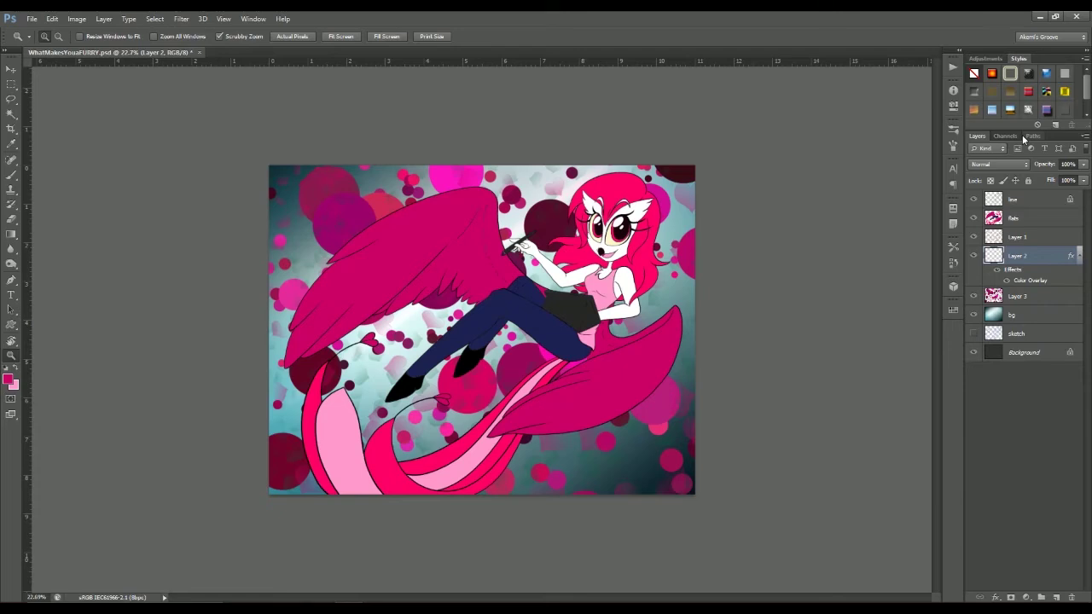
- Try several preset layer styles on Layer 1, including pattern overlay, satin gradient and stroke styles, and remove them
{"action": "left_click", "coordinate": [1029, 237]}
{"action": "left_click", "coordinate": [1045, 109]}
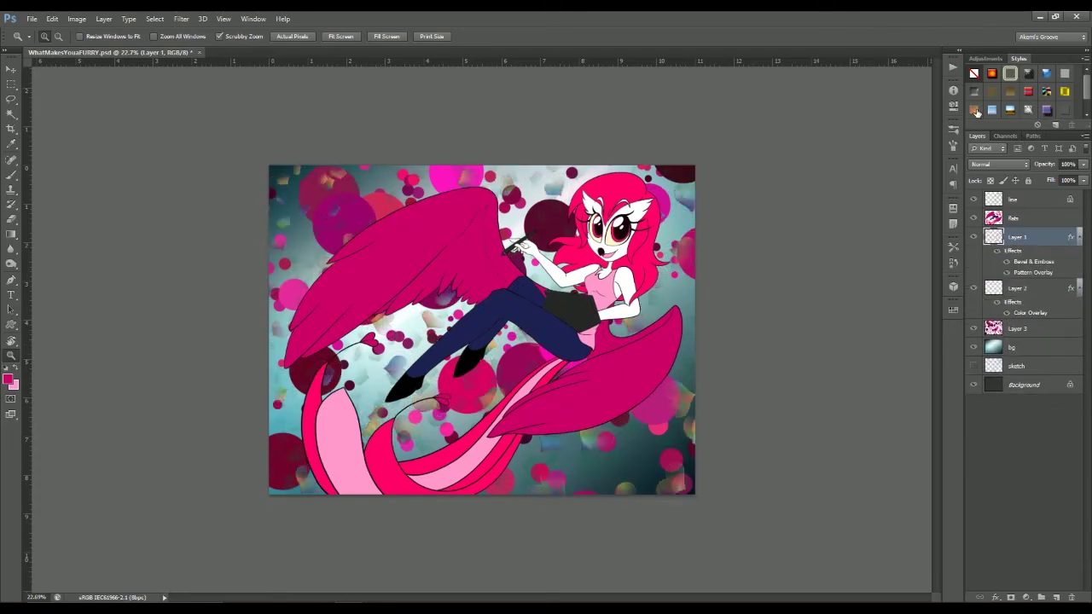
{"action": "left_click", "coordinate": [1003, 103]}
{"action": "scroll", "coordinate": [1007, 101], "scroll_direction": "down", "scroll_amount": 1}
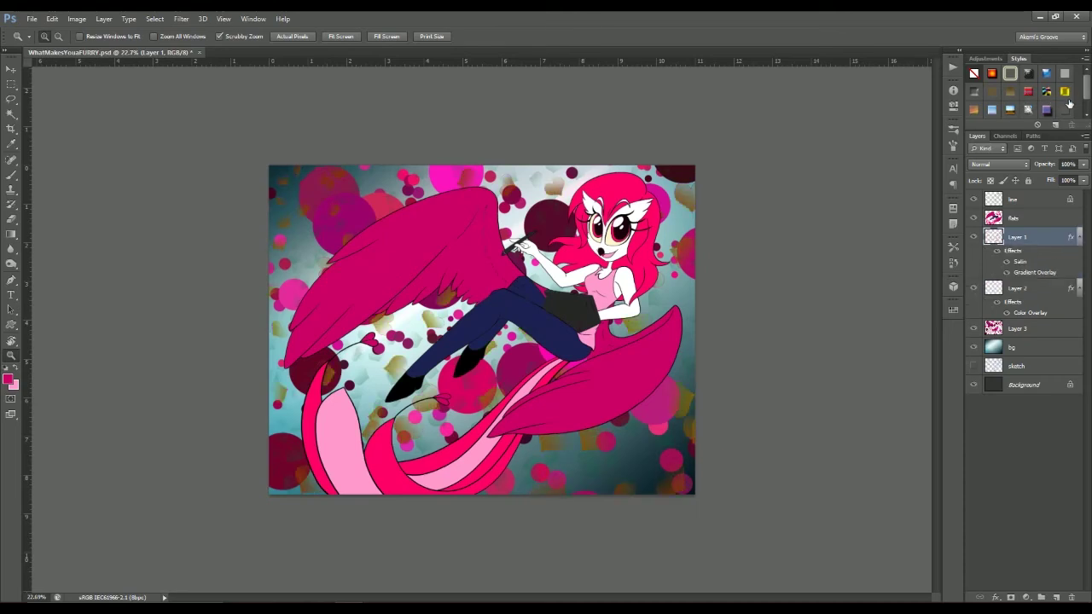
{"action": "left_click", "coordinate": [1030, 95]}
{"action": "left_click", "coordinate": [1030, 103]}
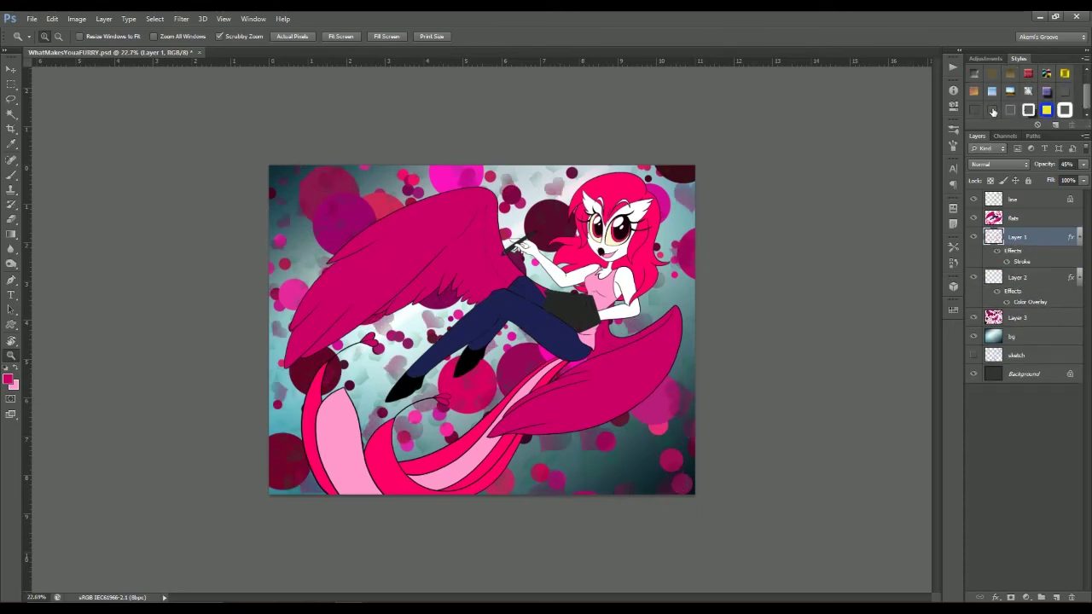
{"action": "left_click", "coordinate": [1010, 112]}
{"action": "left_click", "coordinate": [975, 112]}
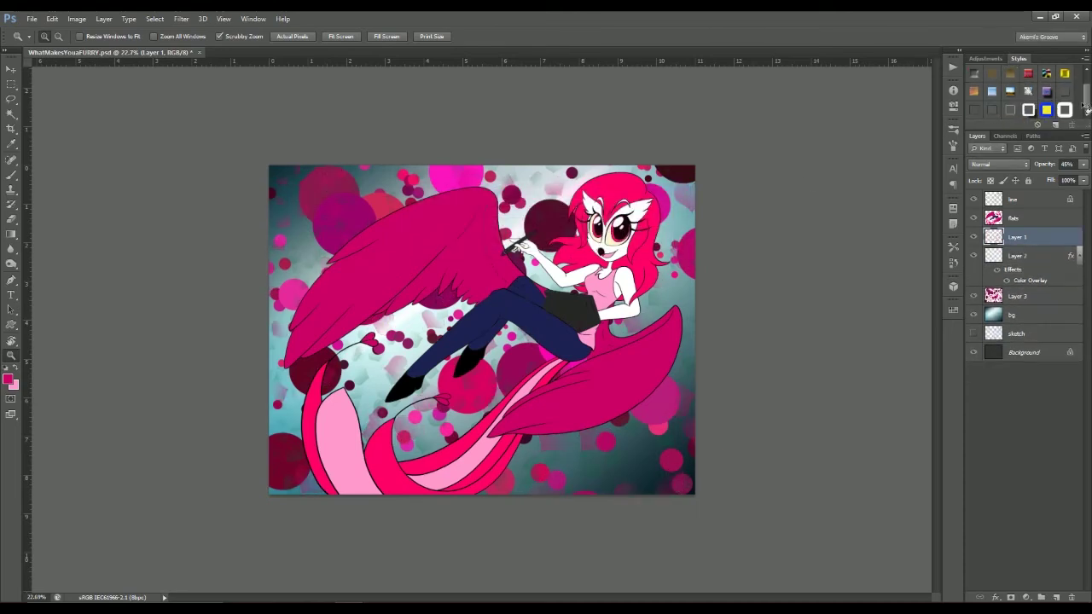
{"action": "left_click", "coordinate": [1066, 79]}
{"action": "key", "text": "ctrl+z"}
- Add Bevel & Emboss and Drop Shadow effects to the circles on Layer 3 and lower the layer's opacity
{"action": "left_click", "coordinate": [1078, 256]}
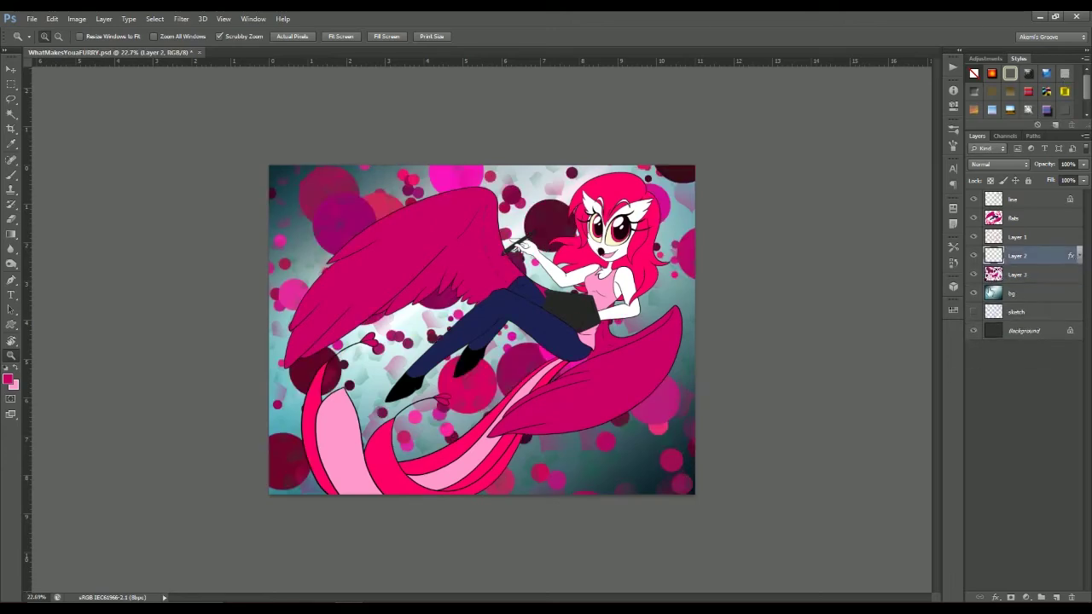
{"action": "double_click", "coordinate": [1042, 279]}
{"action": "left_click", "coordinate": [576, 353]}
{"action": "left_click", "coordinate": [575, 228]}
{"action": "left_click", "coordinate": [887, 201]}
{"action": "left_click", "coordinate": [1083, 164]}
{"action": "left_click_drag", "start_coordinate": [1081, 177], "coordinate": [1058, 186]}
- Add a layer above bg and draw diagonal pink stripes in its corners with a transparent striped gradient in Multiply mode
{"action": "left_click", "coordinate": [1014, 324]}
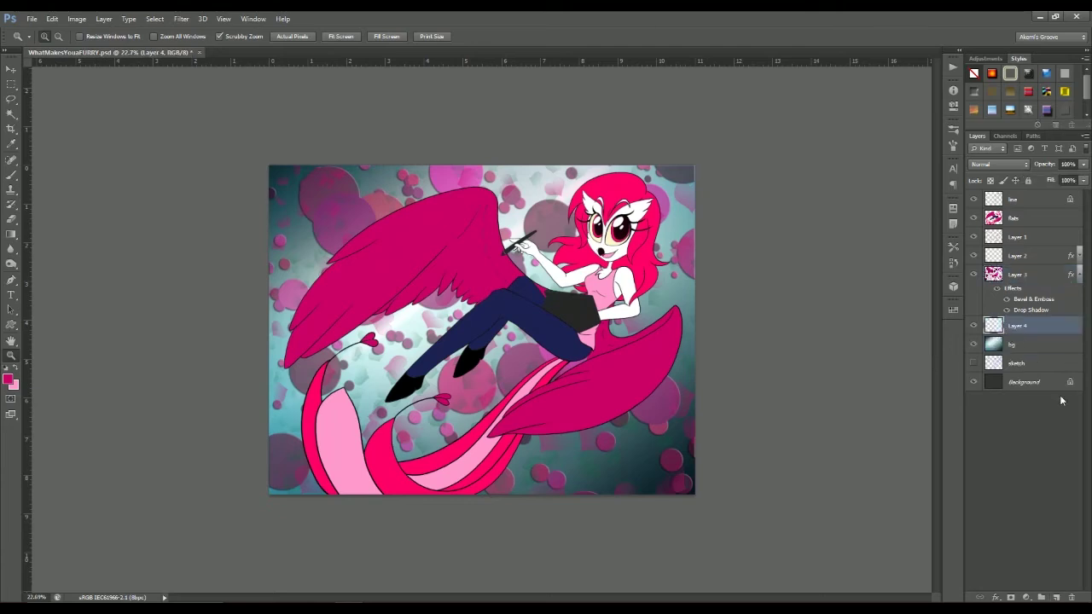
{"action": "left_click", "coordinate": [1056, 597]}
{"action": "key", "text": "g"}
{"action": "left_click", "coordinate": [81, 36]}
{"action": "left_click", "coordinate": [143, 53]}
{"action": "left_click", "coordinate": [184, 183]}
{"action": "key", "text": "Return"}
{"action": "left_click_drag", "start_coordinate": [674, 444], "coordinate": [723, 487]}
{"action": "key", "text": "ctrl+z"}
{"action": "key", "text": "x"}
{"action": "left_click_drag", "start_coordinate": [623, 392], "coordinate": [692, 491]}
- Draw a thin band of reflected pink stripes diagonally across the middle of the background
{"action": "left_click", "coordinate": [144, 36]}
{"action": "key", "text": "ctrl+z"}
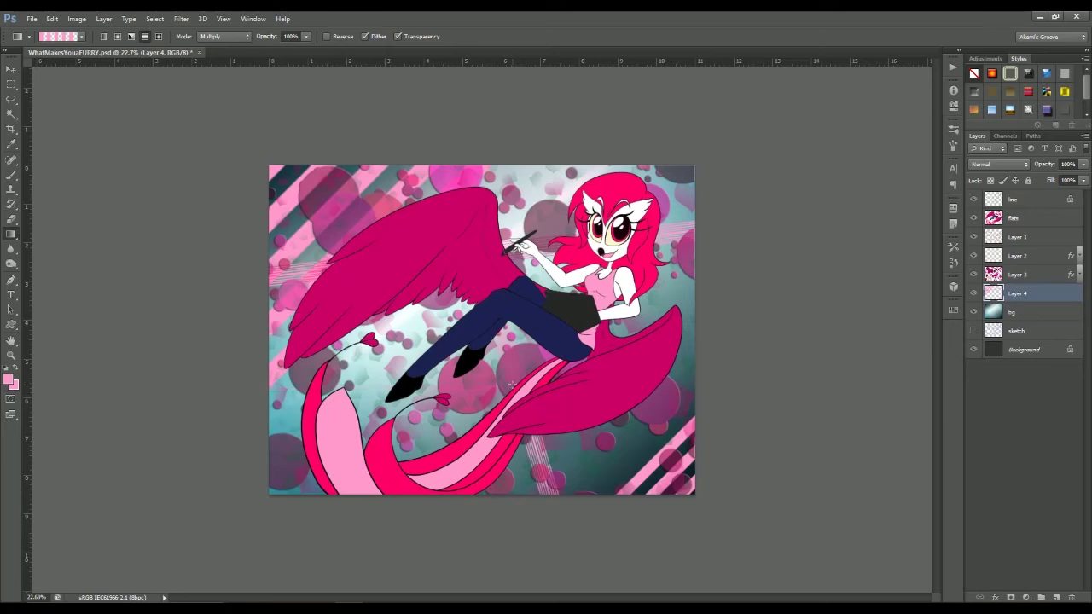
{"action": "left_click_drag", "start_coordinate": [511, 386], "coordinate": [479, 394]}
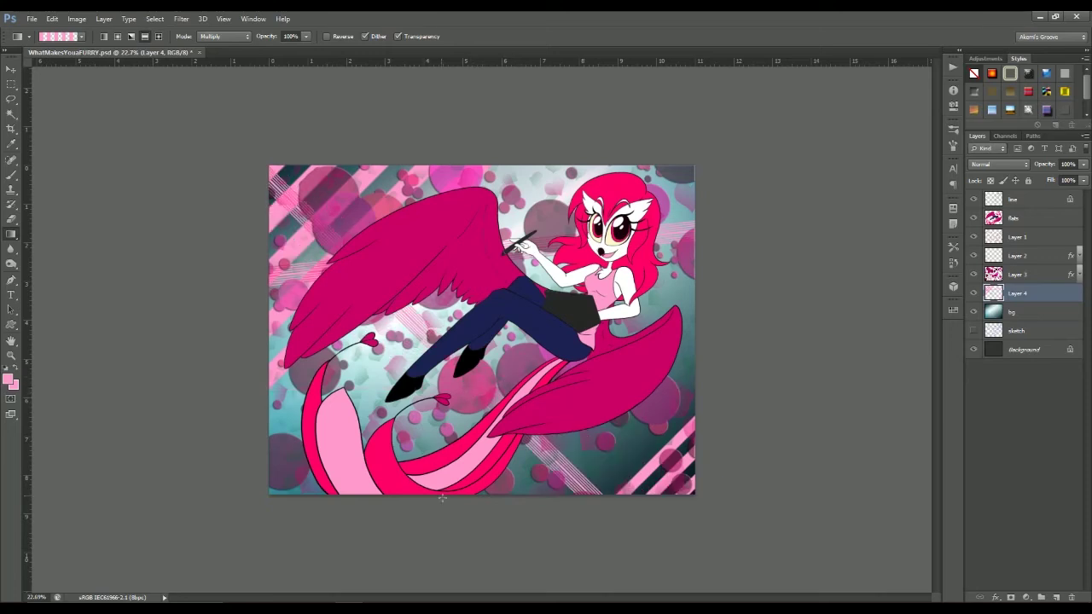
- Make a merged copy of the line and flats artwork and give it a preset style with colour and gradient overlays
{"action": "left_click", "coordinate": [1014, 199]}
{"action": "key", "text": "ctrl+j"}
{"action": "scroll", "coordinate": [1023, 94], "scroll_direction": "down", "scroll_amount": 1}
{"action": "left_click", "coordinate": [1064, 111]}
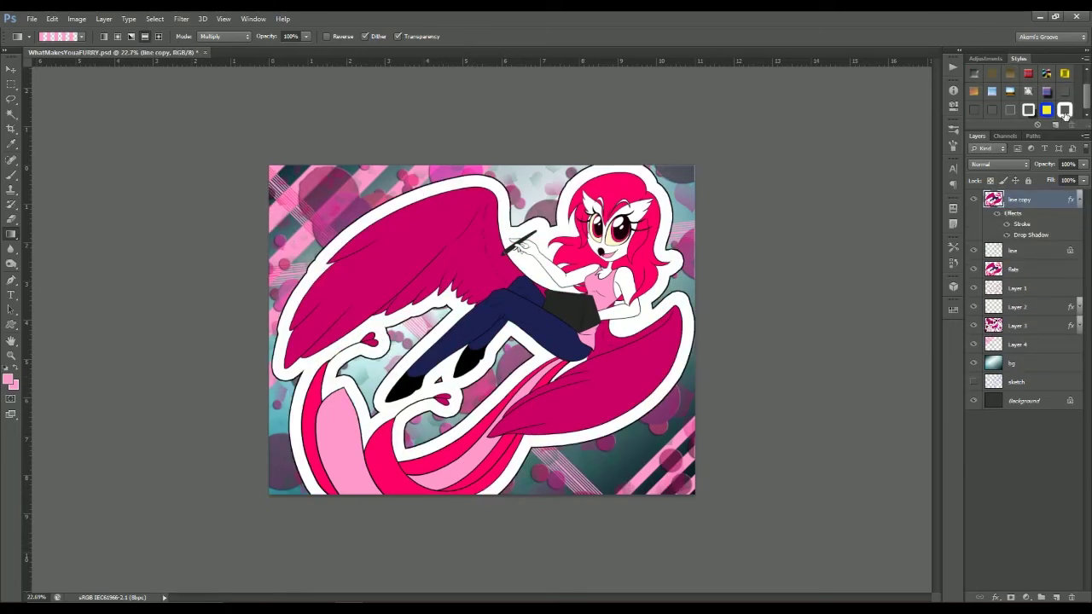
{"action": "left_click", "coordinate": [1027, 111]}
{"action": "left_click", "coordinate": [977, 92]}
{"action": "left_click", "coordinate": [1006, 79]}
- Adjust the Gradient Overlay settings and blend mode in the layer style of line copy
{"action": "double_click", "coordinate": [1046, 201]}
{"action": "left_click", "coordinate": [600, 316]}
{"action": "left_click_drag", "start_coordinate": [683, 179], "coordinate": [783, 178]}
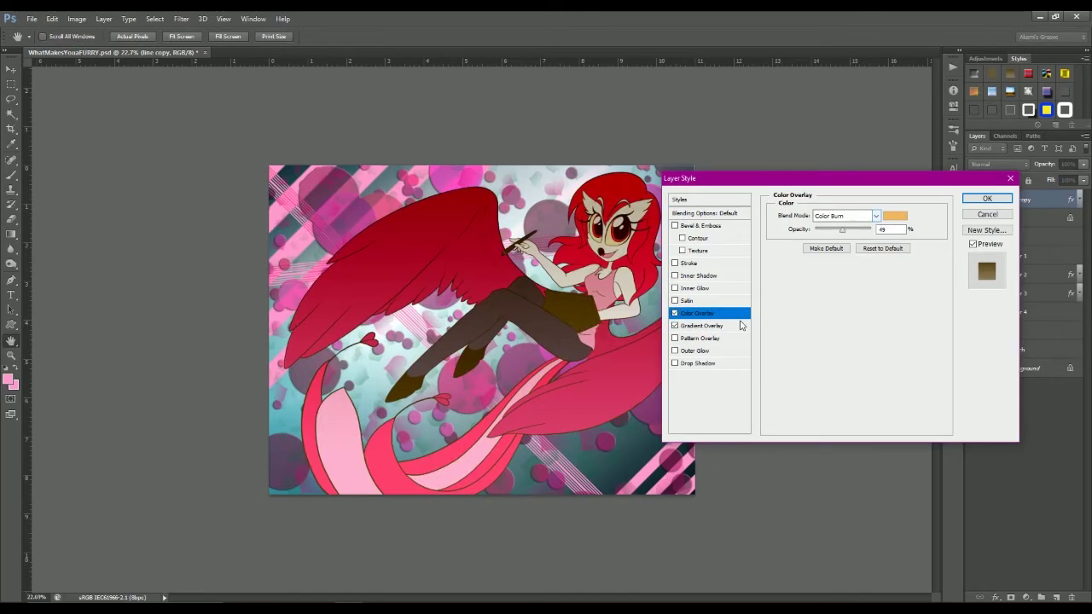
{"action": "left_click", "coordinate": [701, 325]}
{"action": "left_click", "coordinate": [891, 243]}
{"action": "left_click", "coordinate": [845, 216]}
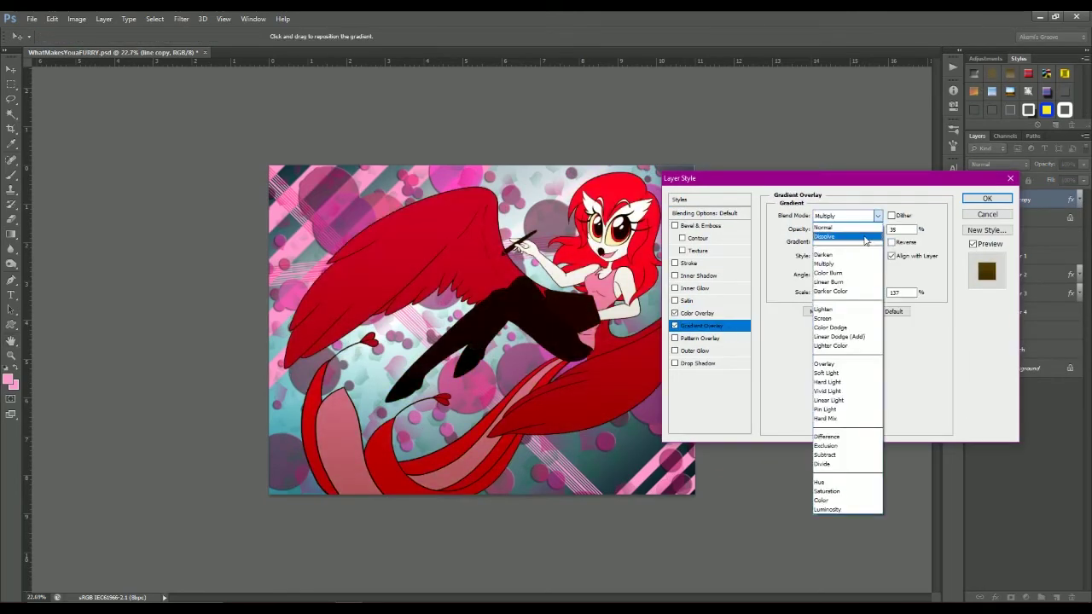
{"action": "left_click", "coordinate": [844, 305]}
- Set the Color Overlay of line copy to turquoise, #5cf2e9
{"action": "left_click", "coordinate": [696, 313]}
{"action": "left_click", "coordinate": [894, 215]}
{"action": "left_click_drag", "start_coordinate": [802, 398], "coordinate": [807, 350]}
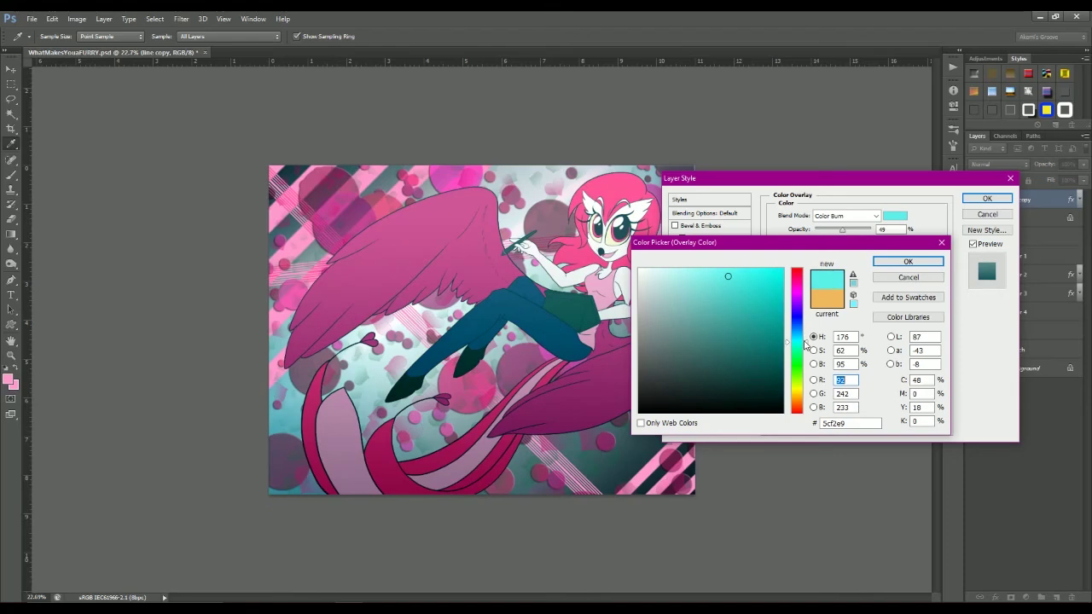
{"action": "left_click", "coordinate": [907, 261]}
{"action": "left_click", "coordinate": [987, 198]}
{"action": "left_click", "coordinate": [1077, 203]}
- Add a white Stroke effect around the character on line copy
{"action": "double_click", "coordinate": [1036, 202]}
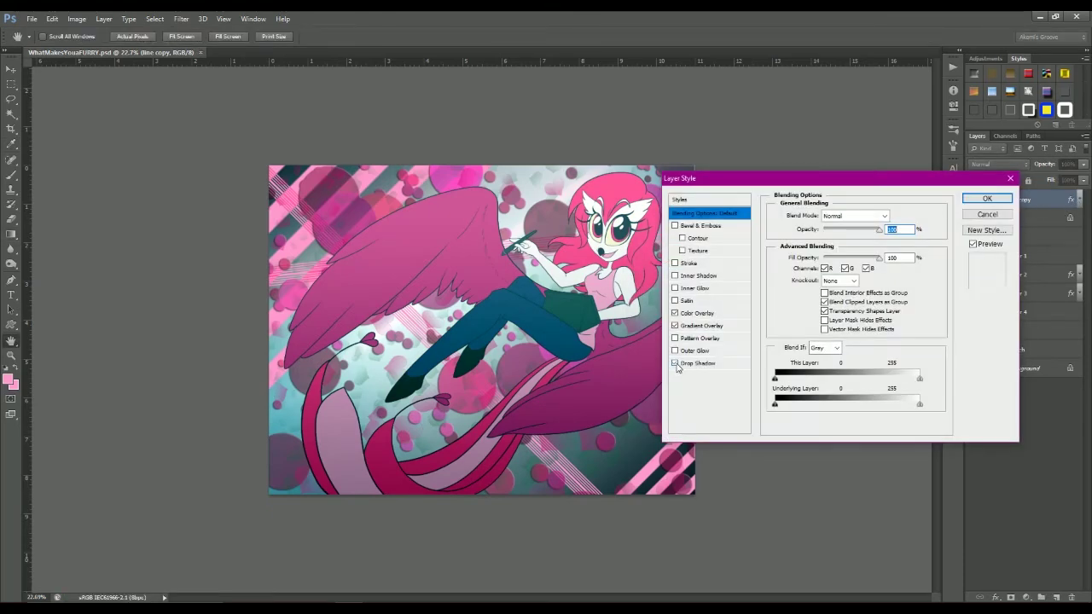
{"action": "left_click", "coordinate": [687, 263]}
{"action": "left_click", "coordinate": [803, 292]}
{"action": "left_click", "coordinate": [648, 266]}
{"action": "left_click", "coordinate": [907, 261]}
- Add a black Multiply drop shadow to line copy and adjust its spread, angle and size
{"action": "left_click", "coordinate": [697, 363]}
{"action": "left_click_drag", "start_coordinate": [838, 271], "coordinate": [891, 278]}
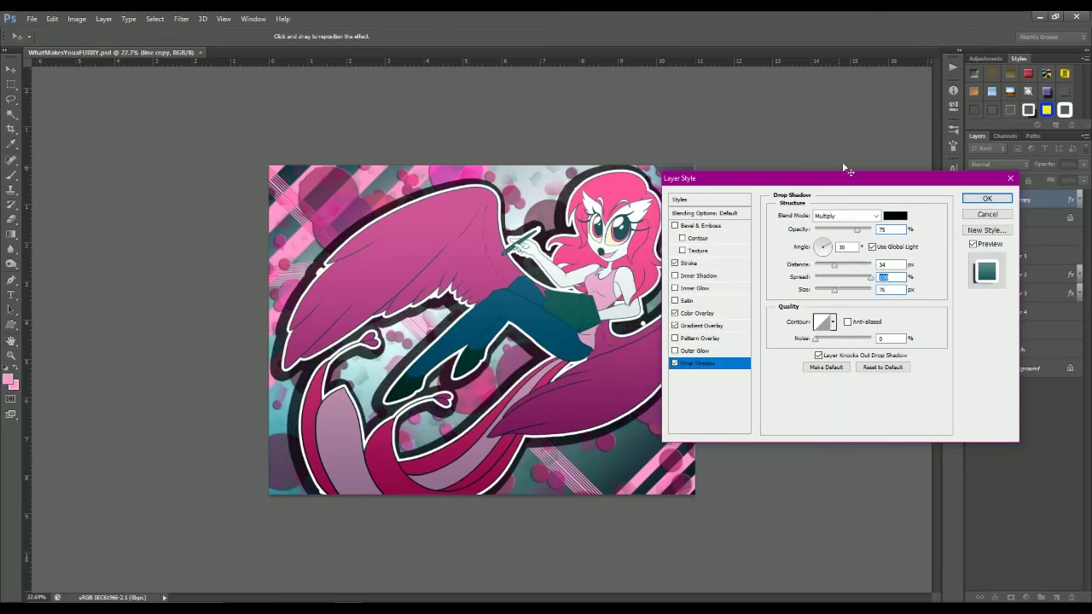
{"action": "left_click_drag", "start_coordinate": [847, 173], "coordinate": [898, 132]}
{"action": "left_click", "coordinate": [872, 218]}
{"action": "left_click_drag", "start_coordinate": [872, 217], "coordinate": [867, 197]}
{"action": "mouse_move", "coordinate": [886, 248]}
{"action": "left_mouse_down"}
{"action": "mouse_move", "coordinate": [906, 237]}
{"action": "mouse_move", "coordinate": [894, 248]}
{"action": "left_mouse_up"}
{"action": "key", "text": "shift+Tab"}
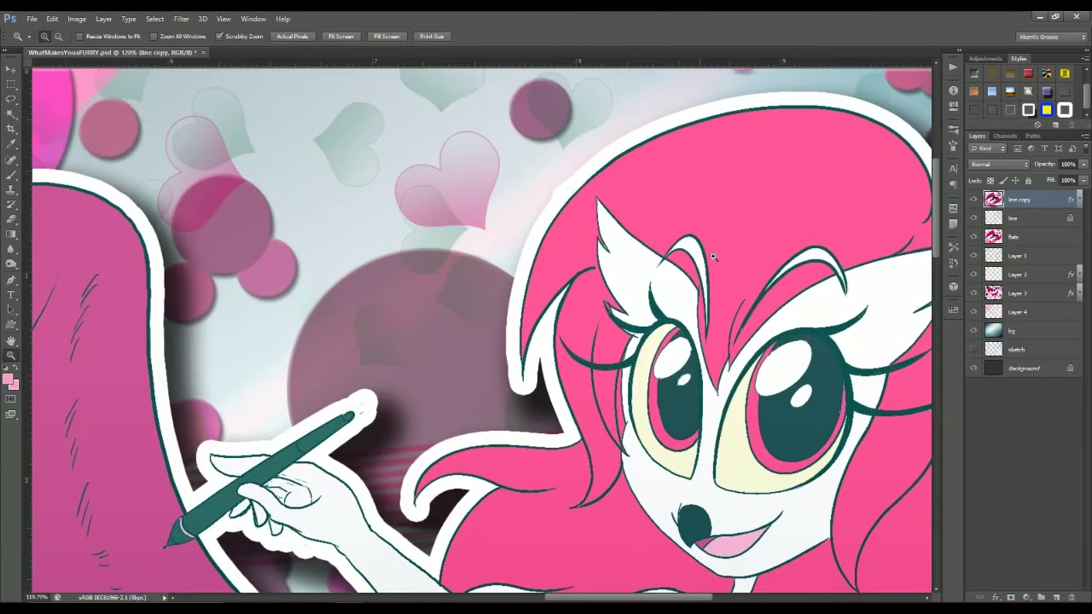
- Fit the artwork to the window, compare it with line copy hidden and shown, and save the document
{"action": "key", "text": "z"}
{"action": "key", "text": "ctrl+0"}
{"action": "left_click", "coordinate": [974, 201]}
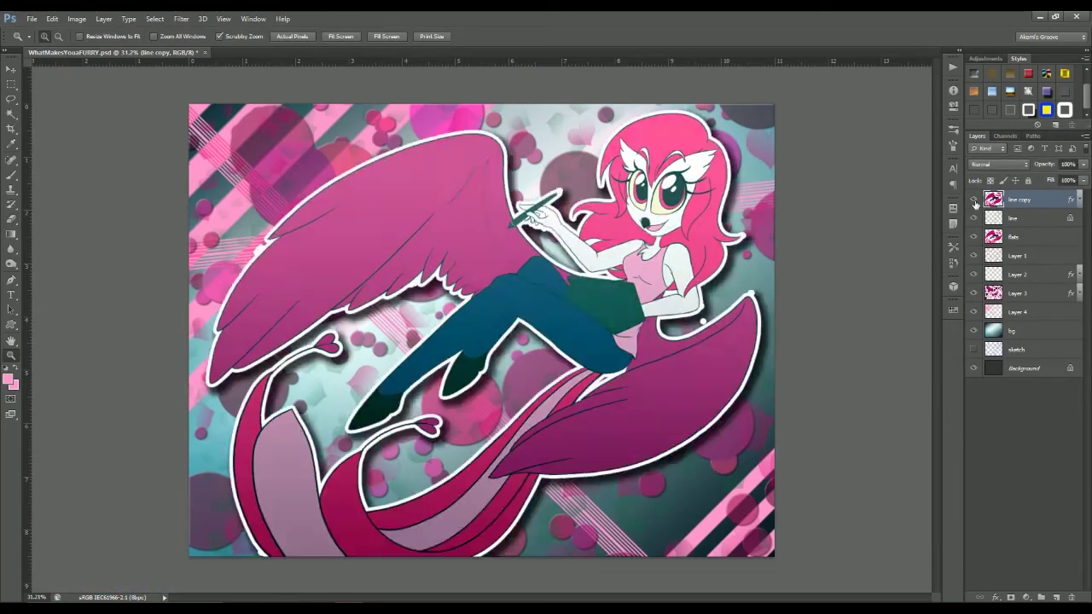
{"action": "left_click", "coordinate": [972, 201]}
{"action": "key", "text": "ctrl+s"}
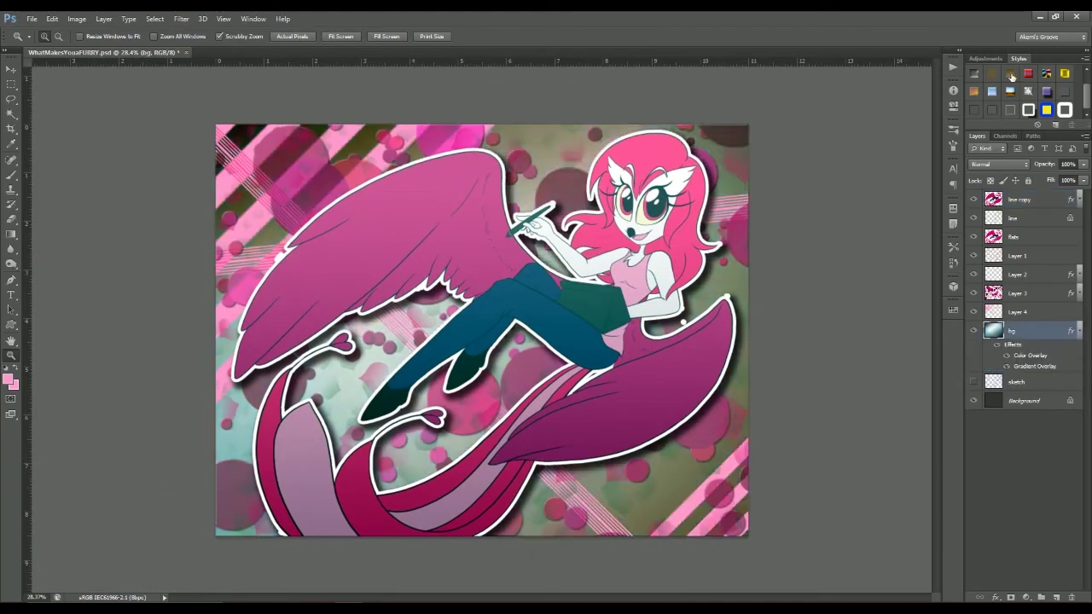
- Try several preset layer styles on the bg layer, ending with the puzzle texture style
{"action": "left_click", "coordinate": [1047, 96]}
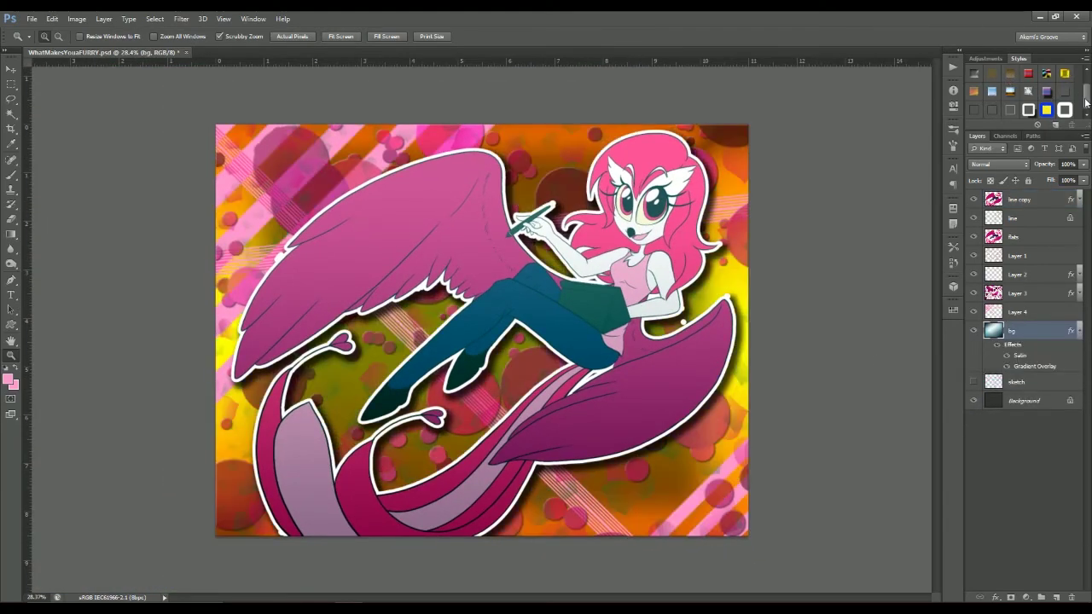
{"action": "scroll", "coordinate": [1080, 98], "scroll_direction": "up", "scroll_amount": 1}
{"action": "left_click", "coordinate": [1045, 75]}
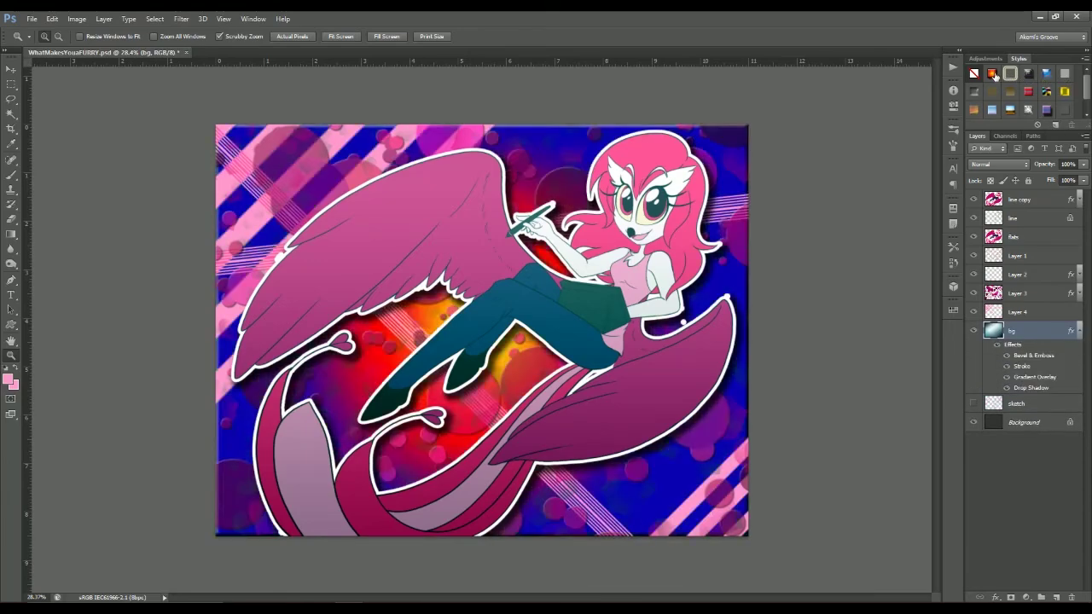
{"action": "left_click", "coordinate": [974, 92]}
- Try a wrinkled texture pattern and a 65% bevel depth in bg's layer style, and remove the style
{"action": "double_click", "coordinate": [1037, 333]}
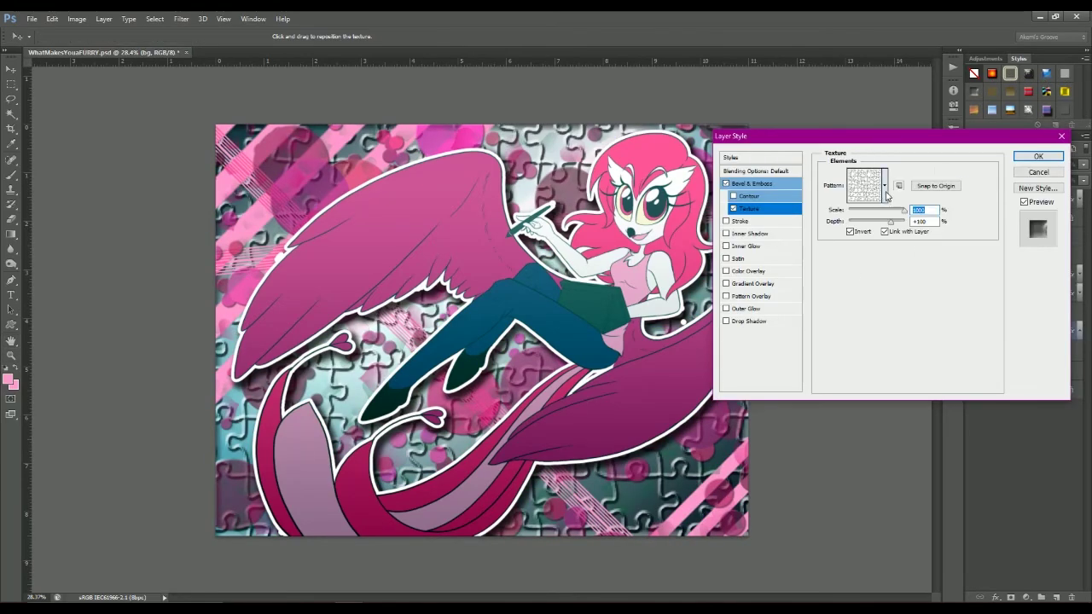
{"action": "left_click", "coordinate": [750, 208]}
{"action": "left_click", "coordinate": [885, 185]}
{"action": "left_click", "coordinate": [759, 271]}
{"action": "left_click", "coordinate": [769, 241]}
{"action": "left_click", "coordinate": [755, 183]}
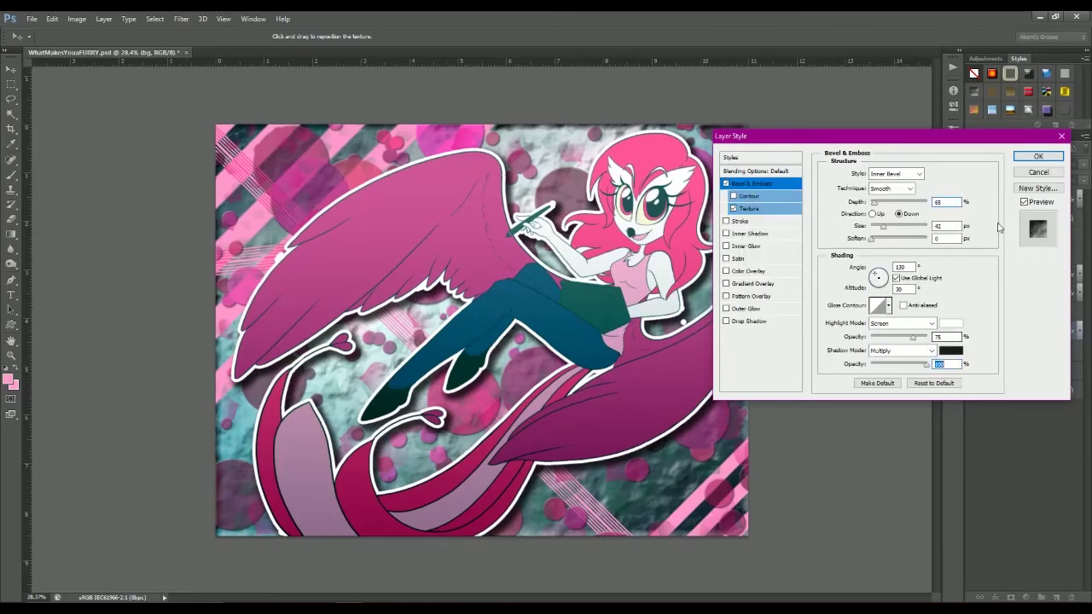
{"action": "key", "text": "Escape"}
{"action": "key", "text": "ctrl+z"}
- Add a Hue/Saturation adjustment clipped to the bg layer with hue -5, saturation +50 and lightness -10
{"action": "left_click", "coordinate": [984, 58]}
{"action": "left_click", "coordinate": [1008, 96]}
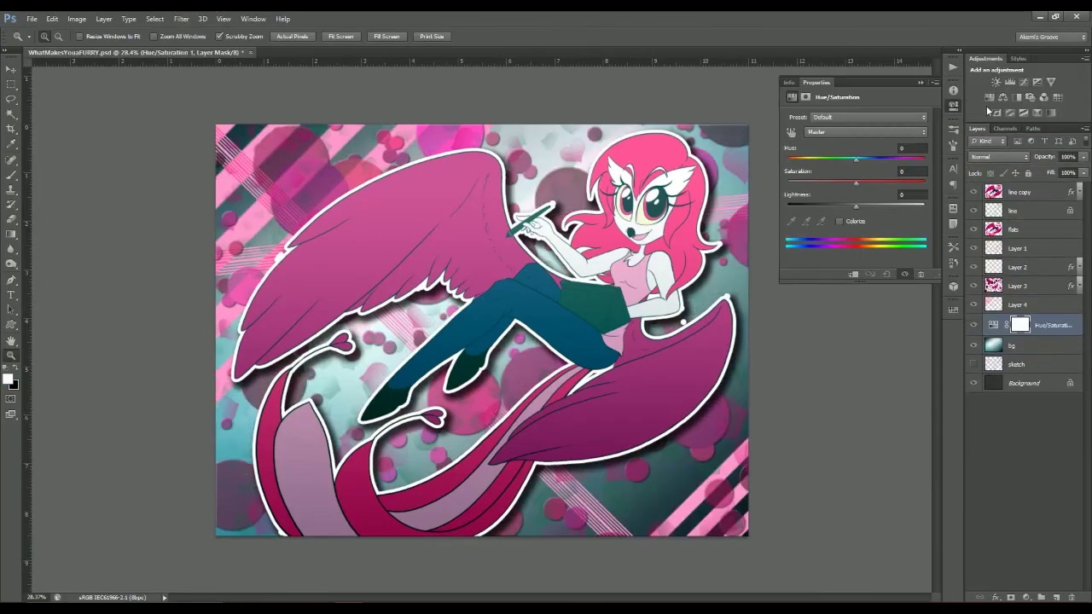
{"action": "mouse_move", "coordinate": [856, 159]}
{"action": "left_mouse_down"}
{"action": "mouse_move", "coordinate": [876, 160]}
{"action": "mouse_move", "coordinate": [889, 182]}
{"action": "mouse_move", "coordinate": [857, 162]}
{"action": "mouse_move", "coordinate": [837, 168]}
{"action": "left_mouse_up"}
{"action": "left_click_drag", "start_coordinate": [856, 206], "coordinate": [850, 208]}
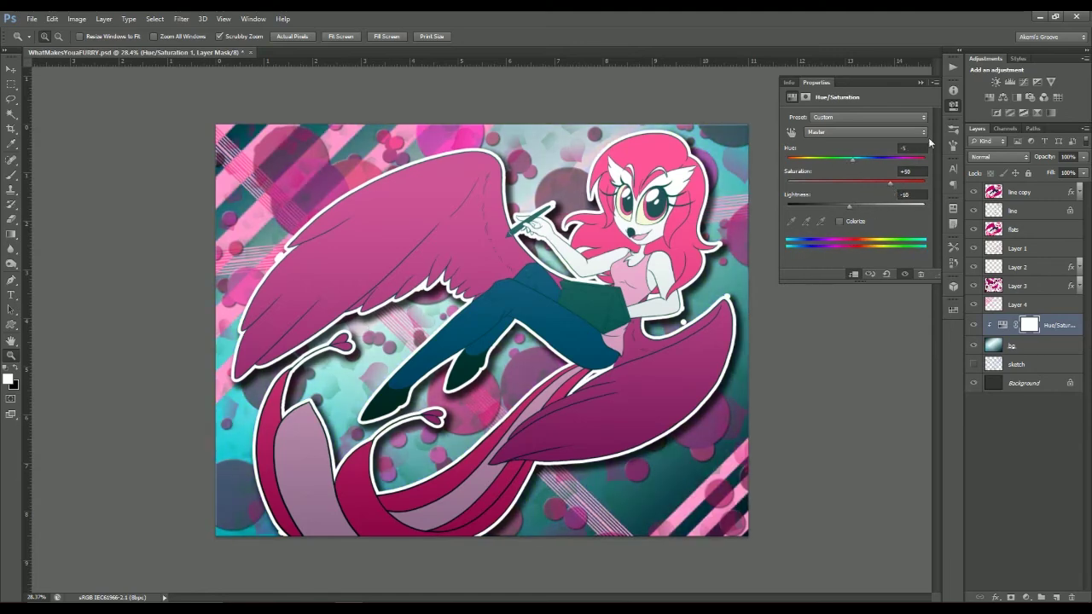
{"action": "left_click", "coordinate": [953, 106]}
- Move Layer 4 directly above Layer 3, try several preset layer styles on it, and leave it with a layer style
{"action": "left_click", "coordinate": [1049, 308]}
{"action": "mouse_move", "coordinate": [1033, 303]}
{"action": "left_mouse_down"}
{"action": "mouse_move", "coordinate": [1019, 258]}
{"action": "mouse_move", "coordinate": [1046, 272]}
{"action": "mouse_move", "coordinate": [1044, 293]}
{"action": "left_mouse_up"}
{"action": "left_click", "coordinate": [1017, 58]}
{"action": "left_click", "coordinate": [1063, 92]}
{"action": "left_click", "coordinate": [1056, 104]}
{"action": "left_click", "coordinate": [998, 112]}
{"action": "left_click", "coordinate": [979, 117]}
{"action": "left_click", "coordinate": [973, 73]}
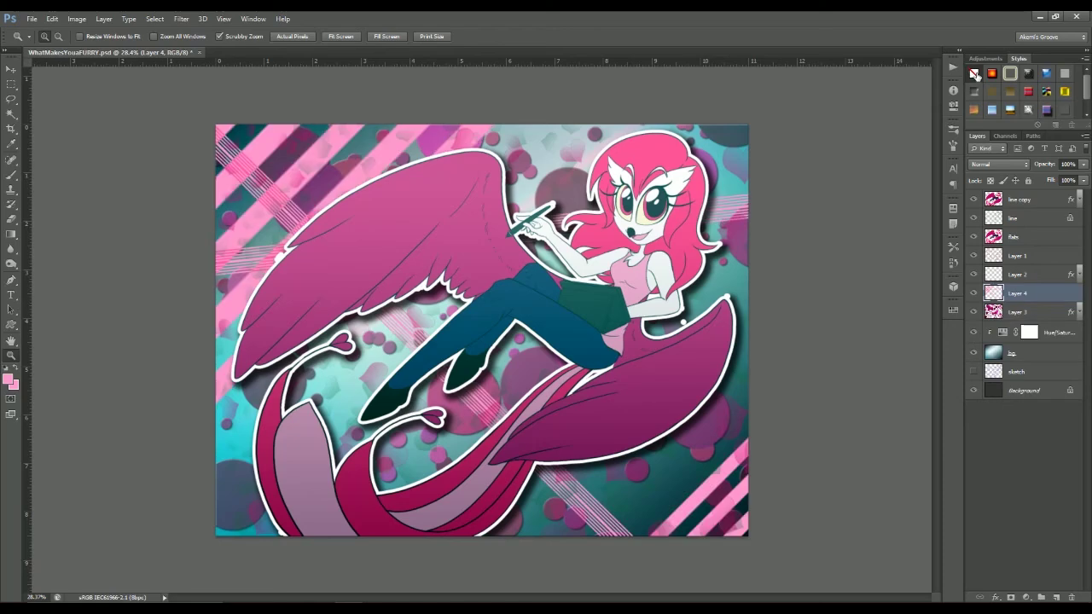
{"action": "left_click", "coordinate": [1071, 291]}
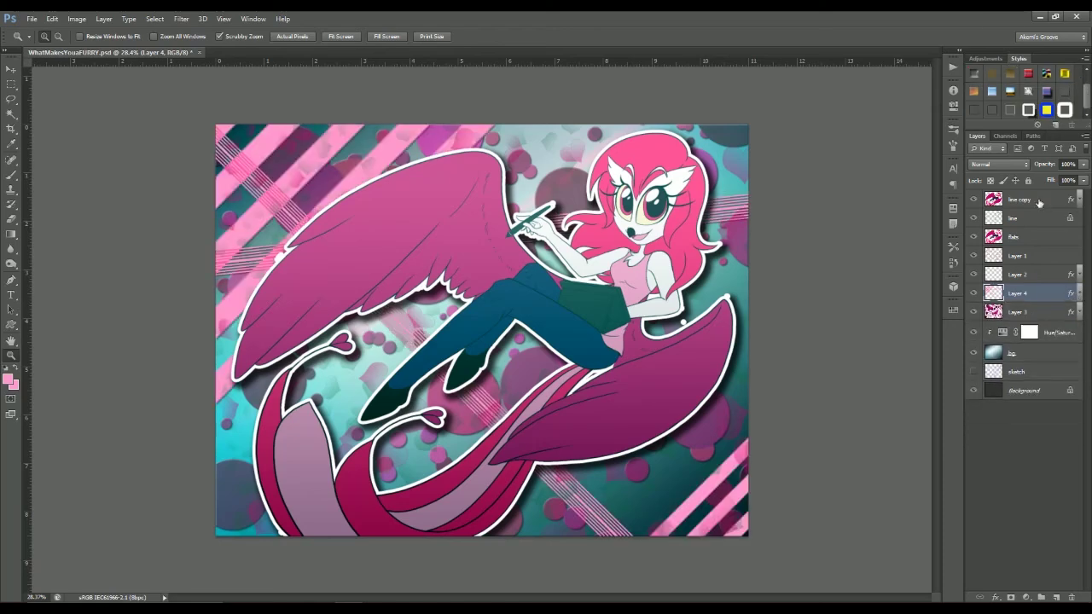
- Merge a copy of the layers from line copy down to Layer 3 into a new layer on top
{"action": "left_click", "coordinate": [1023, 199]}
{"action": "left_click", "coordinate": [1015, 313], "text": "shift"}
{"action": "key", "text": "ctrl+alt+e"}
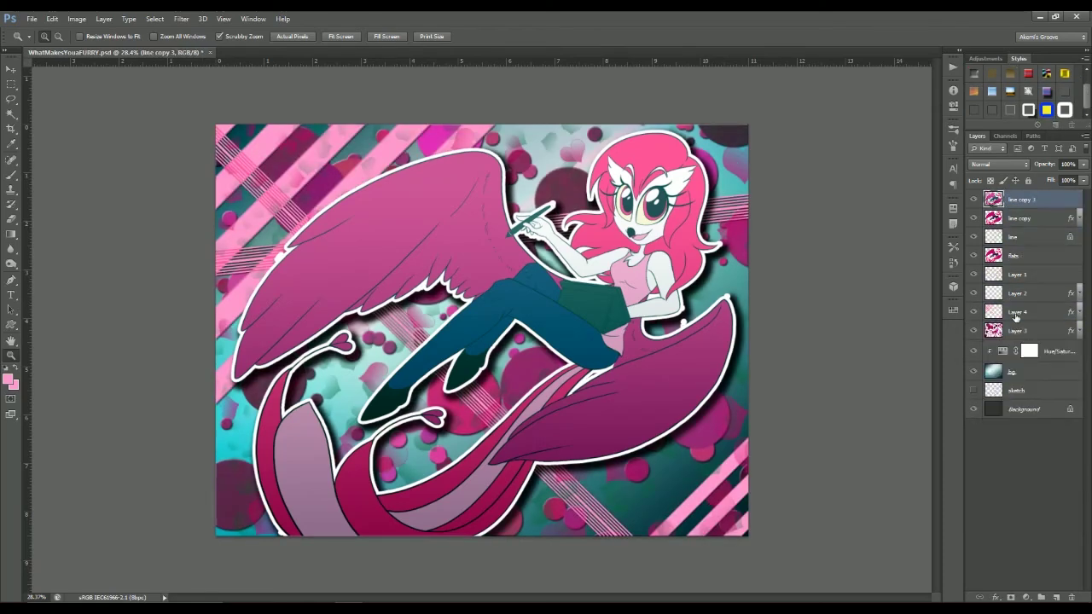
- Group the original layers from line copy to Layer 3 as meat, then collapse and hide the group
{"action": "left_click", "coordinate": [1025, 233]}
{"action": "left_click", "coordinate": [1023, 215]}
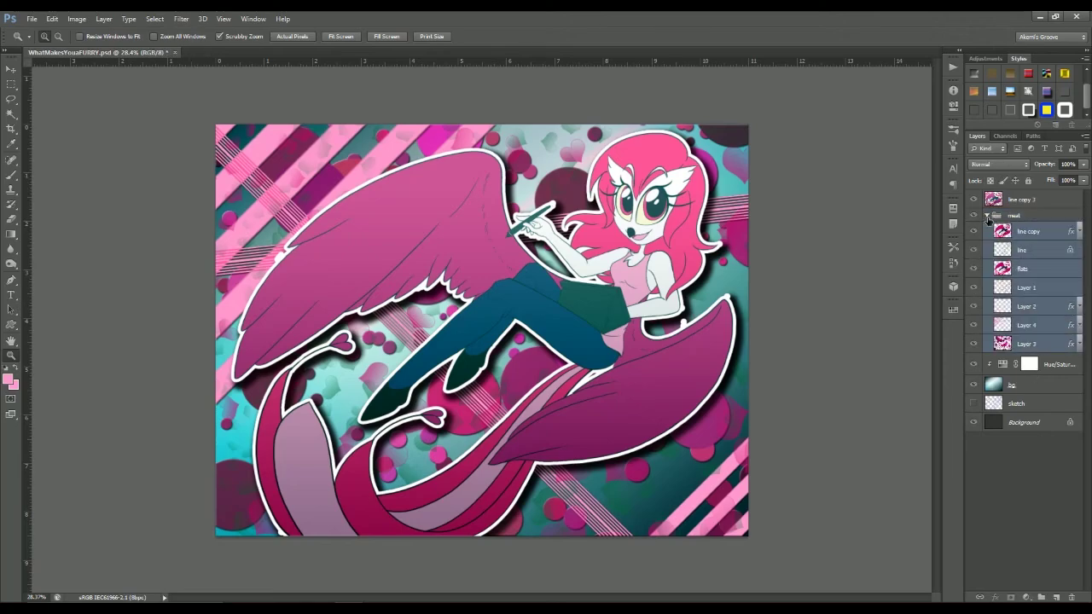
{"action": "left_click", "coordinate": [986, 215]}
{"action": "left_click", "coordinate": [973, 215]}
- Open Lighting Effects for the line copy 3 layer, try repositioning the light, and undo that change
{"action": "left_click", "coordinate": [1020, 199]}
{"action": "left_click", "coordinate": [181, 18]}
{"action": "mouse_move", "coordinate": [191, 176]}
{"action": "left_click", "coordinate": [351, 219]}
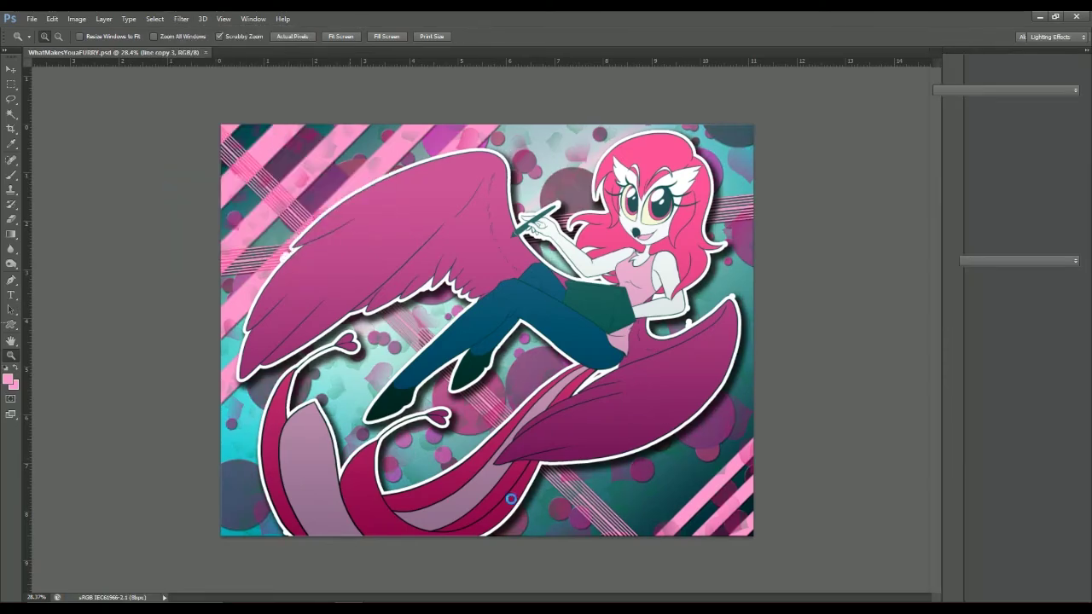
{"action": "left_click_drag", "start_coordinate": [463, 287], "coordinate": [312, 356]}
{"action": "key", "text": "ctrl+z"}
- Change the light type, resize and position the light to brighten the raised wing, and apply the Lighting Effects
{"action": "left_click", "coordinate": [1006, 90]}
{"action": "left_click", "coordinate": [947, 111]}
{"action": "left_click", "coordinate": [1006, 89]}
{"action": "left_click", "coordinate": [946, 101]}
{"action": "left_click_drag", "start_coordinate": [277, 155], "coordinate": [673, 461]}
{"action": "left_click_drag", "start_coordinate": [501, 322], "coordinate": [599, 342]}
{"action": "left_click_drag", "start_coordinate": [491, 304], "coordinate": [502, 314]}
{"action": "mouse_move", "coordinate": [705, 108]}
{"action": "left_mouse_down"}
{"action": "mouse_move", "coordinate": [712, 97]}
{"action": "mouse_move", "coordinate": [702, 105]}
{"action": "left_mouse_up"}
{"action": "left_click", "coordinate": [513, 37]}
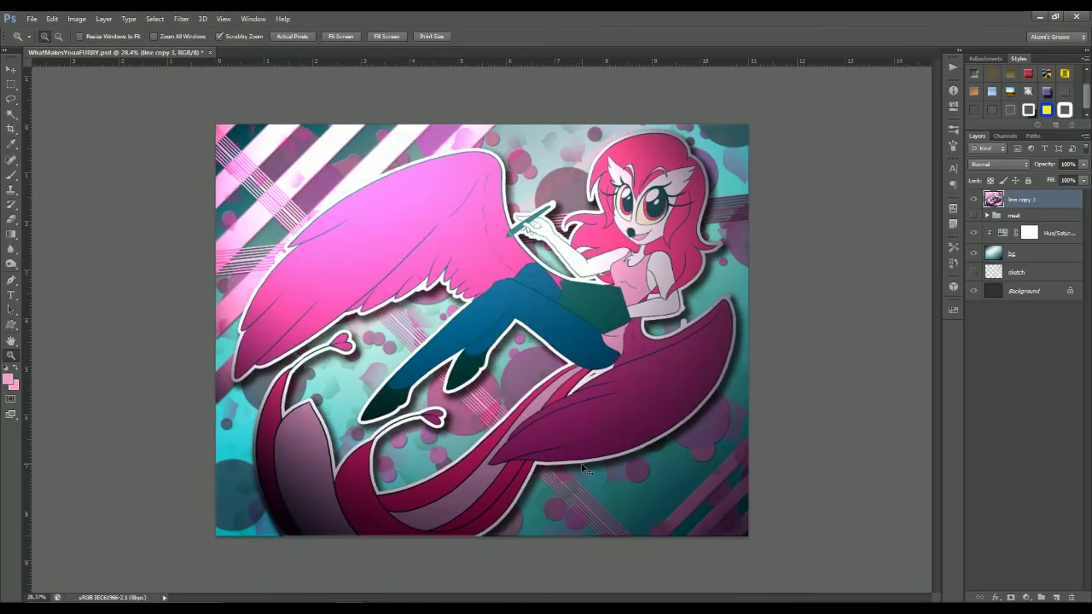
- Mask line copy 3, show the meat group, and draw black reflected gradients on the mask to soften the dark lower areas
{"action": "key", "text": "g"}
{"action": "key", "text": "d"}
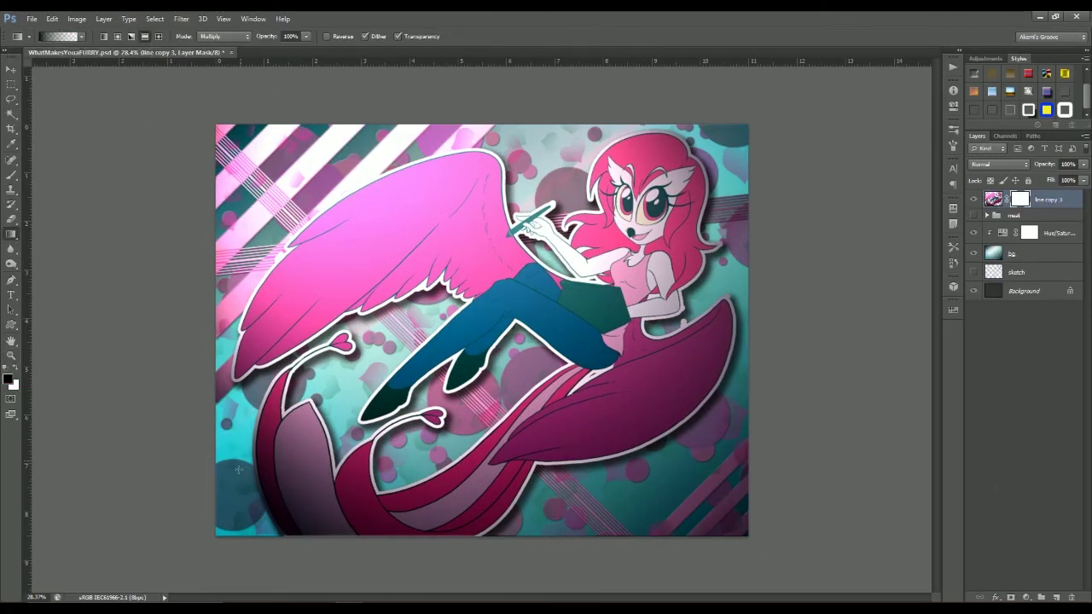
{"action": "left_click", "coordinate": [974, 227]}
{"action": "left_click_drag", "start_coordinate": [477, 333], "coordinate": [563, 437]}
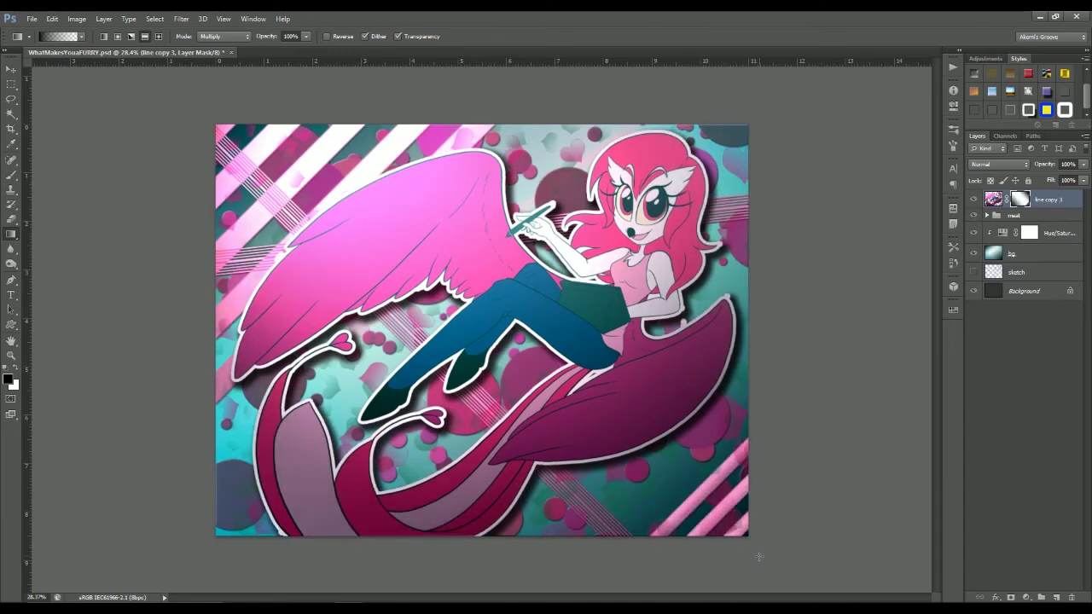
{"action": "left_click_drag", "start_coordinate": [589, 524], "coordinate": [759, 543]}
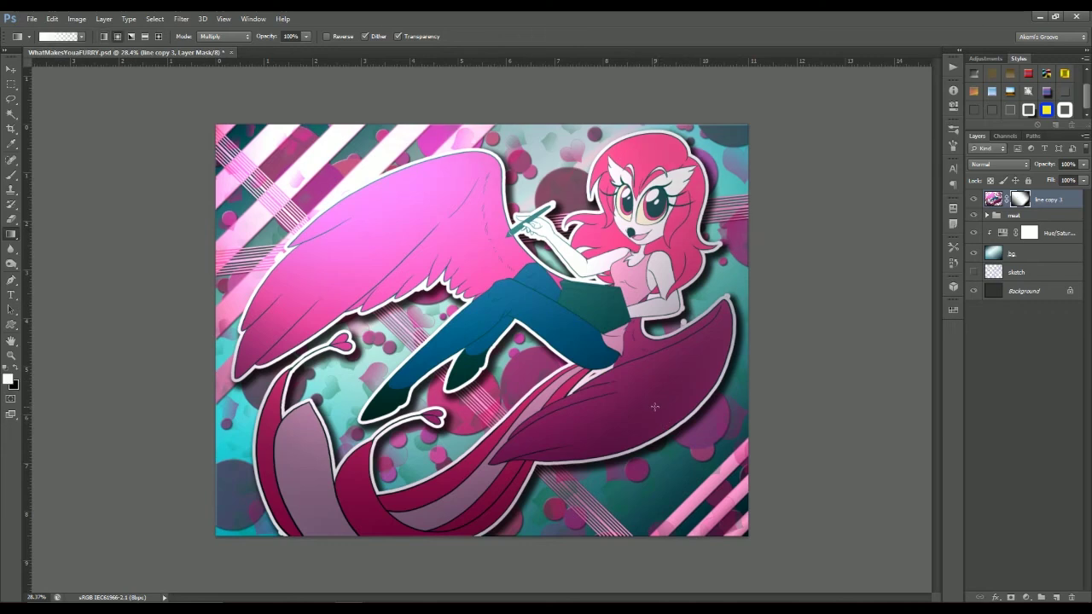
- Refine line copy 3's mask with radial gradients around the hair, lower tail and raised wing, setting the gradient mode to Normal
{"action": "left_click_drag", "start_coordinate": [708, 162], "coordinate": [838, 103]}
{"action": "left_click_drag", "start_coordinate": [295, 412], "coordinate": [324, 504]}
{"action": "key", "text": "x"}
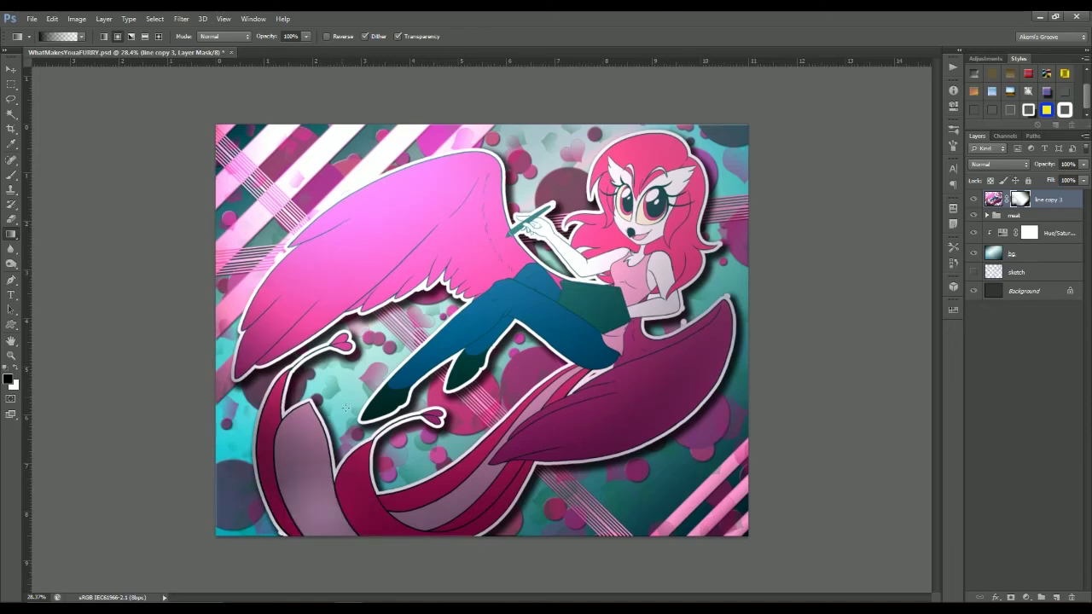
{"action": "key", "text": "x"}
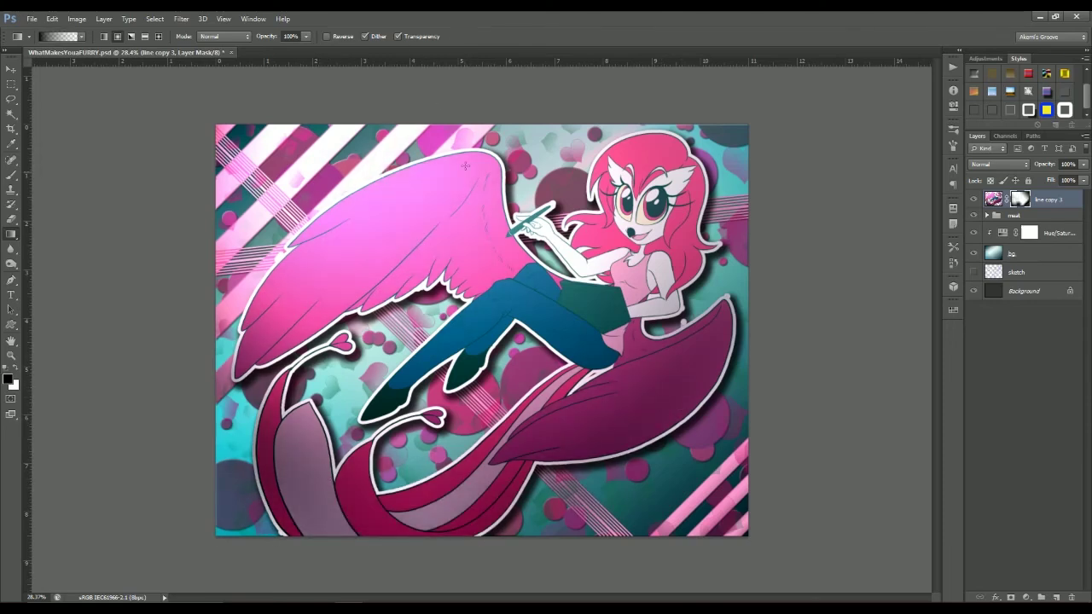
{"action": "left_click_drag", "start_coordinate": [464, 165], "coordinate": [393, 166]}
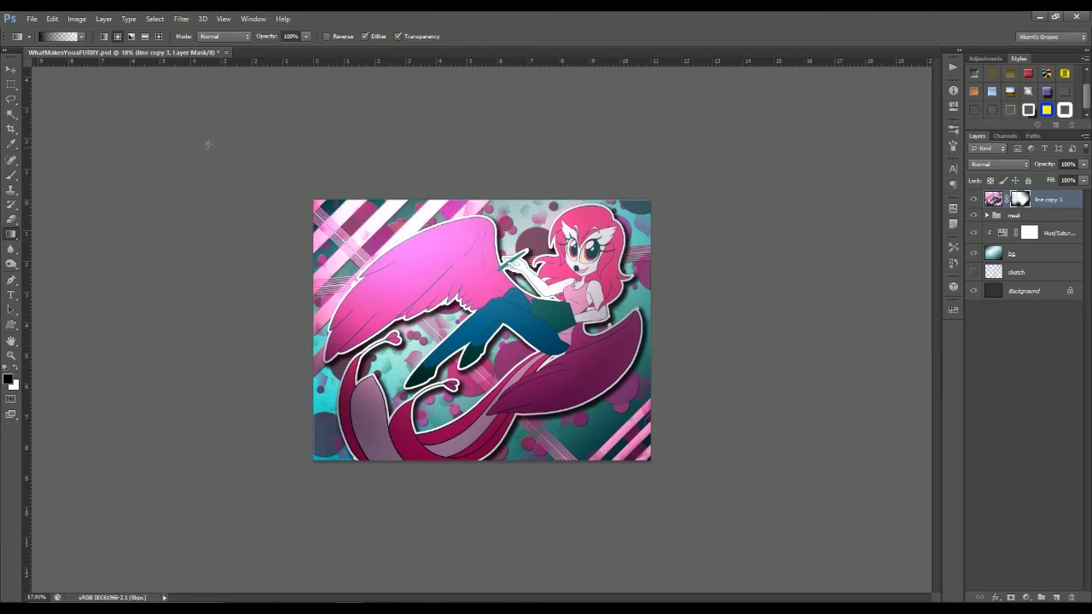
- Reduce the lighting over the upper-left stripes and wing with radial mask gradients, using 32% opacity, and compare with line copy 3 hidden
{"action": "left_click_drag", "start_coordinate": [373, 226], "coordinate": [465, 384]}
{"action": "key", "text": "x"}
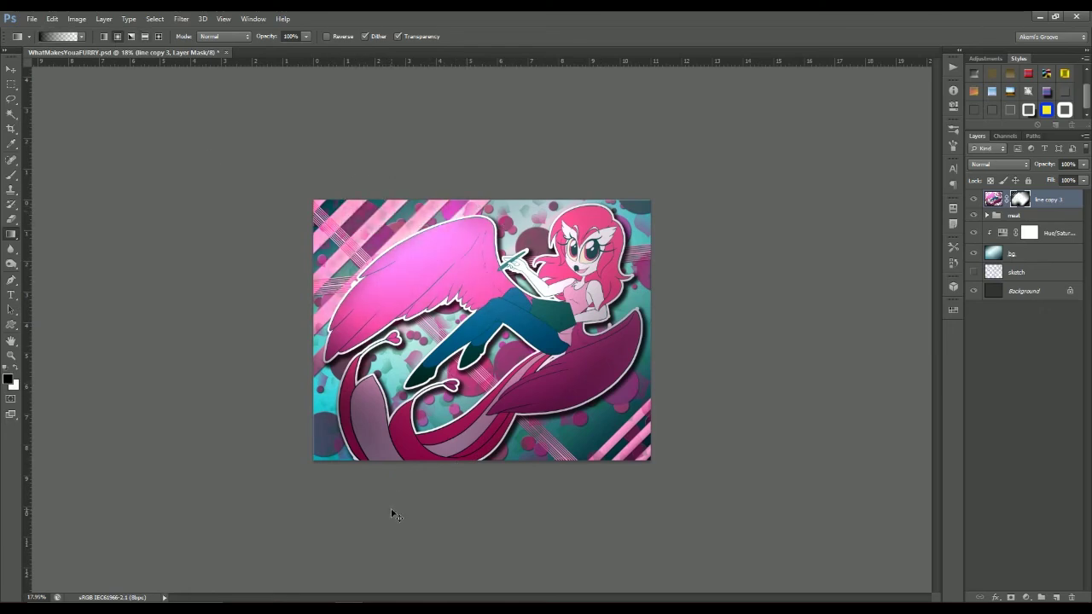
{"action": "left_click_drag", "start_coordinate": [394, 515], "coordinate": [419, 423]}
{"action": "left_click_drag", "start_coordinate": [377, 294], "coordinate": [373, 278]}
{"action": "key", "text": "g"}
{"action": "left_click_drag", "start_coordinate": [339, 153], "coordinate": [401, 255]}
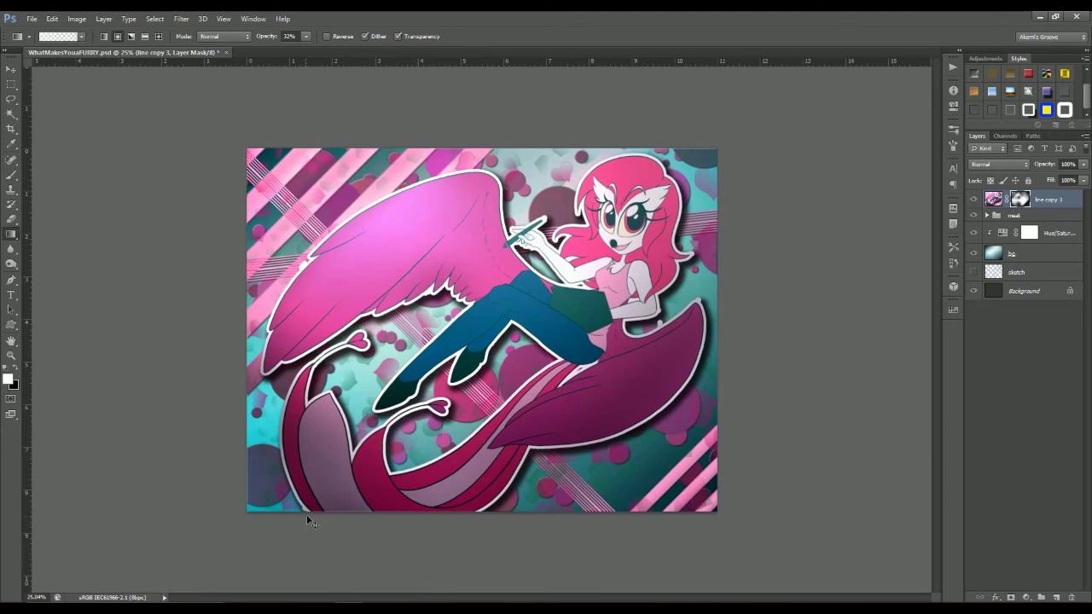
{"action": "key", "text": "x"}
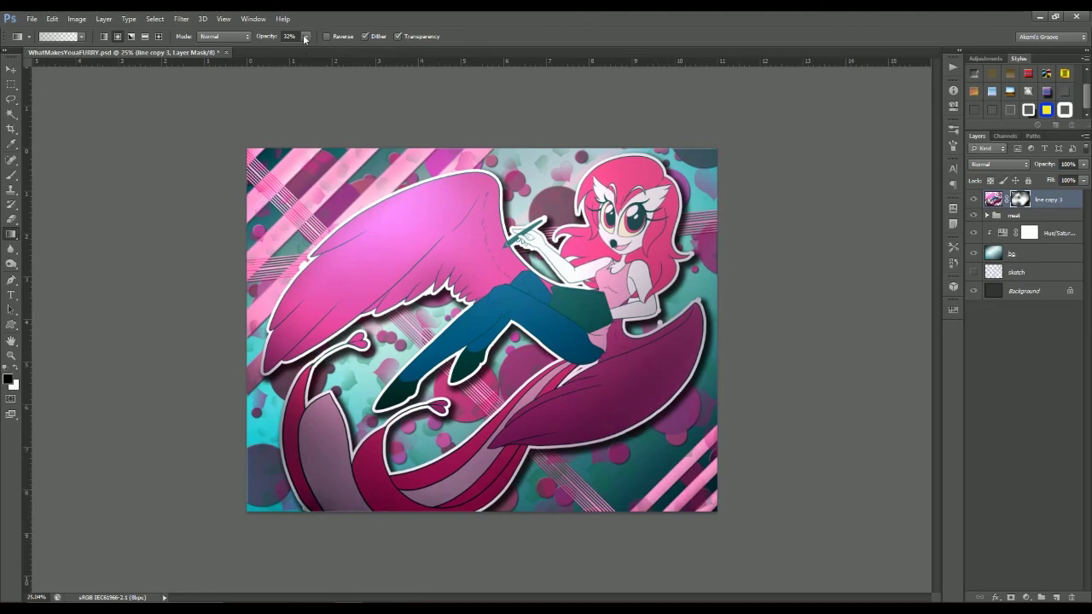
{"action": "left_click", "coordinate": [993, 199]}
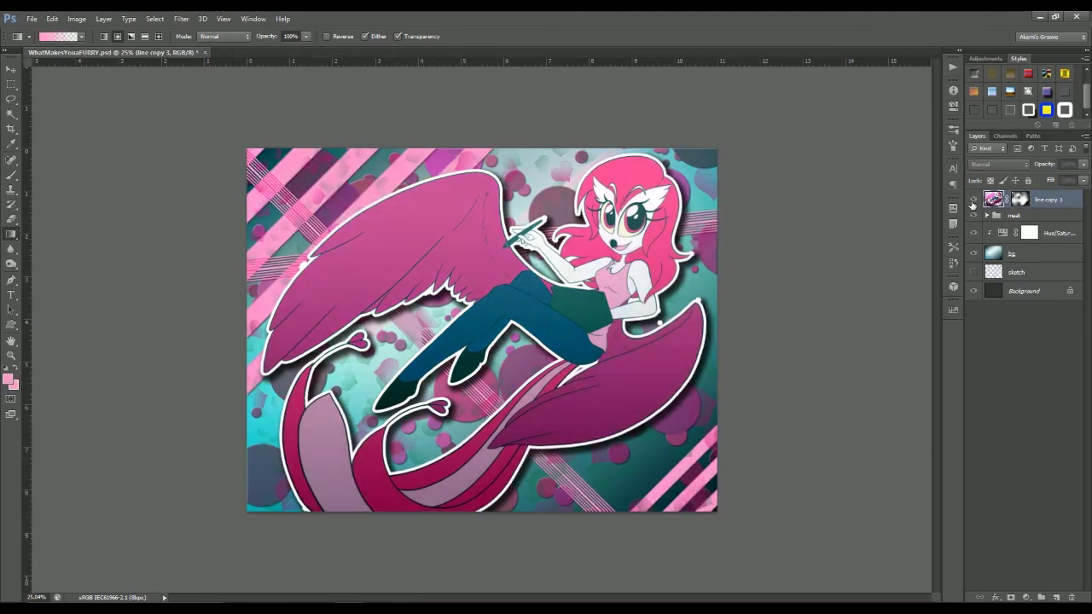
- Add a new layer above line copy 3 and ready the Brush tool with a hot pink color
{"action": "key", "text": "ctrl+shift+alt+n"}
{"action": "left_click", "coordinate": [7, 379]}
{"action": "key", "text": "b"}
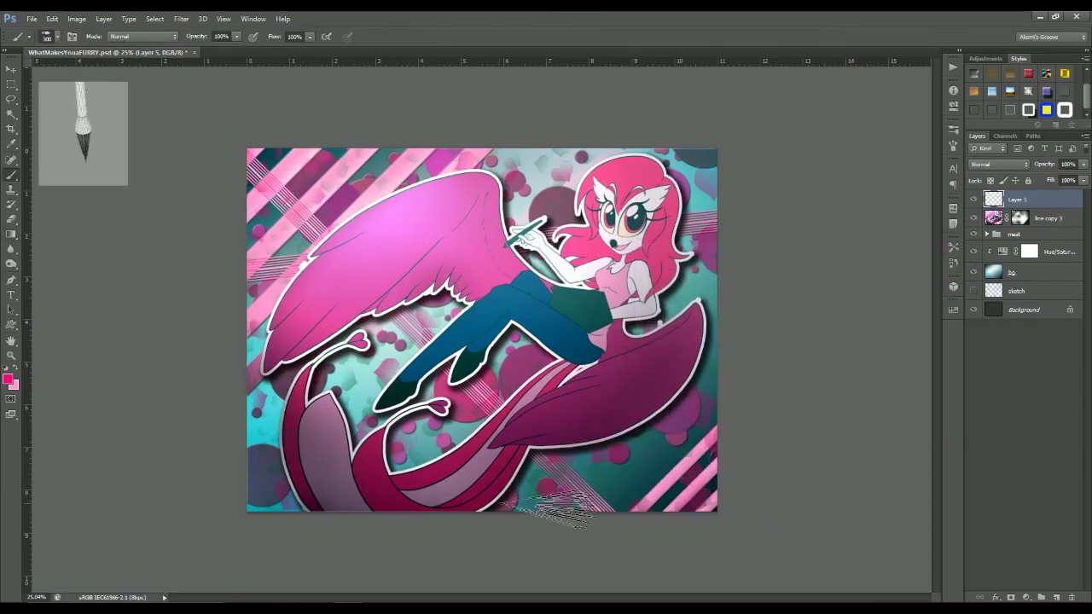
- Try a hot pink handwritten artist signature with a stroke and drop shadow in the artwork's lower-right corner, and undo it
{"action": "mouse_move", "coordinate": [562, 429]}
{"action": "left_mouse_down"}
{"action": "mouse_move", "coordinate": [585, 426]}
{"action": "mouse_move", "coordinate": [658, 463]}
{"action": "mouse_move", "coordinate": [695, 436]}
{"action": "left_mouse_up"}
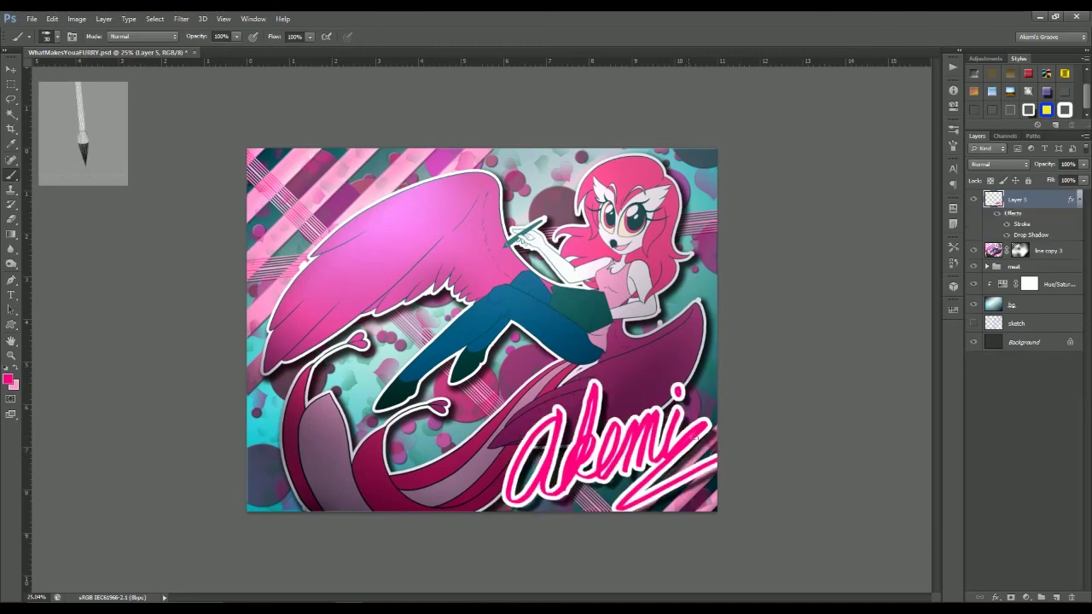
{"action": "key", "text": "ctrl+alt+z"}
{"action": "key", "text": "ctrl+alt+z"}
{"action": "key", "text": "ctrl+alt+z"}
{"action": "key", "text": "ctrl+alt+z"}
- Try rewriting the artist signature with a different, thicker brush tip, and undo the strokes
{"action": "right_click", "coordinate": [620, 401]}
{"action": "left_click_drag", "start_coordinate": [550, 408], "coordinate": [502, 494]}
{"action": "key", "text": "ctrl+alt+z"}
{"action": "left_click", "coordinate": [532, 426]}
{"action": "mouse_move", "coordinate": [573, 444]}
{"action": "left_mouse_down"}
{"action": "mouse_move", "coordinate": [640, 427]}
{"action": "mouse_move", "coordinate": [708, 504]}
{"action": "left_mouse_up"}
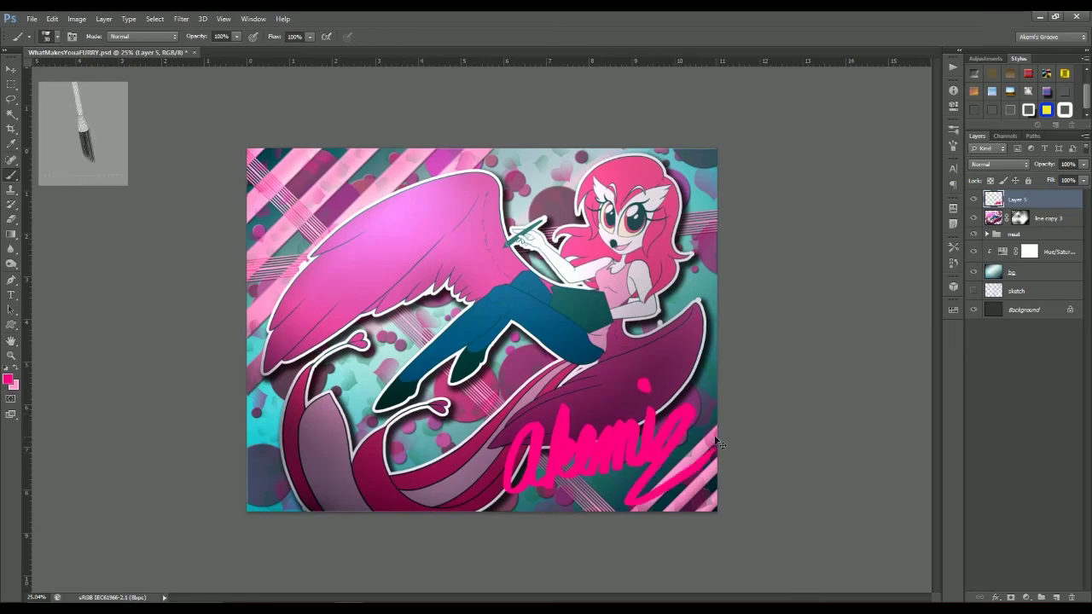
{"action": "key", "text": "ctrl+alt+z"}
{"action": "key", "text": "ctrl+alt+z"}
{"action": "key", "text": "ctrl+alt+z"}
{"action": "key", "text": "ctrl+alt+z"}
{"action": "key", "text": "ctrl+alt+z"}
- Handwrite the artist signature in thin hot pink strokes on Layer 5 and give it a stroke and drop shadow
{"action": "key", "text": "z"}
{"action": "mouse_move", "coordinate": [556, 446]}
{"action": "left_mouse_down"}
{"action": "mouse_move", "coordinate": [669, 409]}
{"action": "mouse_move", "coordinate": [516, 324]}
{"action": "left_mouse_up"}
{"action": "key", "text": "b"}
{"action": "left_click_drag", "start_coordinate": [420, 370], "coordinate": [424, 426]}
{"action": "left_click_drag", "start_coordinate": [536, 365], "coordinate": [699, 290]}
{"action": "double_click", "coordinate": [1049, 199]}
- Position and warp the signature so it widens and sweeps upward along the artwork's lower-right edge
{"action": "key", "text": "v"}
{"action": "scroll", "coordinate": [472, 406], "scroll_direction": "down", "scroll_amount": 3}
{"action": "key", "text": "ctrl+t"}
{"action": "left_click_drag", "start_coordinate": [329, 451], "coordinate": [292, 461]}
{"action": "mouse_move", "coordinate": [597, 451]}
{"action": "left_mouse_down"}
{"action": "mouse_move", "coordinate": [601, 433]}
{"action": "mouse_move", "coordinate": [608, 439]}
{"action": "left_mouse_up"}
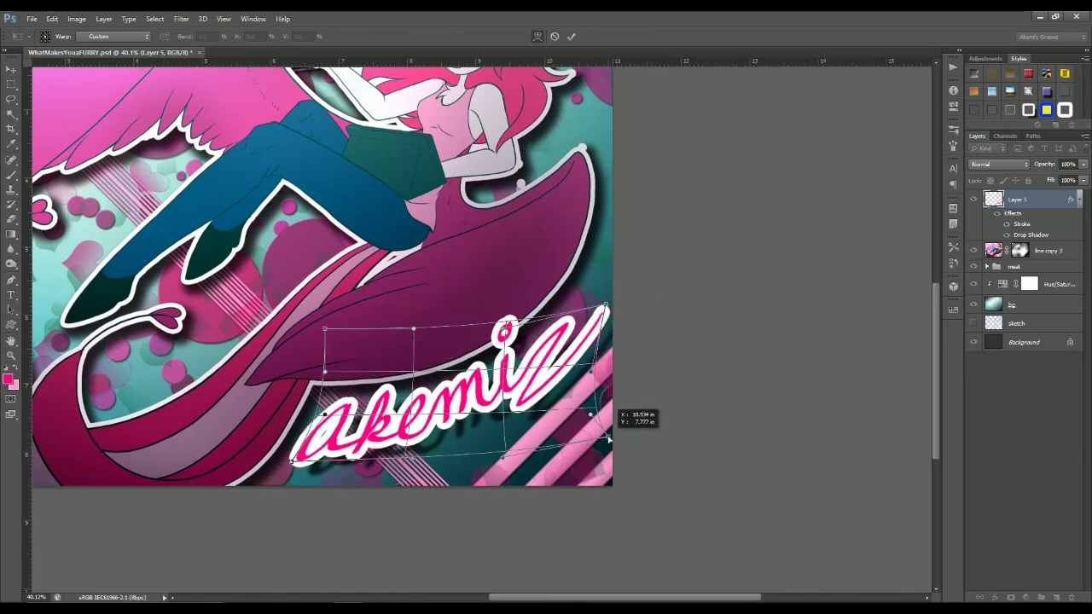
{"action": "left_click_drag", "start_coordinate": [325, 328], "coordinate": [294, 323]}
{"action": "left_click_drag", "start_coordinate": [308, 366], "coordinate": [321, 406]}
{"action": "left_click_drag", "start_coordinate": [292, 461], "coordinate": [265, 461]}
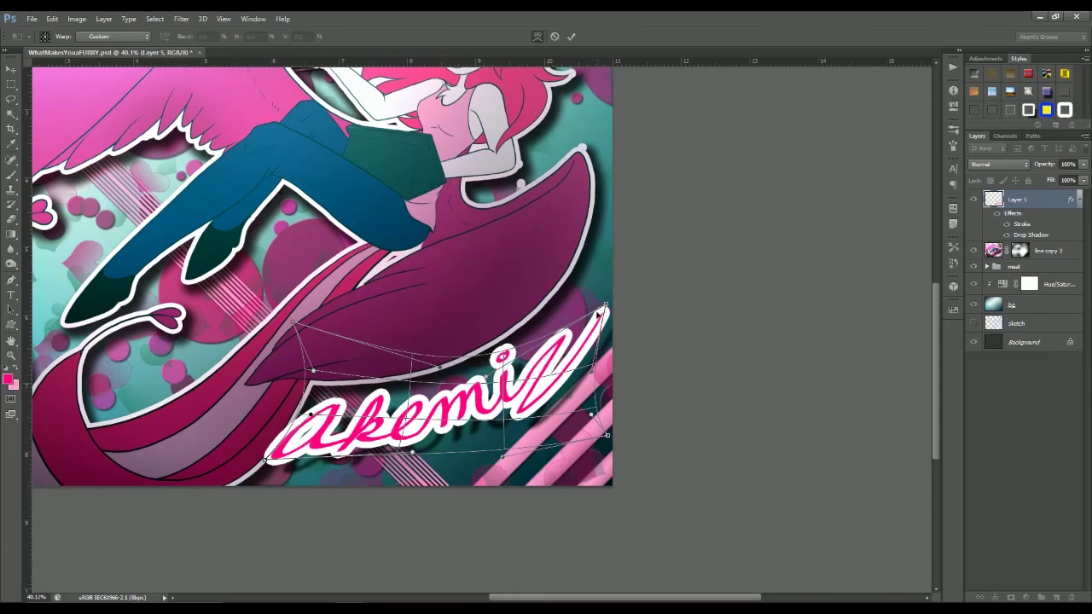
{"action": "left_click_drag", "start_coordinate": [603, 307], "coordinate": [614, 292]}
{"action": "key", "text": "Return"}
- Save the document and fit the whole artwork in the window
{"action": "key", "text": "z"}
{"action": "left_click_drag", "start_coordinate": [742, 342], "coordinate": [700, 342]}
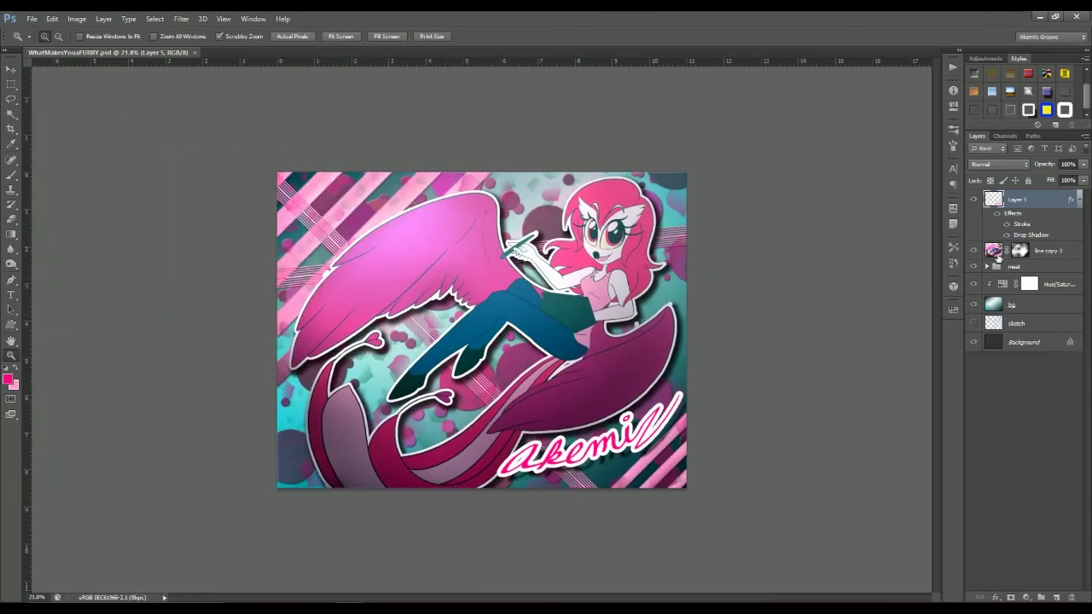
{"action": "left_click", "coordinate": [341, 36]}
{"action": "key", "text": "v"}
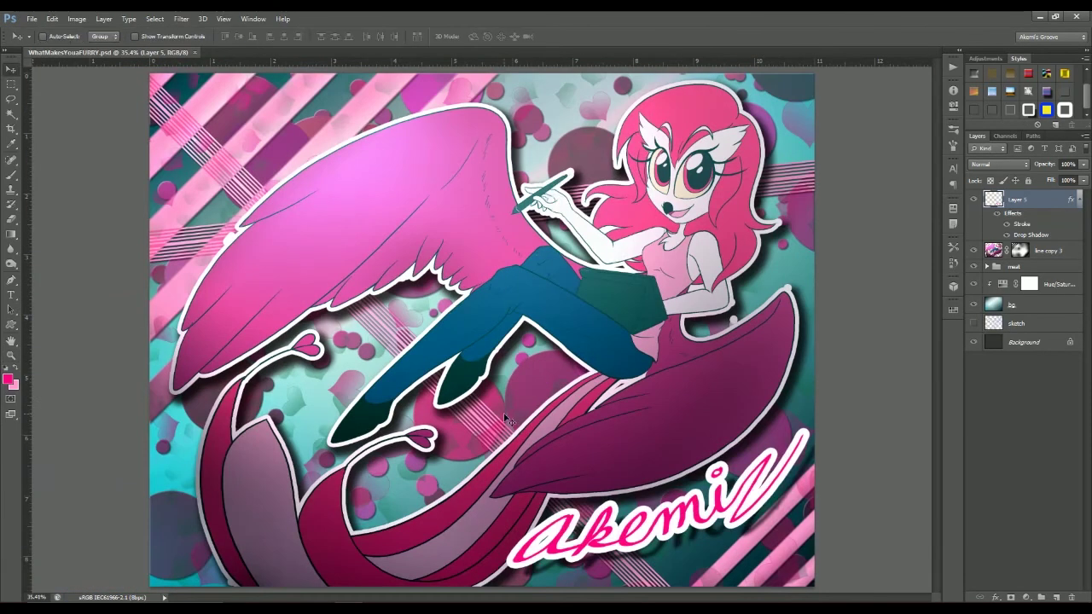